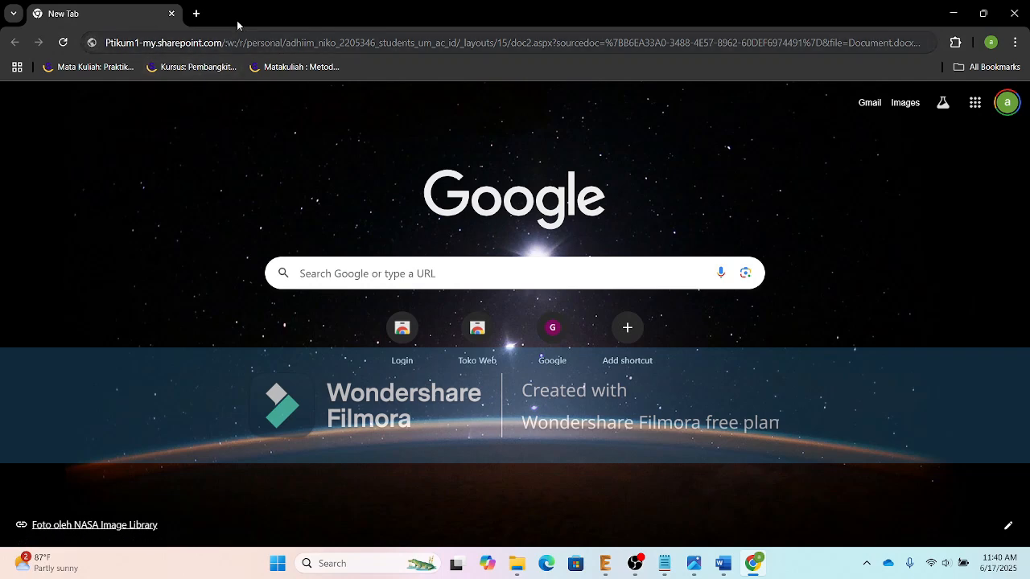
Step: Search Google for "eagle autodesk" and open the EAGLE 9.6.2 Download page from library.io
left_click(196, 14)
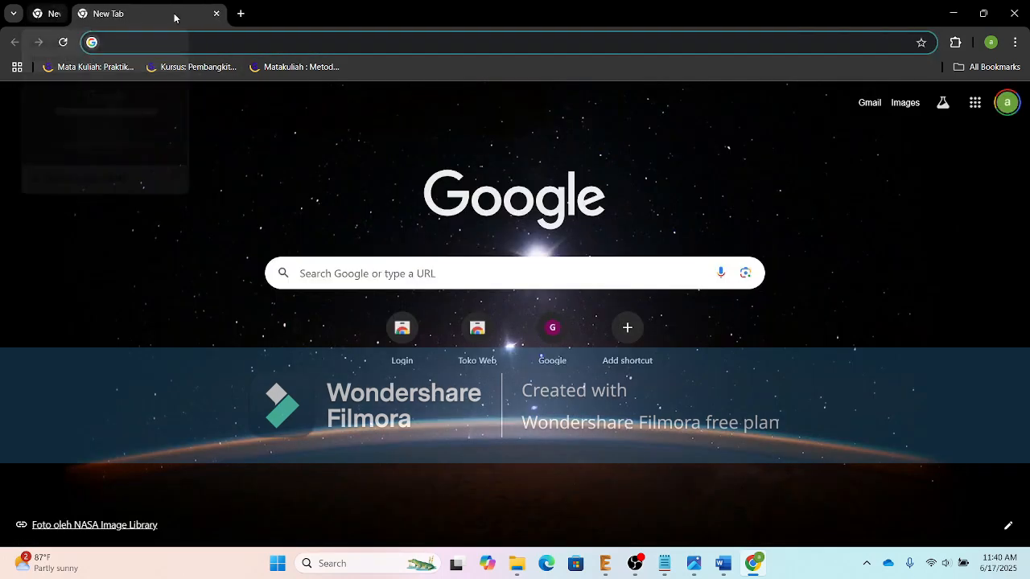
left_click(172, 41)
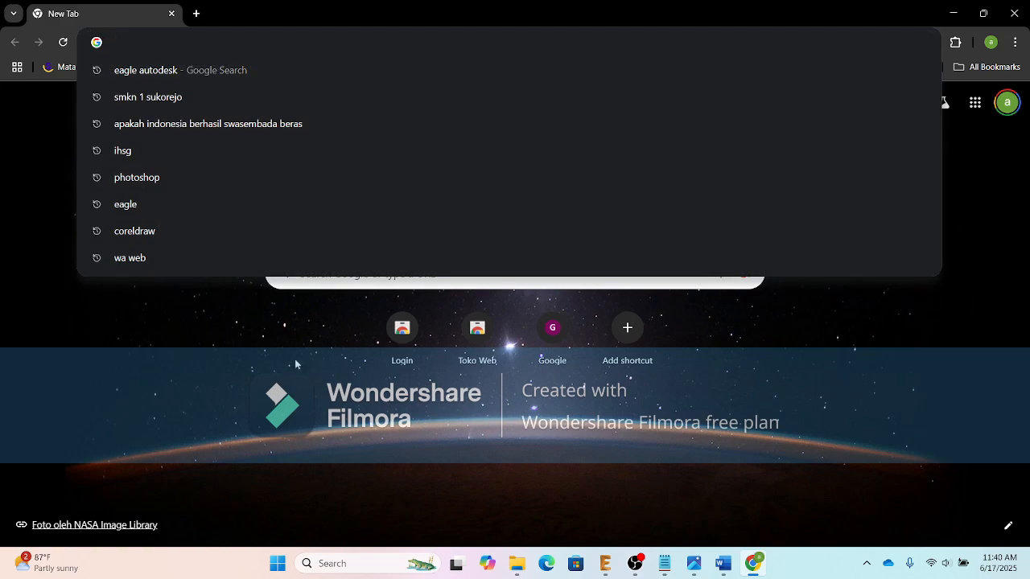
left_click(181, 71)
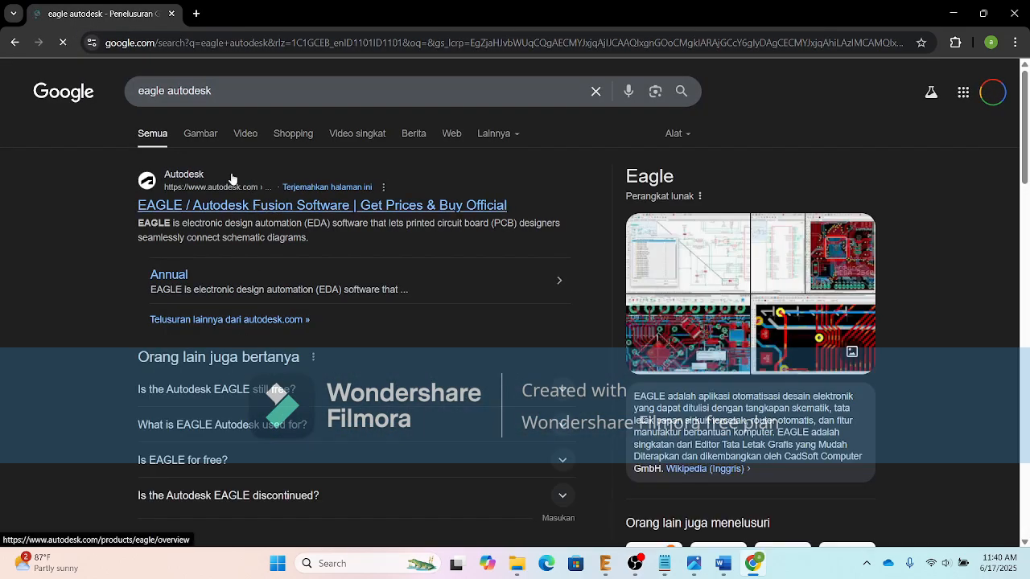
scroll(201, 251, "down", 5)
scroll(201, 251, "down", 4)
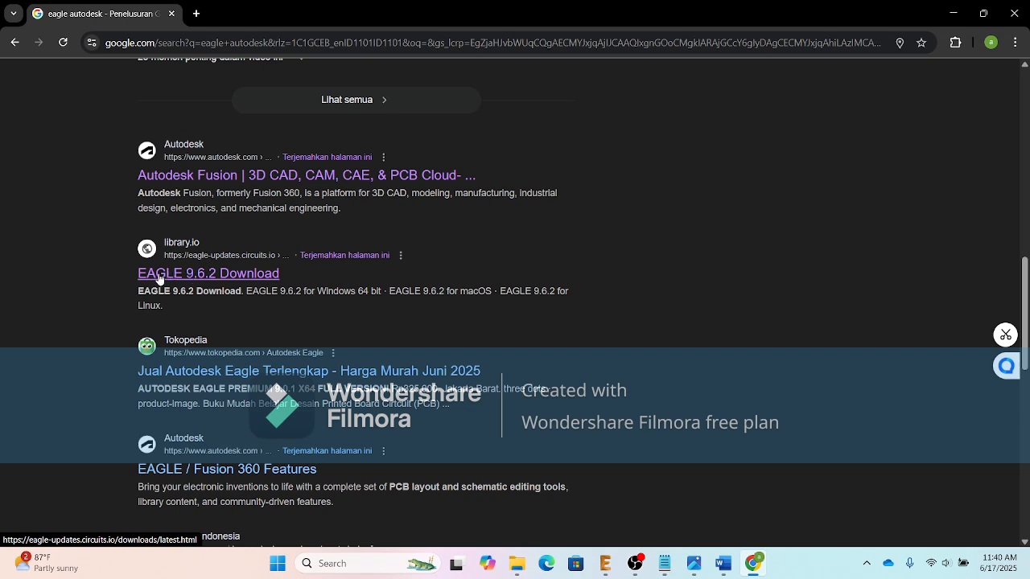
left_click(159, 276)
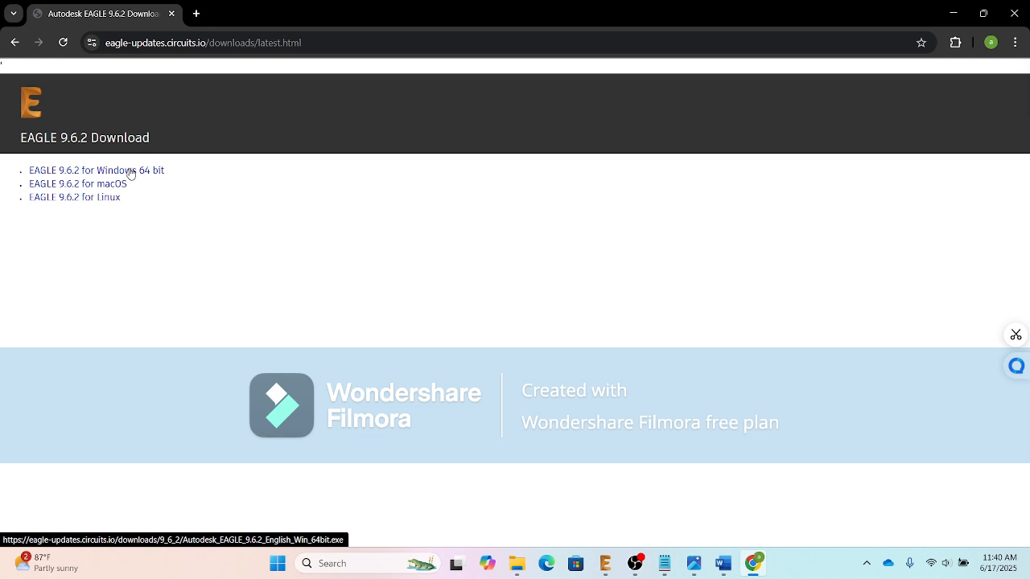
Step: Start downloading the EAGLE 9.6.2 installer for Windows 64 bit and pause the download
left_click(131, 175)
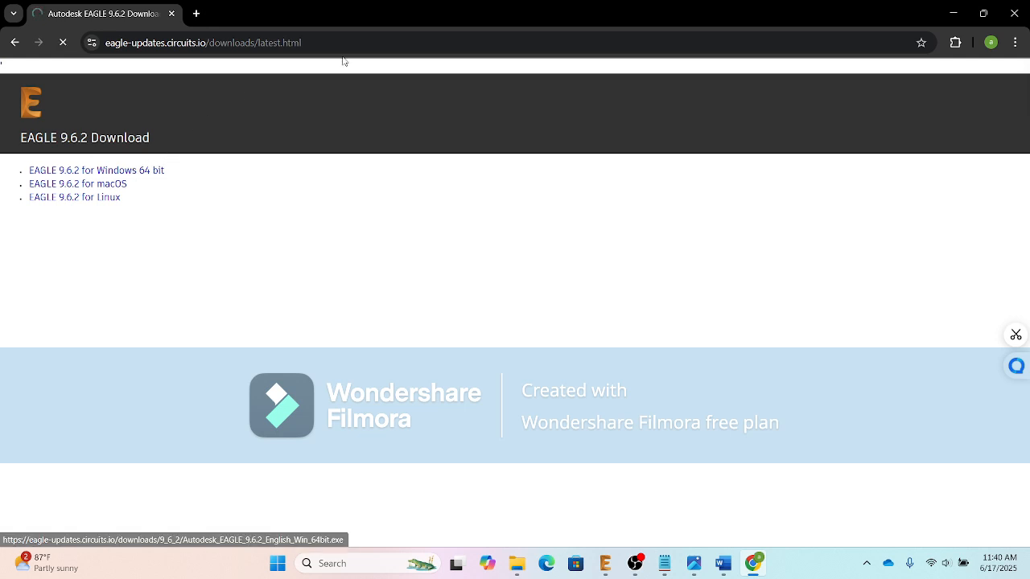
left_click(967, 42)
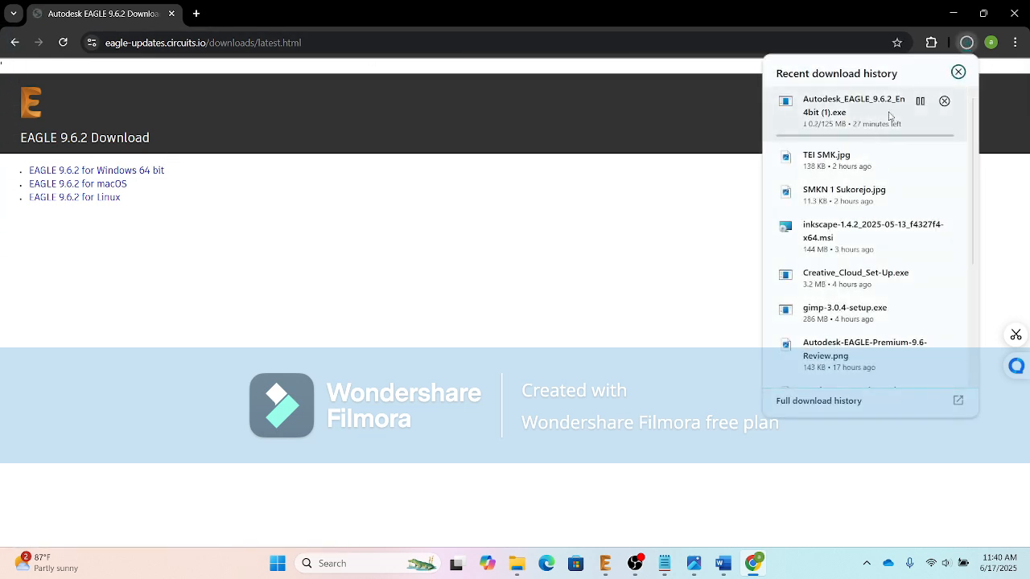
left_click(923, 101)
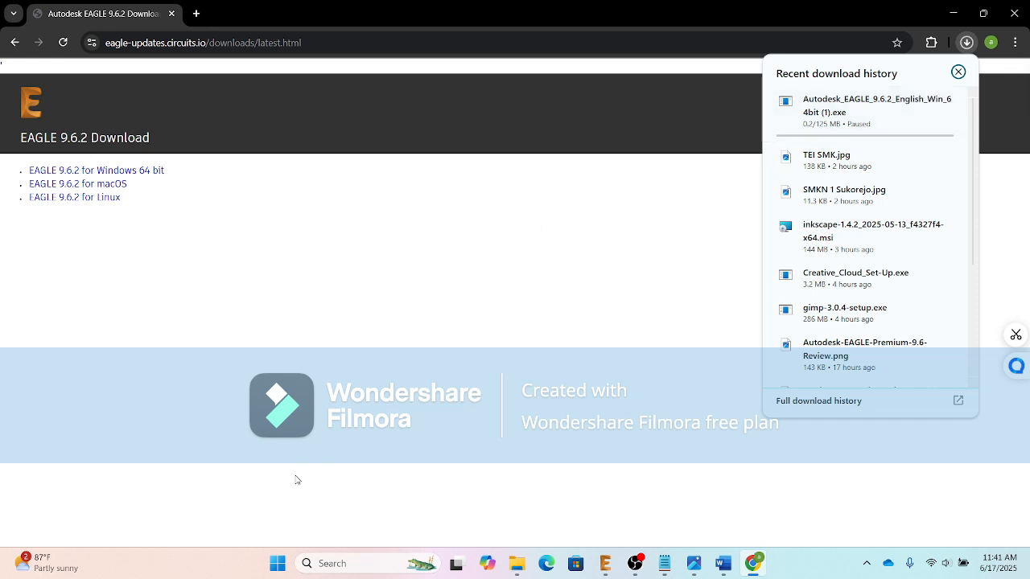
Step: Open File Explorer full screen and show the Downloads folder
left_click(319, 562)
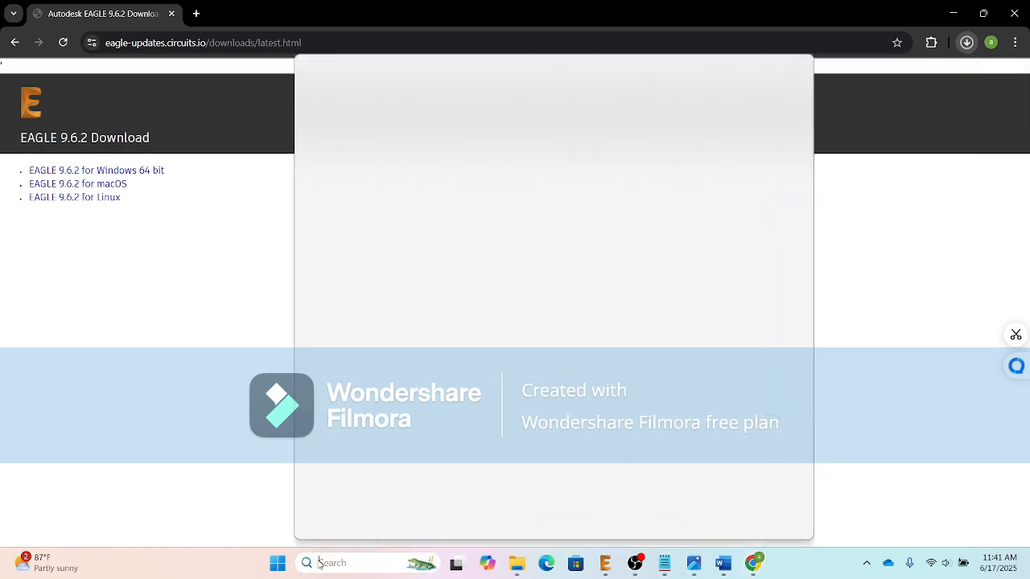
type("fi")
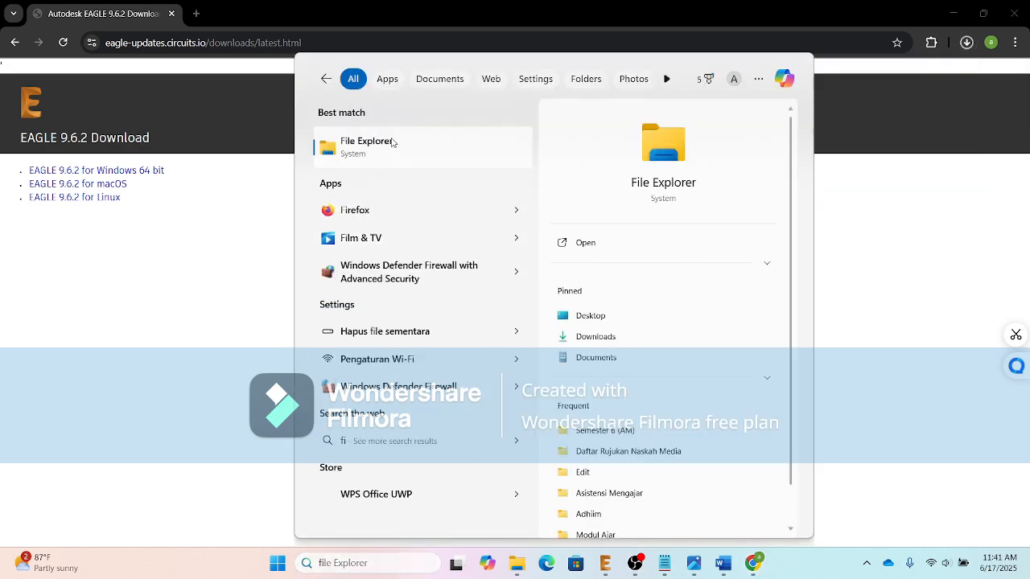
left_click(391, 143)
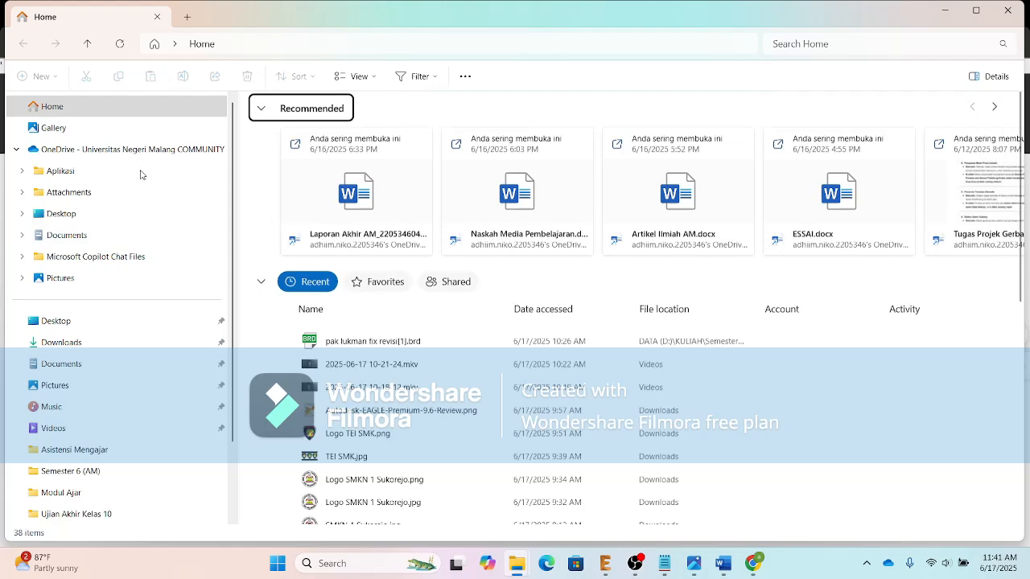
left_click(981, 16)
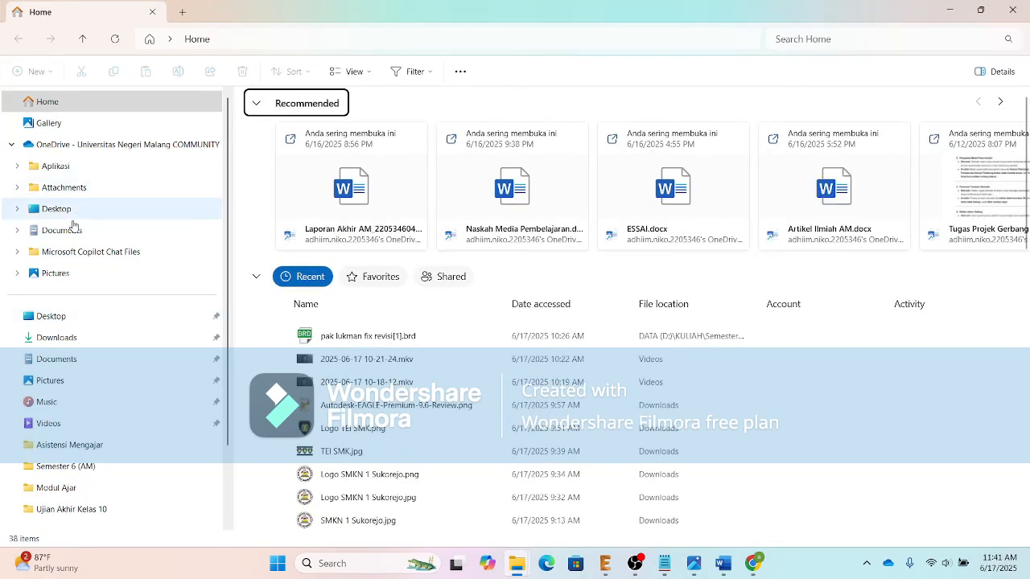
left_click(66, 338)
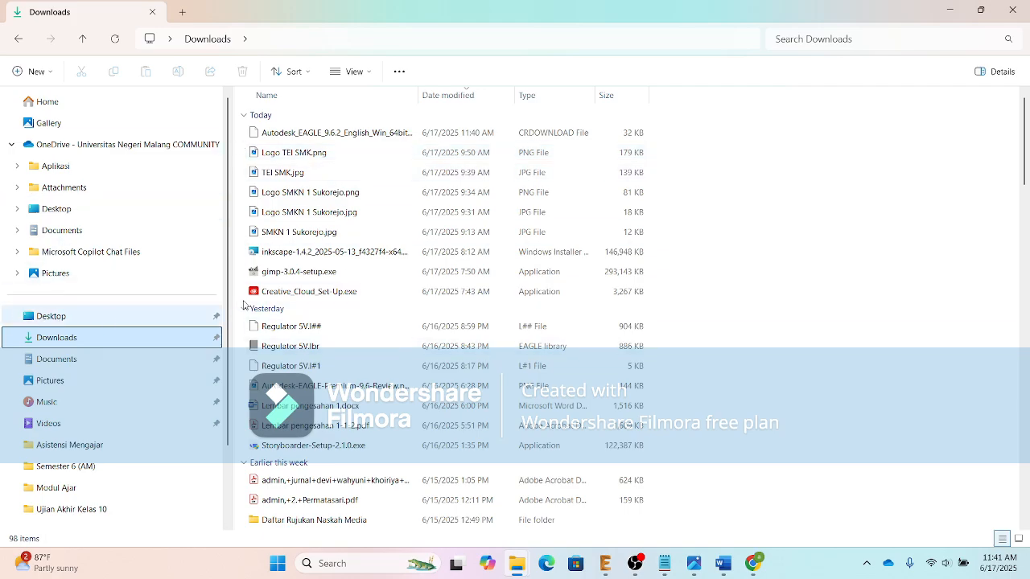
Step: Look through the Downloads folder for the Autodesk_EAGLE_9.6.2_English_Win_64bit file, select it, and minimise the folder window
scroll(438, 278, "down", 15)
scroll(439, 279, "down", 12)
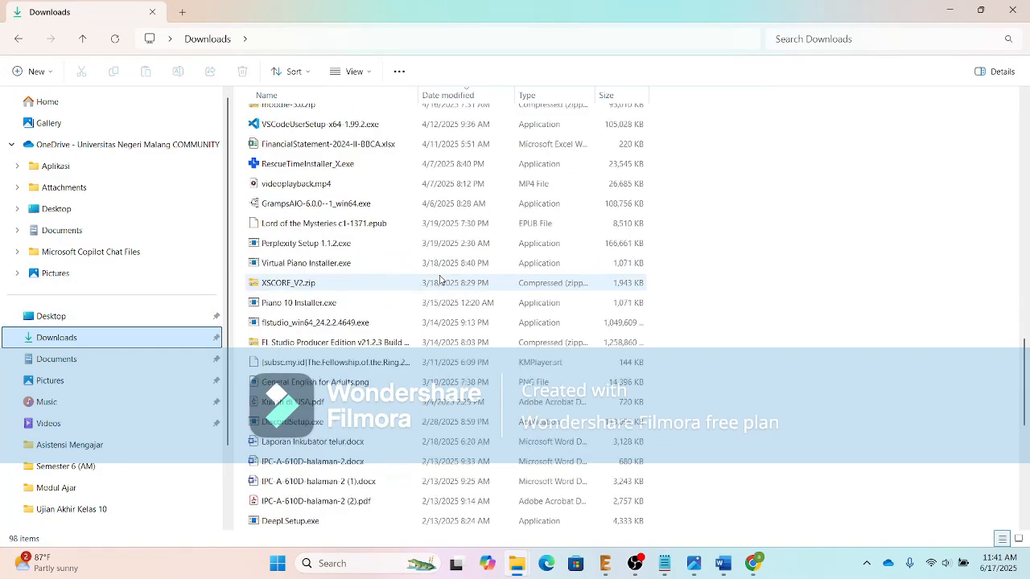
scroll(440, 279, "up", 8)
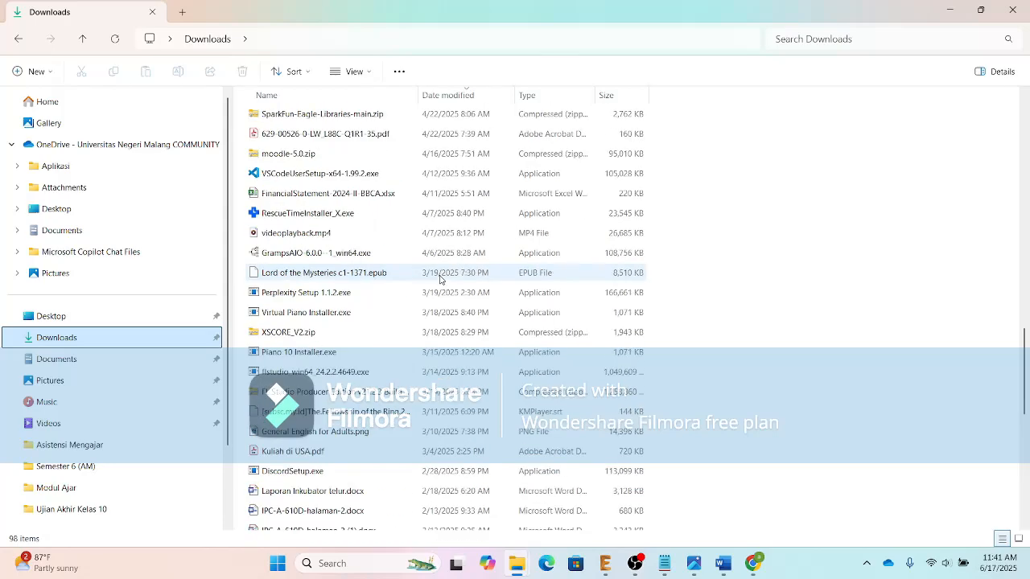
scroll(439, 279, "up", 20)
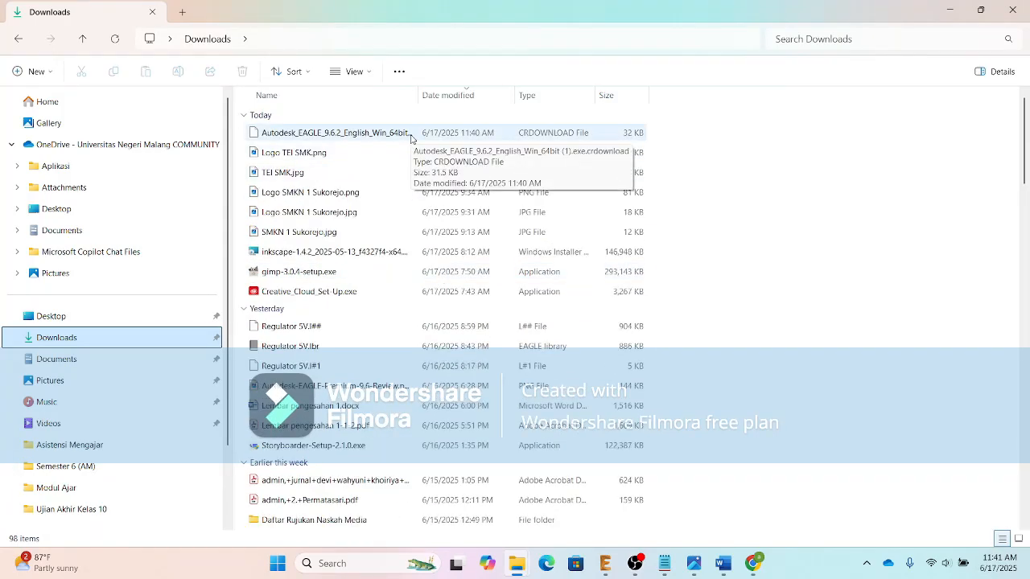
left_click(410, 138)
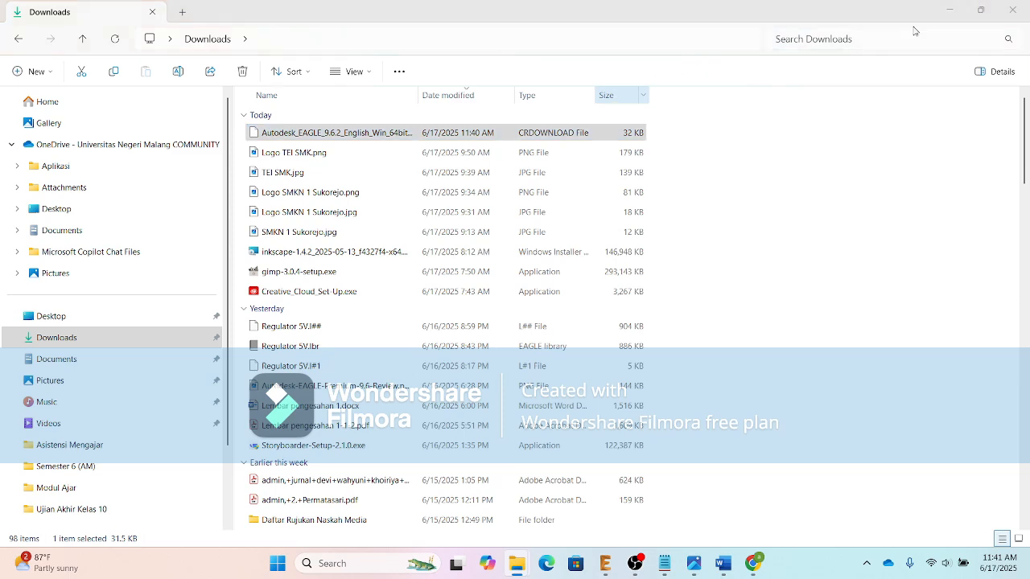
left_click(950, 11)
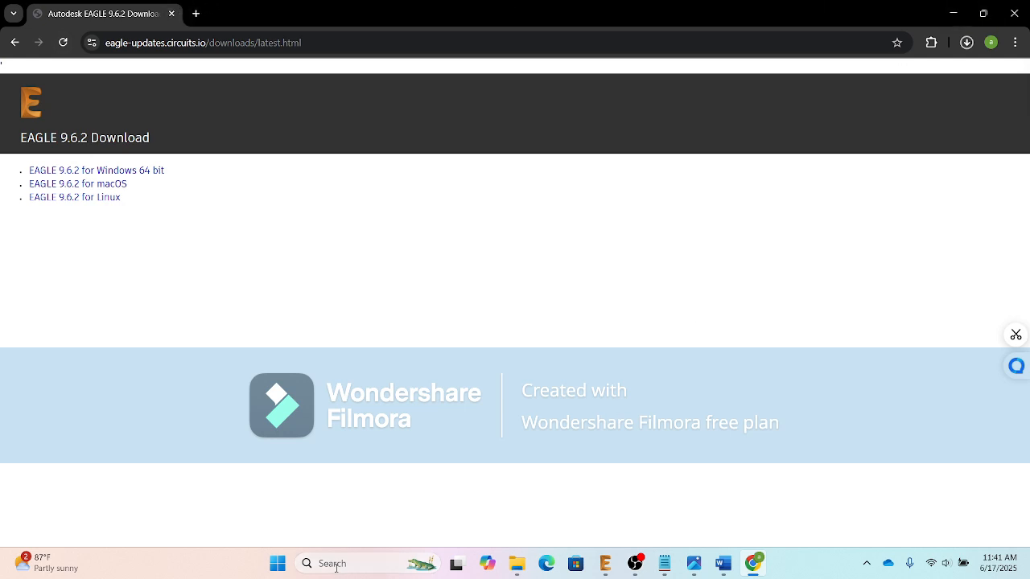
Step: Show the Windows desktop, search the installed apps for EAGLE and launch it
left_click(954, 6)
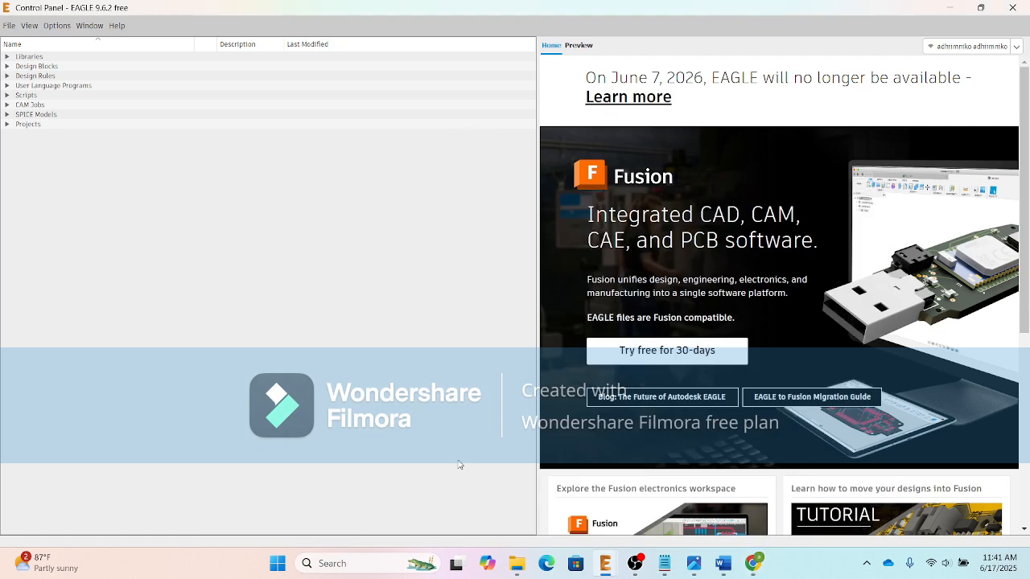
left_click(328, 564)
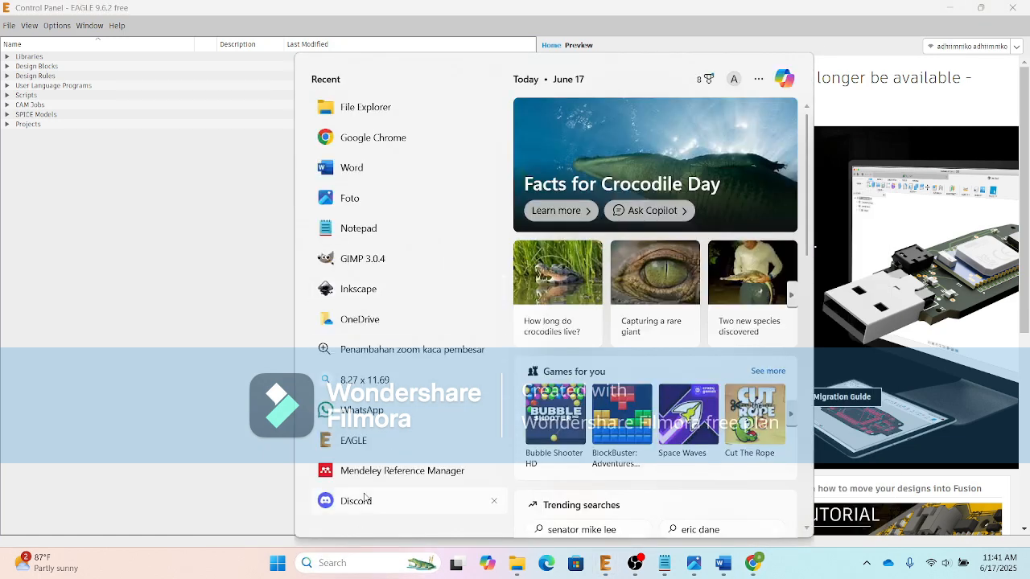
key("super+d")
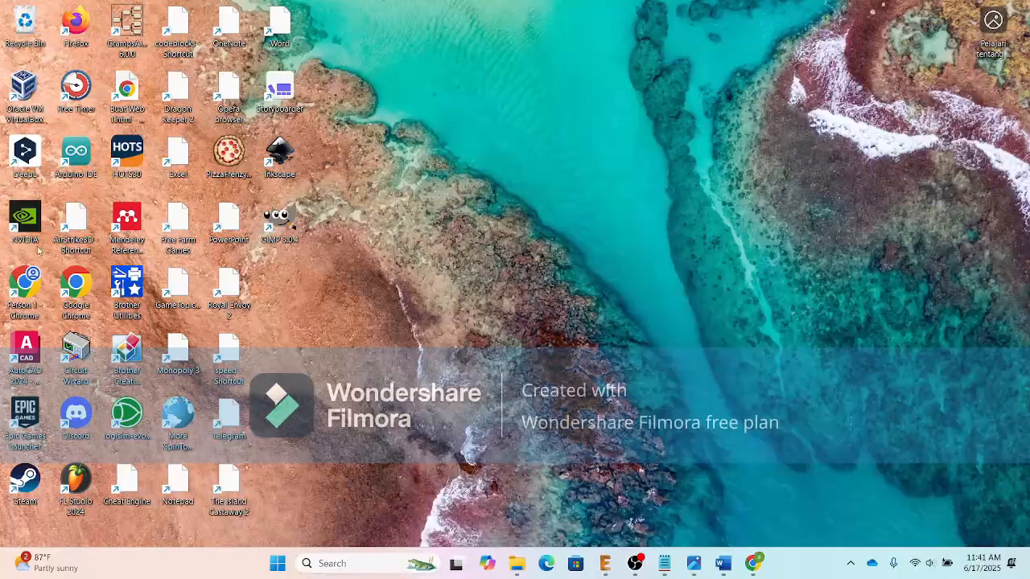
left_click(345, 563)
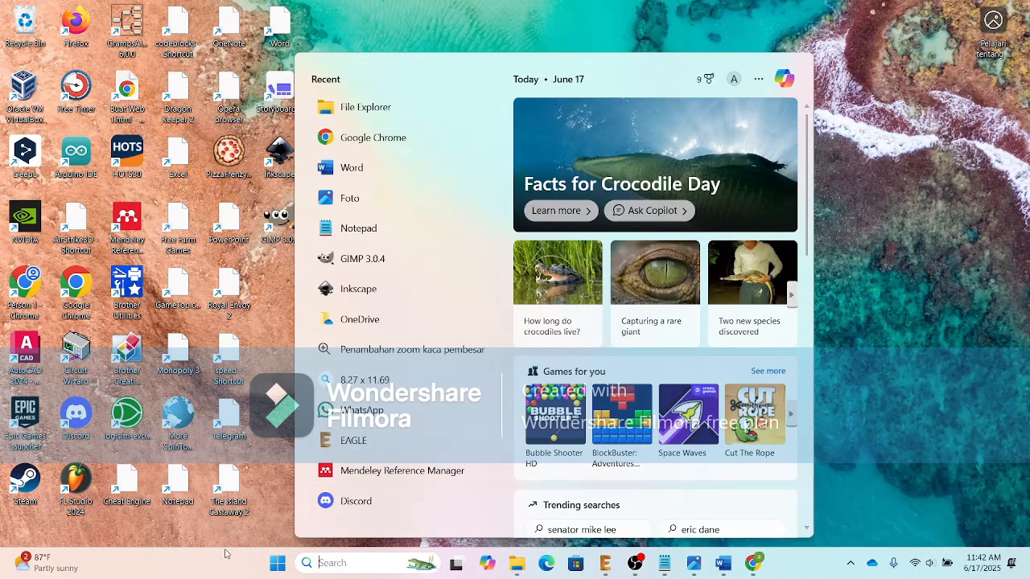
type("ea")
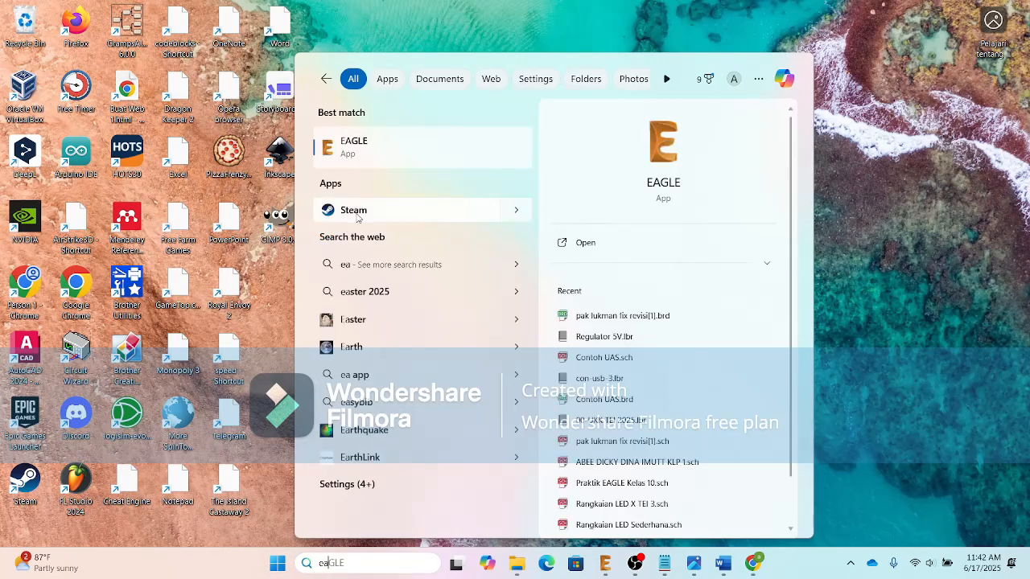
left_click(364, 147)
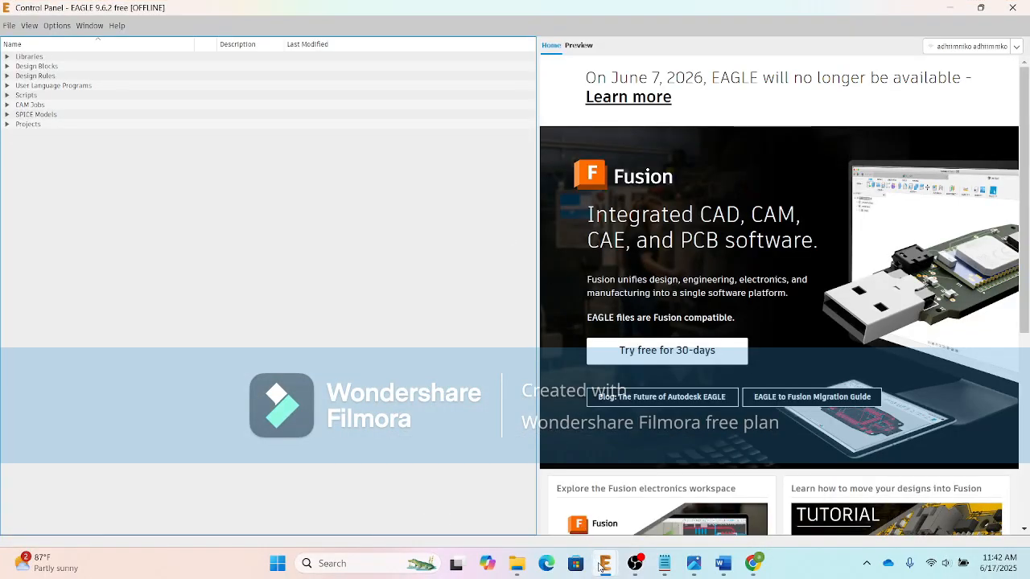
Step: Close the duplicate EAGLE Control Panel window
mouse_move(601, 565)
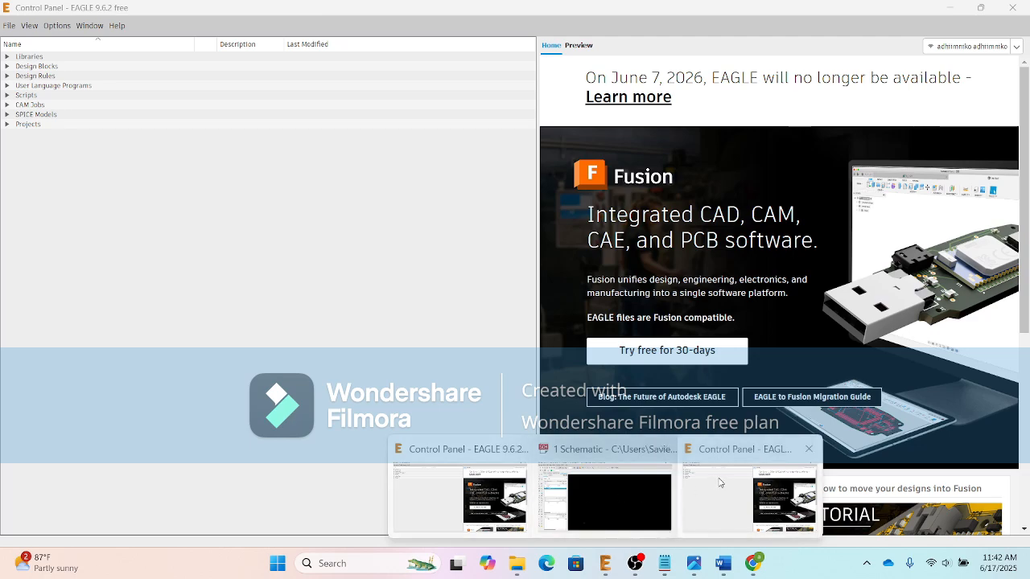
left_click(720, 482)
left_click(1013, 6)
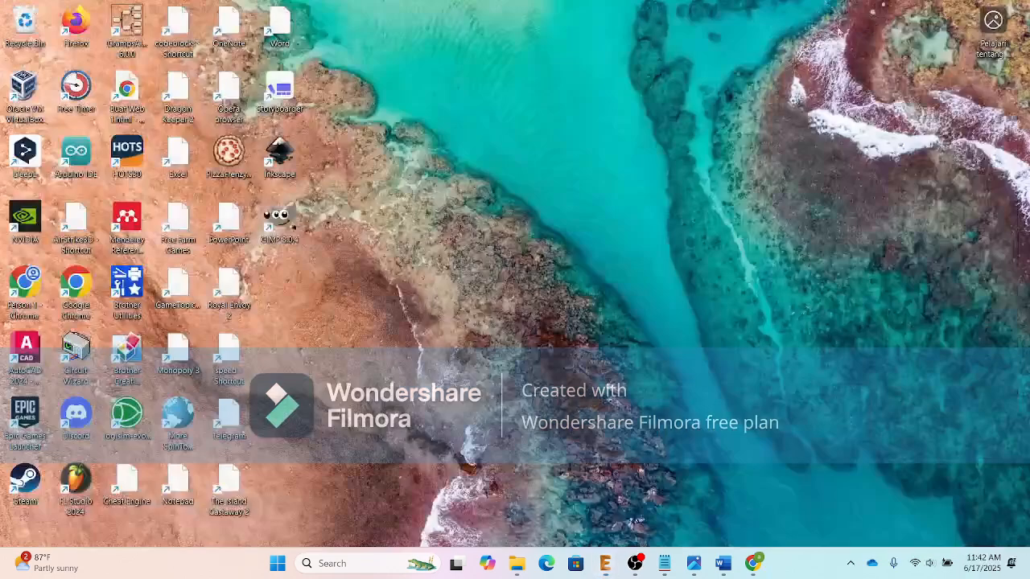
Step: Bring up the remaining EAGLE Control Panel and create a new schematic
mouse_move(605, 563)
left_click(519, 507)
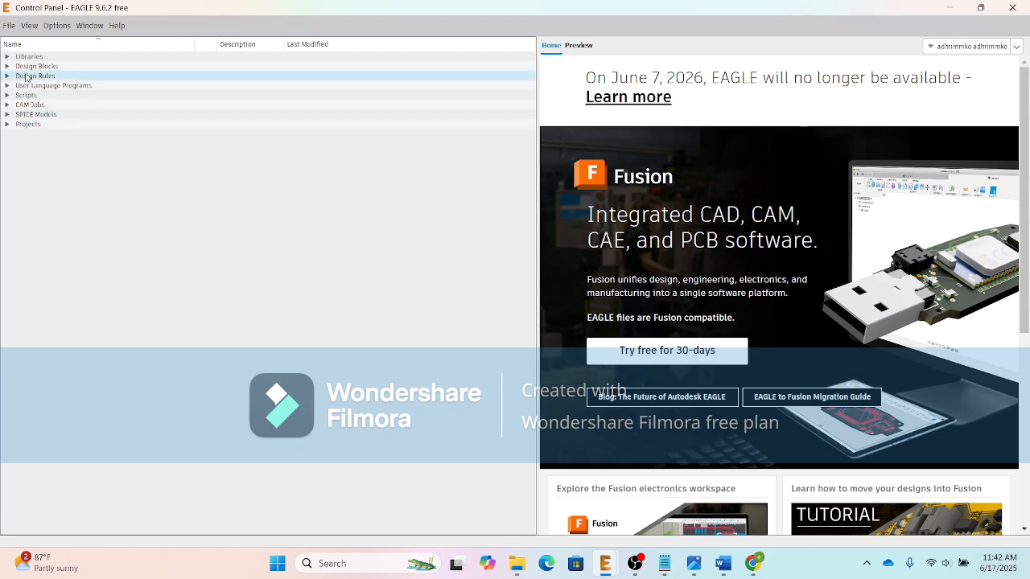
left_click(9, 25)
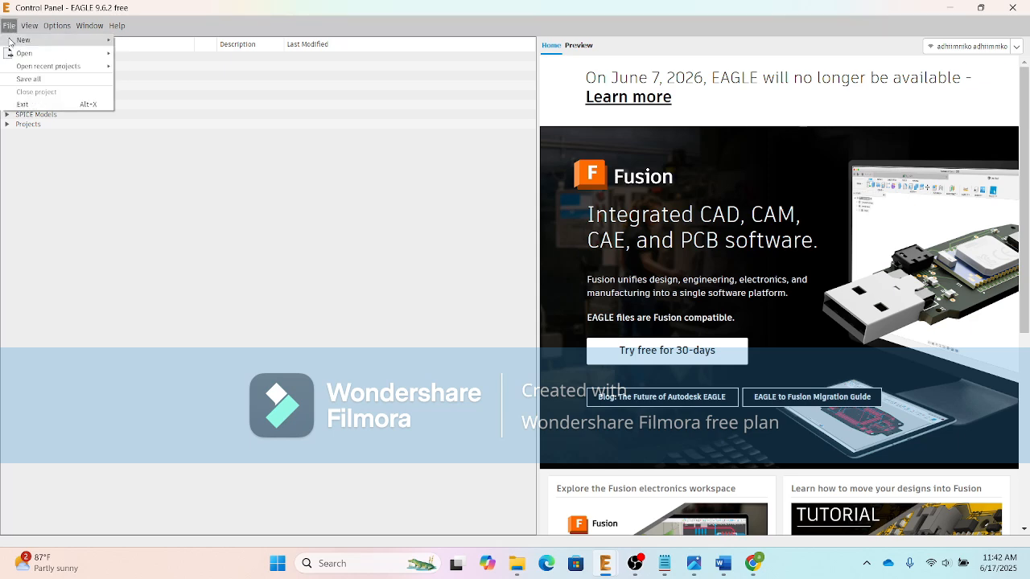
mouse_move(11, 42)
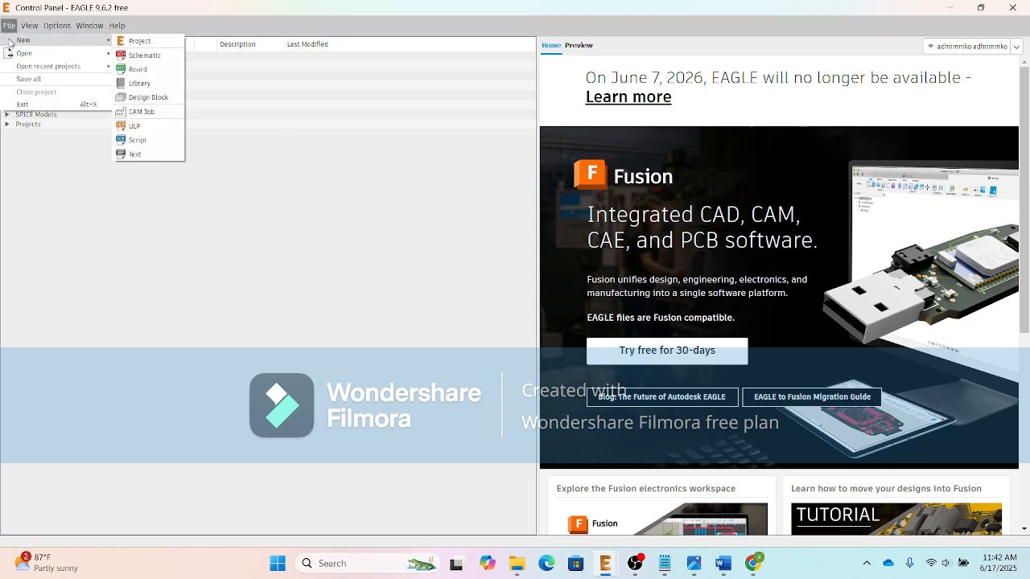
left_click(145, 55)
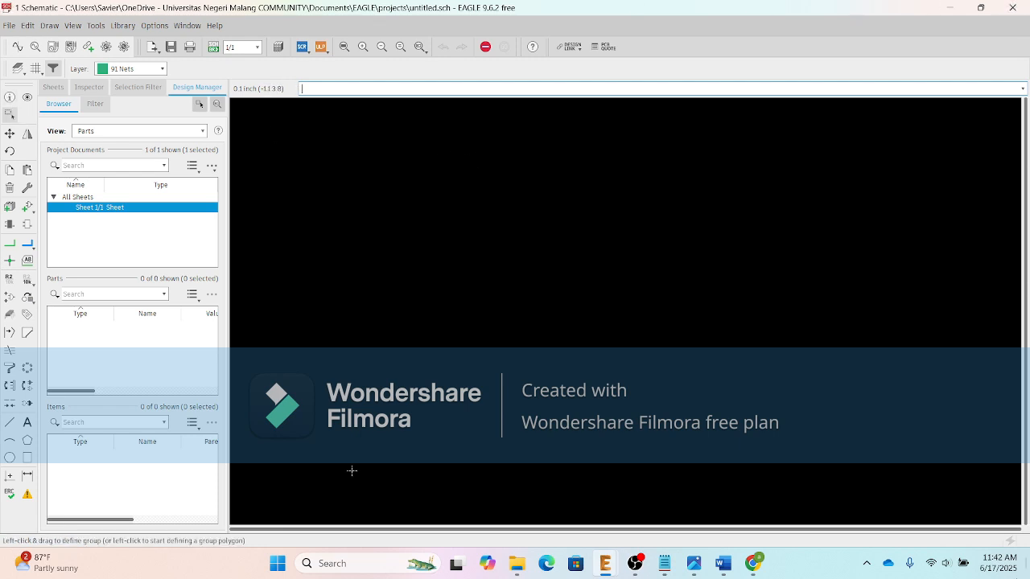
Step: Place the Notepad parts list beside the drawing area and show the reference circuit schematic image in a reduced Photos window over EAGLE
left_click(666, 565)
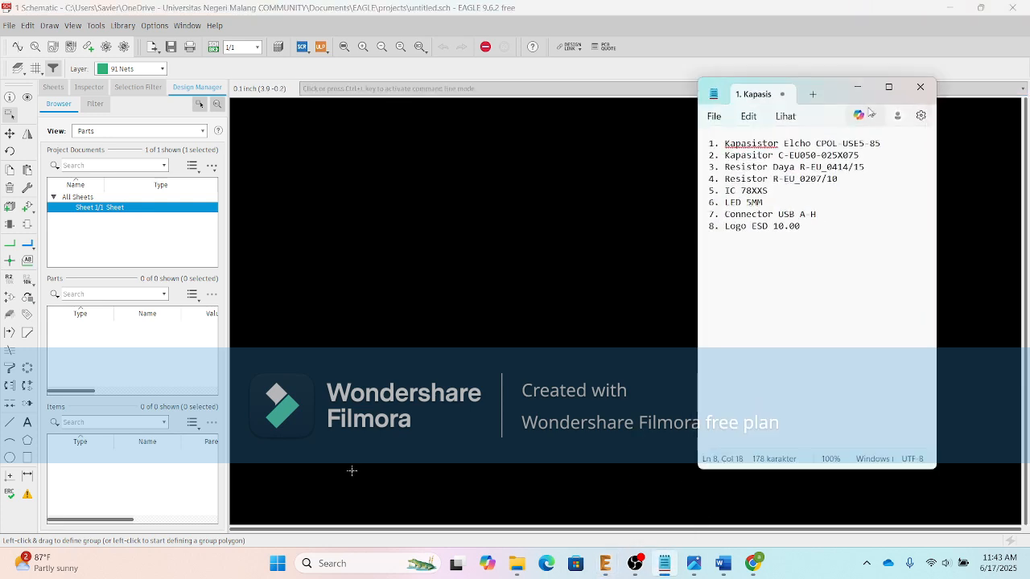
left_click_drag(832, 95, 158, 97)
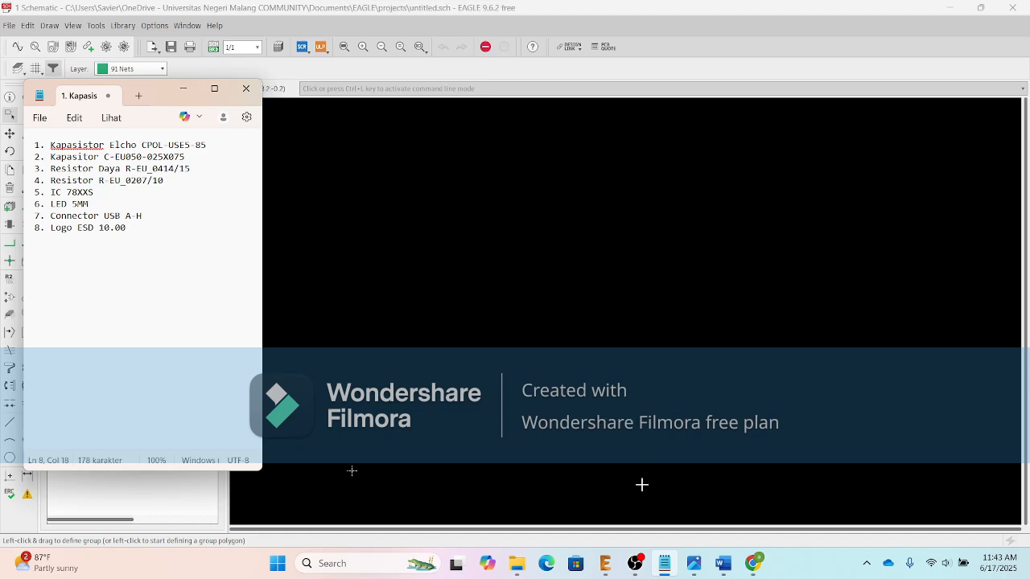
left_click(695, 563)
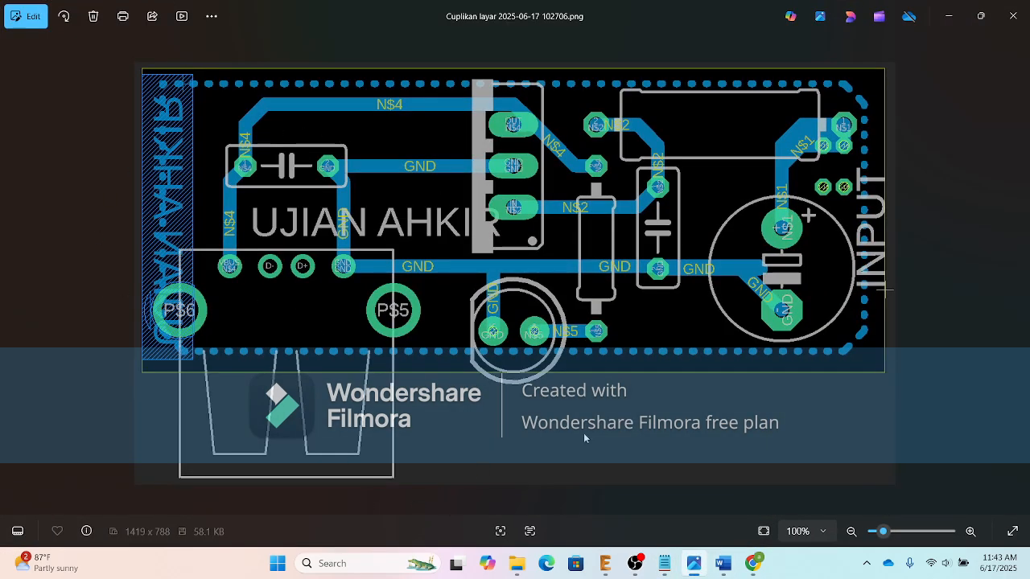
key("Left")
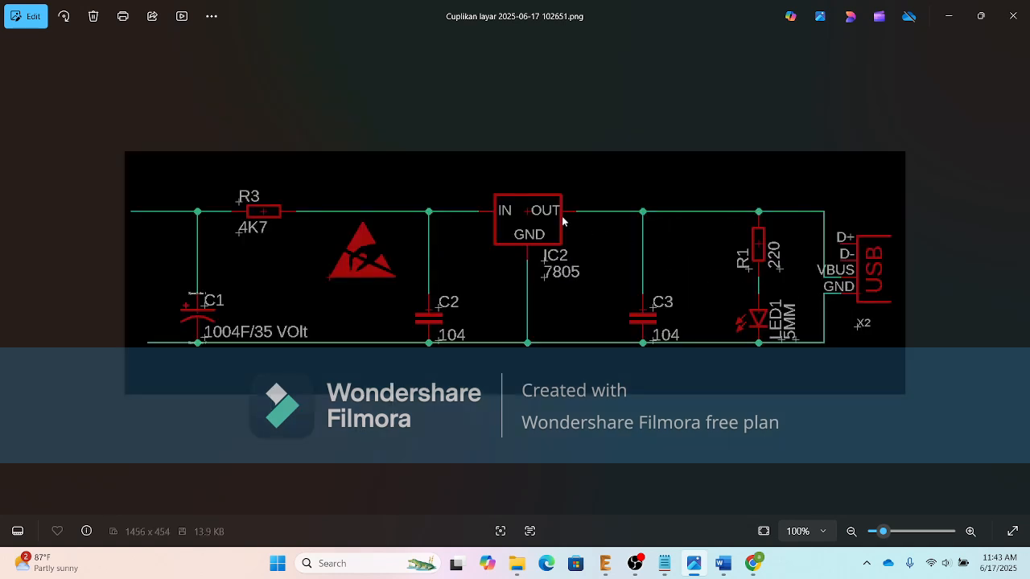
left_click(979, 16)
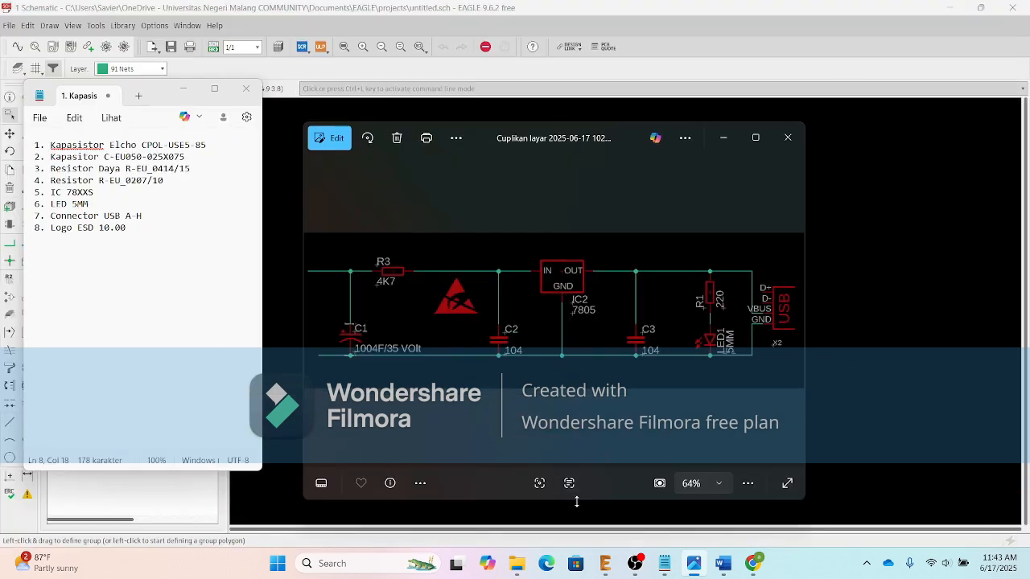
Step: Shrink the reference schematic and Notepad parts list windows and arrange them side by side over the EAGLE drawing area
left_click_drag(576, 501, 579, 355)
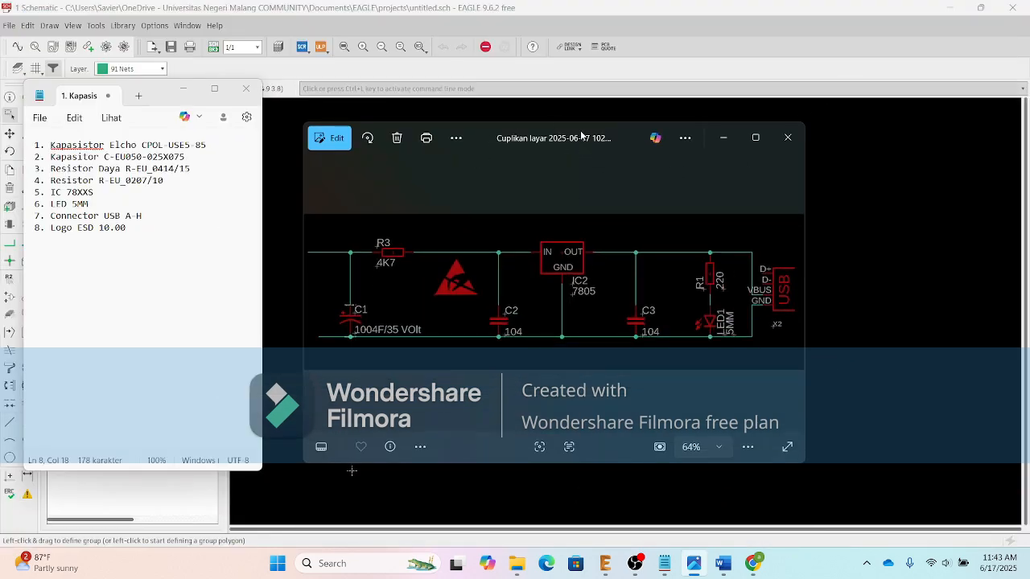
left_click_drag(581, 135, 761, 30)
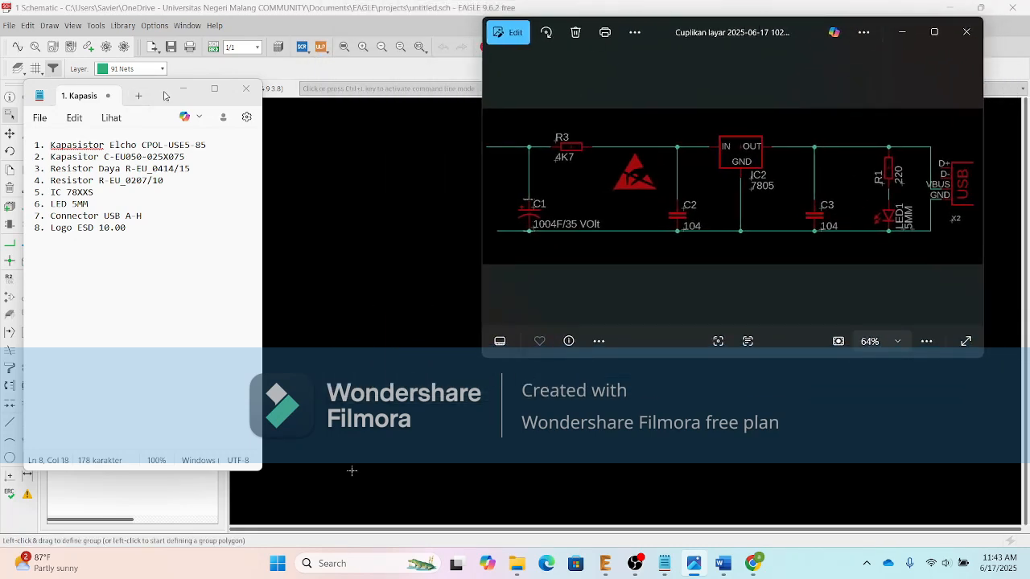
left_click_drag(164, 96, 373, 32)
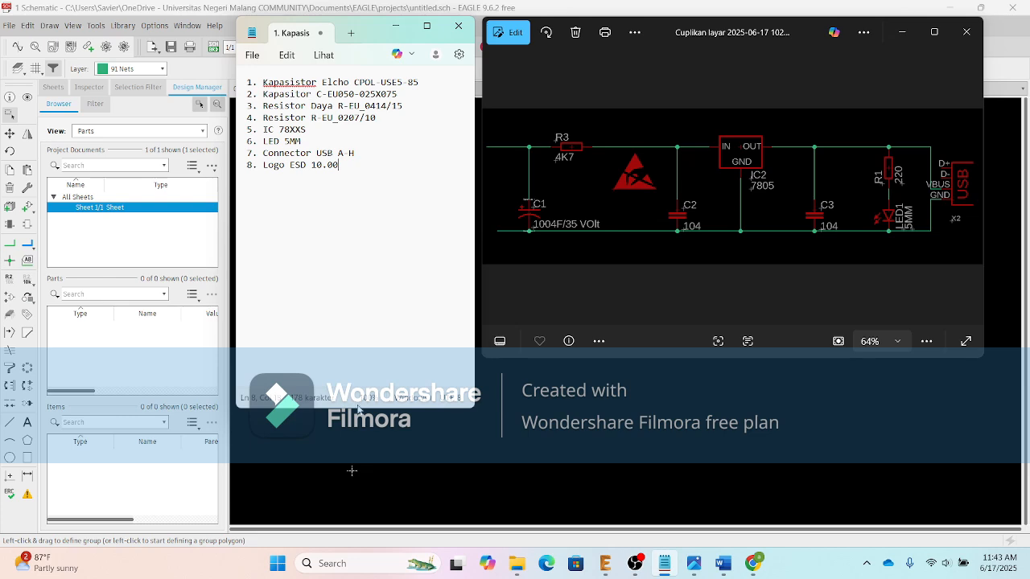
left_click_drag(356, 408, 358, 202)
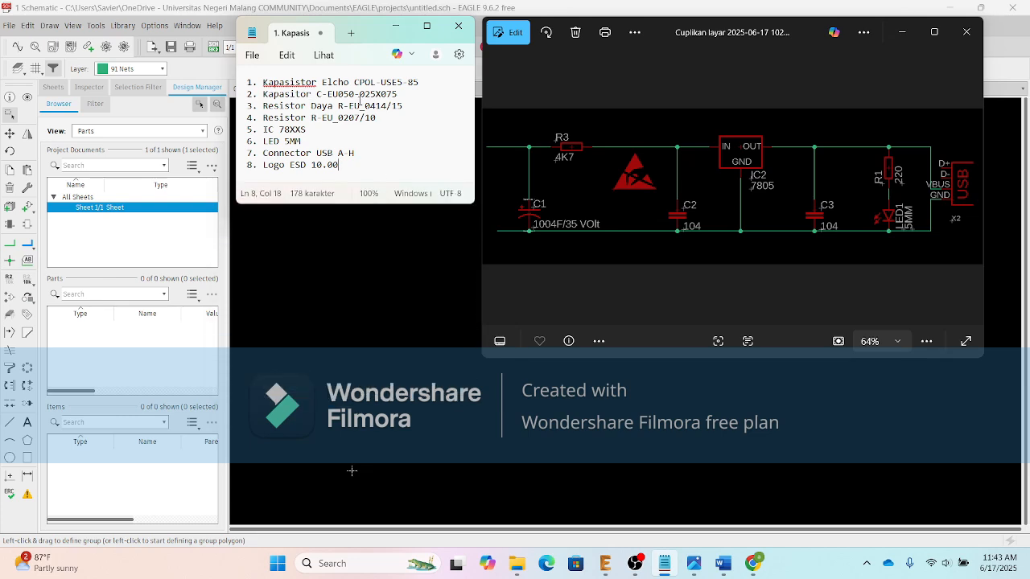
left_click_drag(367, 20, 279, 152)
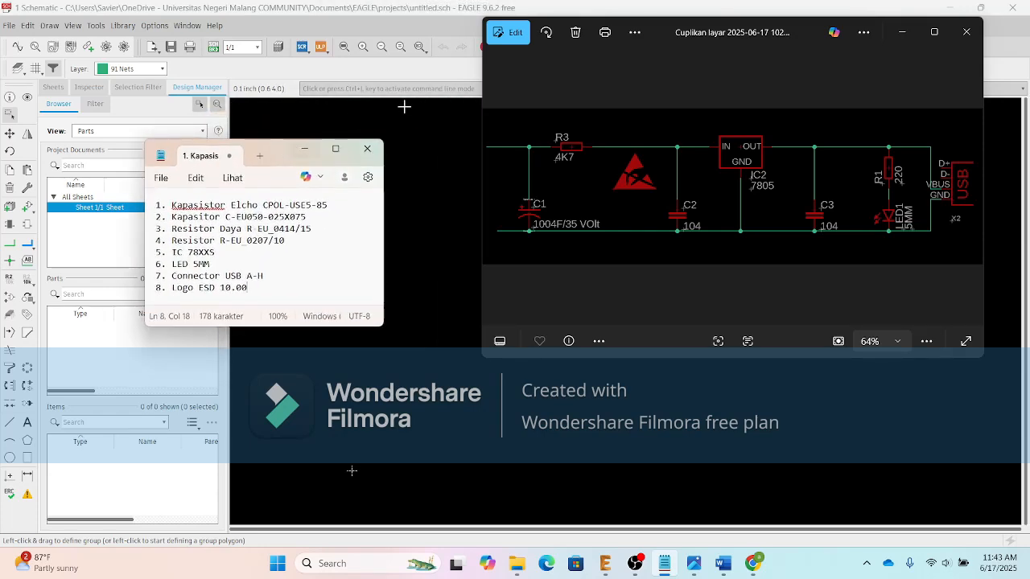
left_click_drag(808, 32, 775, 61)
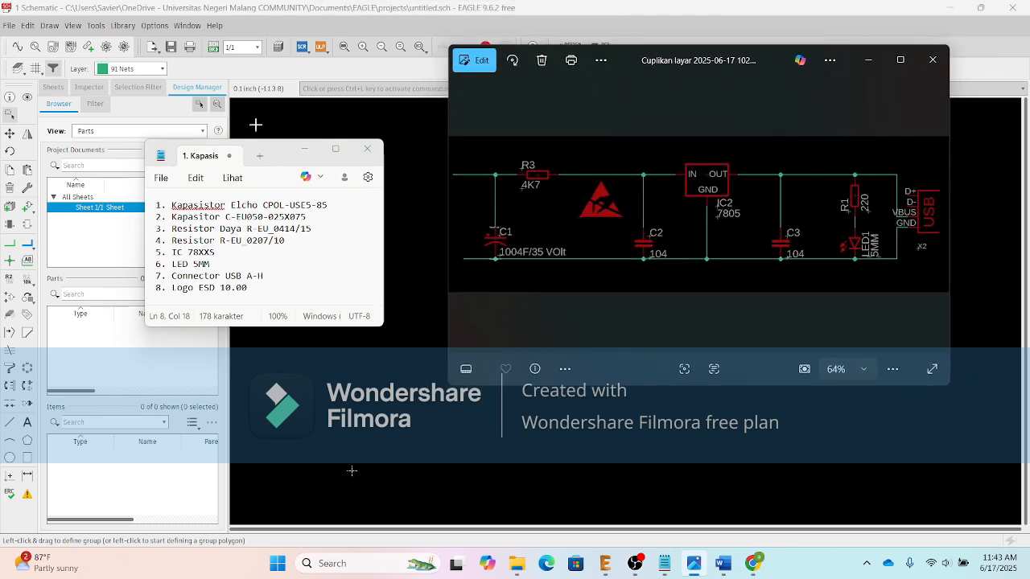
left_click_drag(282, 154, 336, 55)
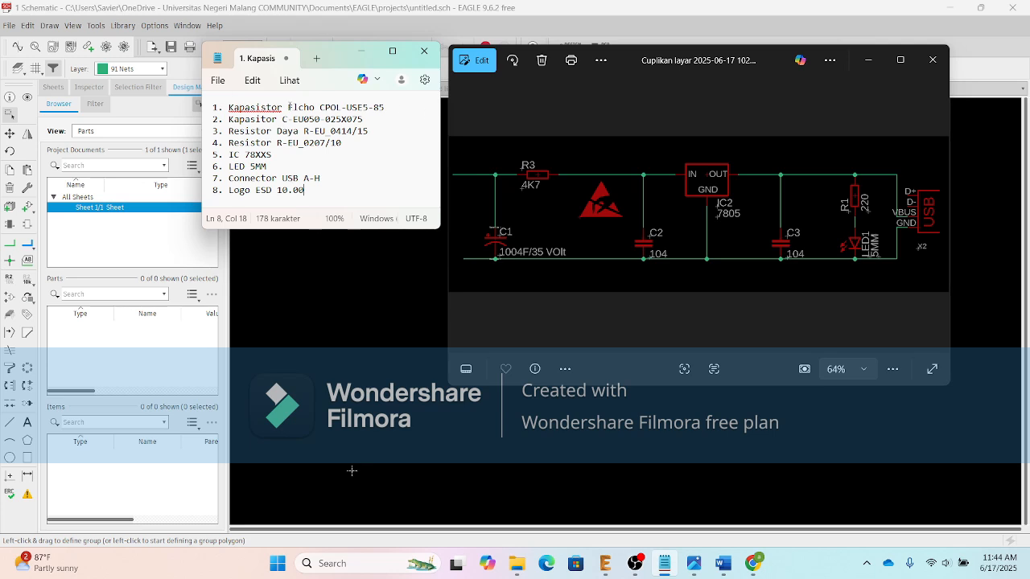
left_click_drag(339, 58, 389, 53)
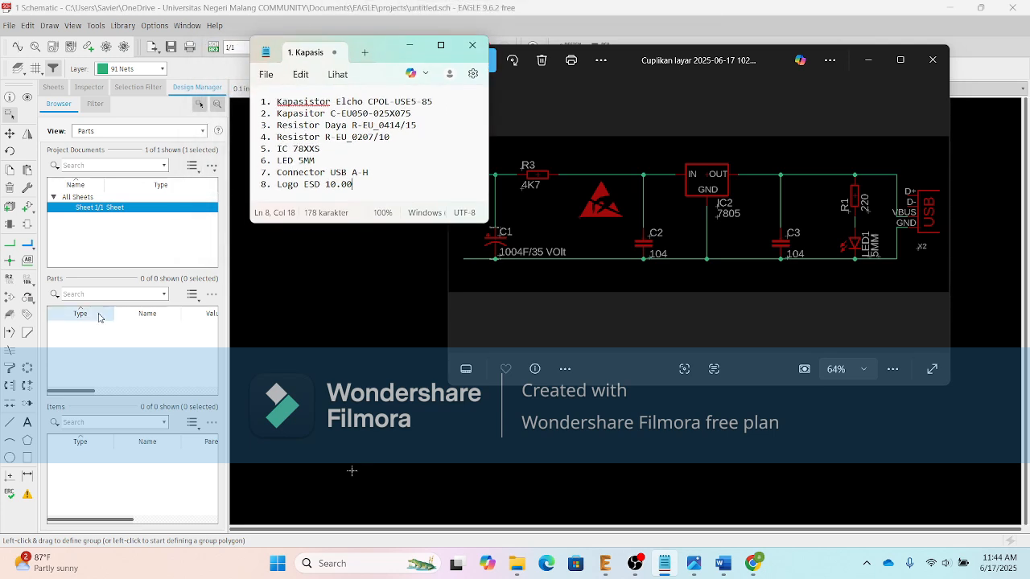
Step: Open the Add Part dialog in EAGLE and preview the VG32 variants and the 6HE-?-VG64AC device in the 19inch library
left_click(28, 208)
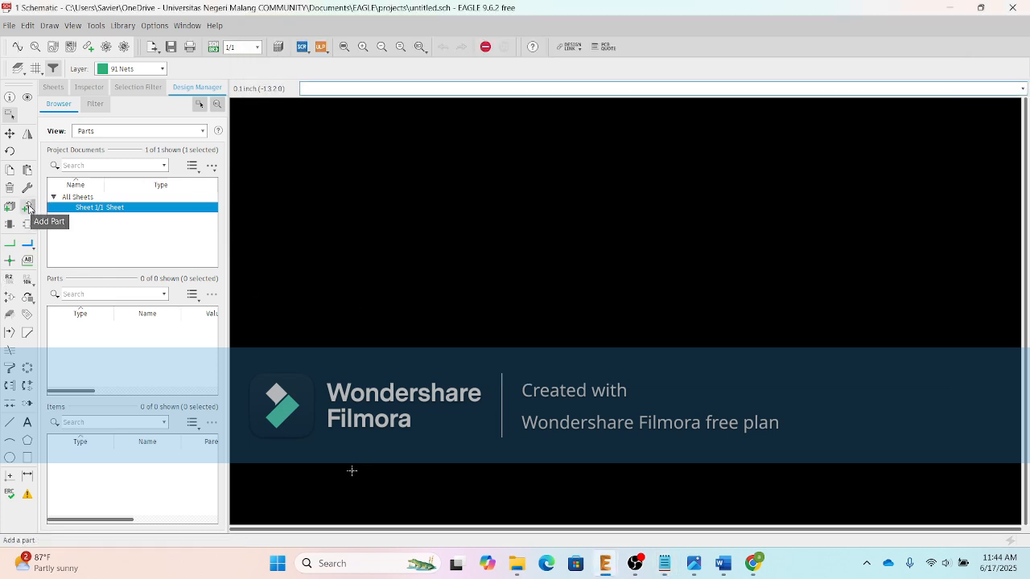
left_click(29, 208)
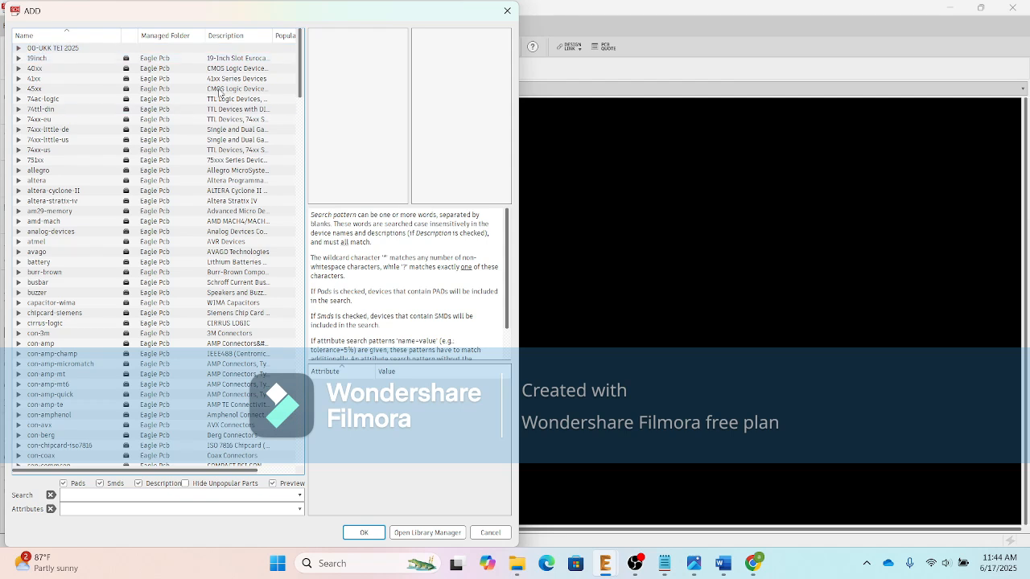
left_click(18, 58)
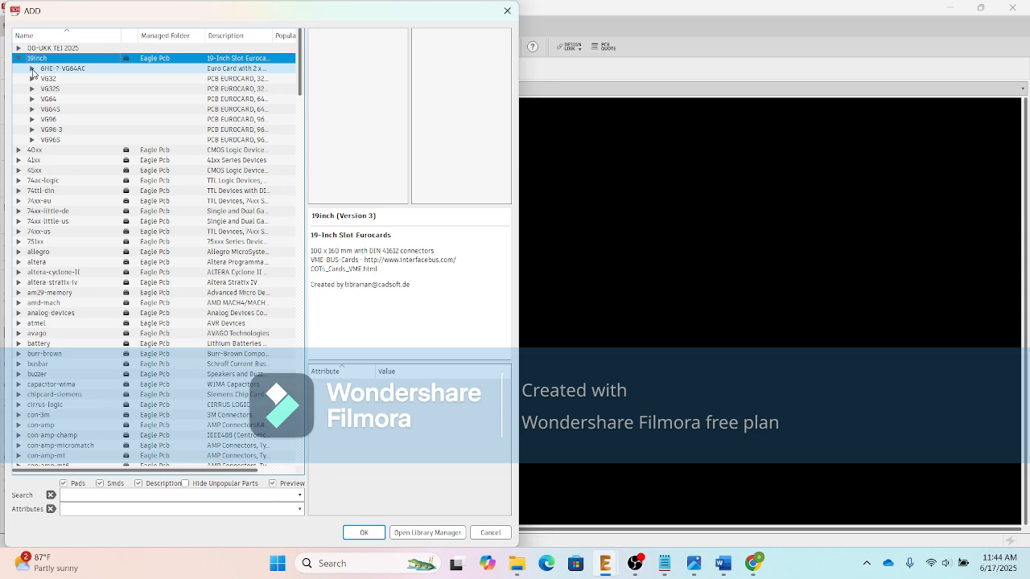
left_click(32, 79)
left_click(58, 89)
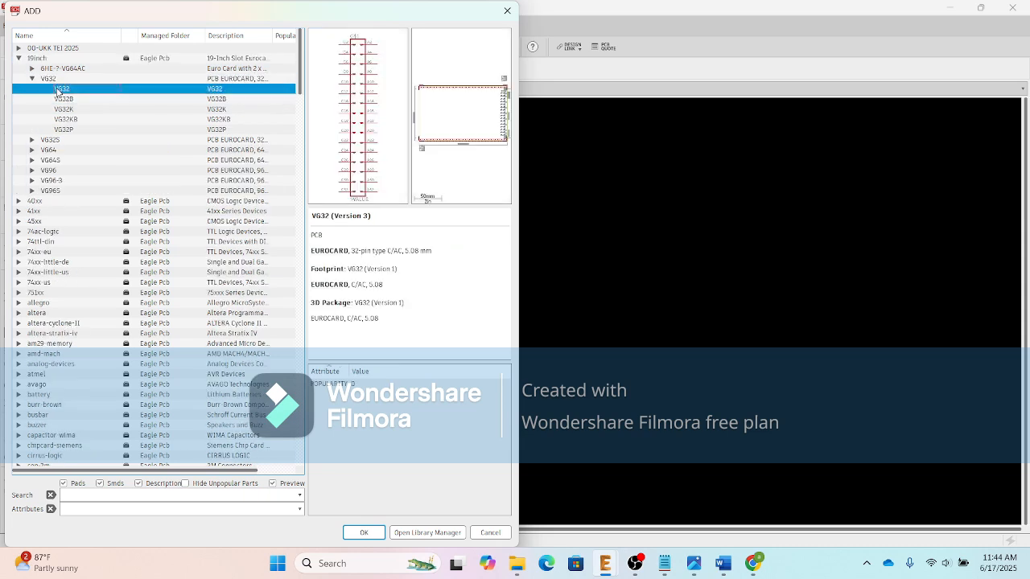
left_click(63, 98)
left_click(64, 108)
left_click(65, 119)
left_click(67, 130)
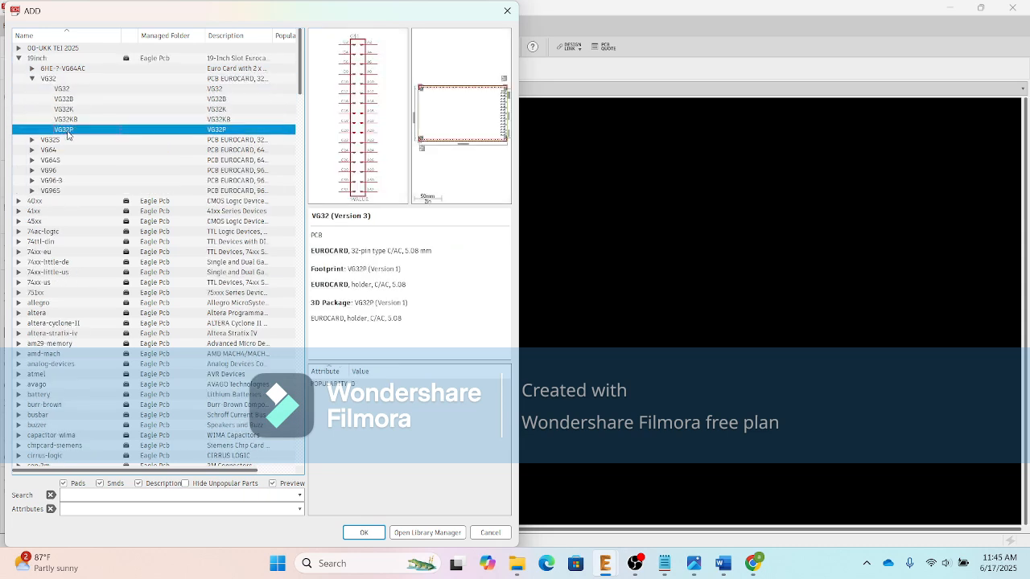
left_click(68, 120)
left_click(70, 89)
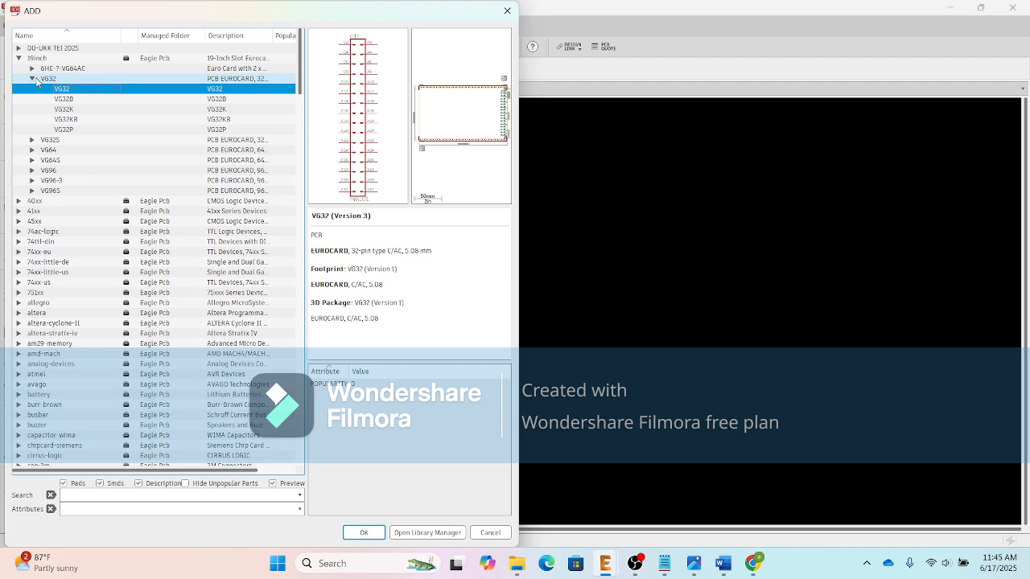
left_click(32, 79)
left_click(60, 69)
left_click(19, 58)
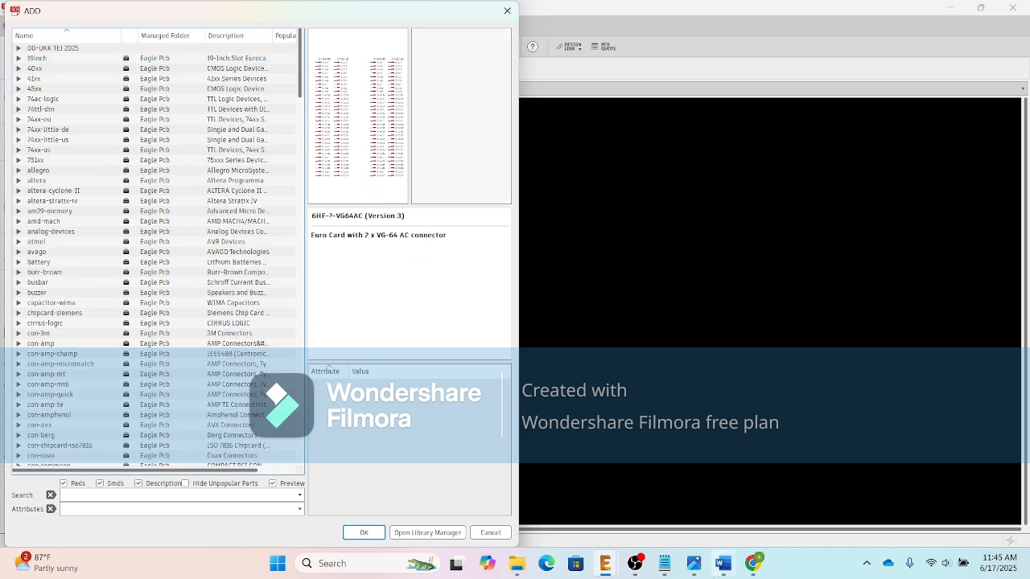
Step: Place the Notepad parts list beside the ADD dialog and search the libraries for CPOL
left_click(663, 563)
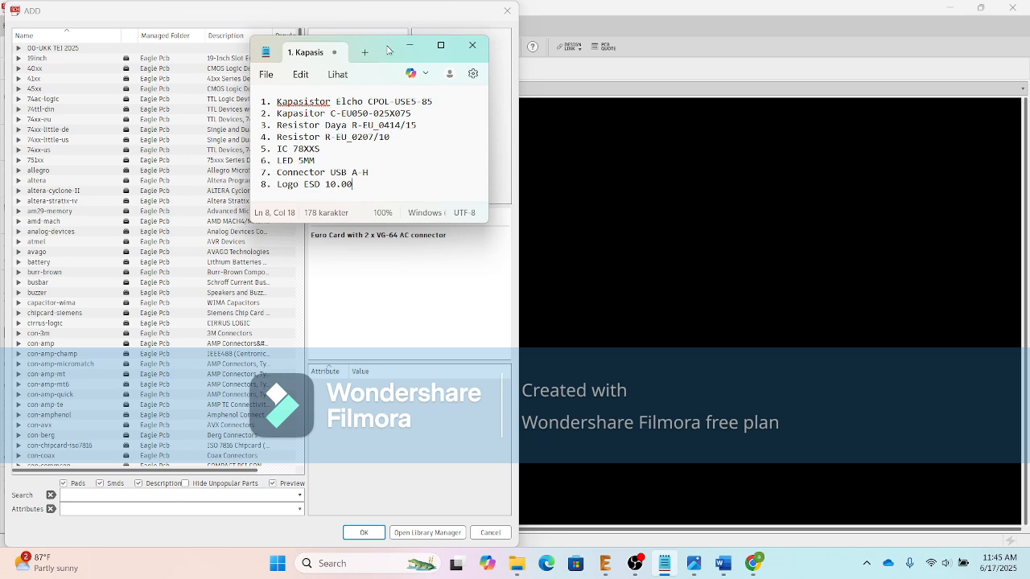
left_click_drag(387, 50, 584, 38)
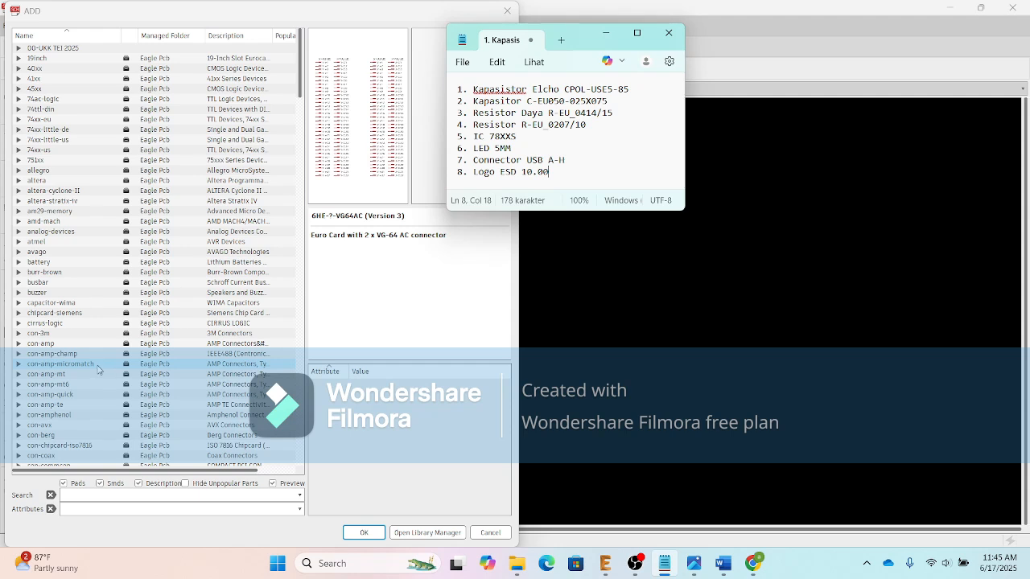
left_click(118, 495)
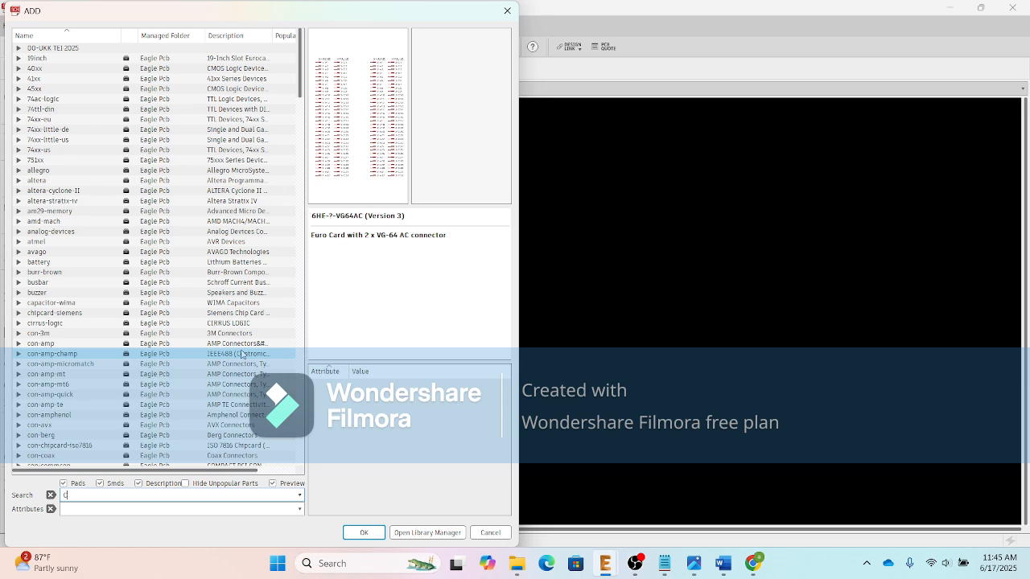
key("Return")
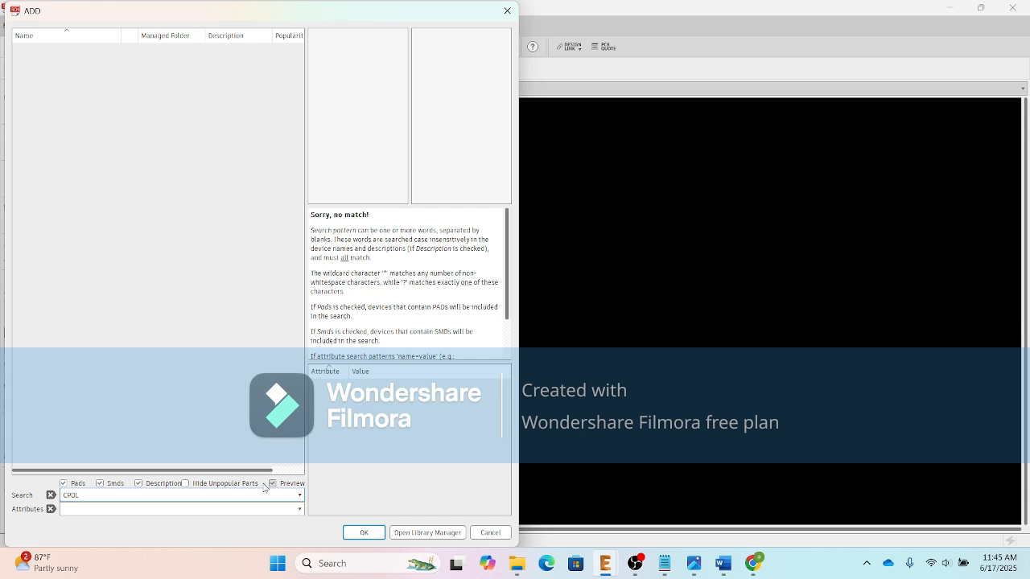
Step: Search the libraries for C instead and look through the results for the electrolytic capacitor named in the Notepad parts list
left_click(158, 496)
left_click(142, 484)
mouse_move(721, 569)
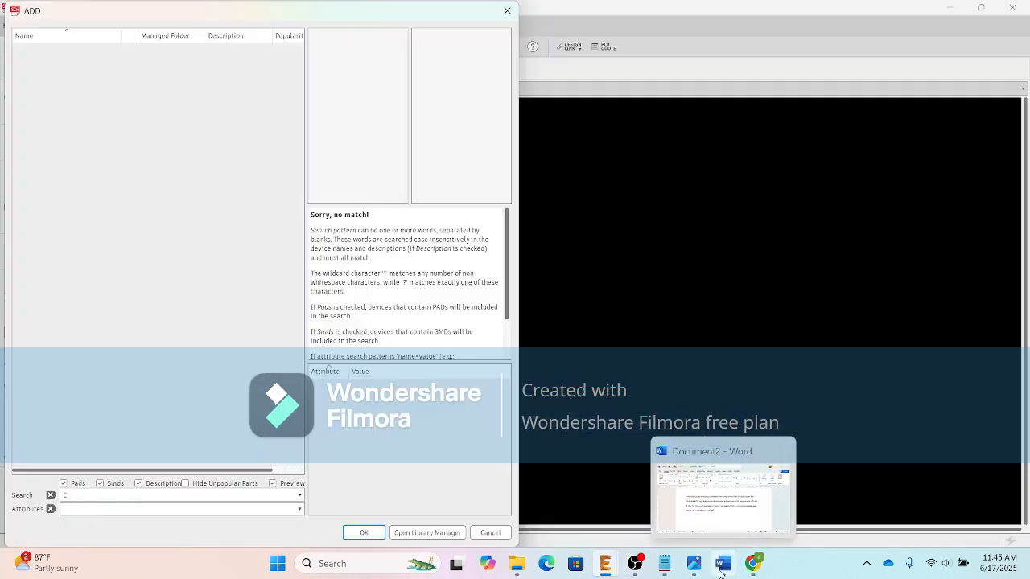
left_click(665, 565)
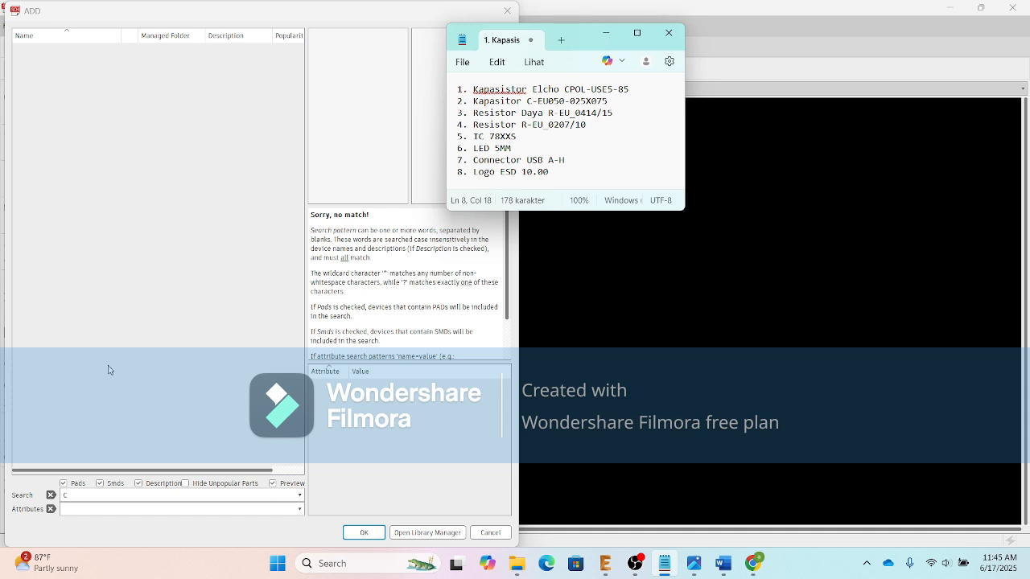
left_click(95, 496)
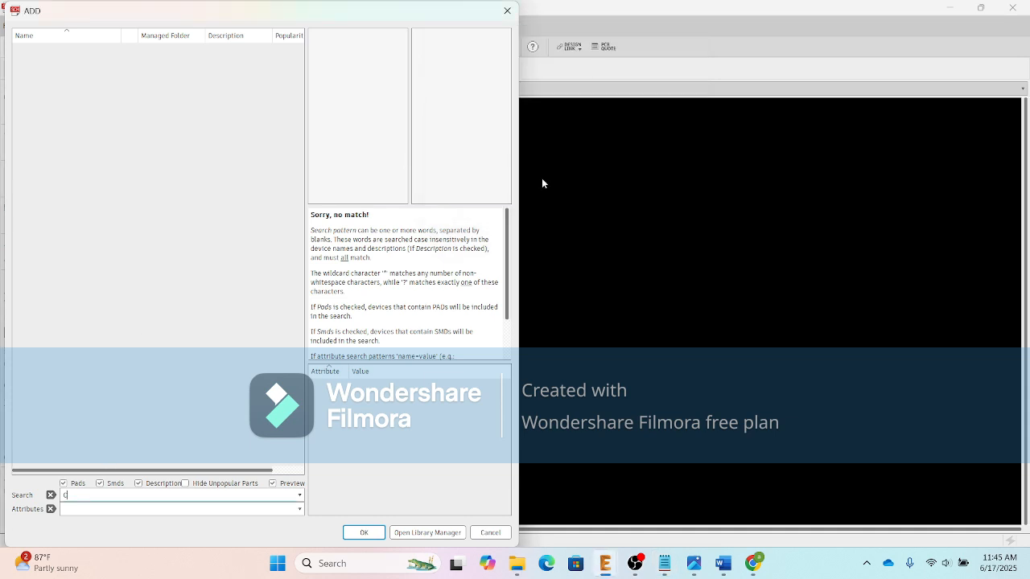
key("Return")
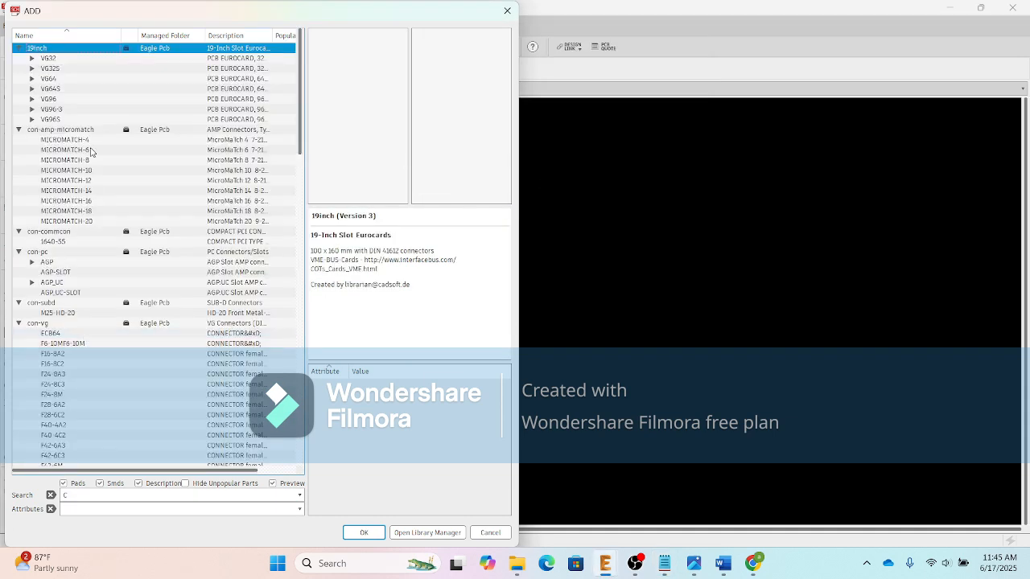
scroll(70, 213, "down", 5)
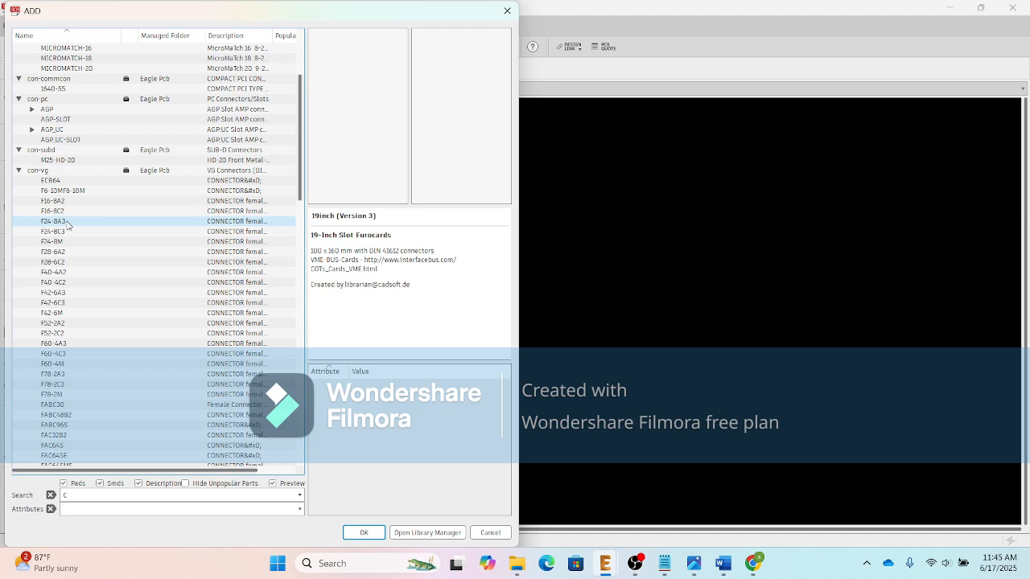
scroll(67, 225, "down", 20)
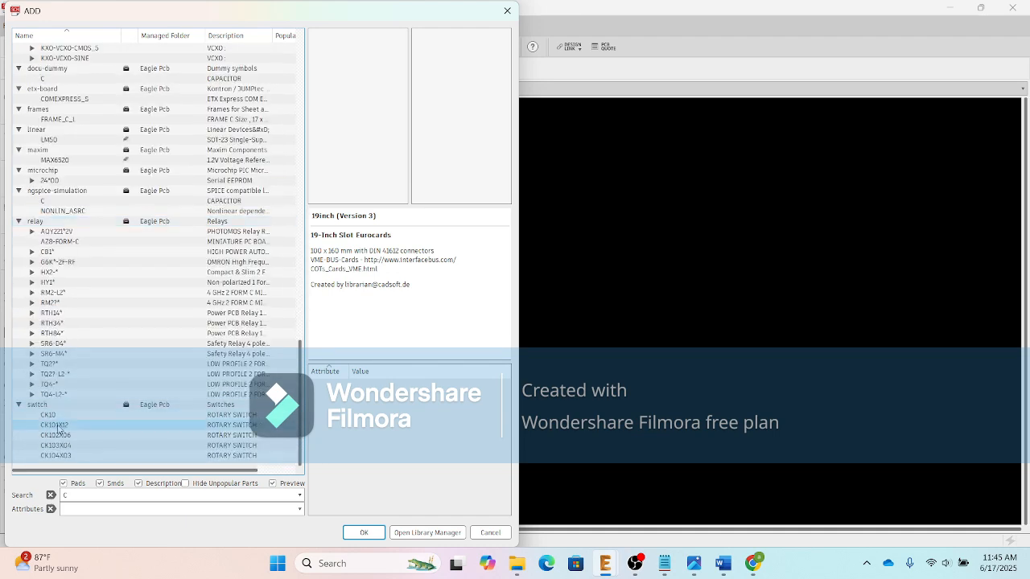
scroll(61, 321, "up", 20)
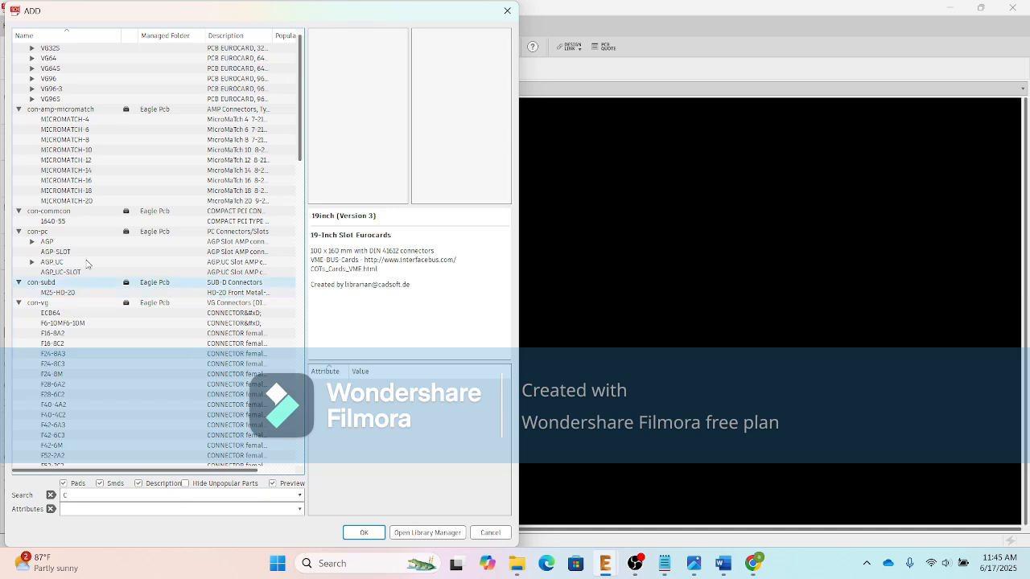
left_click(664, 564)
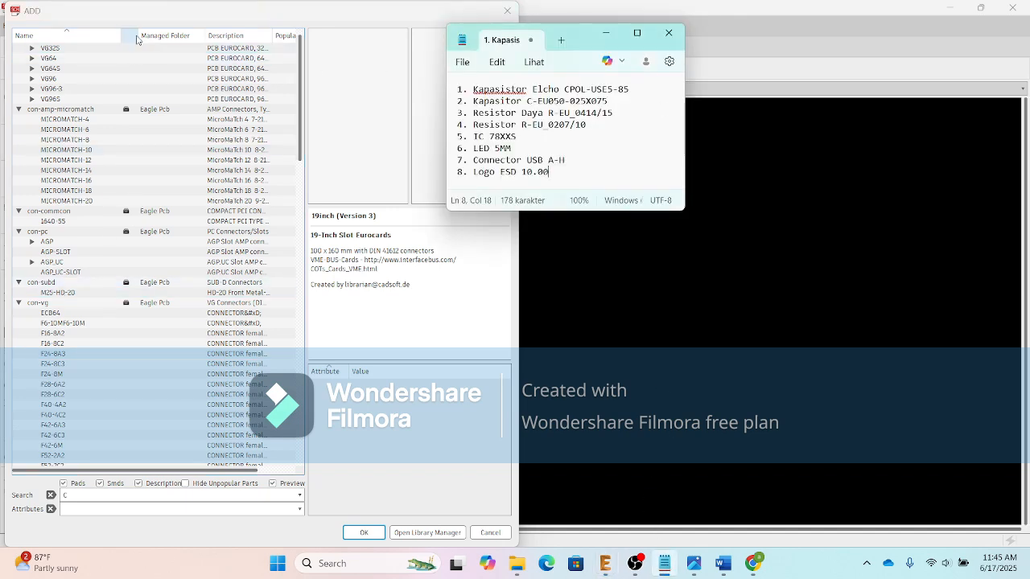
scroll(58, 326, "down", 20)
scroll(58, 325, "up", 20)
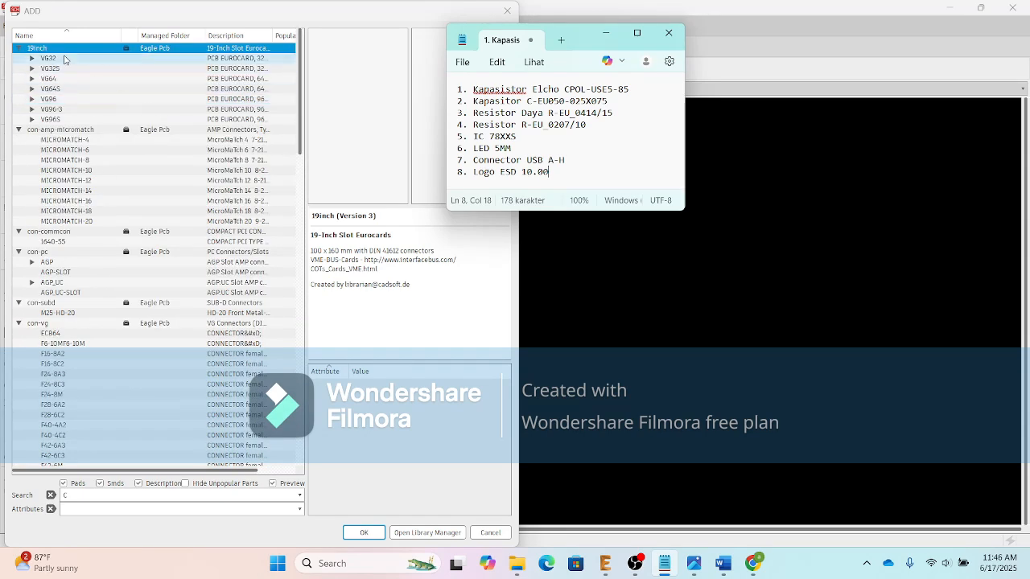
Step: Clear the library search and select the polarized capacitor CPOL-USE5-8.5 from the CPOL-US devices in the rcl library
left_click(148, 494)
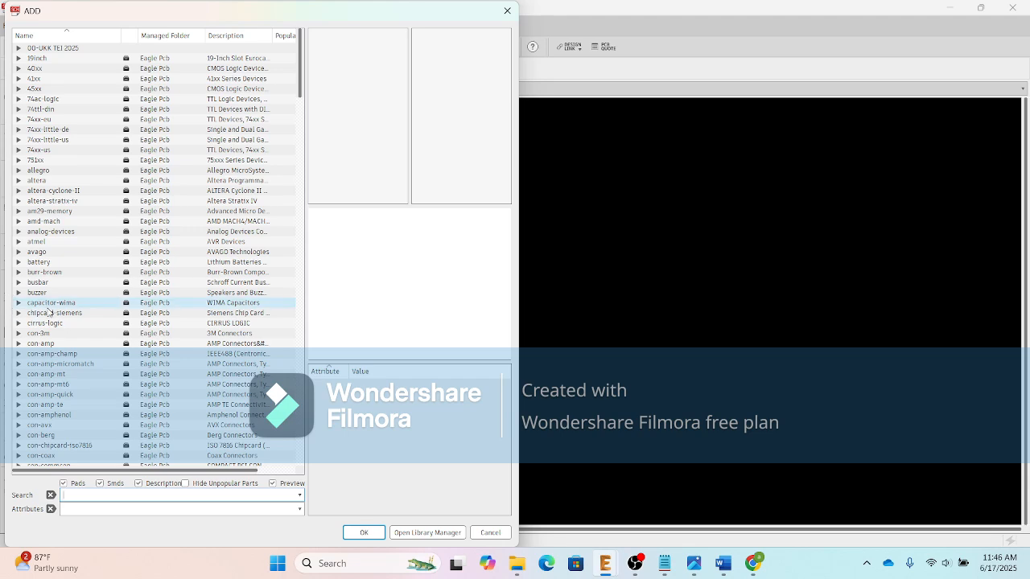
scroll(50, 313, "down", 15)
scroll(50, 313, "down", 20)
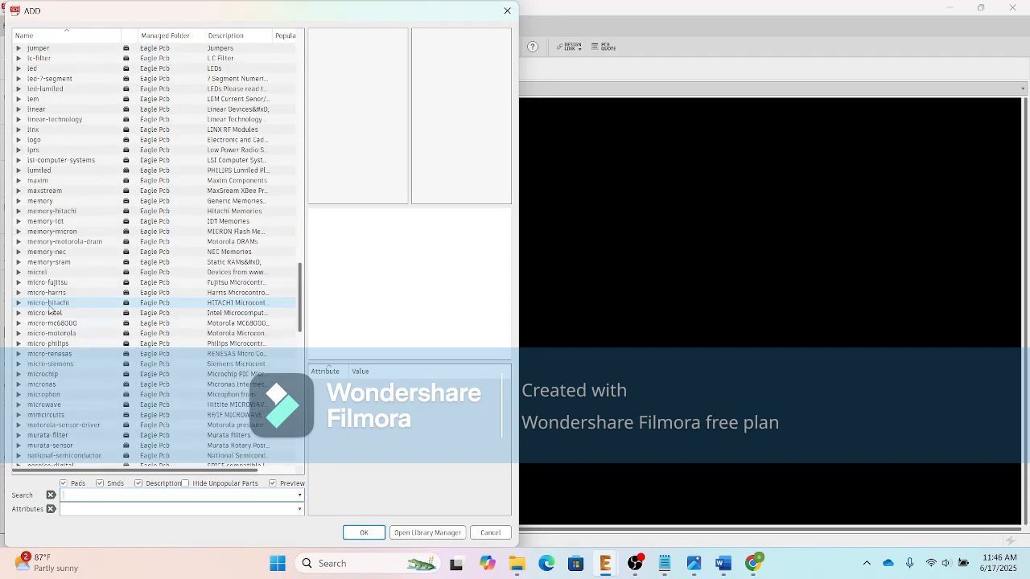
scroll(50, 308, "down", 13)
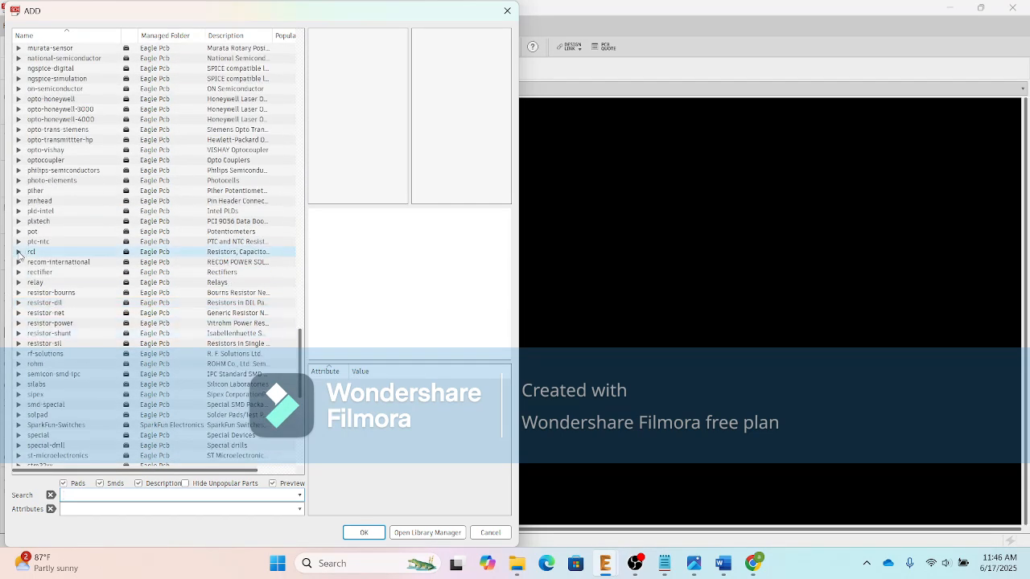
double_click(39, 251)
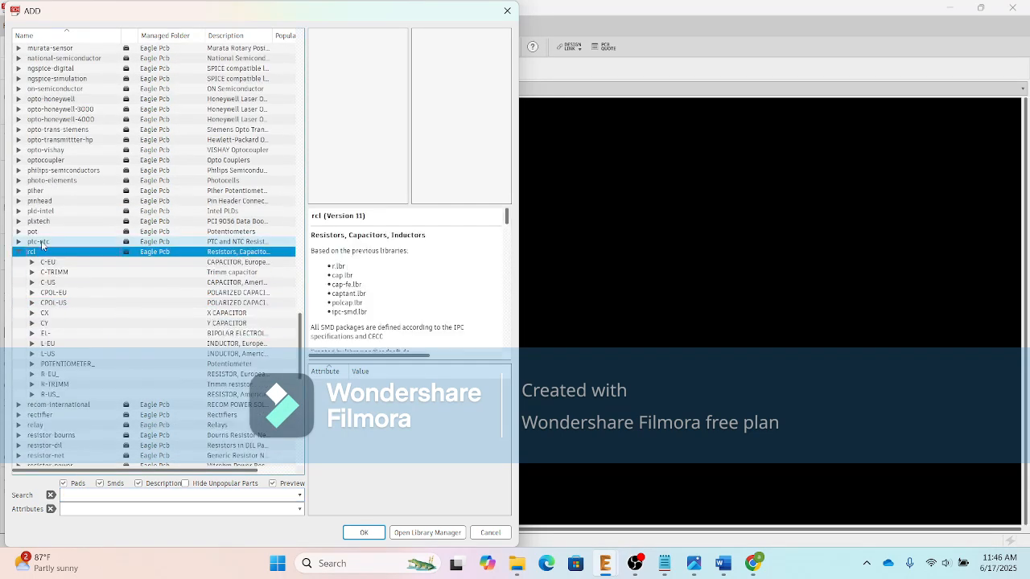
double_click(34, 303)
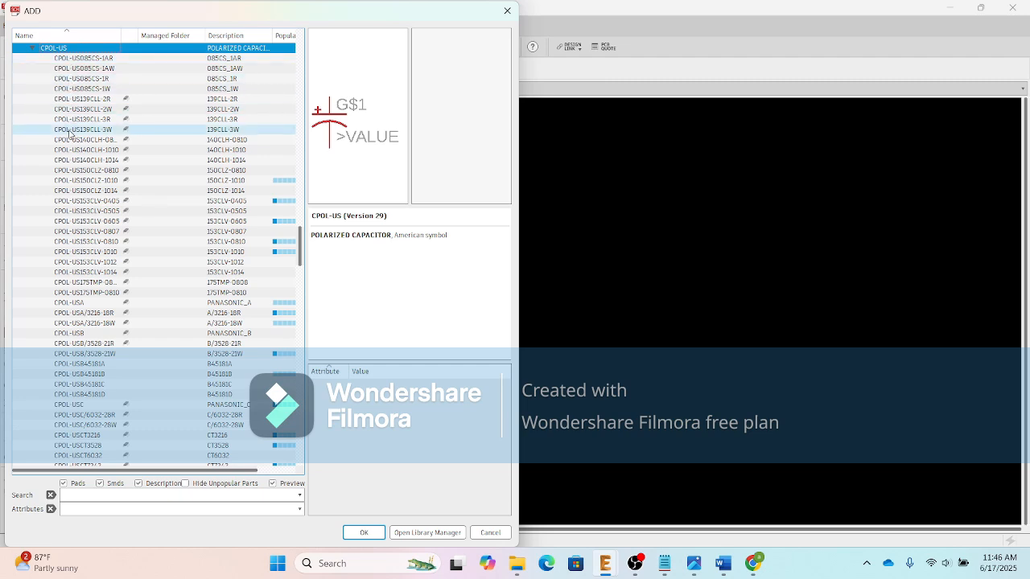
scroll(74, 226, "down", 20)
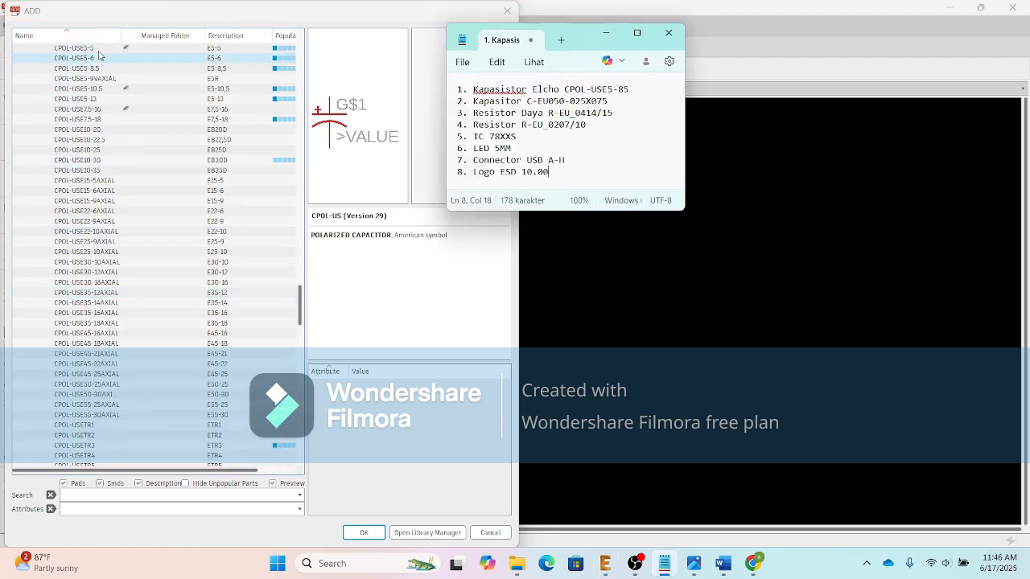
left_click(87, 69)
scroll(120, 88, "up", 3)
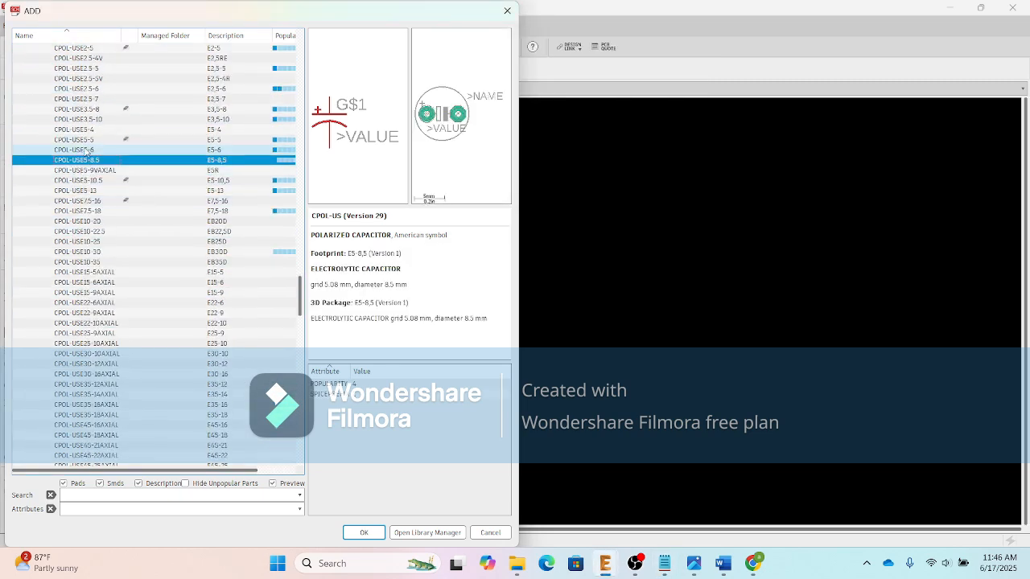
Step: Place one CPOL-USE5-8.5 polarized capacitor in the left half of the schematic sheet
left_click(363, 532)
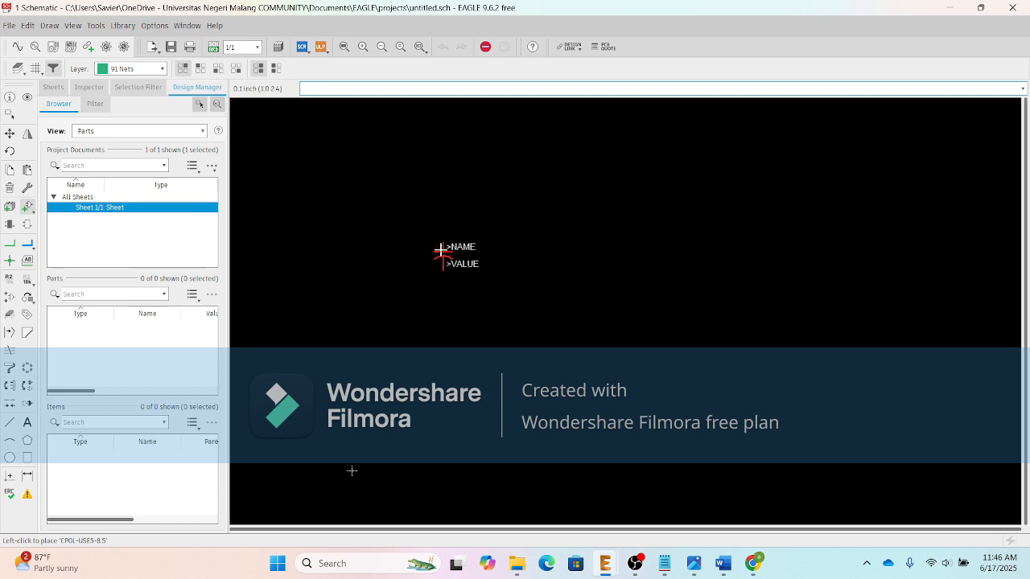
left_click(379, 273)
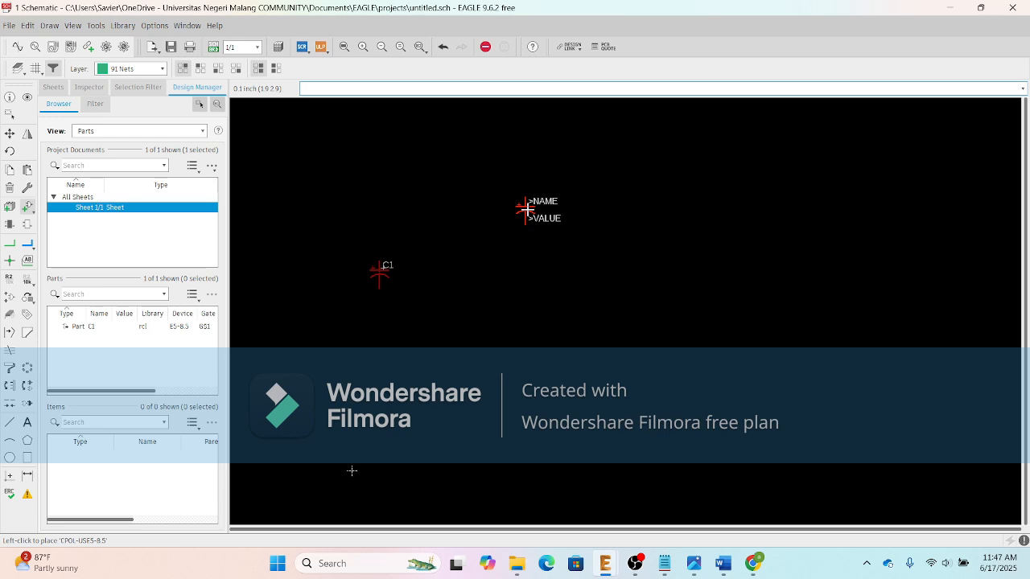
key("Escape")
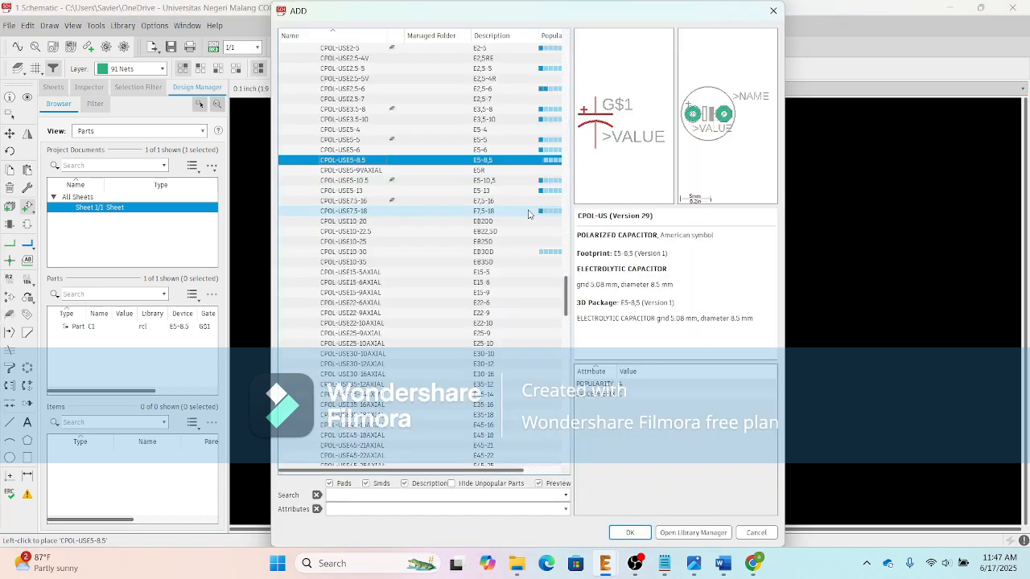
Step: Collapse the CPOL-US devices and select the capacitor C-EU050-025X075 from C-EU in the rcl library, as named in the Notepad parts list
scroll(346, 193, "up", 15)
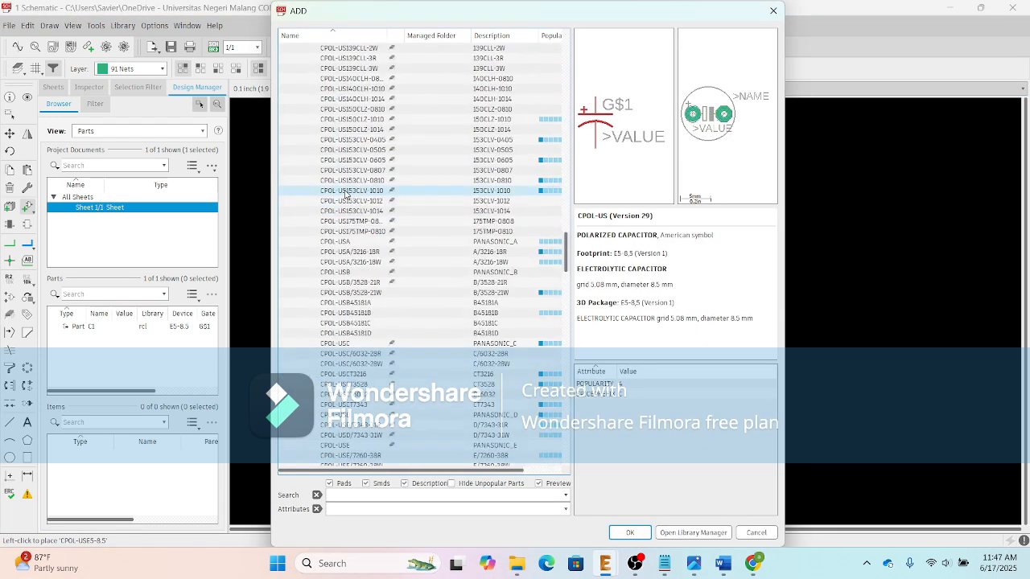
scroll(348, 186, "down", 5)
scroll(347, 183, "down", 1)
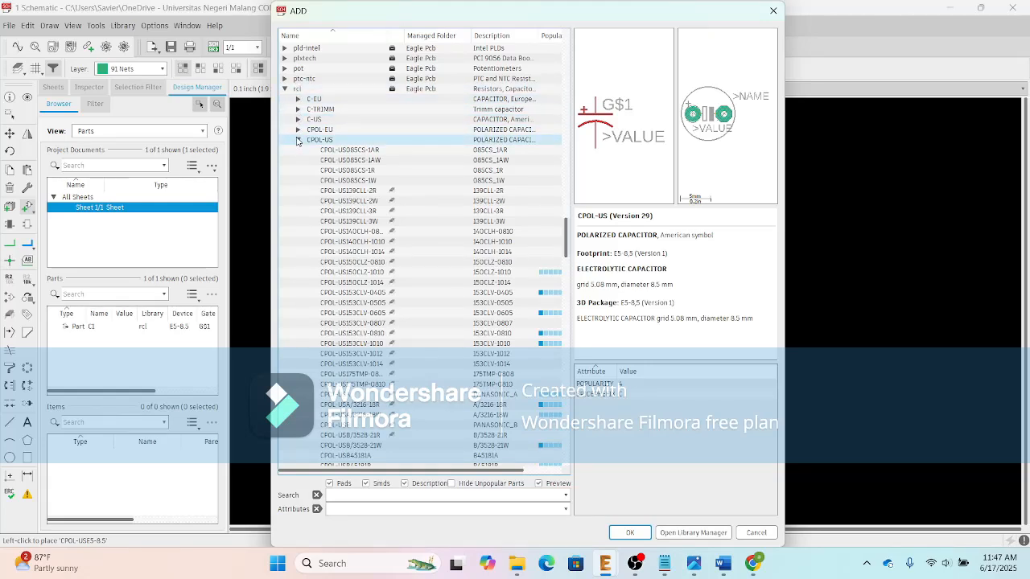
left_click(297, 140)
left_click(664, 563)
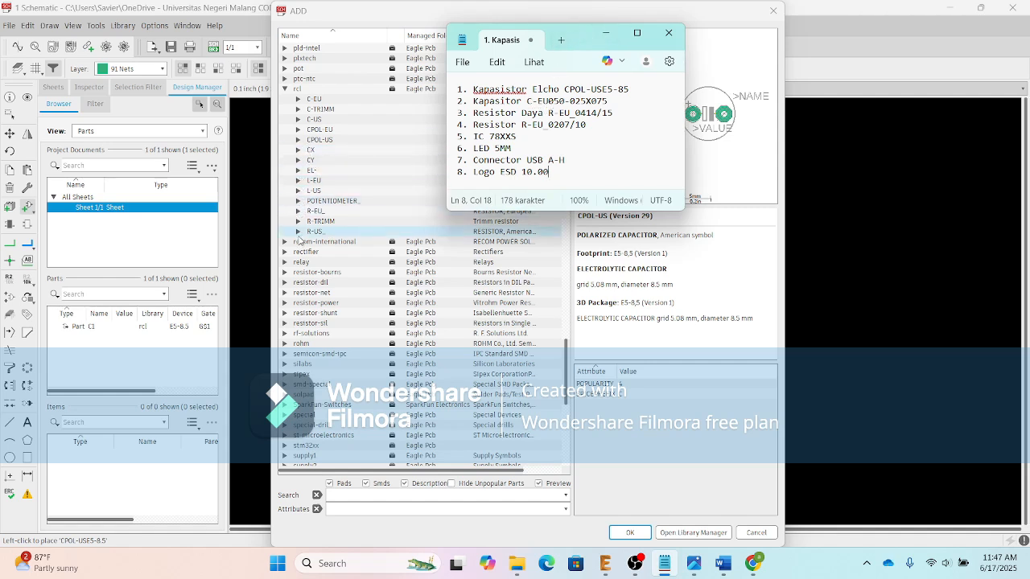
double_click(306, 101)
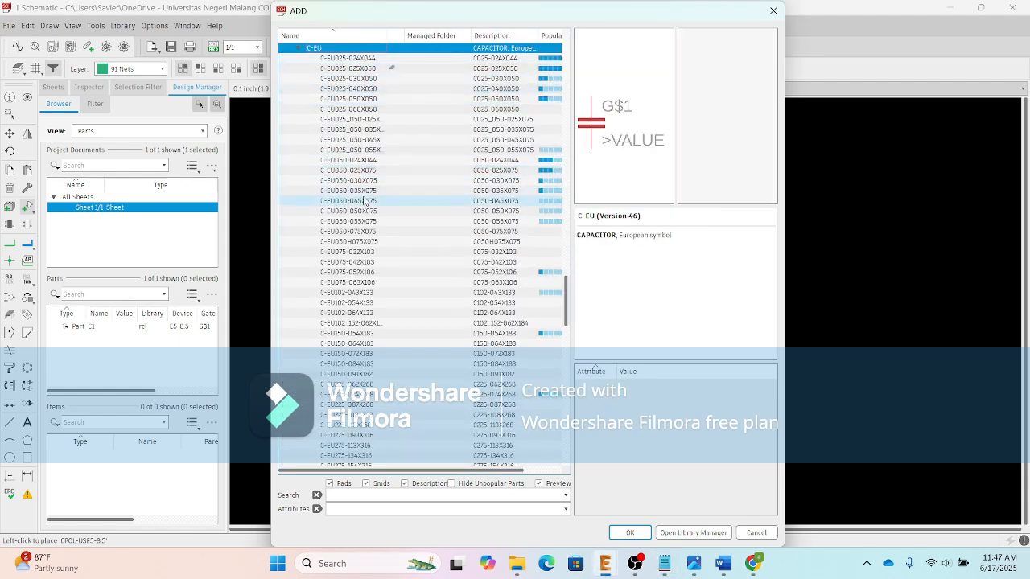
left_click(664, 564)
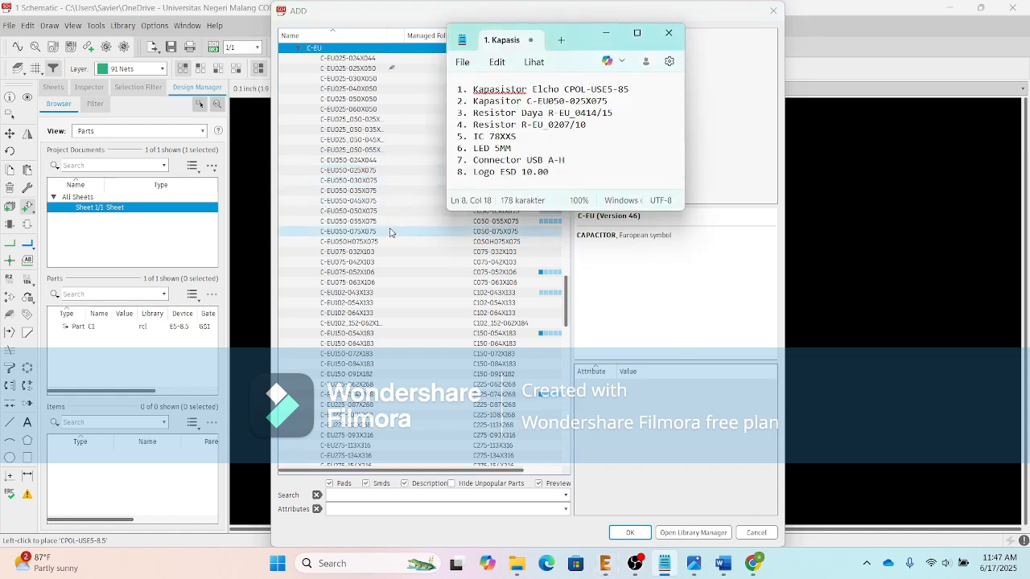
left_click(358, 171)
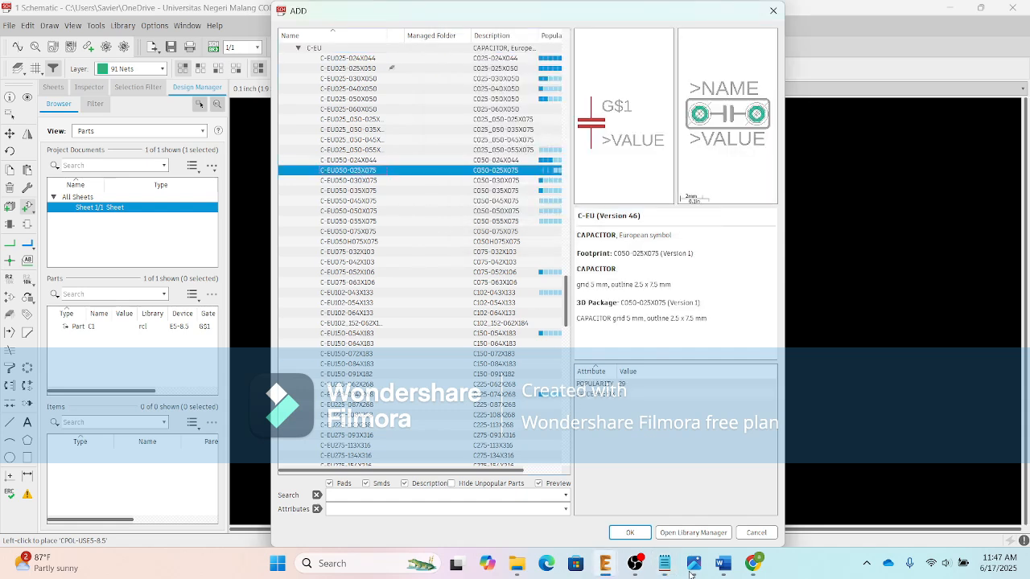
Step: Place two C-EU050-025X075 capacitors side by side, to the right of the polarized capacitor C1
left_click(664, 563)
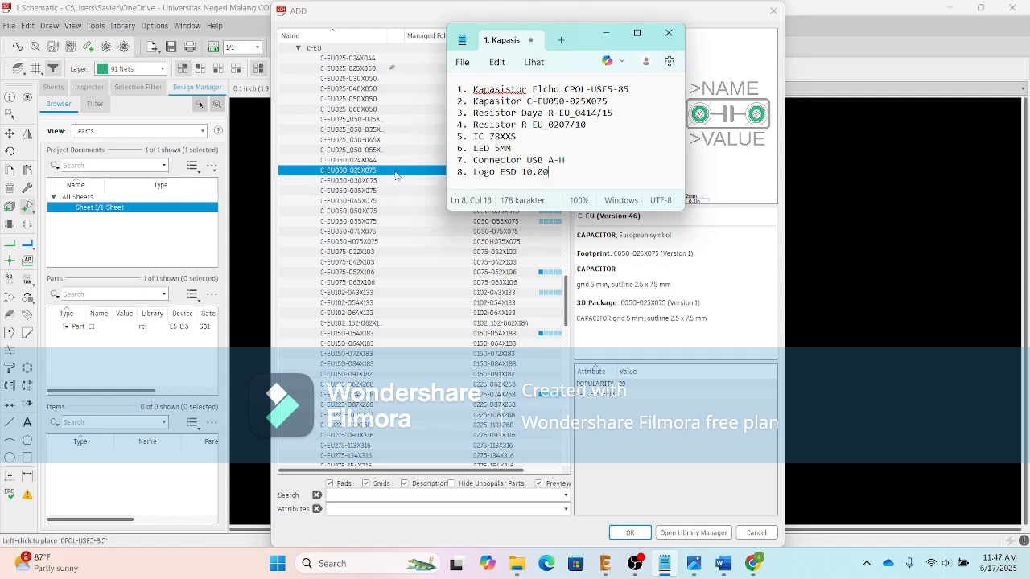
left_click(395, 175)
double_click(394, 172)
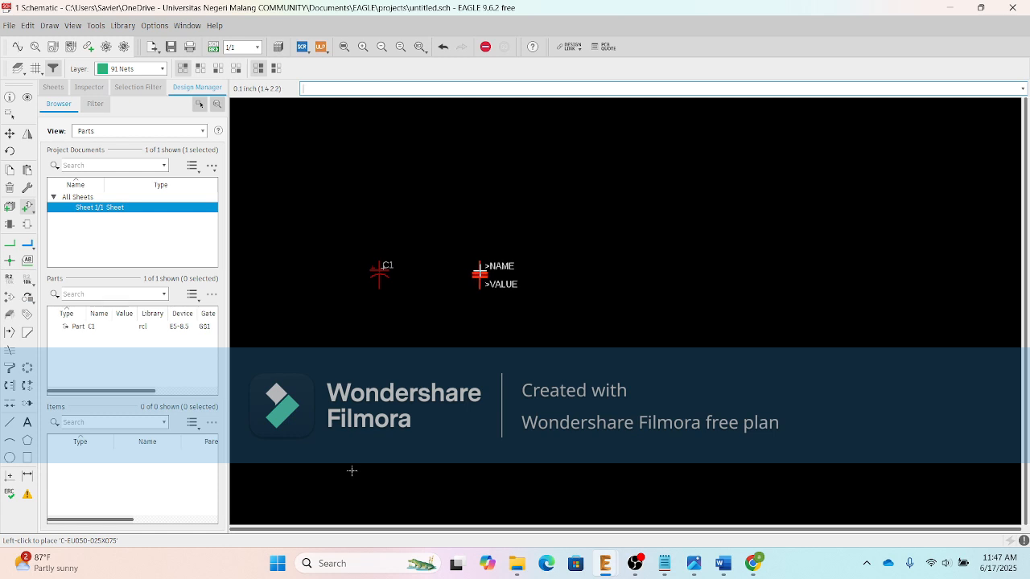
left_click(558, 287)
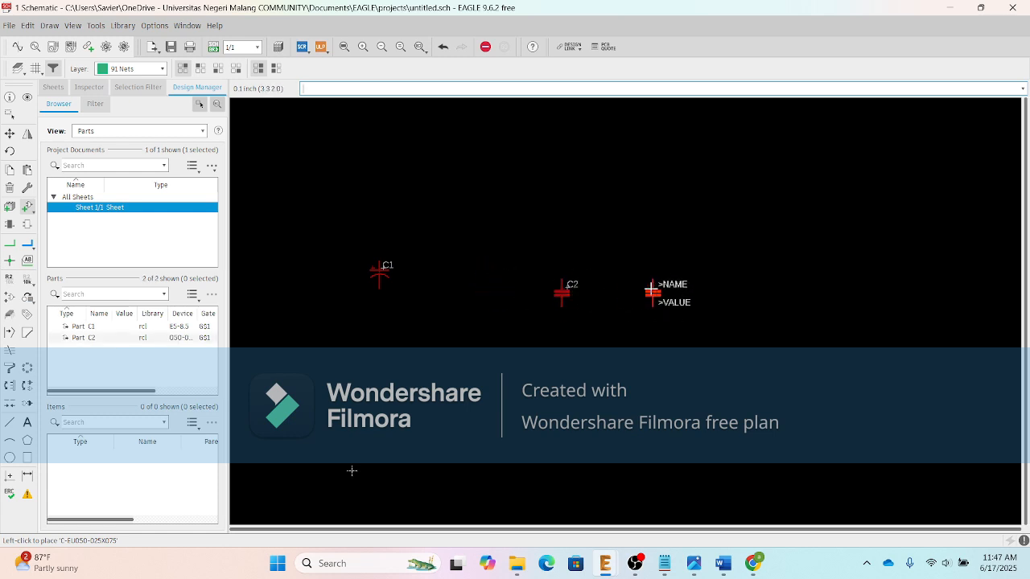
left_click(659, 287)
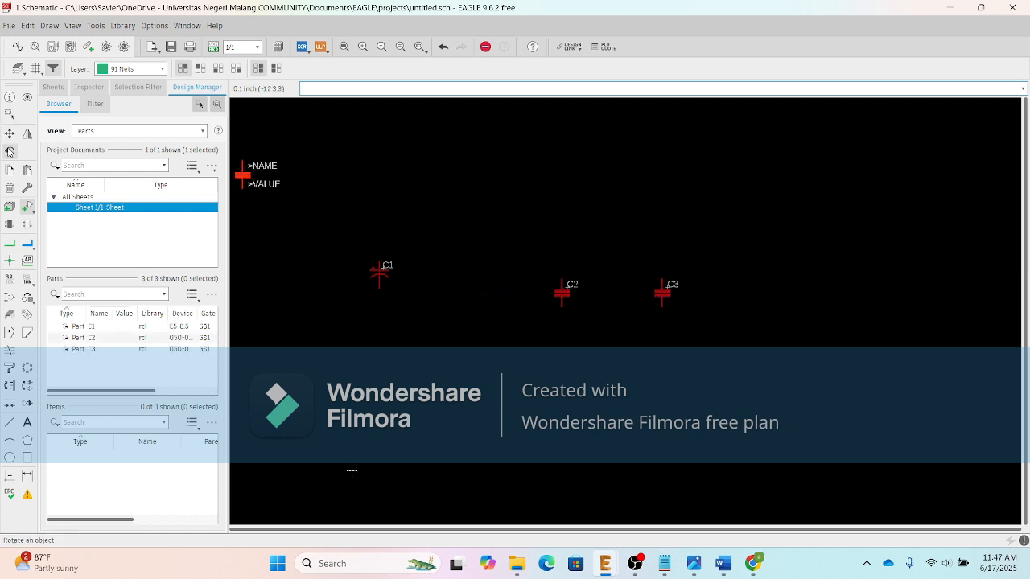
key("Escape")
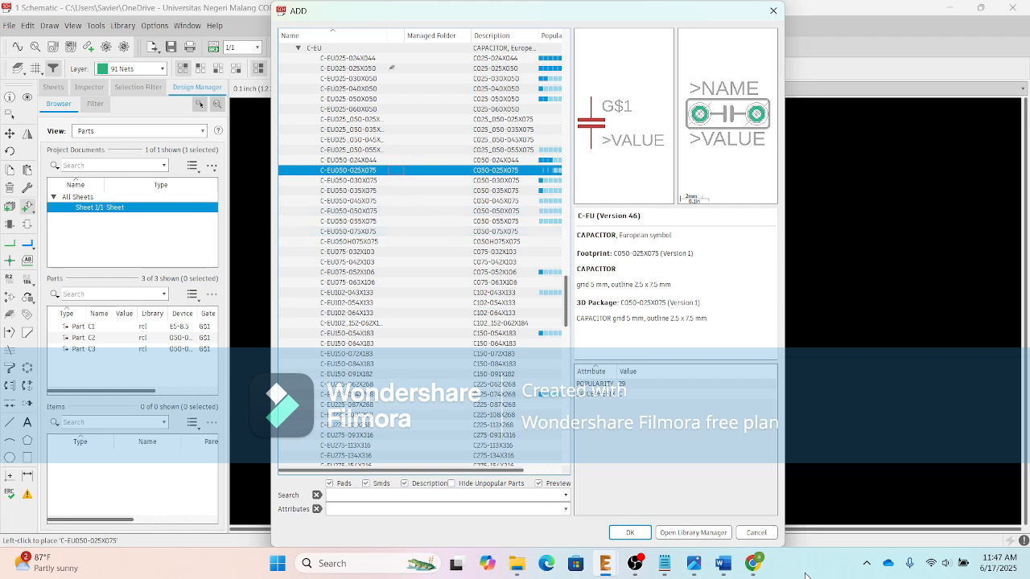
Step: Add the quantity (2) after C-EU050-025X075 in the Notepad parts list and check it against the reference schematic image
left_click(664, 563)
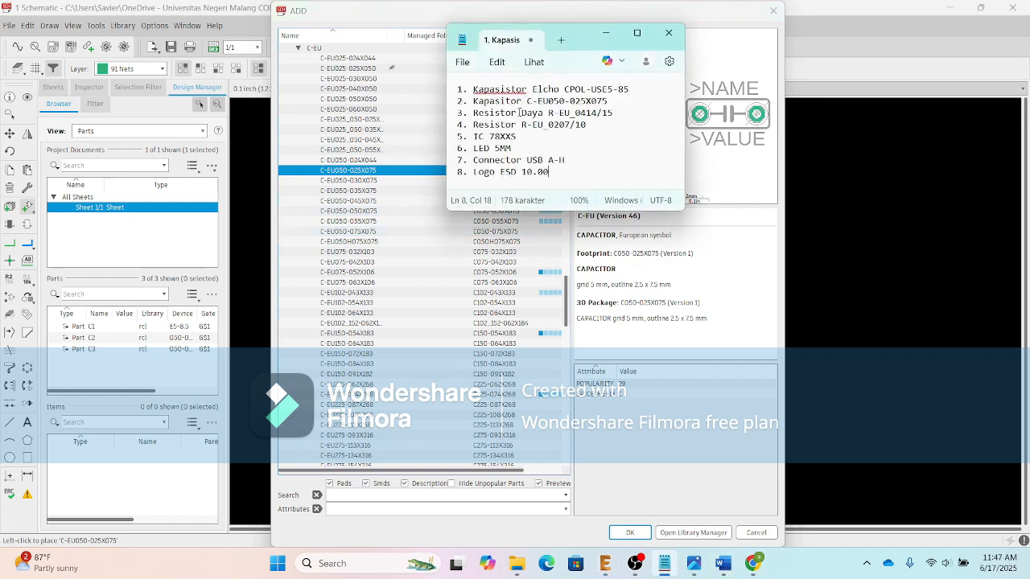
left_click(613, 102)
type("()")
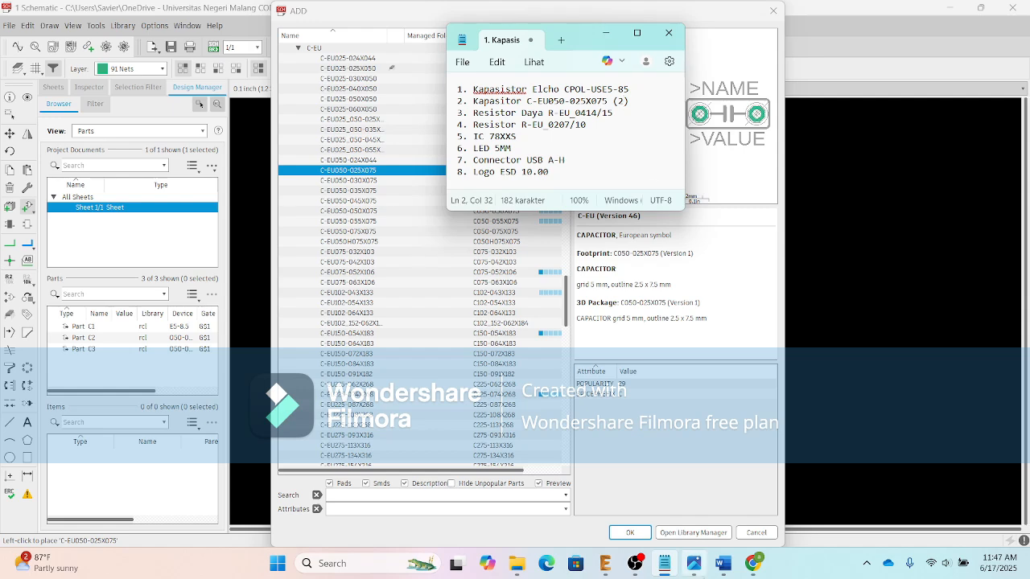
left_click(692, 565)
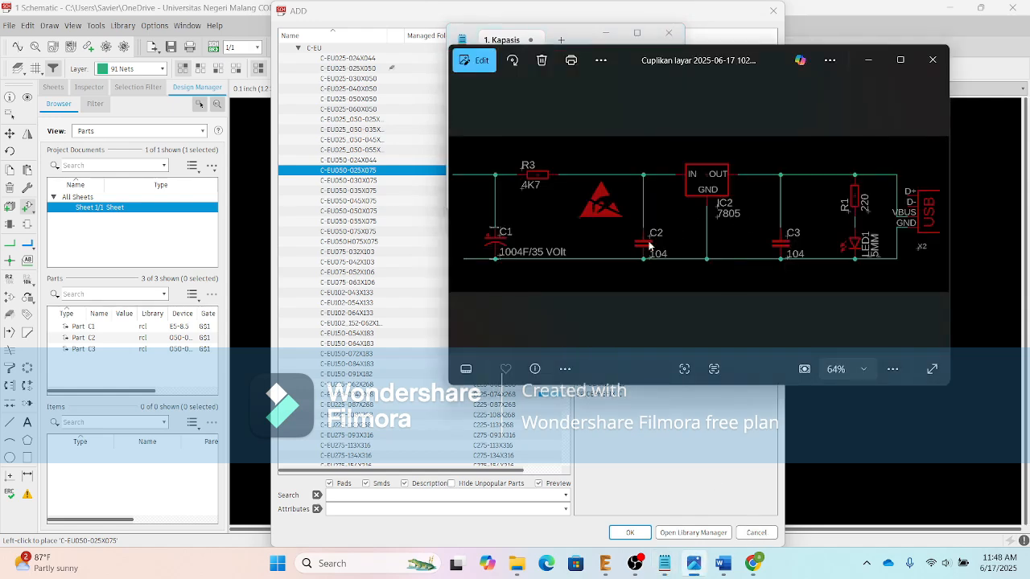
left_click(868, 59)
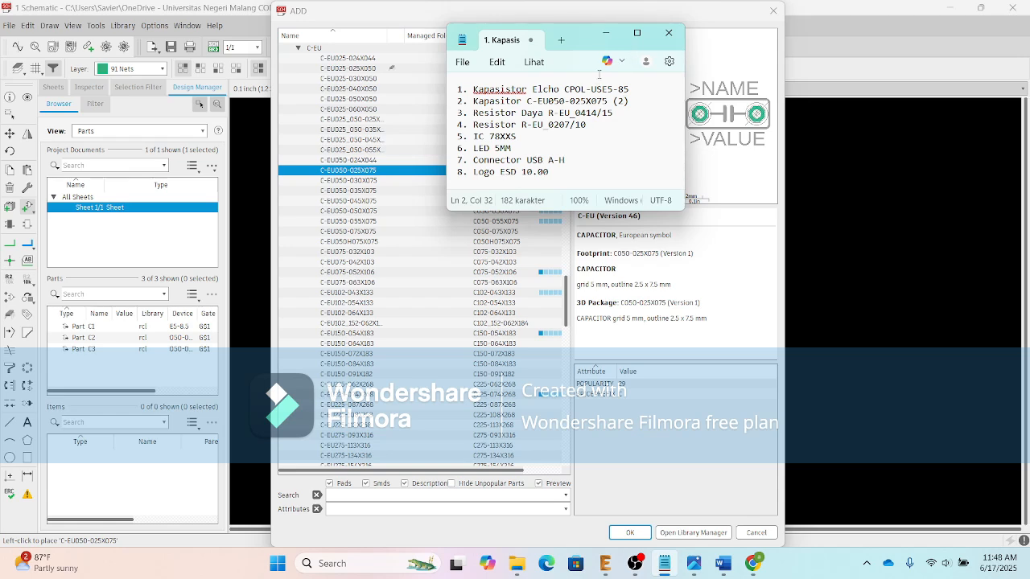
left_click(607, 39)
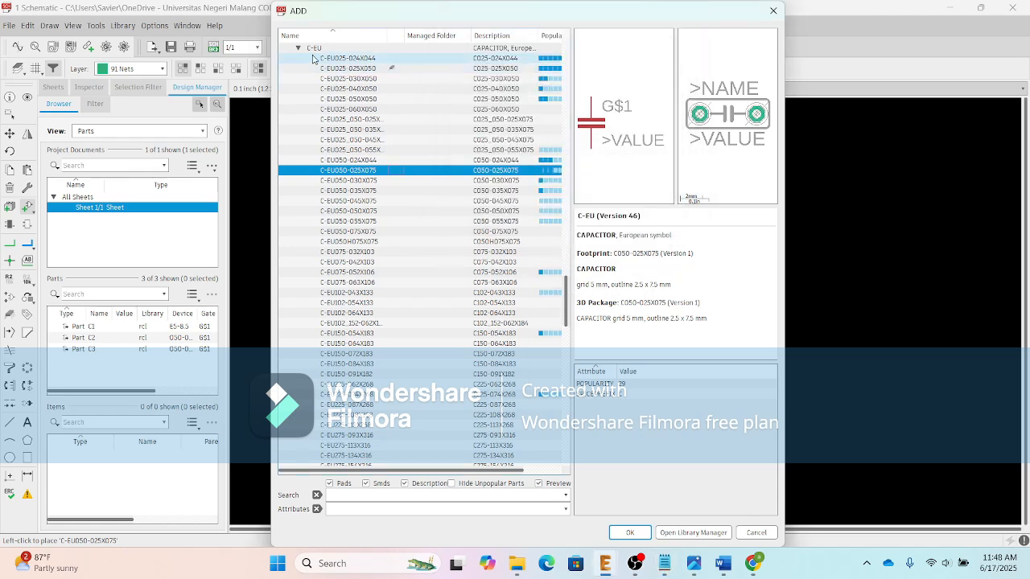
Step: Collapse the C-EU devices, look through the R-EU_ resistors in the rcl library and preview R-EU_0207/10
left_click(298, 49)
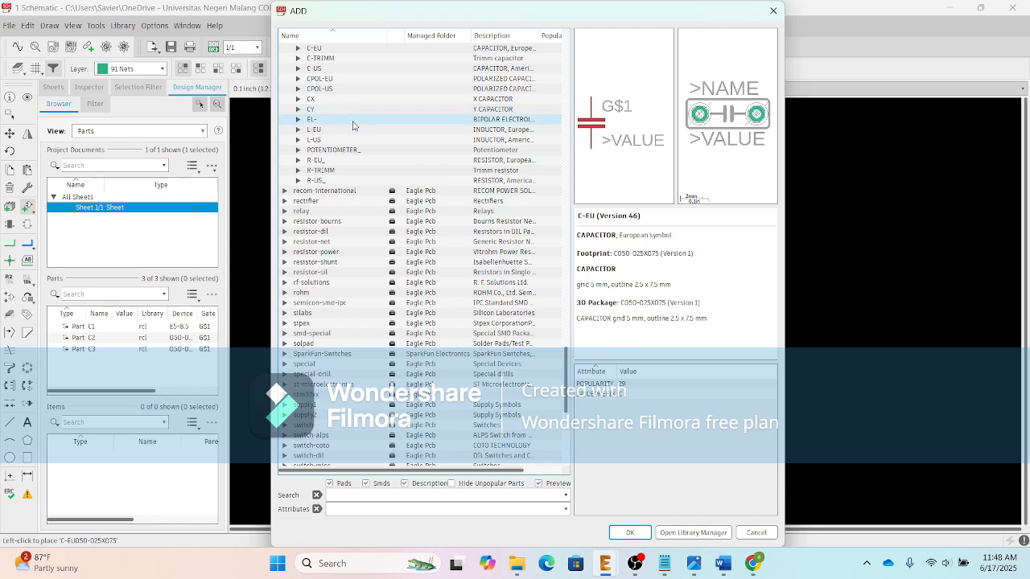
scroll(352, 126, "up", 1)
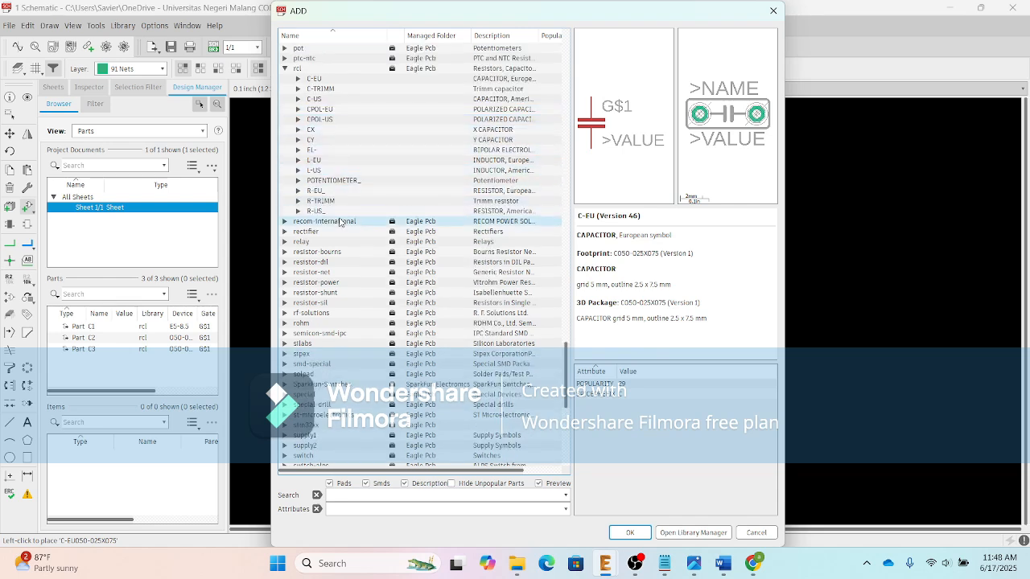
left_click(299, 191)
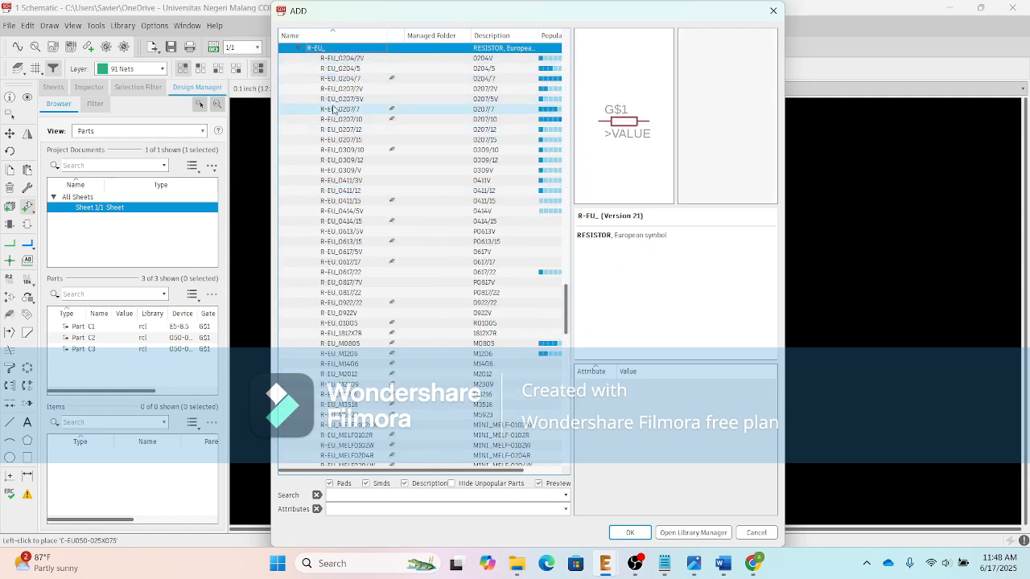
scroll(333, 100, "up", 1)
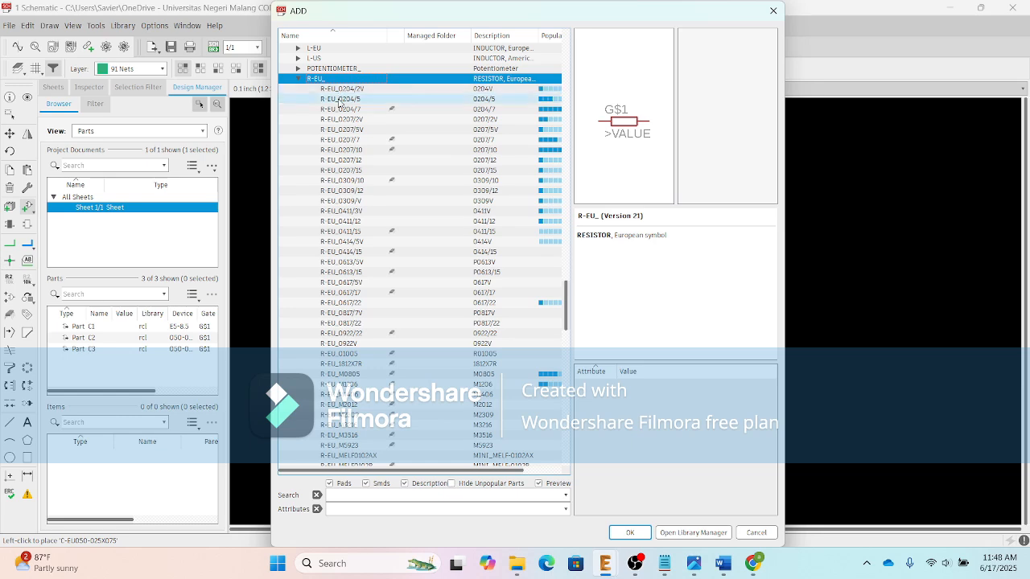
scroll(338, 157, "down", 1)
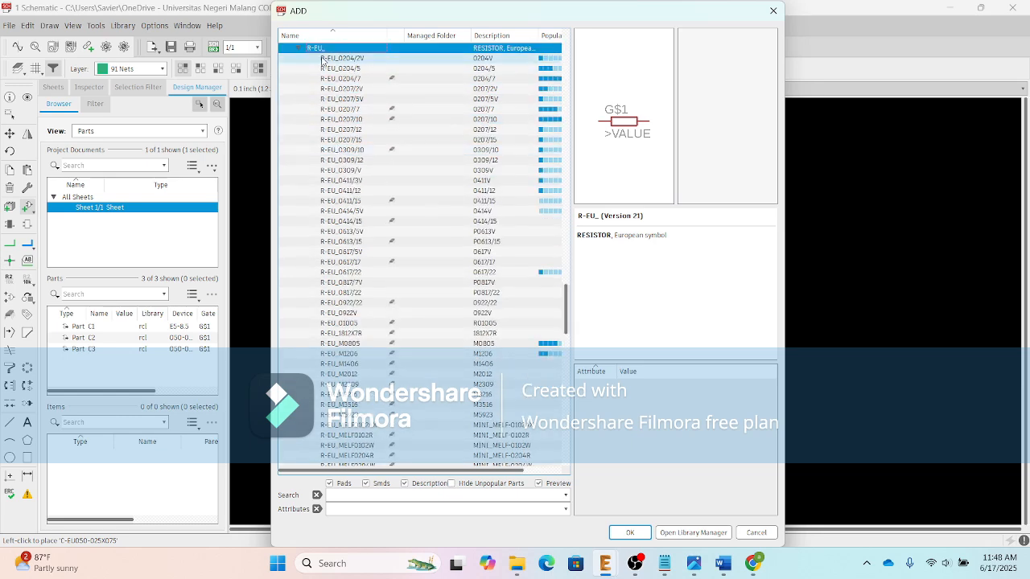
scroll(338, 191, "down", 2)
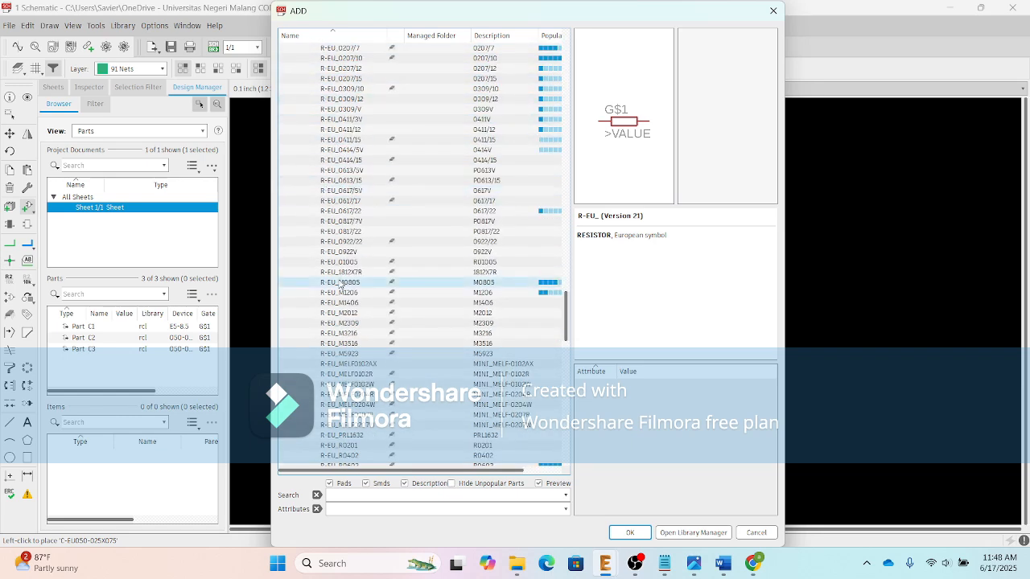
scroll(343, 320, "down", 2)
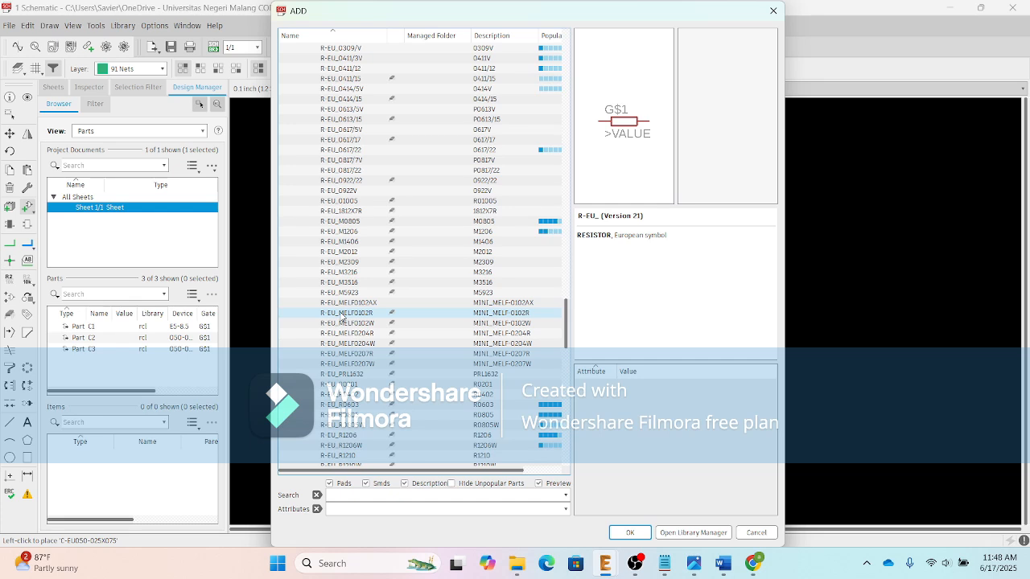
scroll(343, 319, "up", 5)
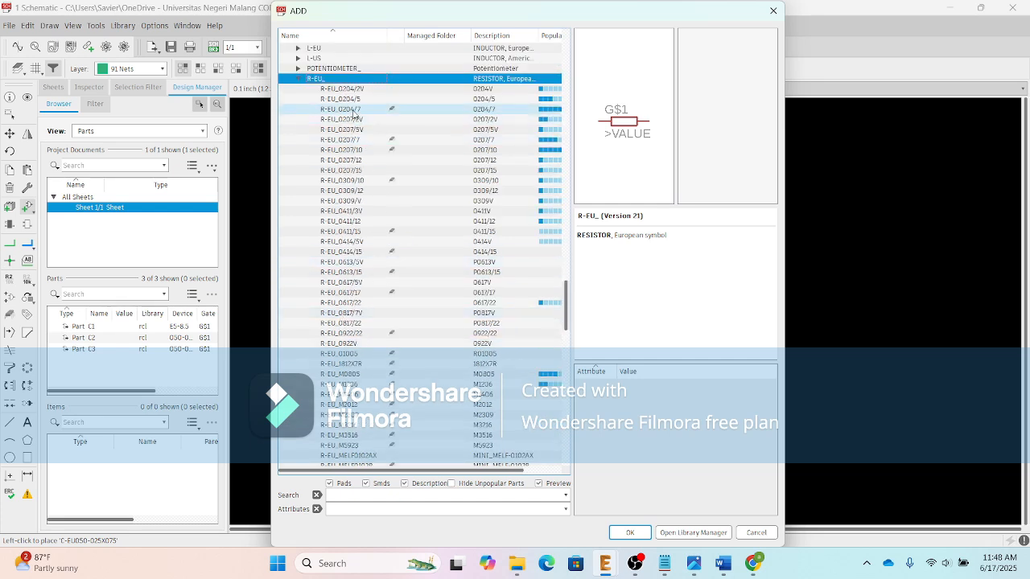
left_click(355, 151)
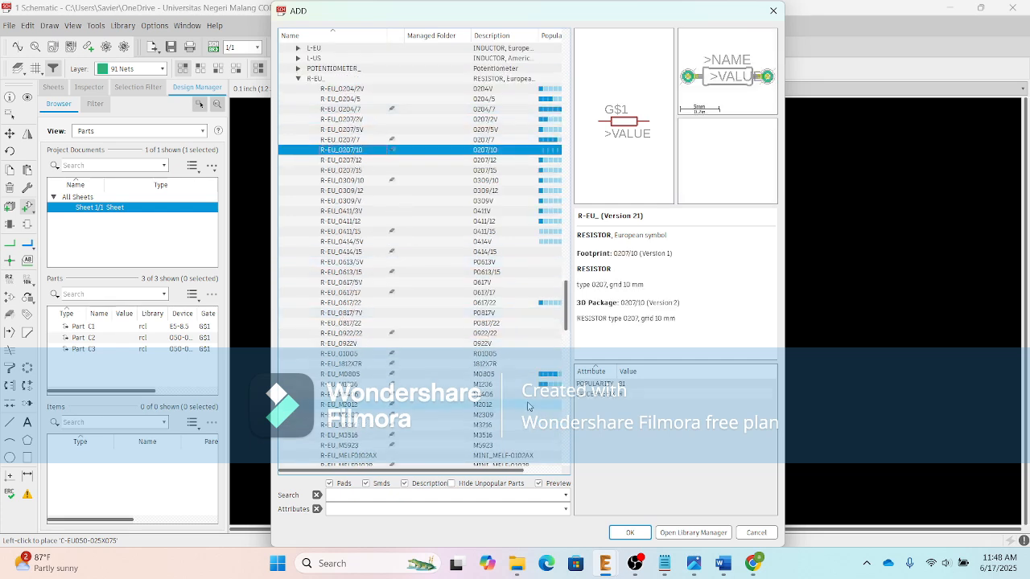
Step: Check the Notepad parts list for the power resistor and place one R-EU_0414/15 above and between C1 and C2
mouse_move(690, 573)
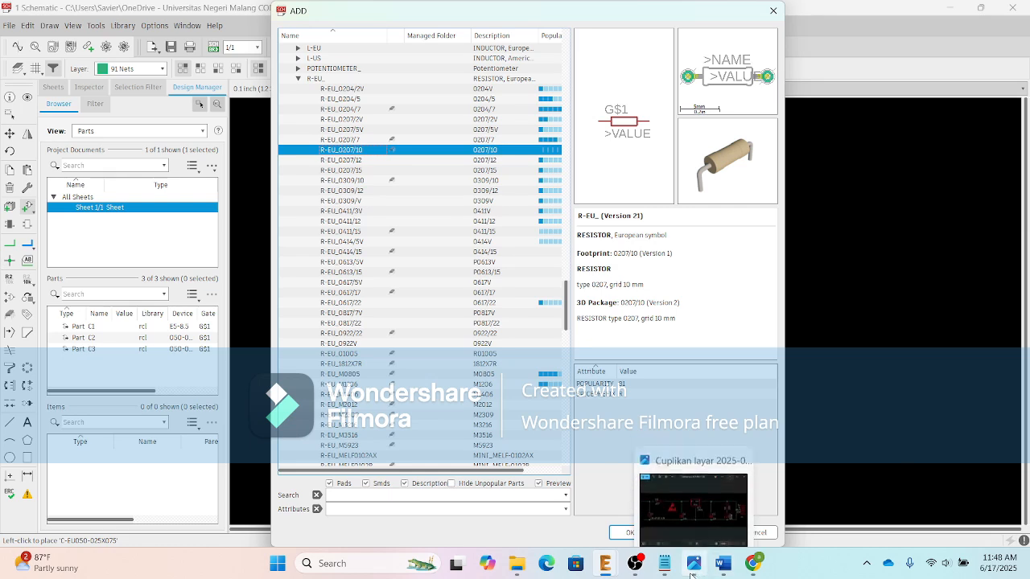
left_click(665, 564)
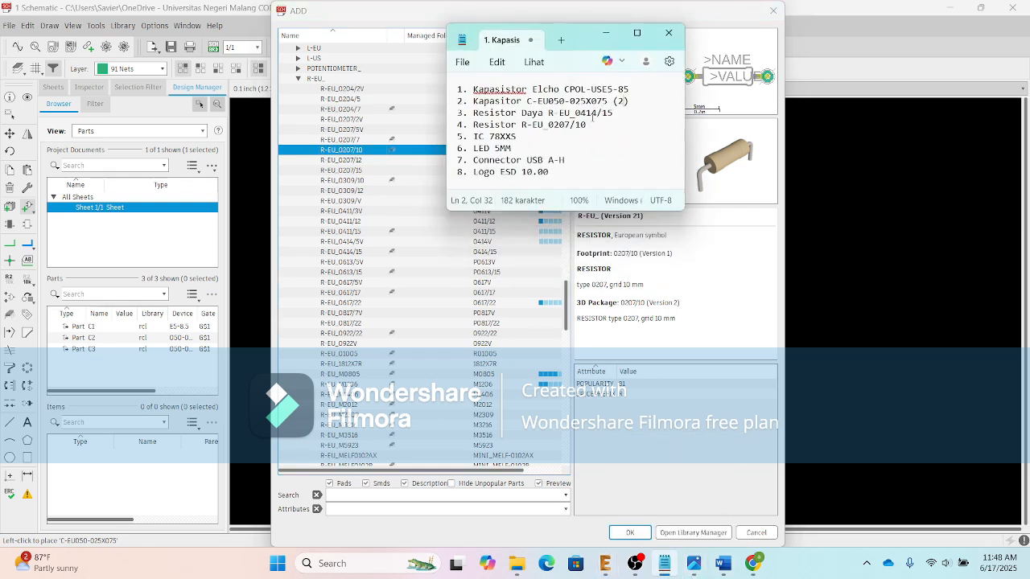
left_click_drag(576, 39, 704, 35)
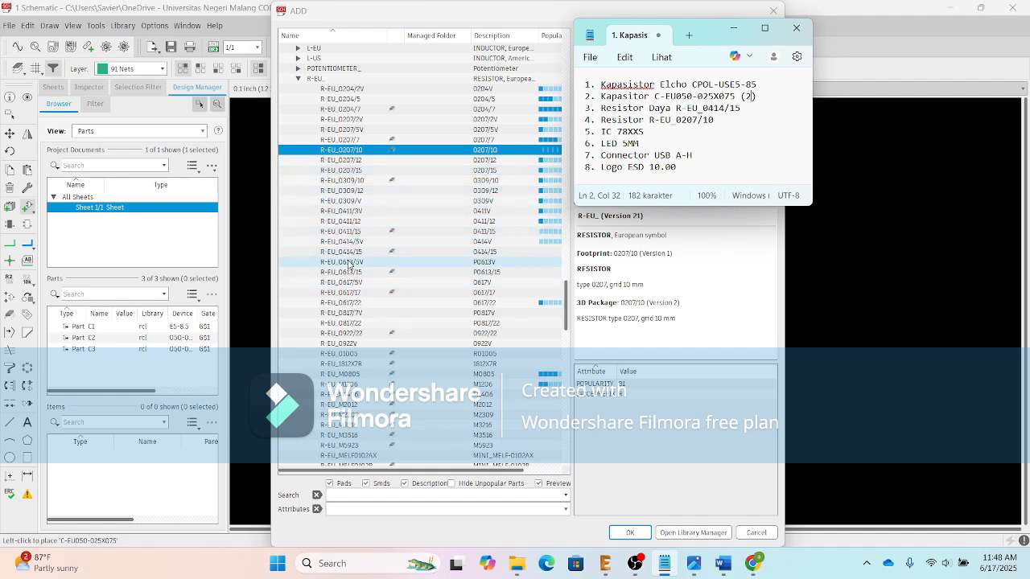
left_click(351, 252)
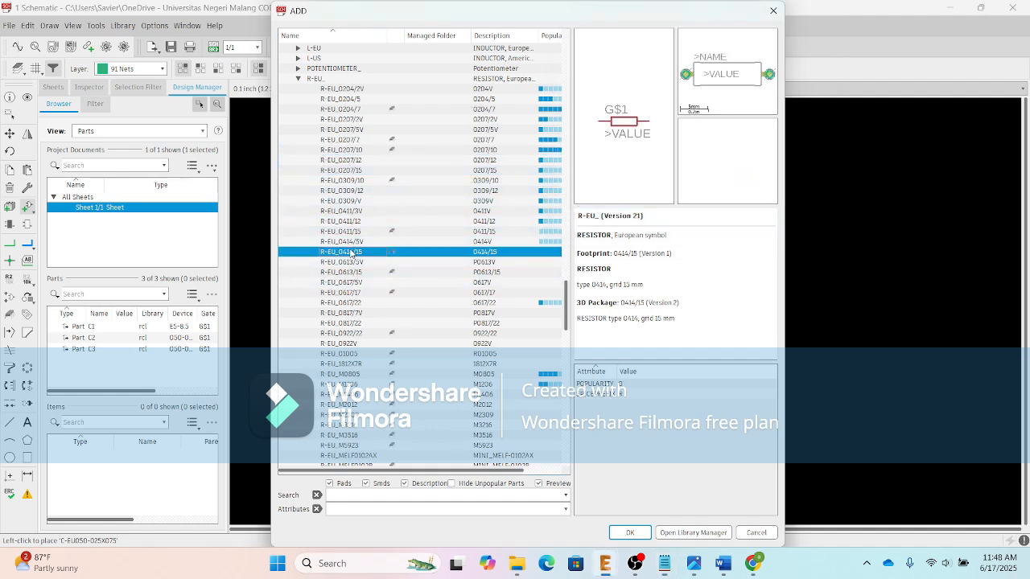
left_click(630, 535)
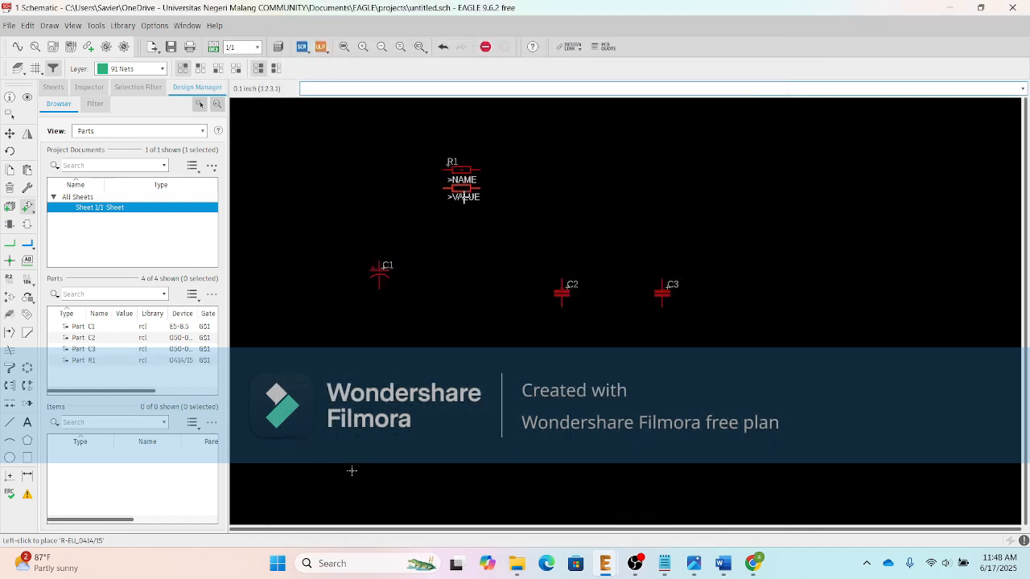
left_click(460, 169)
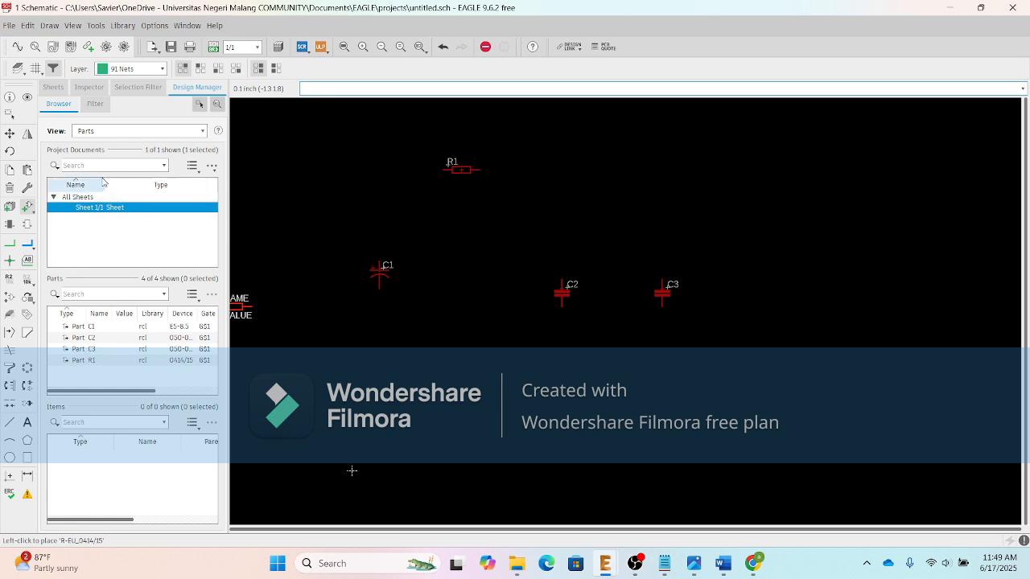
key("Escape")
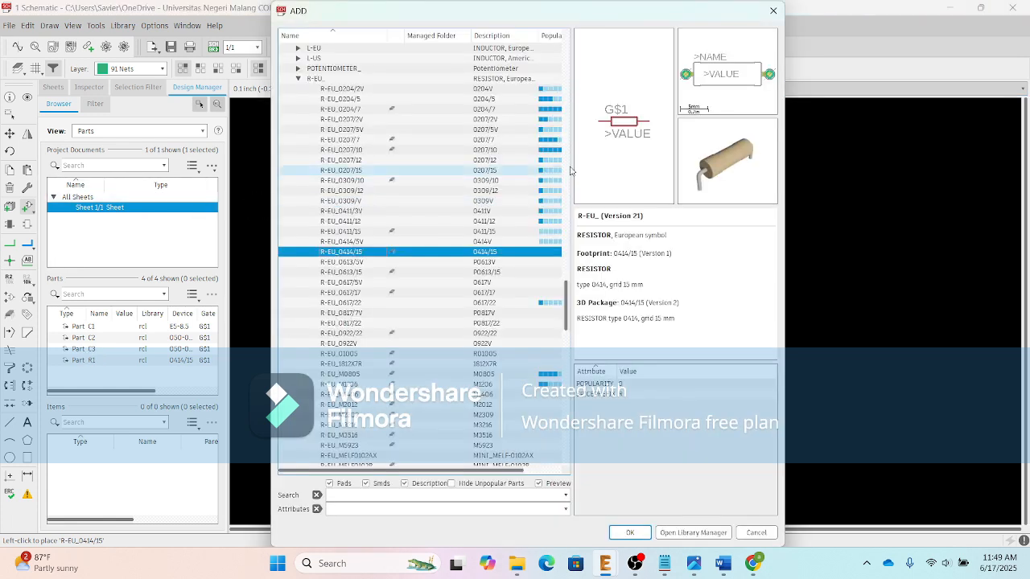
Step: Check the Notepad parts list for the next resistor and place one R-EU_0207/10 vertically, above and to the right of C3
left_click(664, 563)
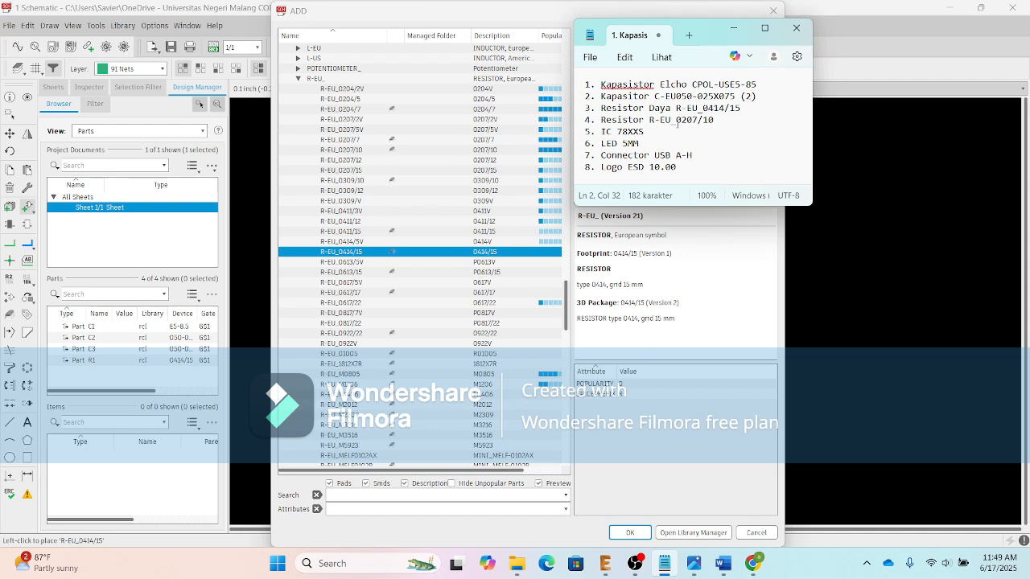
left_click(370, 152)
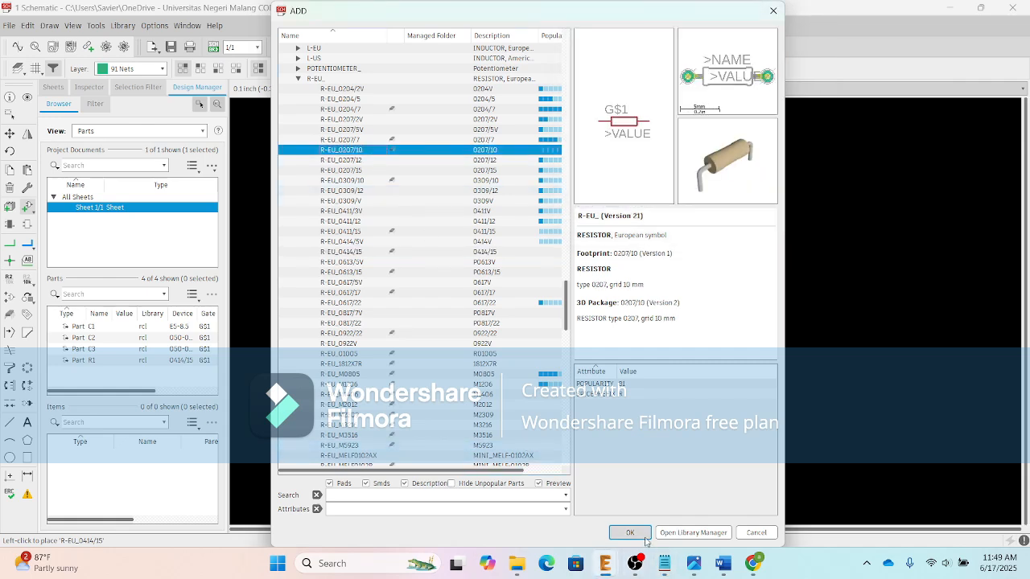
left_click(629, 533)
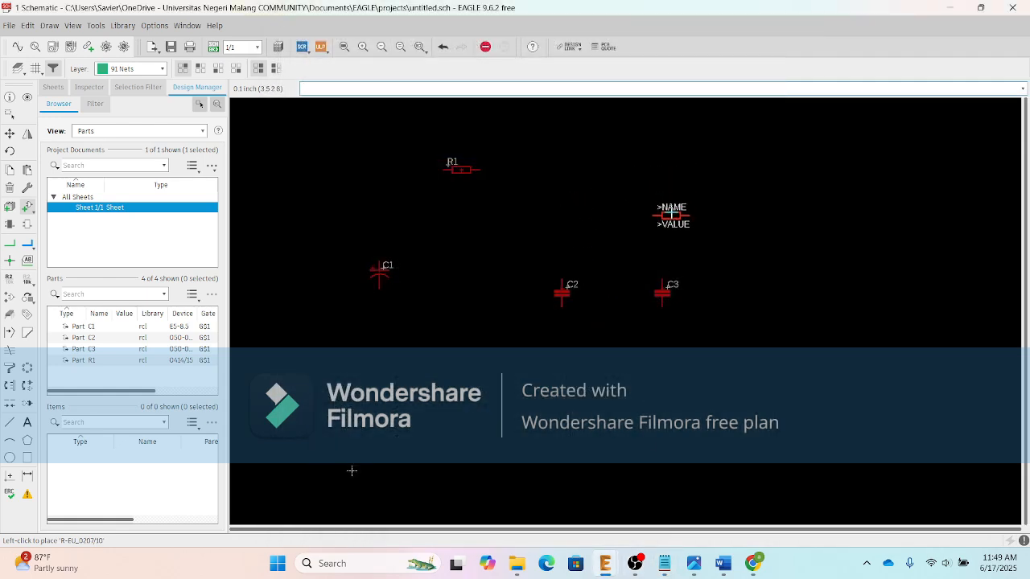
right_click(682, 207)
right_click(733, 205)
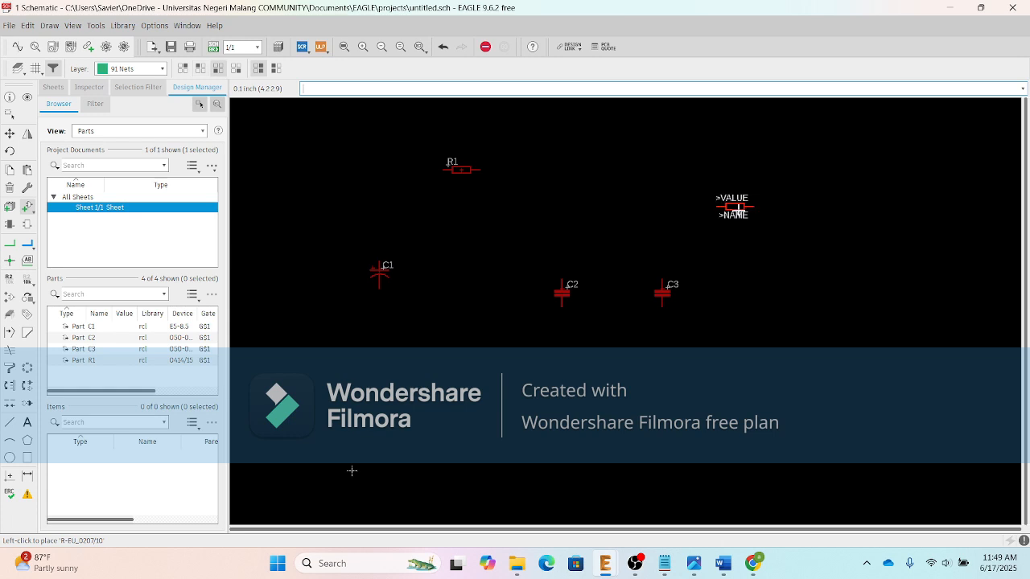
right_click(734, 207)
left_click(738, 213)
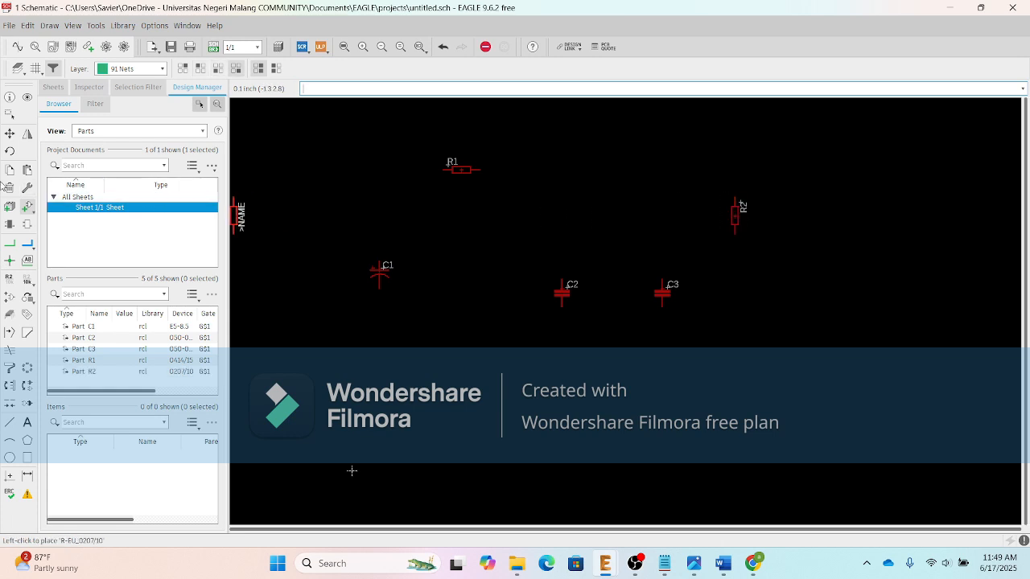
Step: Reopen the component library list, check the Notepad parts list for the IC, and collapse the R-EU_ devices
left_click(27, 207)
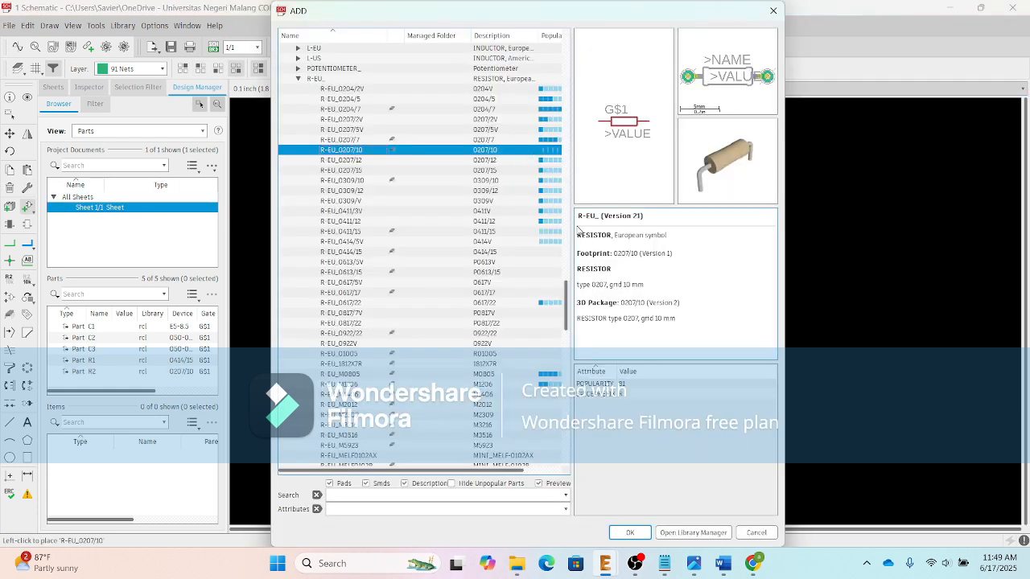
left_click(664, 563)
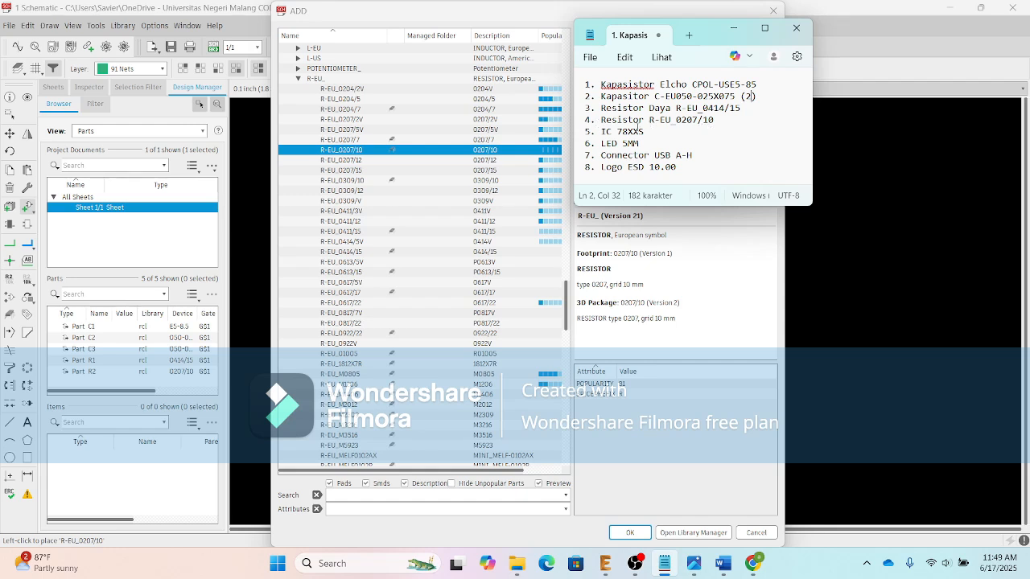
left_click(298, 80)
left_click(298, 80)
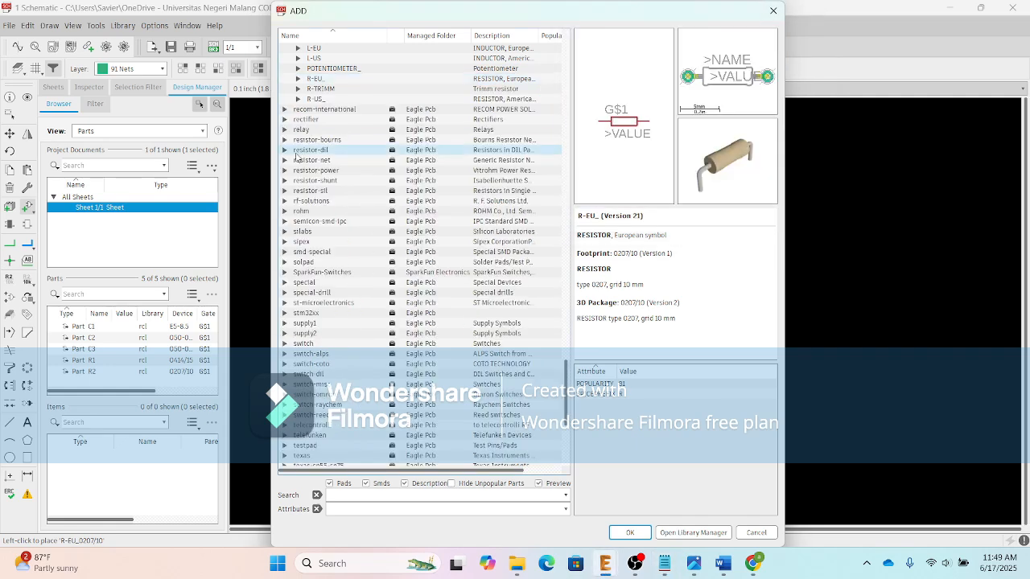
Step: Search the component libraries for IC and 78, looking through the matching devices for the regulator
scroll(297, 159, "down", 5)
scroll(297, 159, "down", 3)
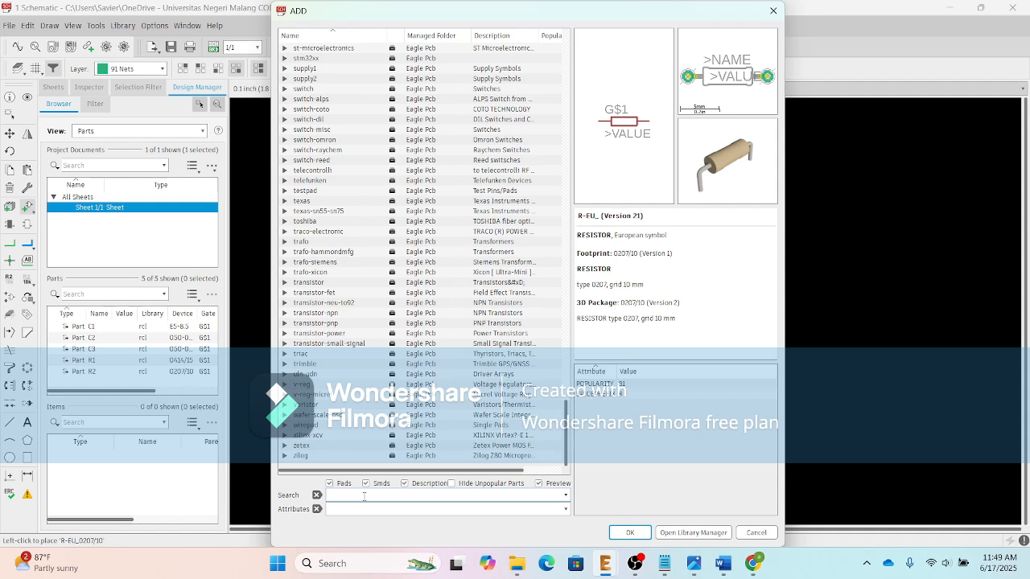
key("Return")
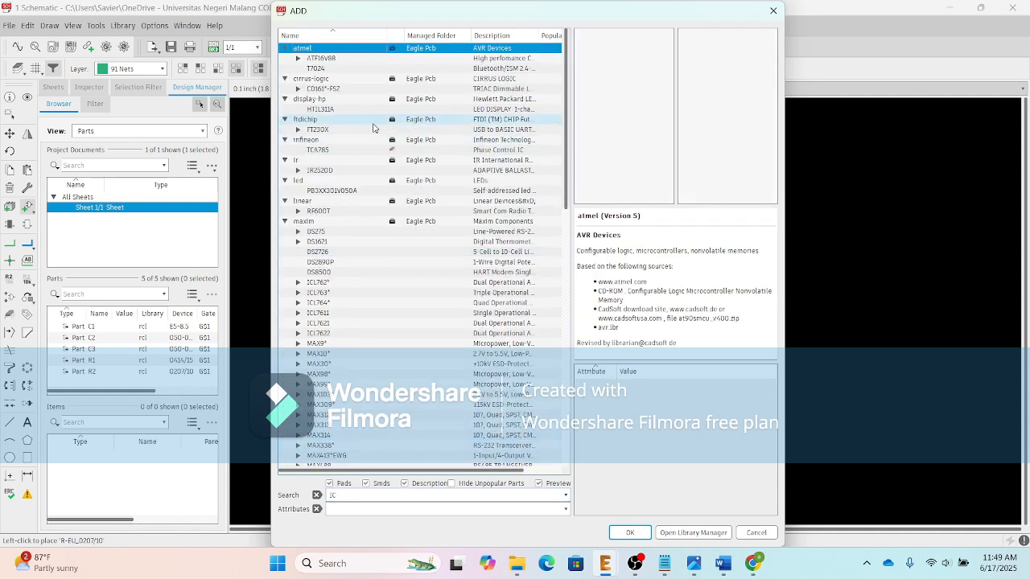
scroll(391, 271, "down", 10)
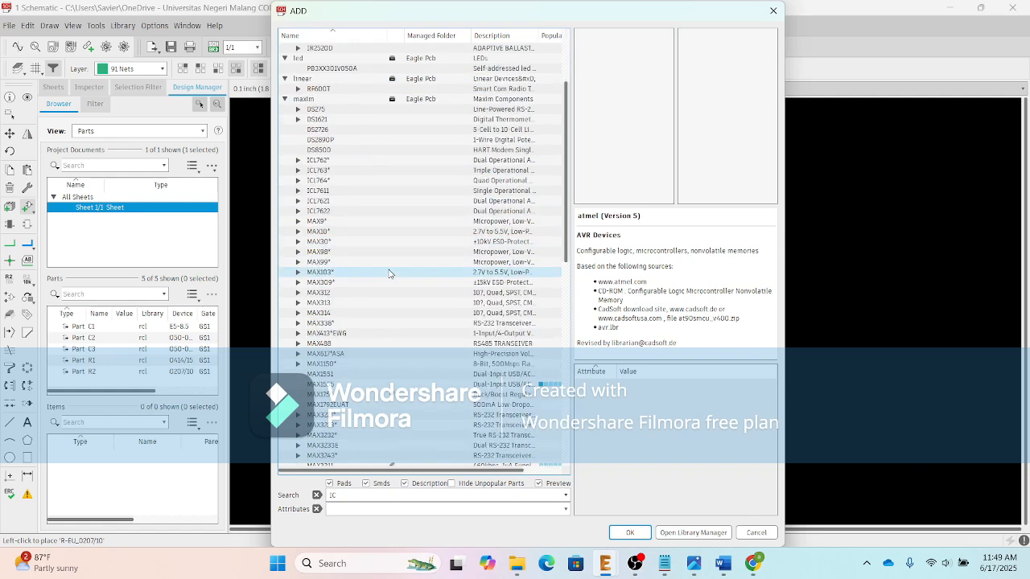
scroll(390, 273, "down", 7)
scroll(390, 273, "up", 17)
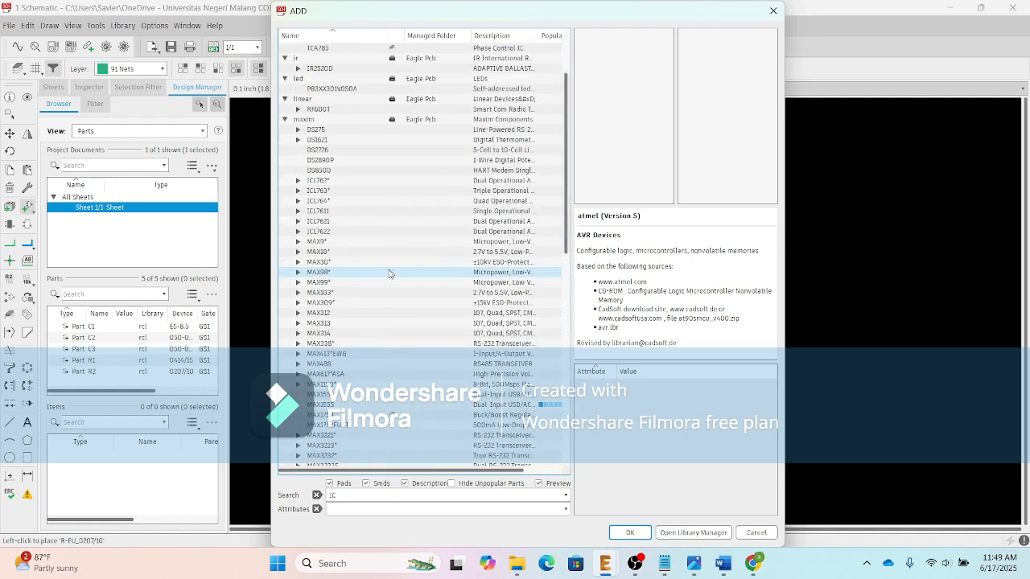
left_click(355, 496)
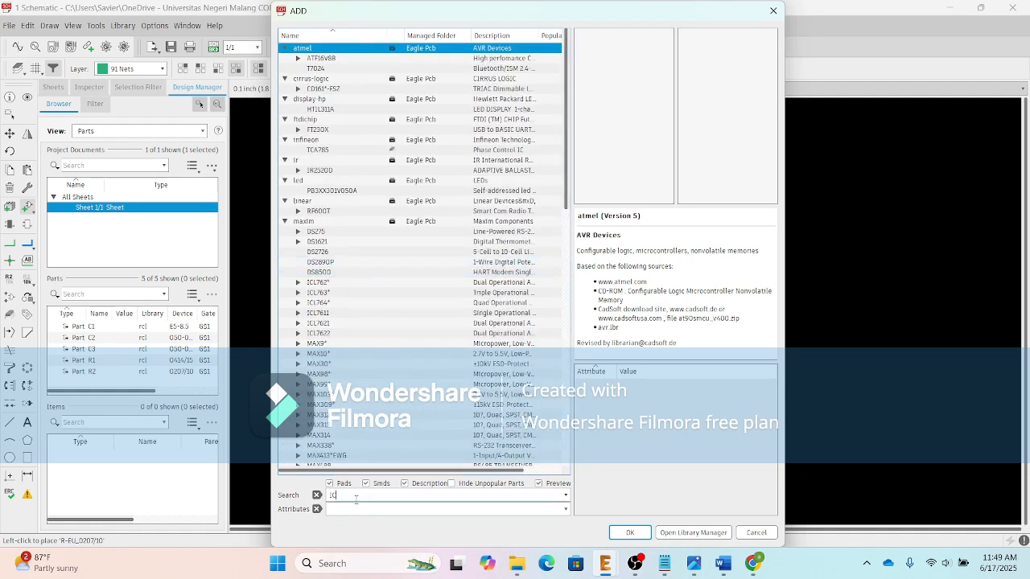
type("78")
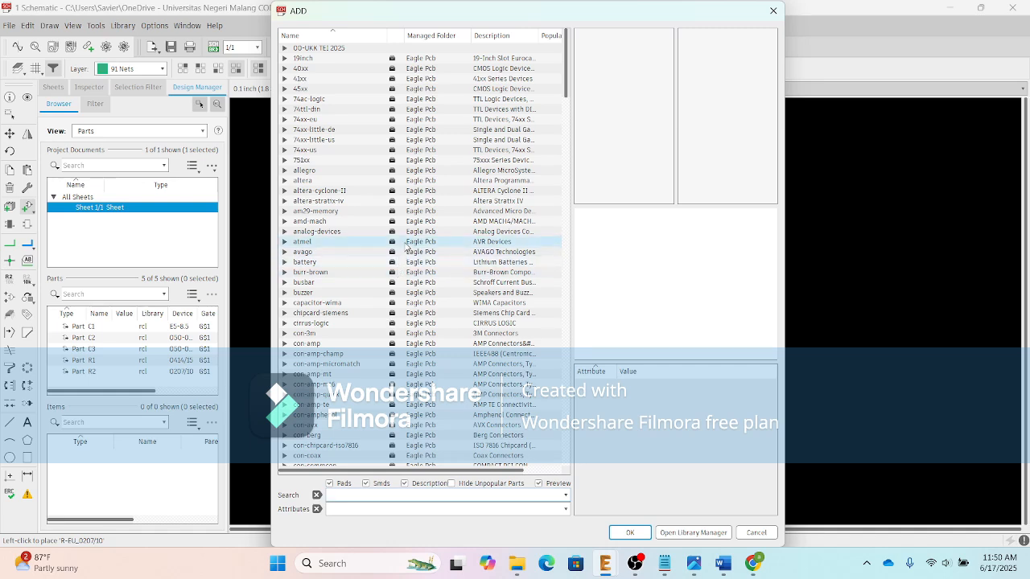
Step: Place one 78XXS voltage regulator from the v-reg library to the right of R1, above C2
scroll(408, 245, "down", 16)
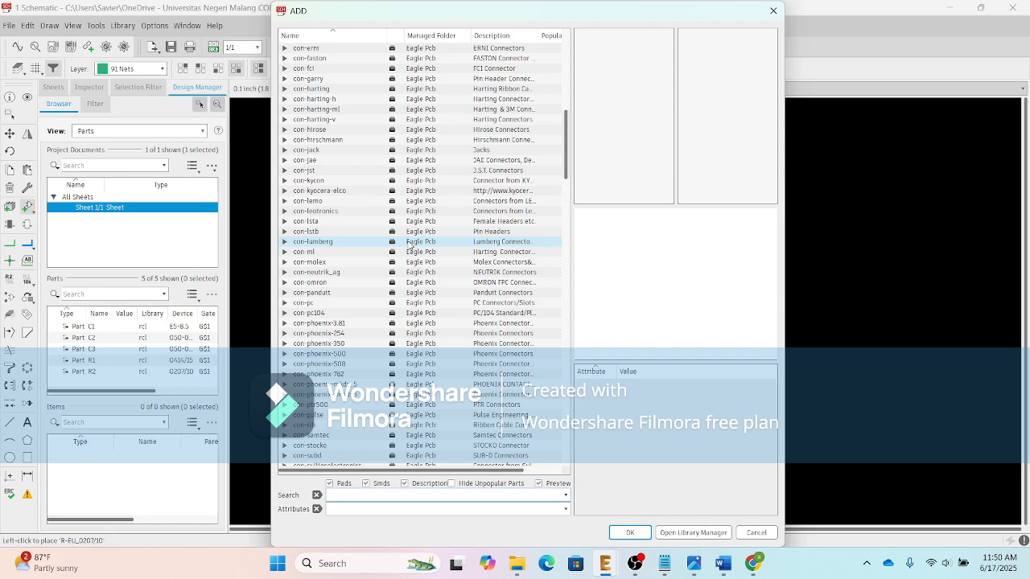
scroll(414, 233, "down", 13)
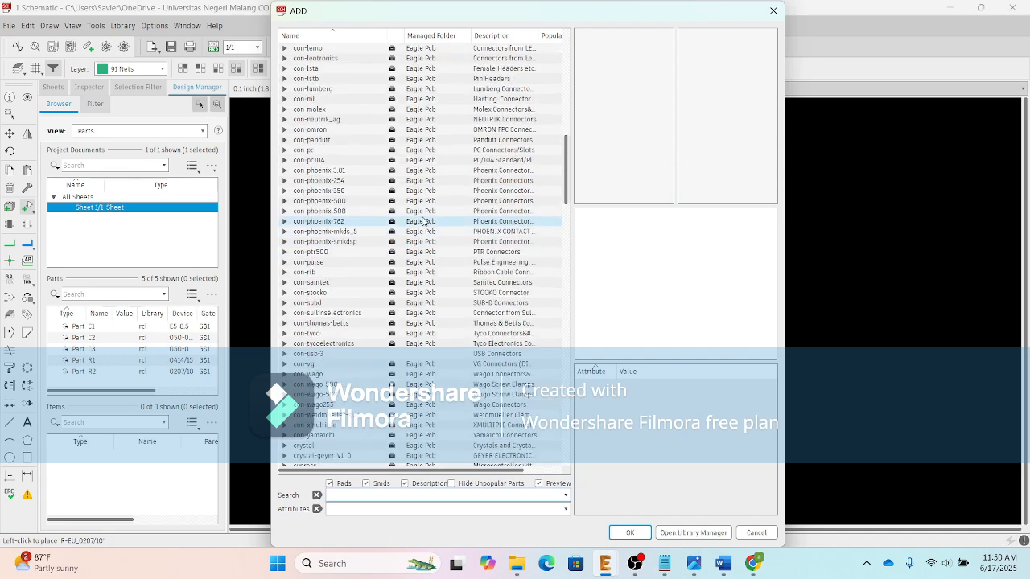
scroll(418, 233, "down", 20)
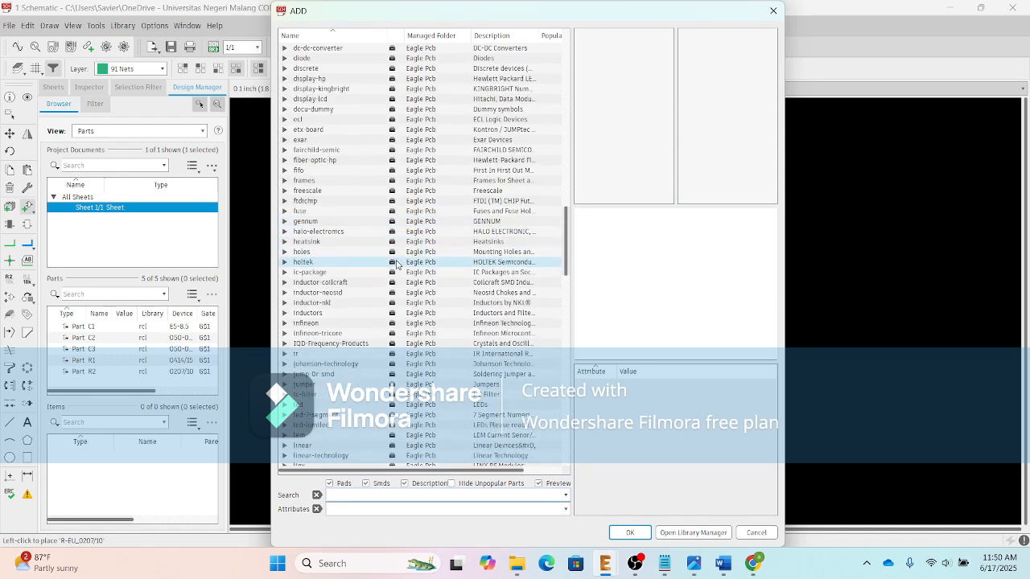
scroll(400, 254, "down", 1)
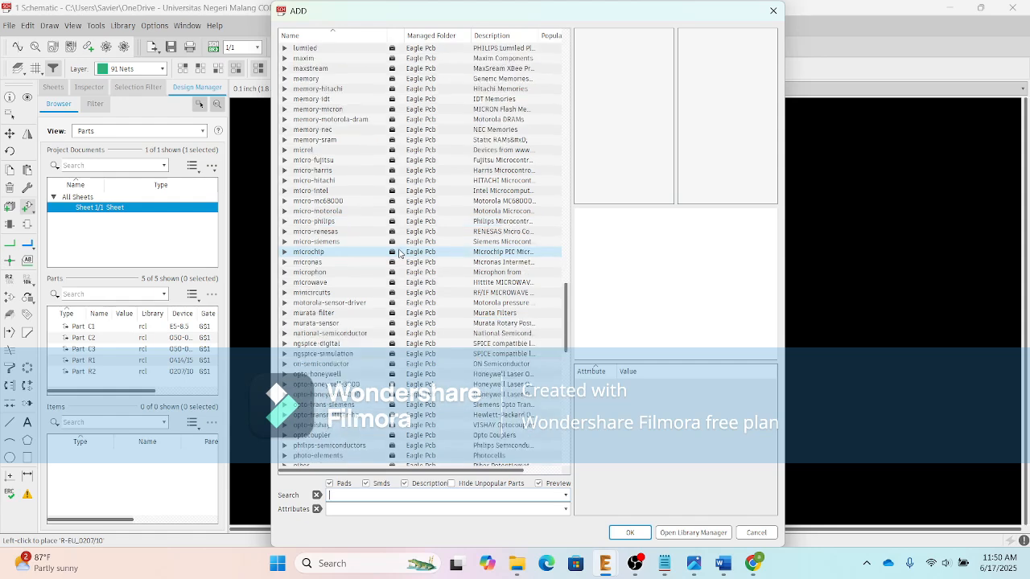
scroll(399, 253, "down", 20)
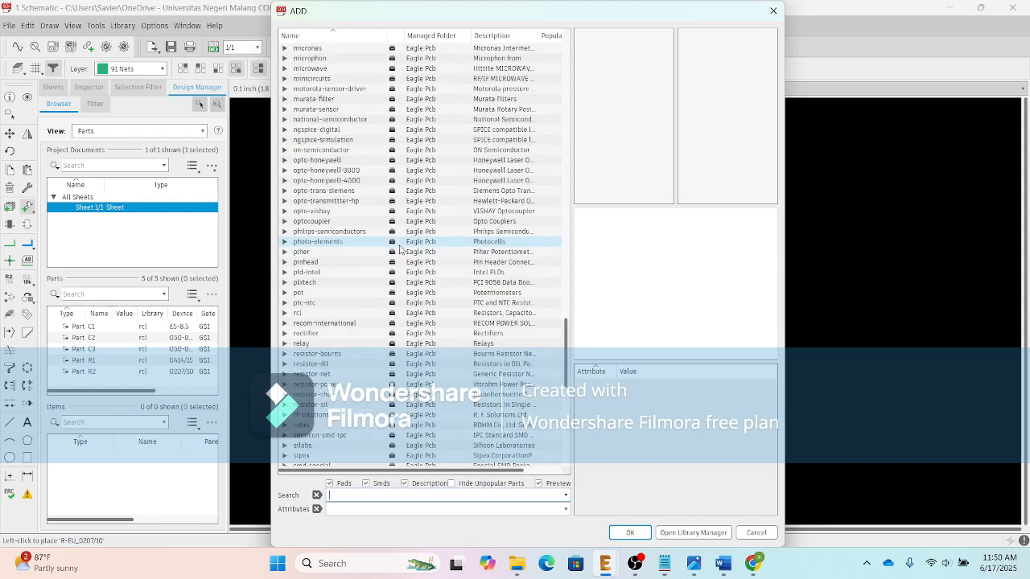
scroll(400, 250, "down", 3)
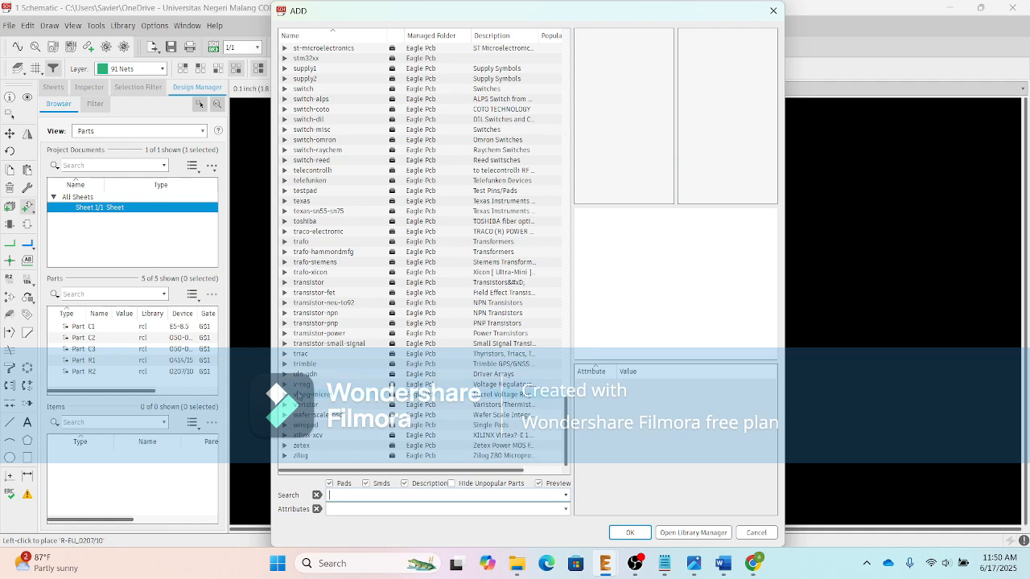
double_click(301, 385)
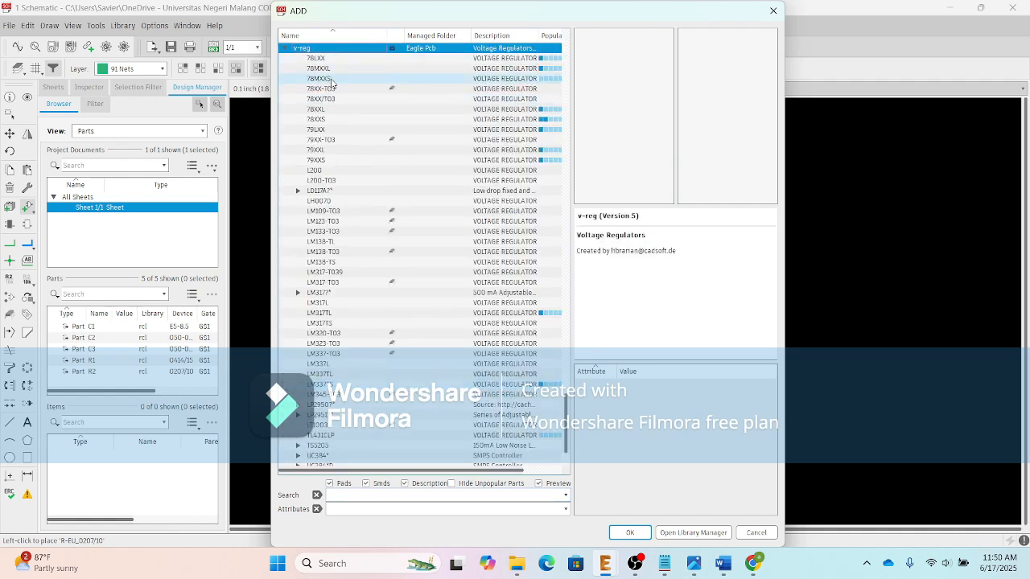
left_click(336, 119)
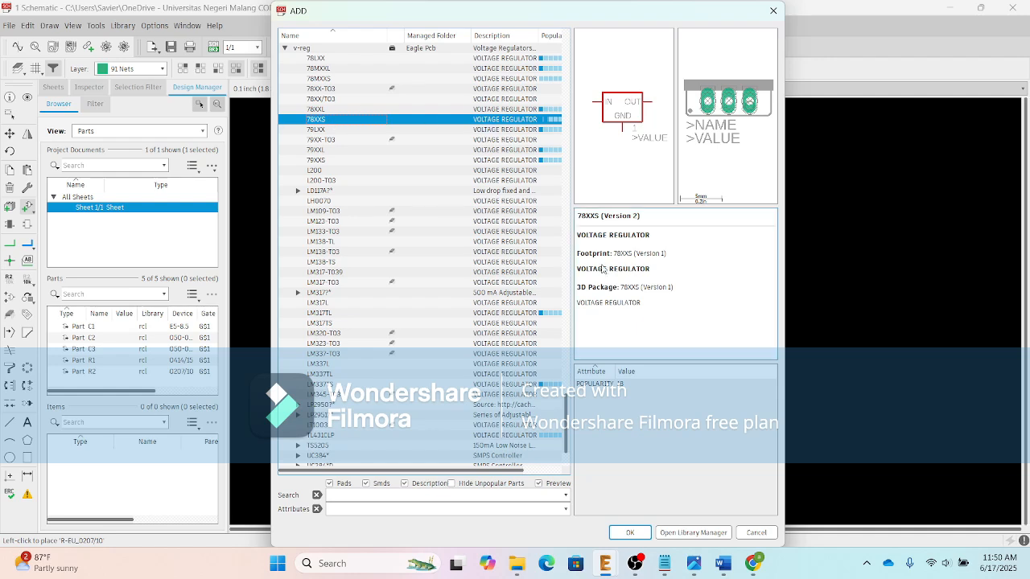
left_click(627, 533)
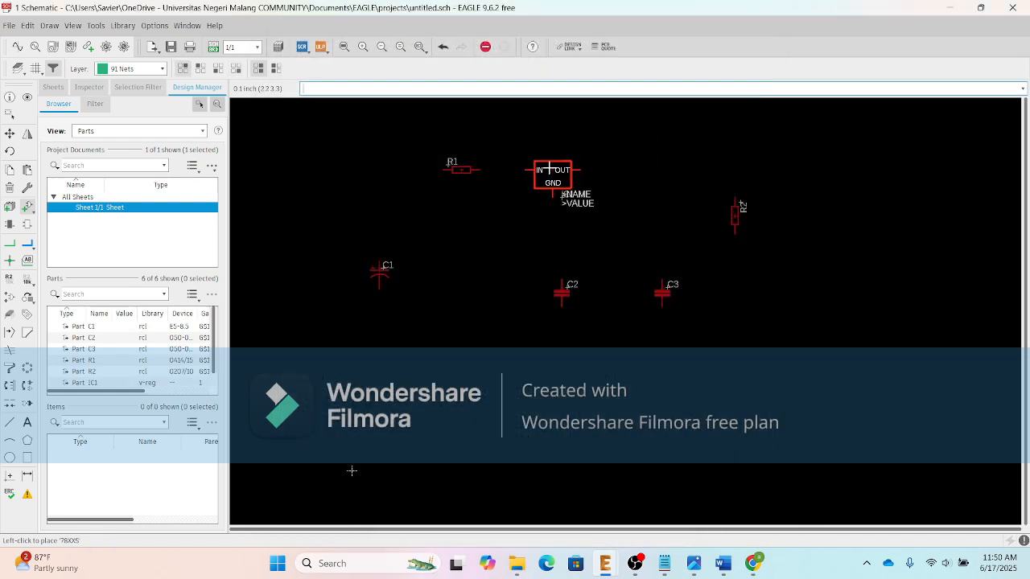
left_click(553, 168)
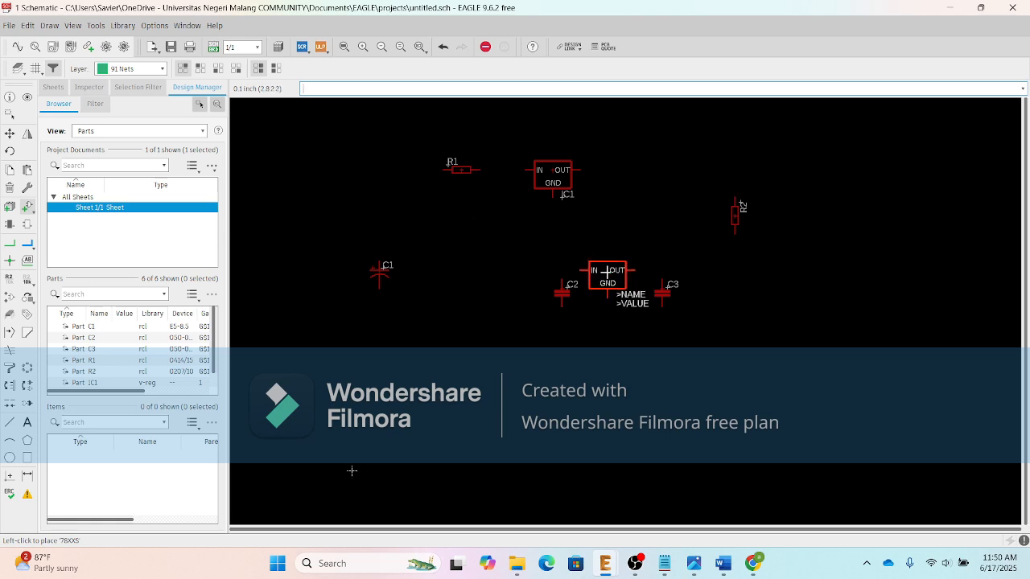
Step: Reopen the component library list, move its dialog slightly aside, and check the Notepad parts list for the LED entry
mouse_move(664, 568)
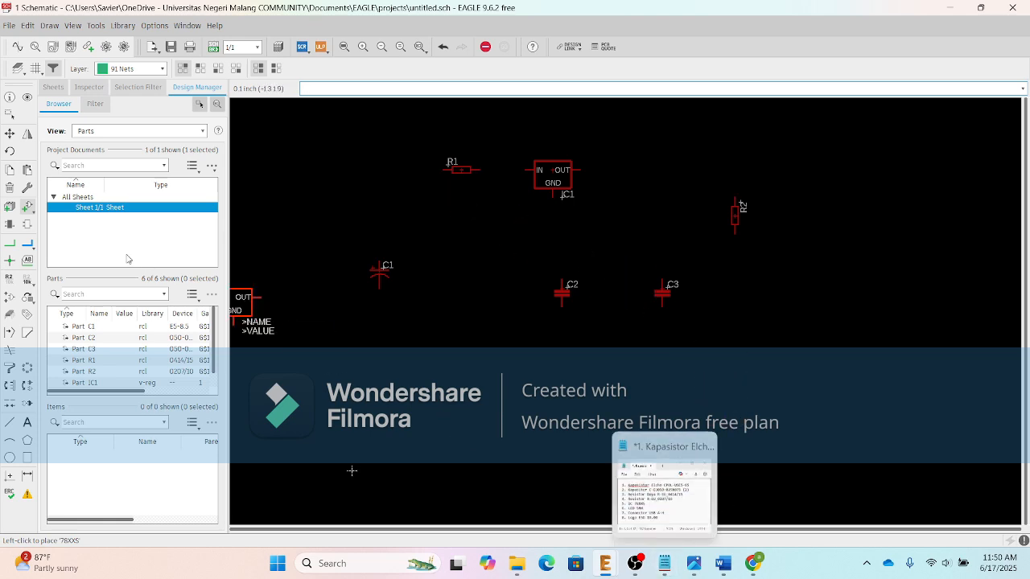
left_click(27, 208)
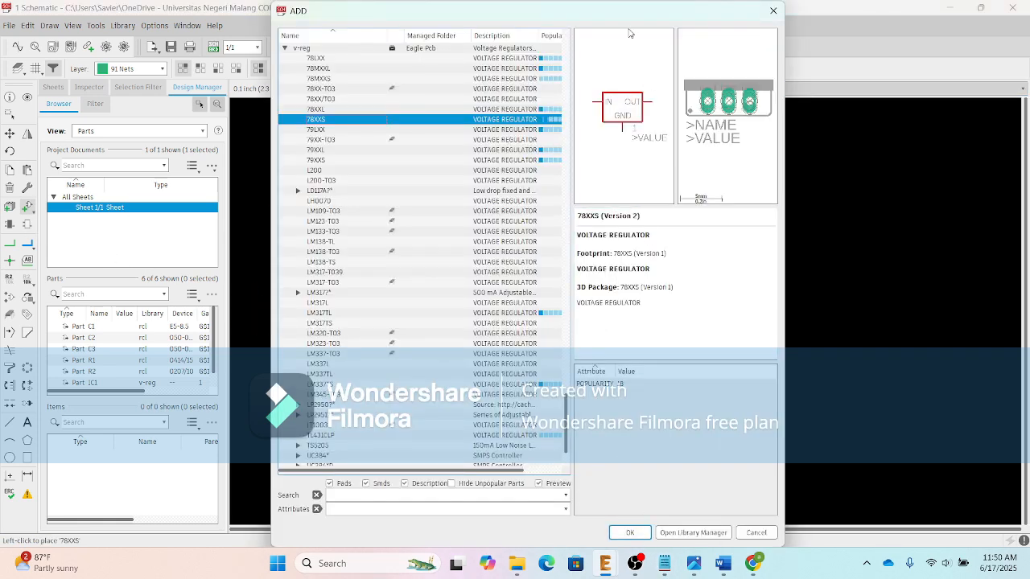
left_click_drag(621, 10, 585, 13)
mouse_move(604, 563)
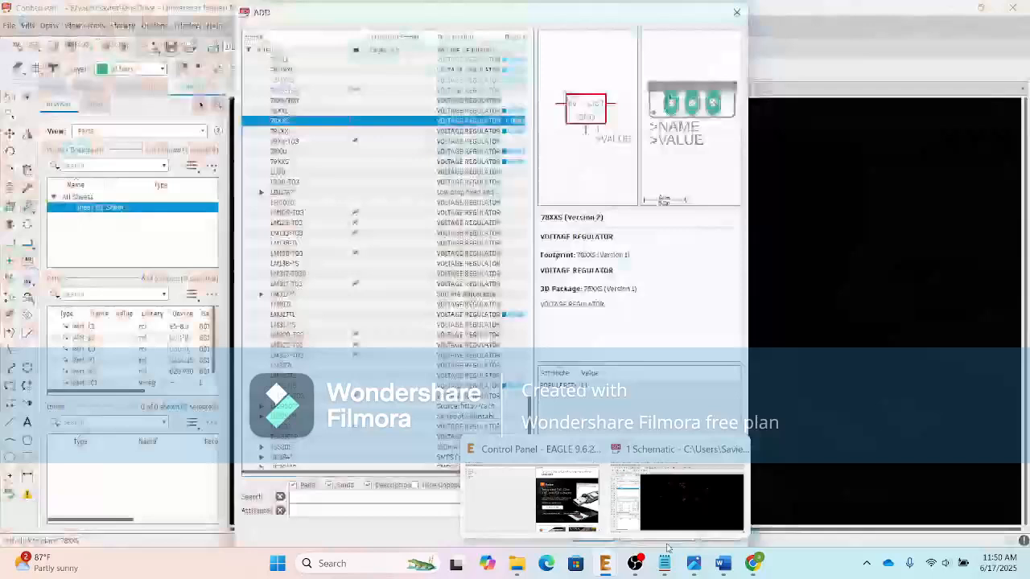
left_click(664, 563)
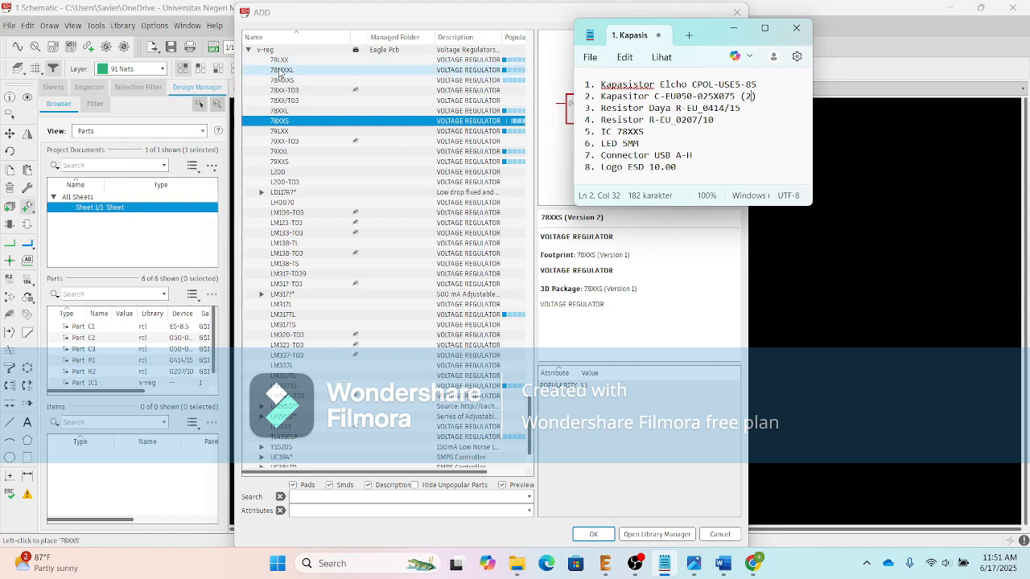
Step: Collapse the v-reg library and expand the led library in the component list
left_click(248, 50)
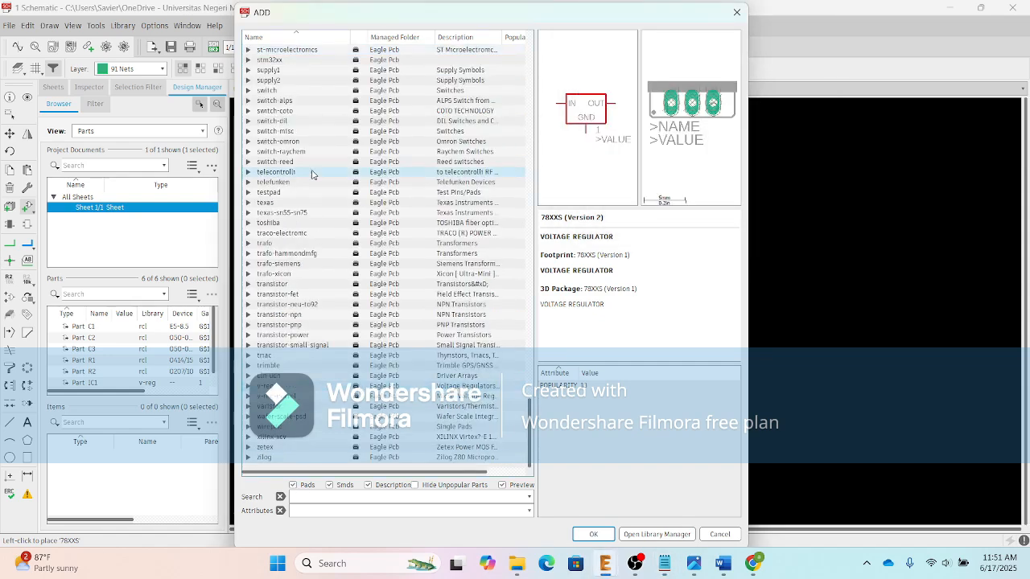
scroll(312, 175, "up", 15)
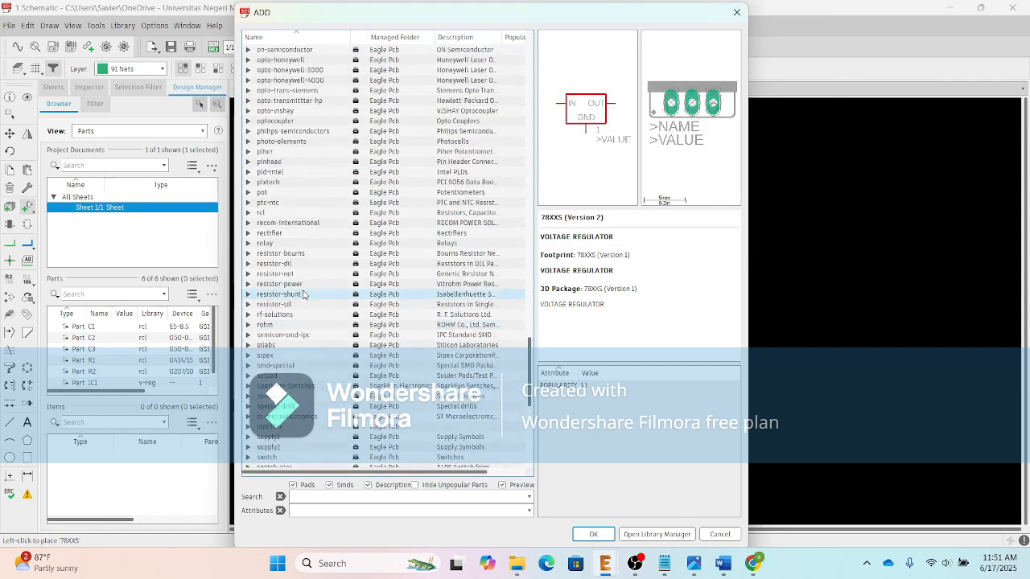
scroll(302, 293, "up", 13)
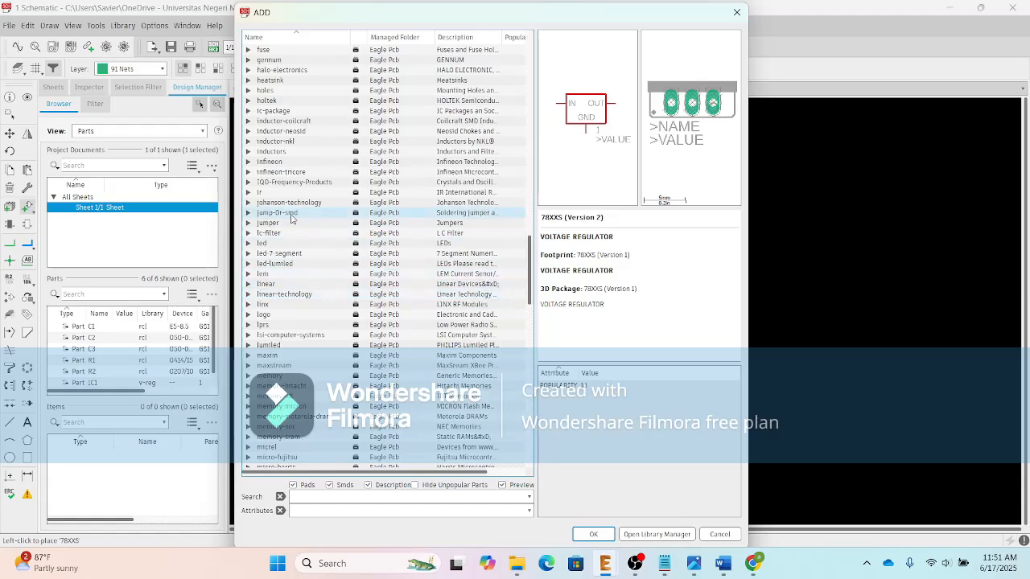
left_click(248, 243)
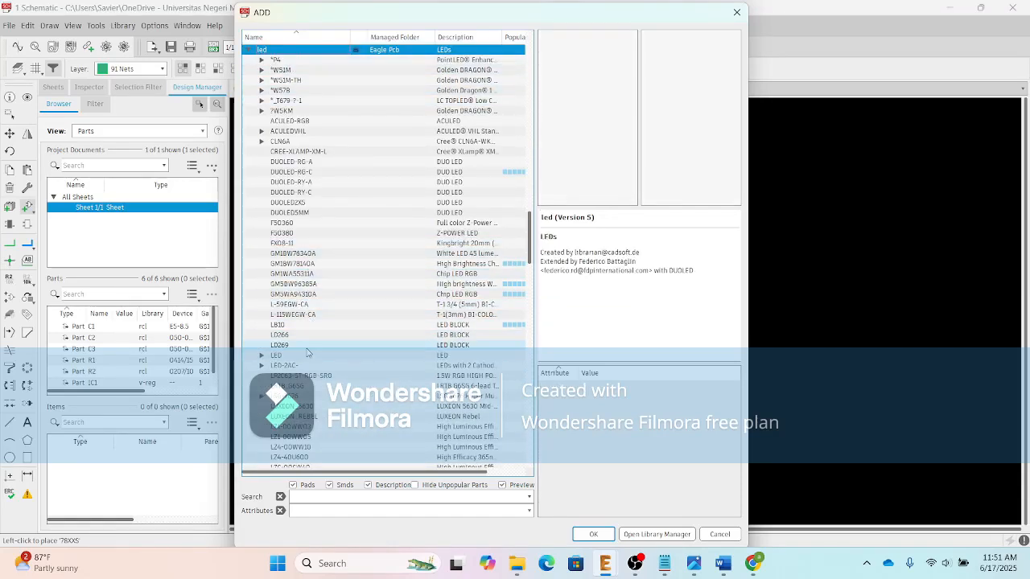
Step: Place one LED5MM from the led library's LED devices directly below R2
scroll(307, 352, "down", 5)
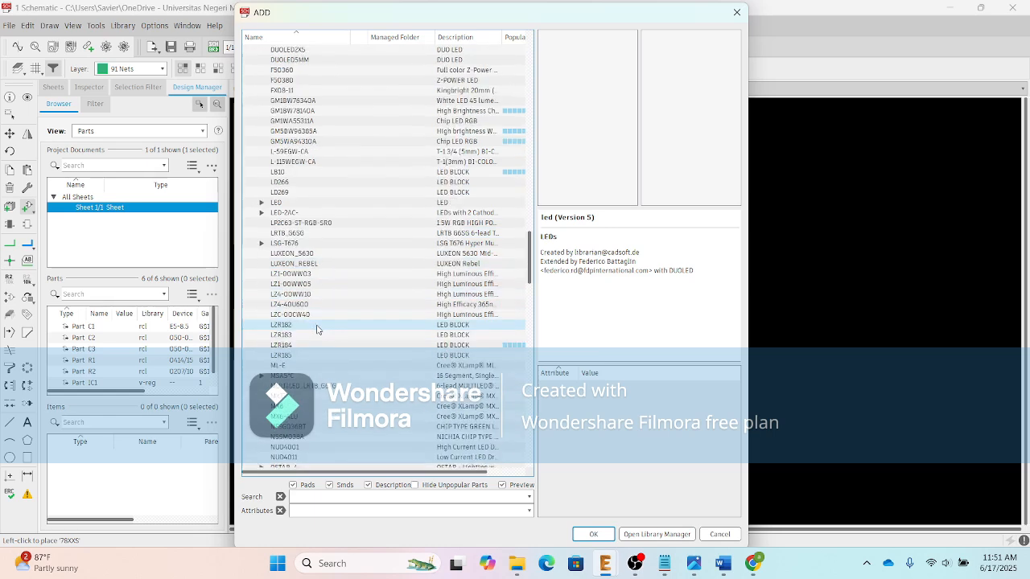
scroll(317, 329, "down", 8)
scroll(316, 330, "up", 8)
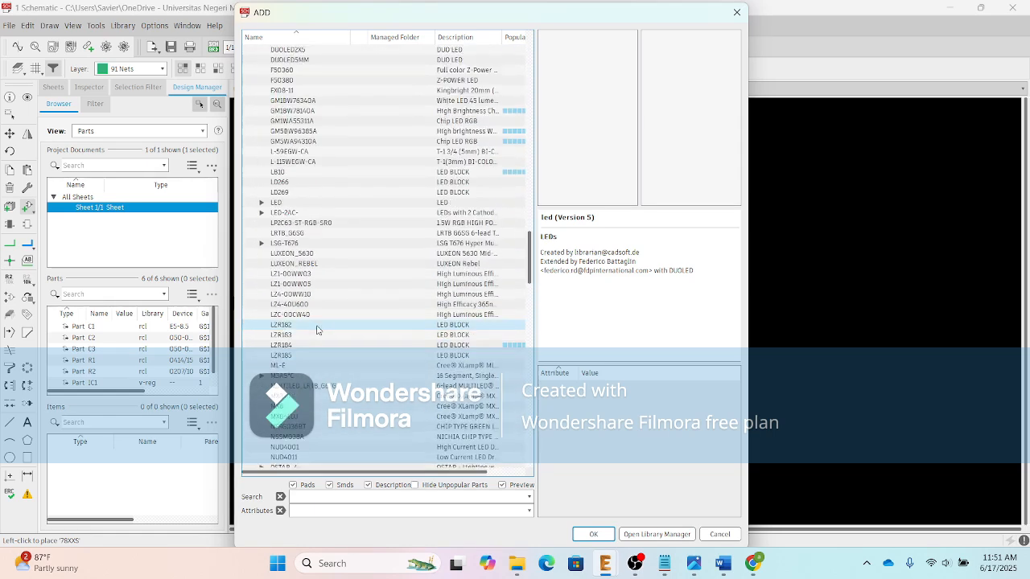
double_click(276, 202)
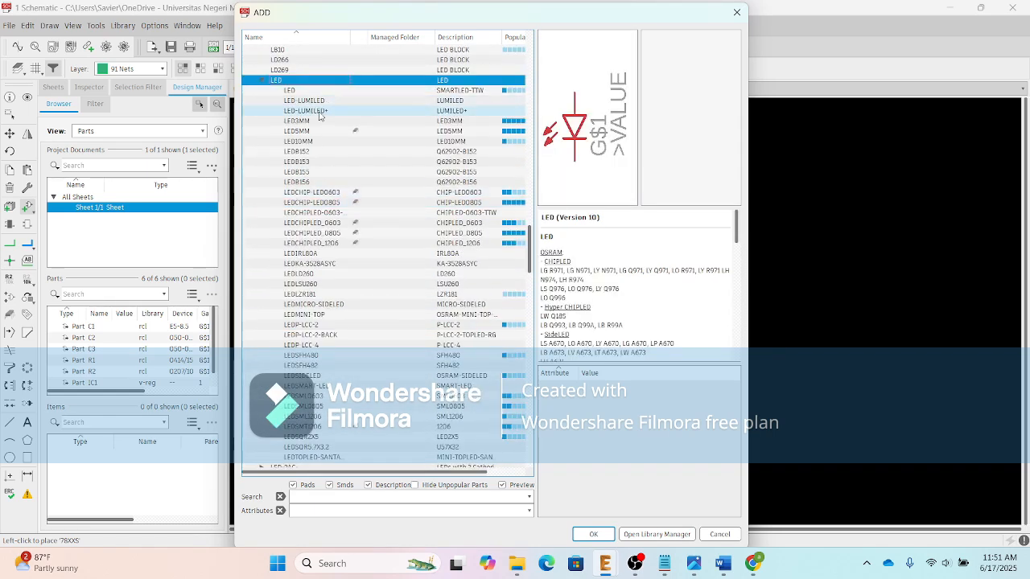
left_click(324, 131)
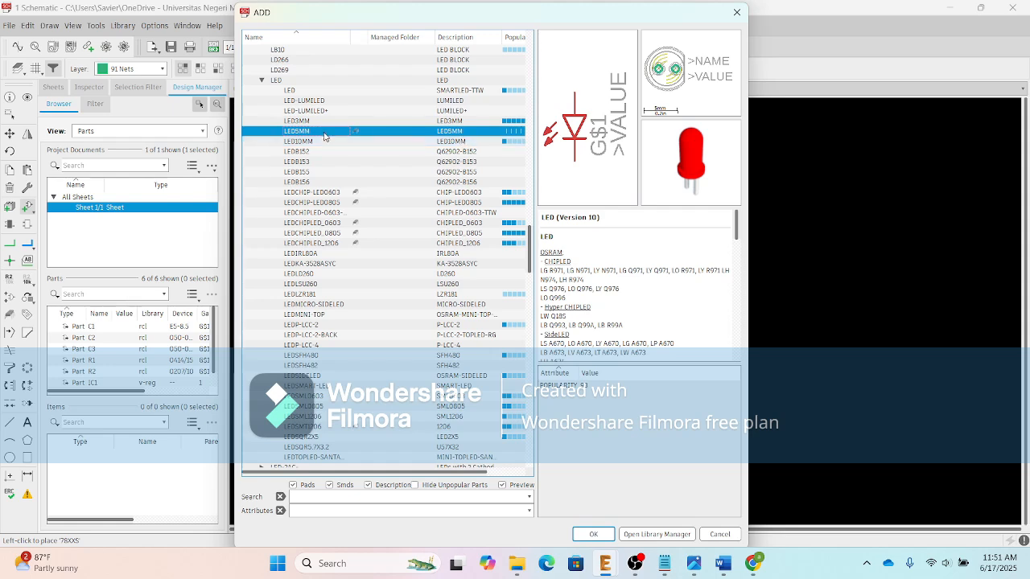
left_click(593, 534)
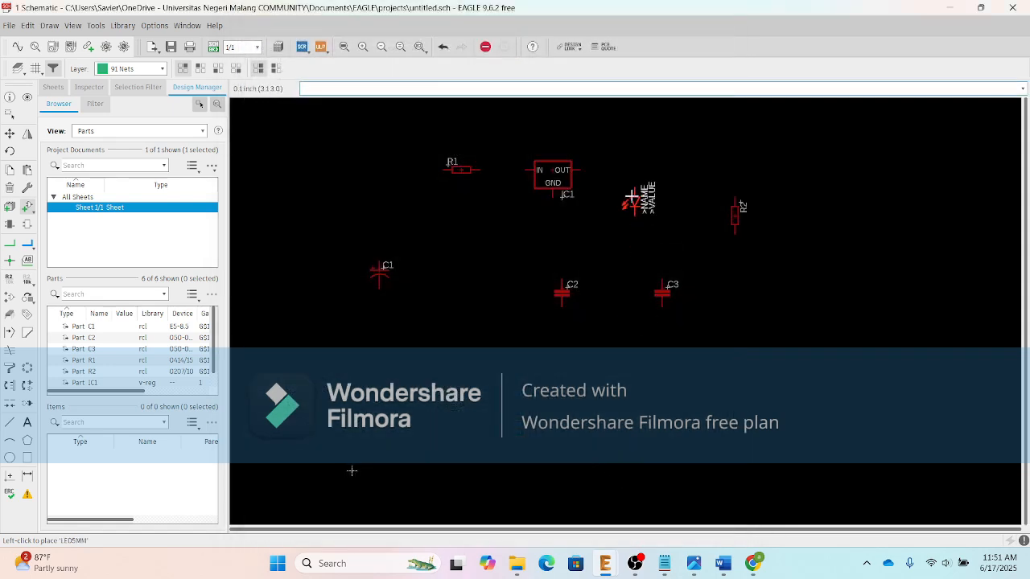
left_click(735, 266)
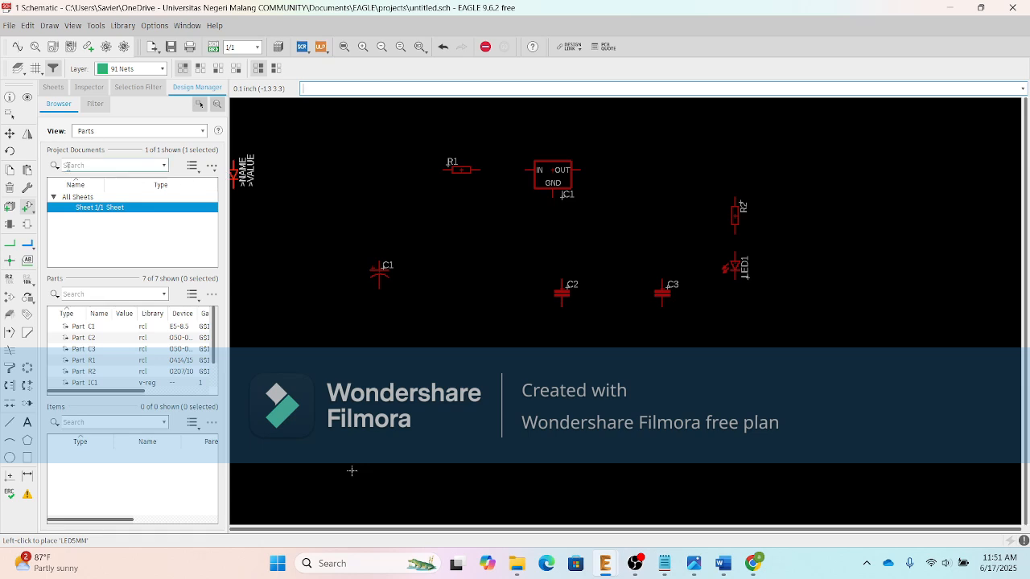
Step: Reopen the component library list, collapse the led library, and check the Notepad parts list for the connector entry
key("Escape")
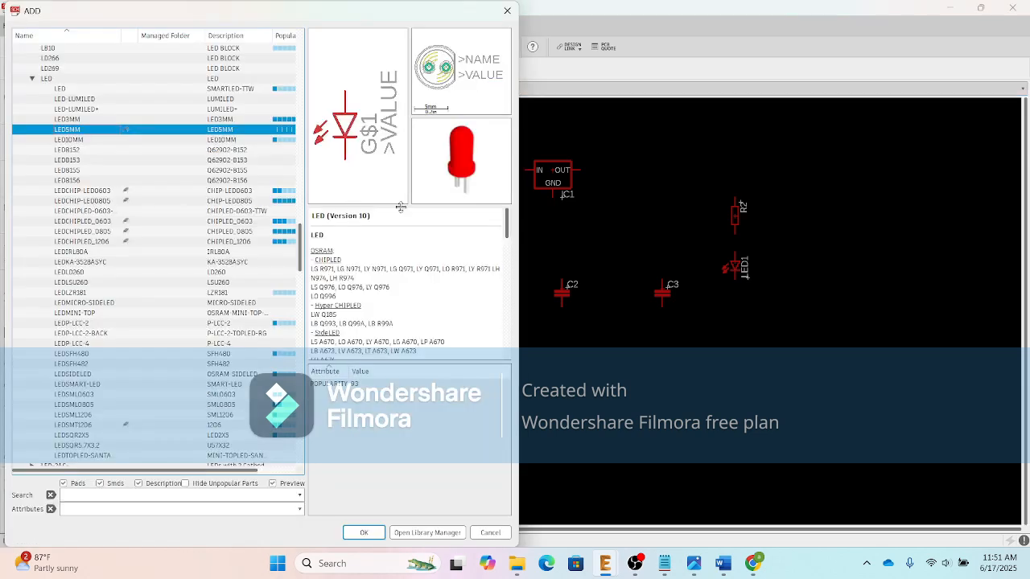
left_click(33, 78)
scroll(24, 74, "up", 9)
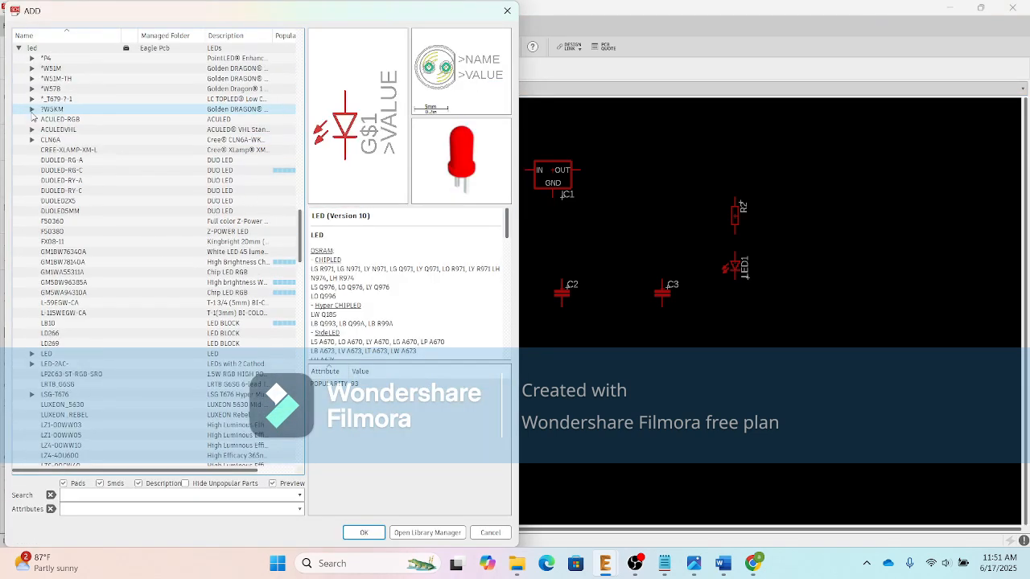
left_click(19, 47)
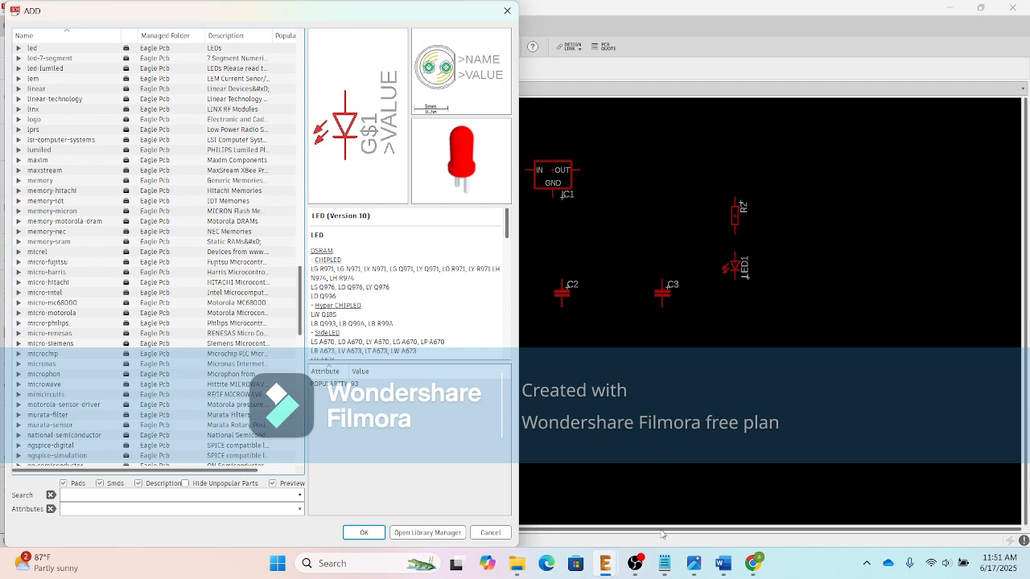
left_click(664, 563)
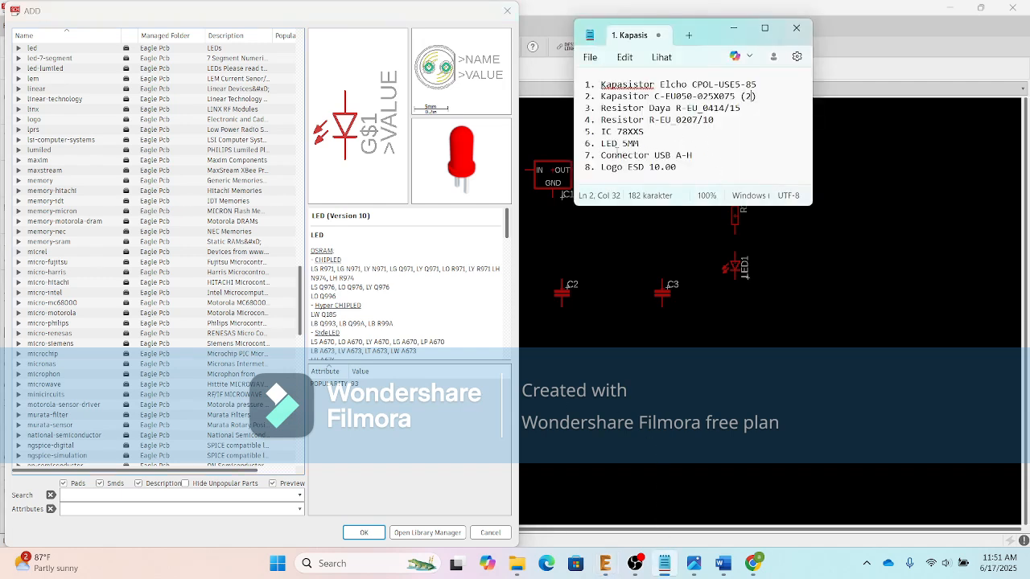
Step: Find the con-usb-3 library in the component list and expand its USB connector devices
scroll(94, 217, "down", 12)
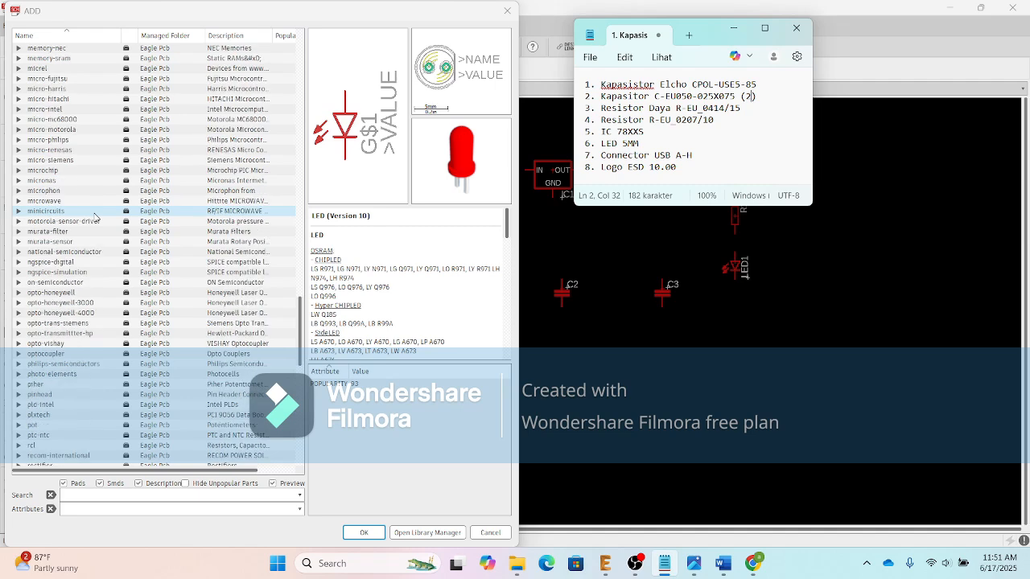
scroll(94, 217, "down", 14)
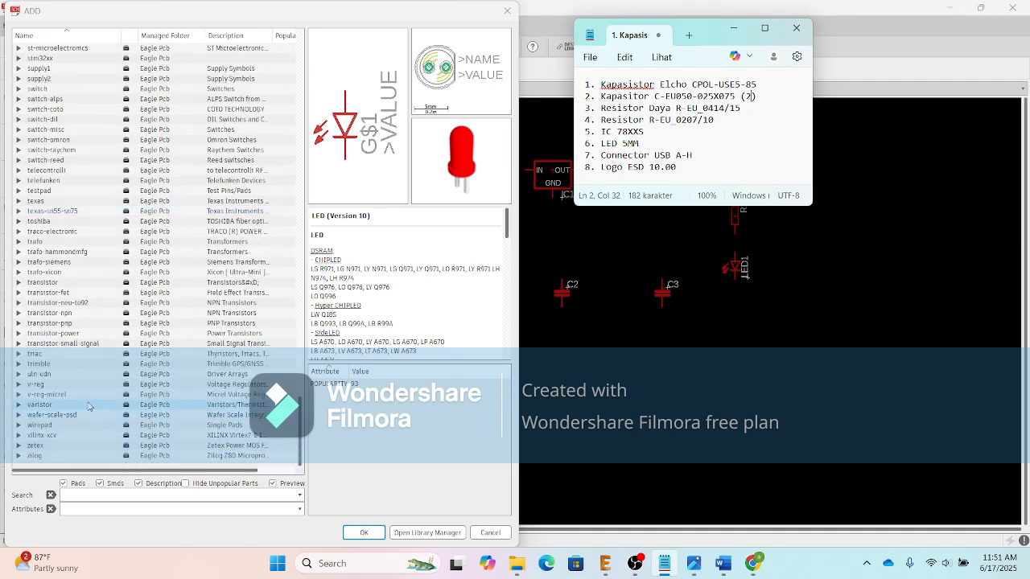
scroll(90, 405, "up", 2)
scroll(81, 386, "up", 20)
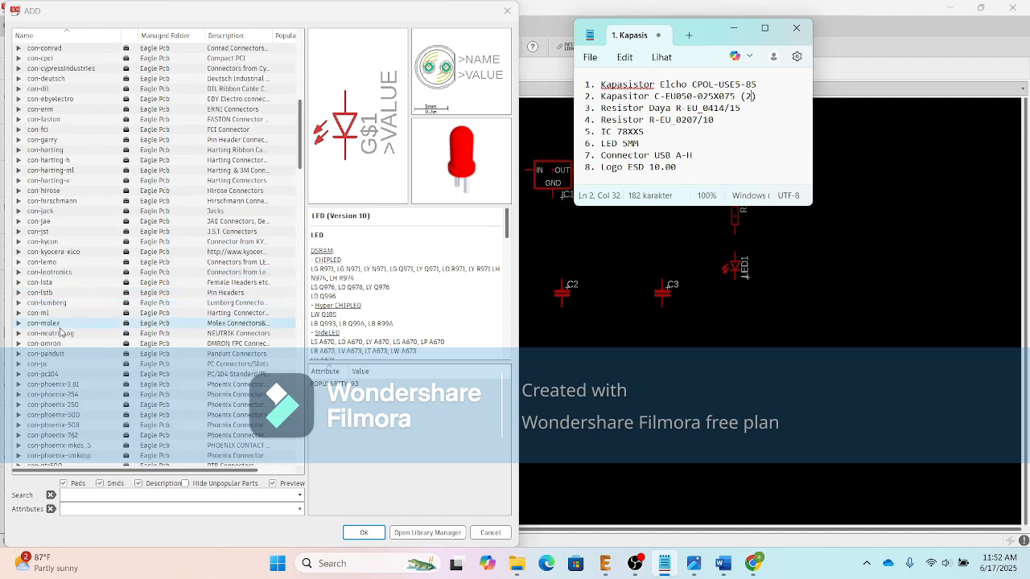
scroll(56, 355, "down", 3)
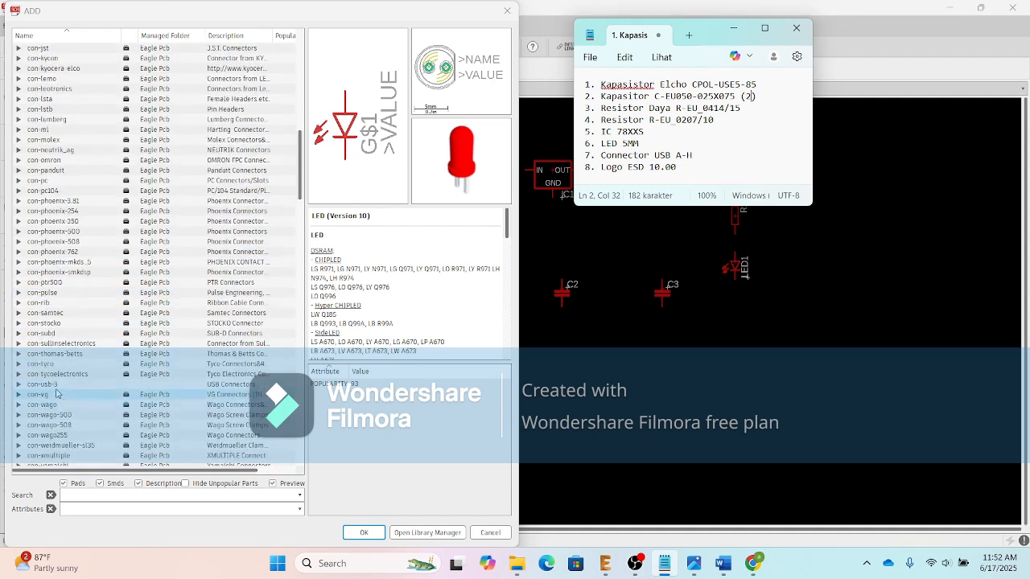
left_click(14, 389)
left_click(17, 385)
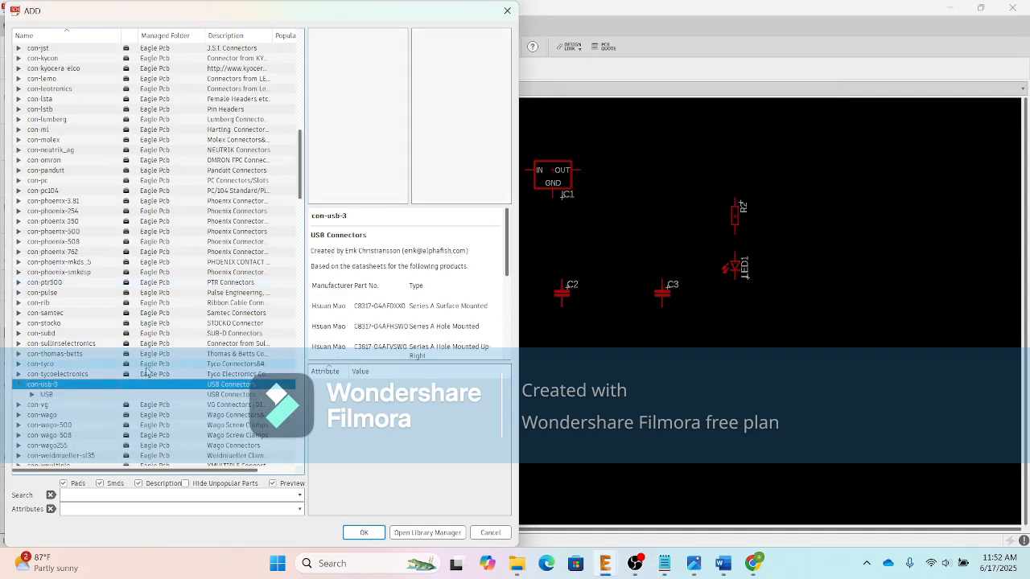
left_click(33, 395)
scroll(144, 288, "down", 4)
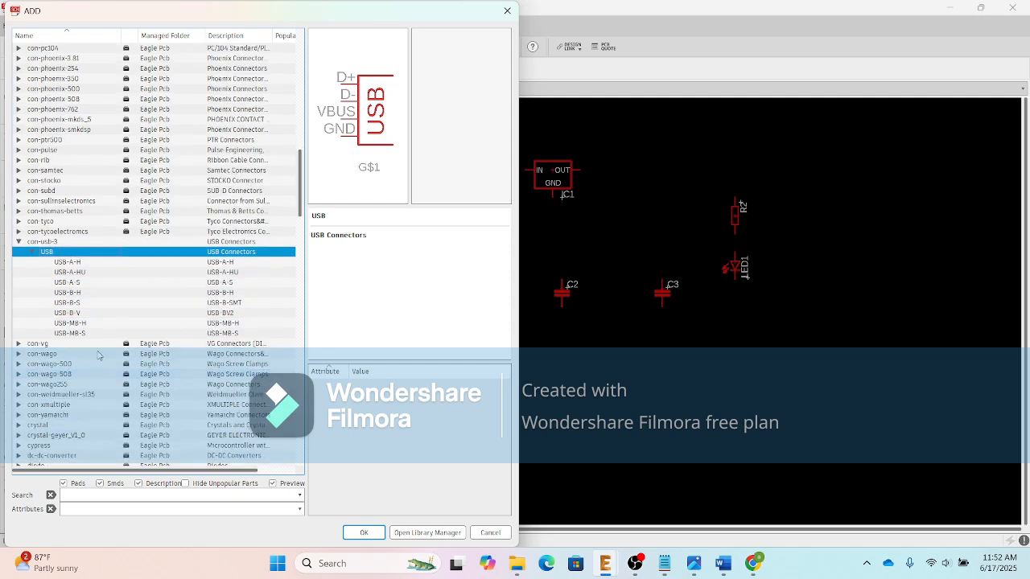
Step: Check the USB-A-H choice against the Notepad parts list and place one USB-A-H connector to the right of R2 and LED1
left_click(88, 262)
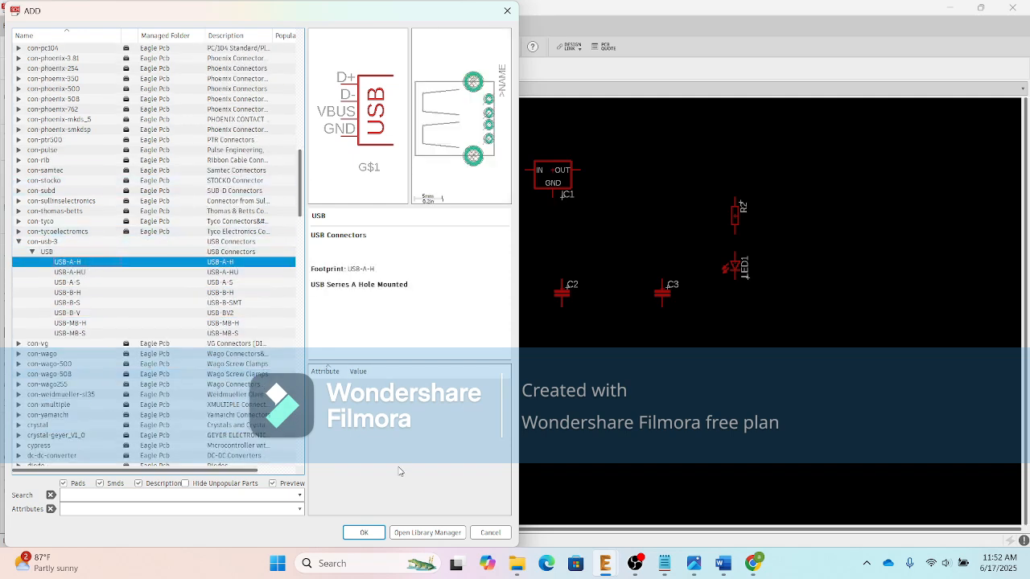
left_click(676, 566)
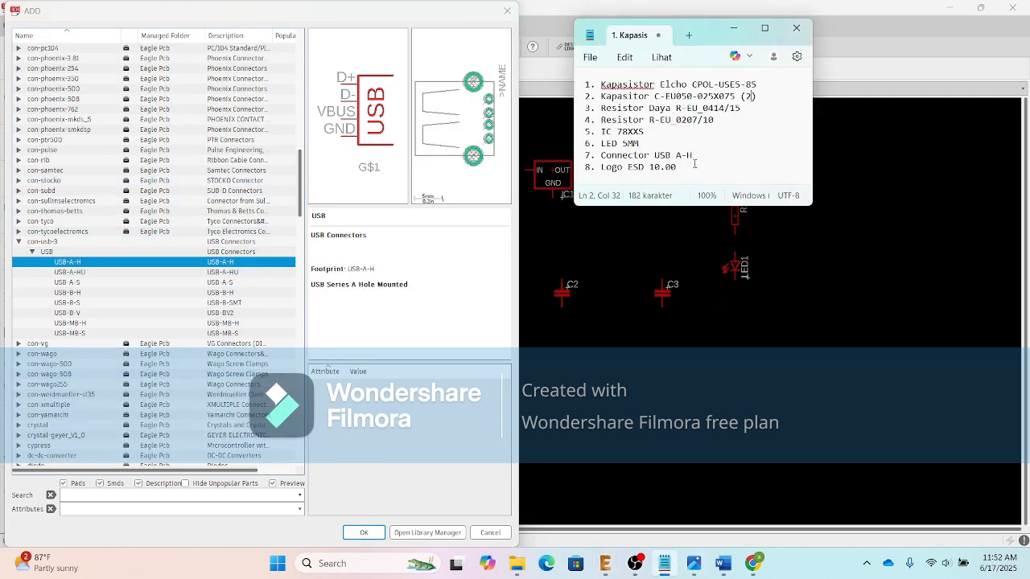
left_click(364, 532)
left_click(816, 242)
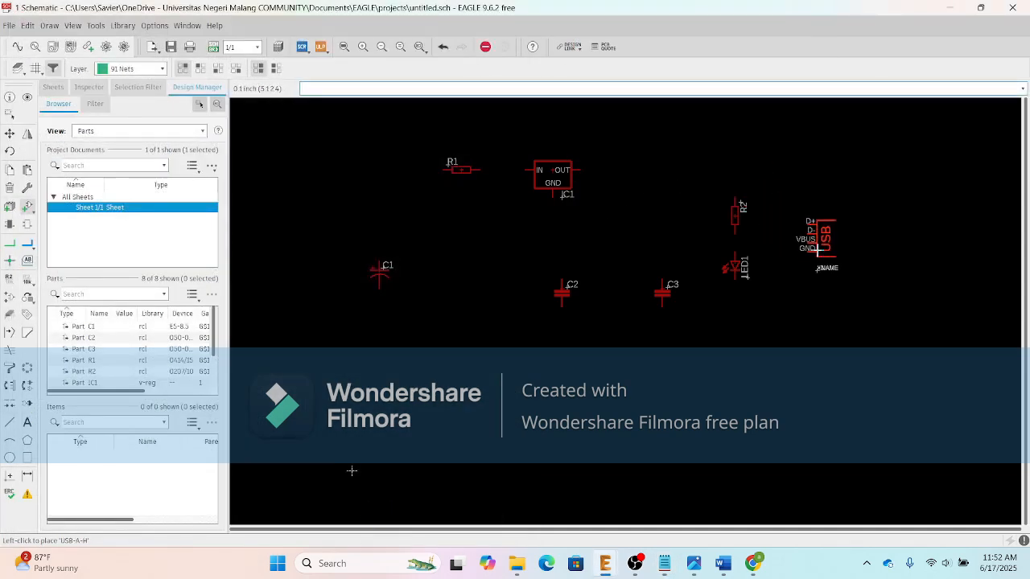
Step: Reopen the component library list, collapse the con-usb-3 library, and check the Notepad parts list for the logo entry
left_click(26, 207)
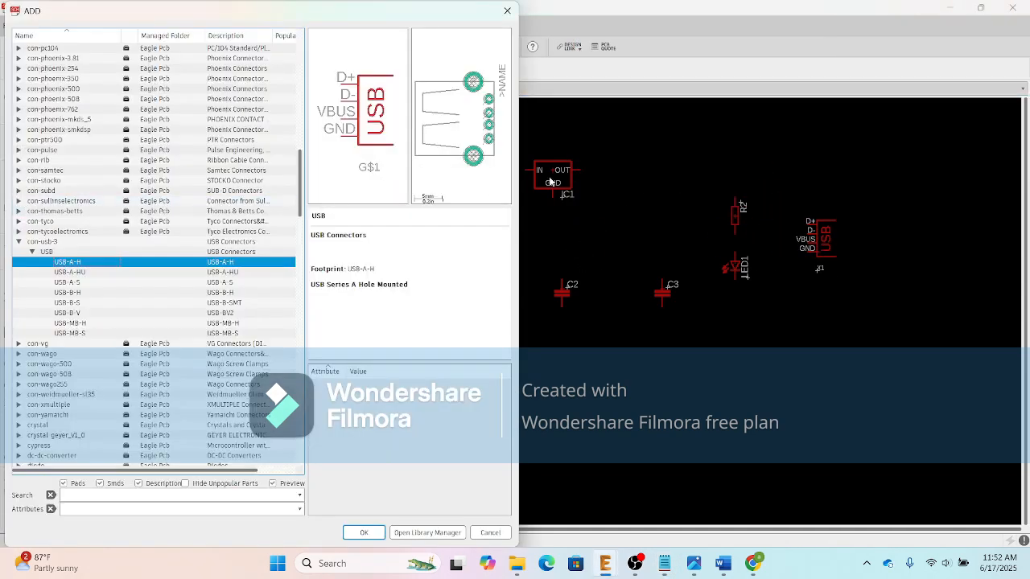
left_click(33, 252)
left_click(20, 242)
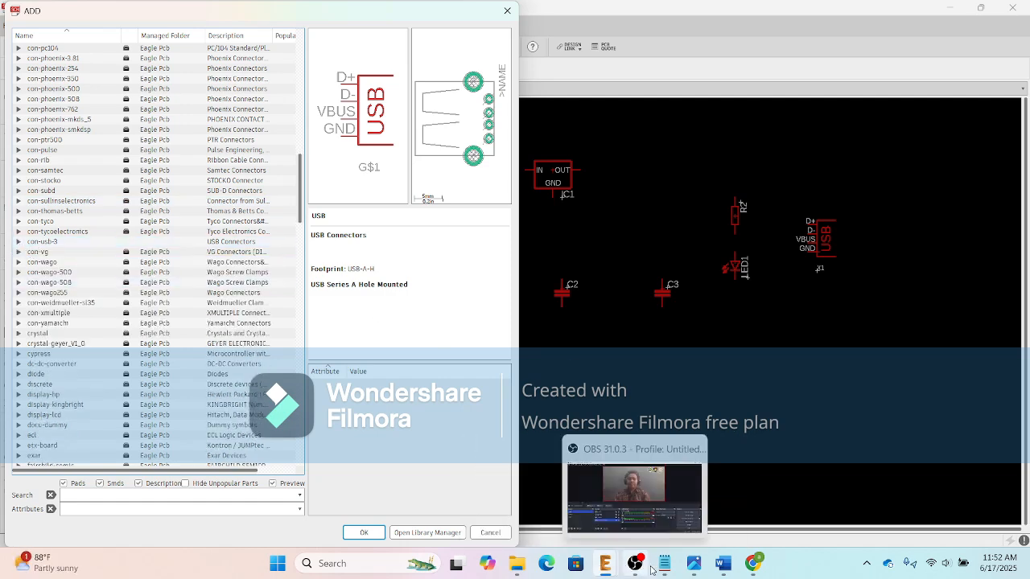
mouse_move(667, 570)
left_click(679, 509)
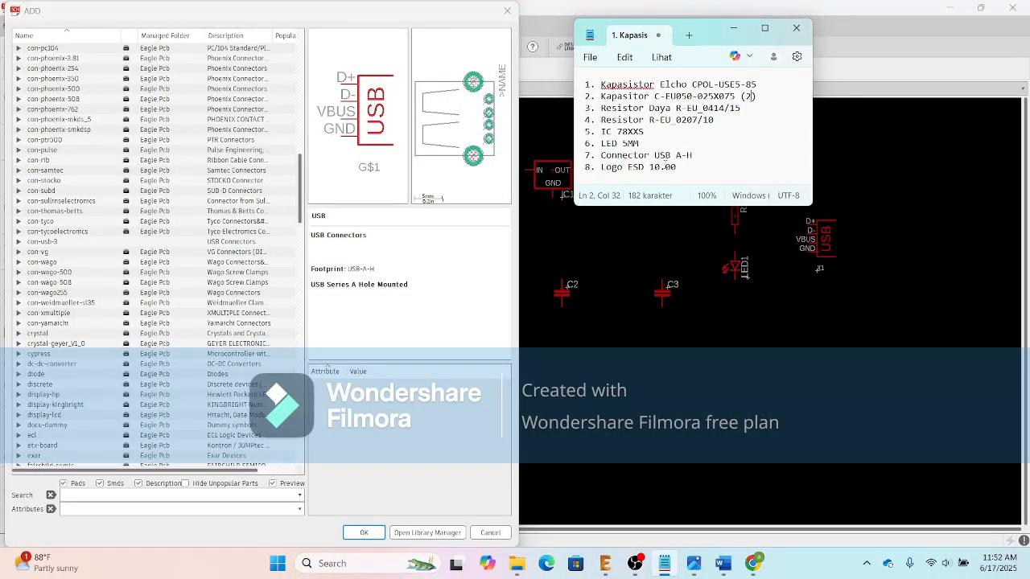
Step: Place one ESD_10.00 symbol from the logo library between R1 and C1, then end component placement
scroll(120, 149, "down", 6)
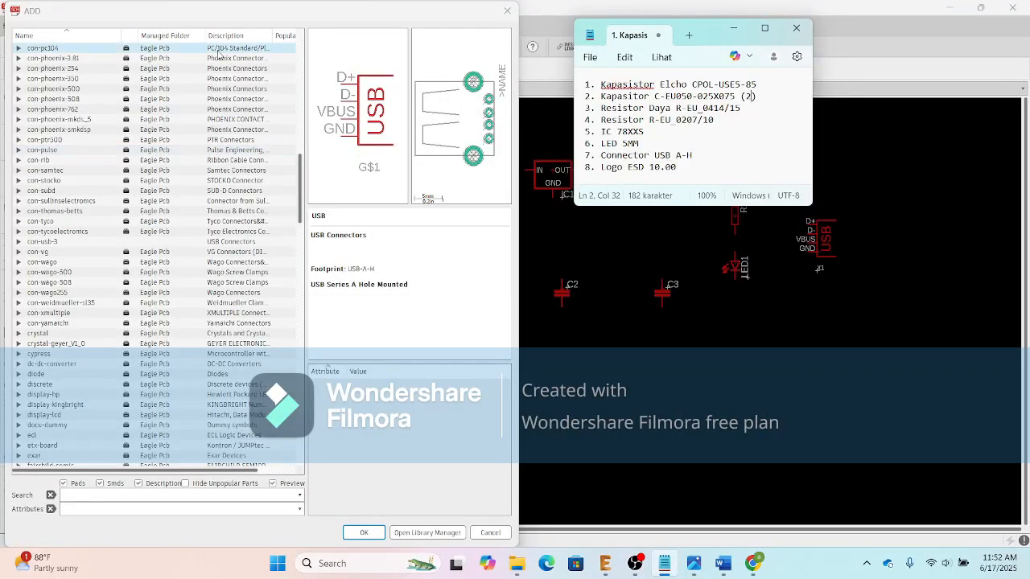
scroll(118, 201, "down", 8)
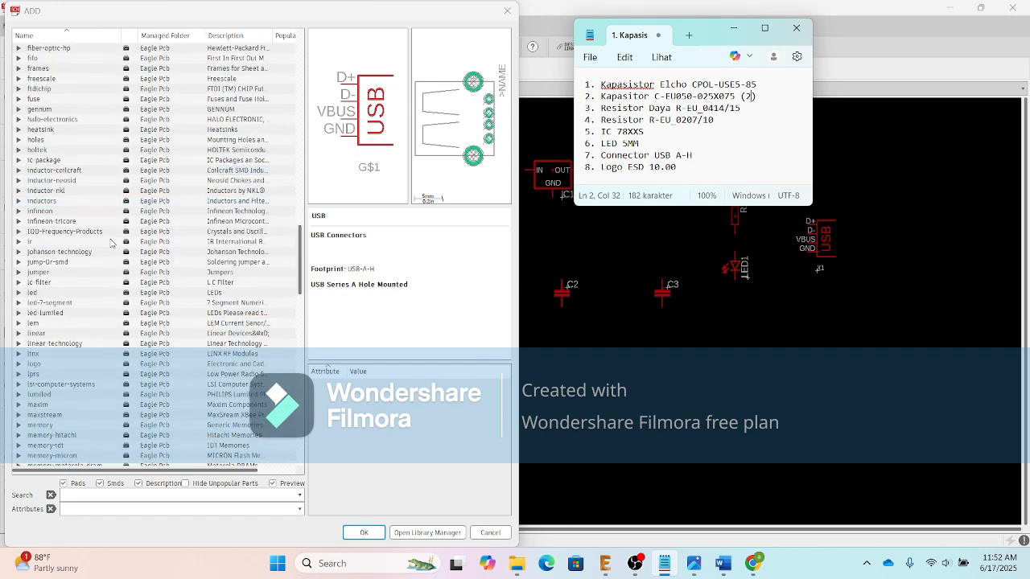
left_click(24, 363)
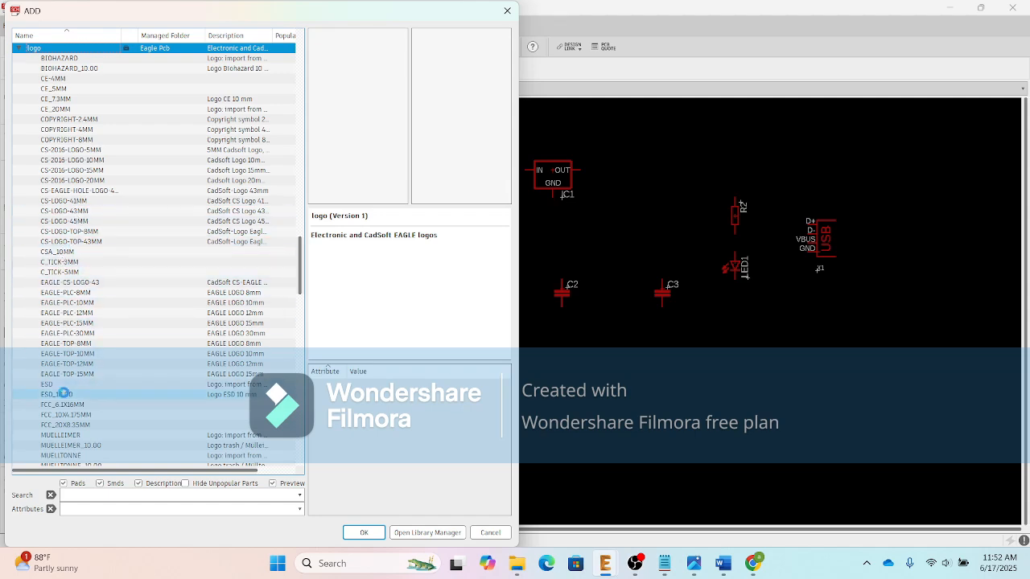
left_click(81, 394)
left_click(363, 532)
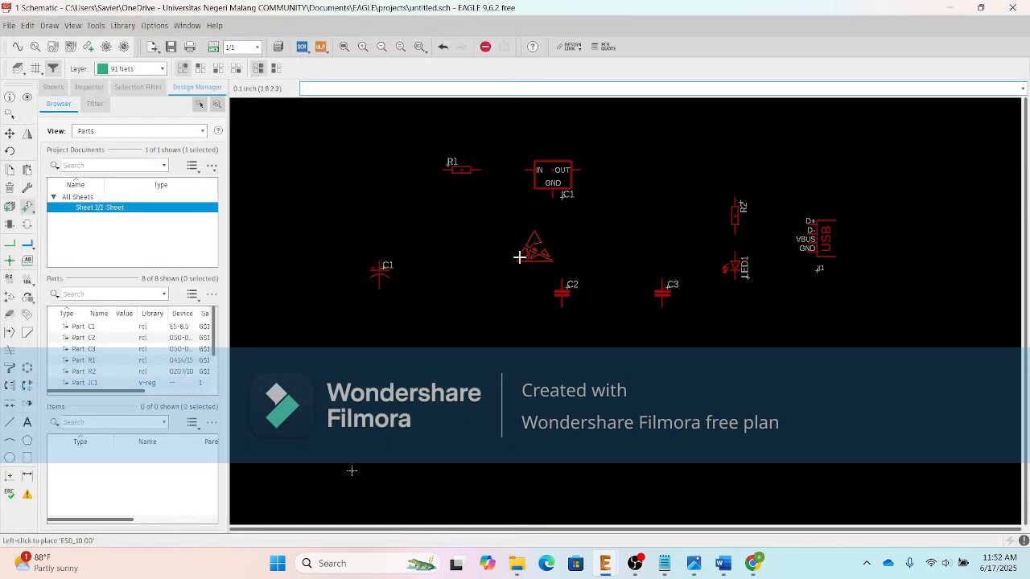
left_click(439, 246)
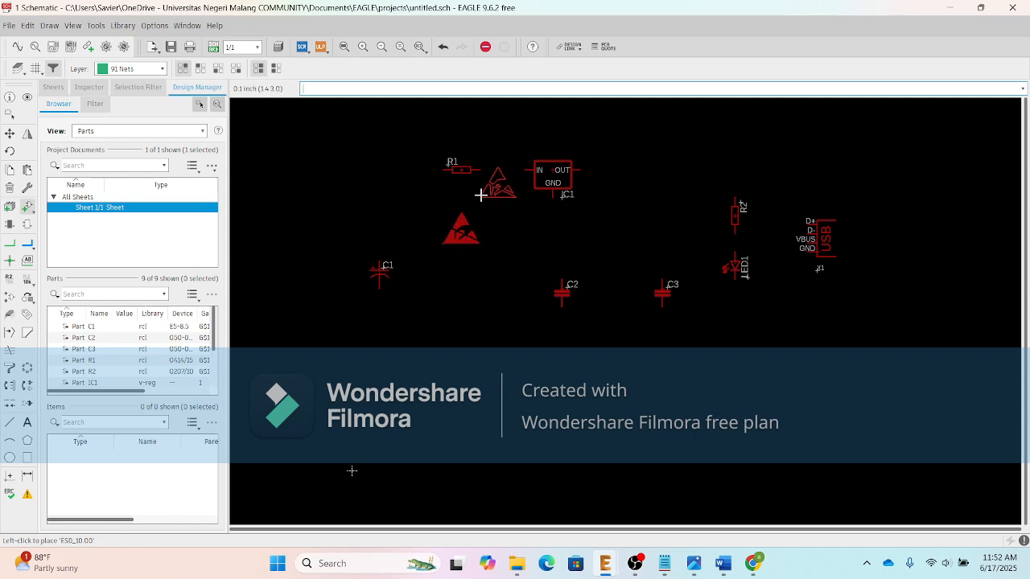
key("Escape")
key("Escape")
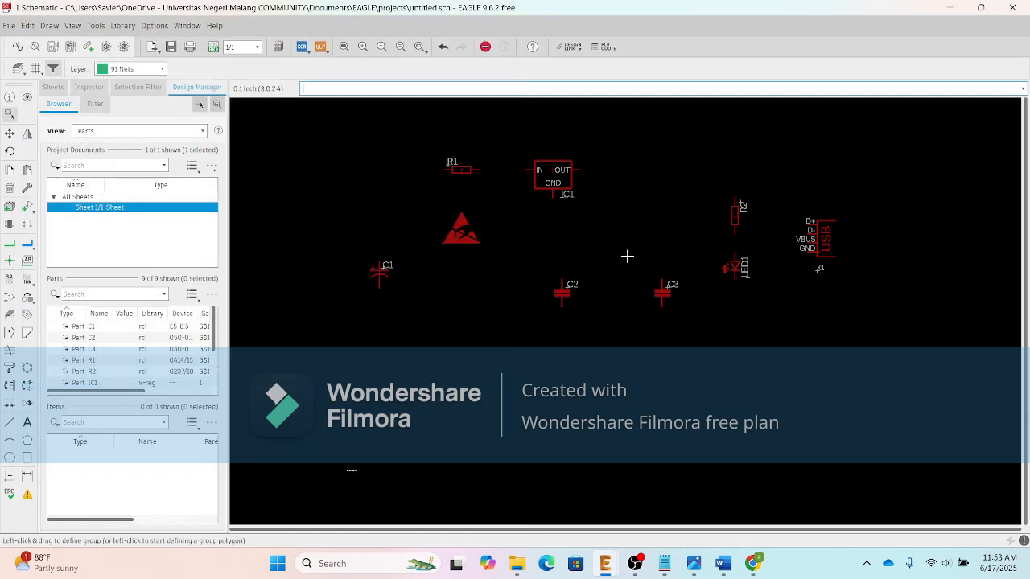
Step: Switch to Photos to show the reference schematic image and shift its window so R1 in the drawing is uncovered
mouse_move(702, 569)
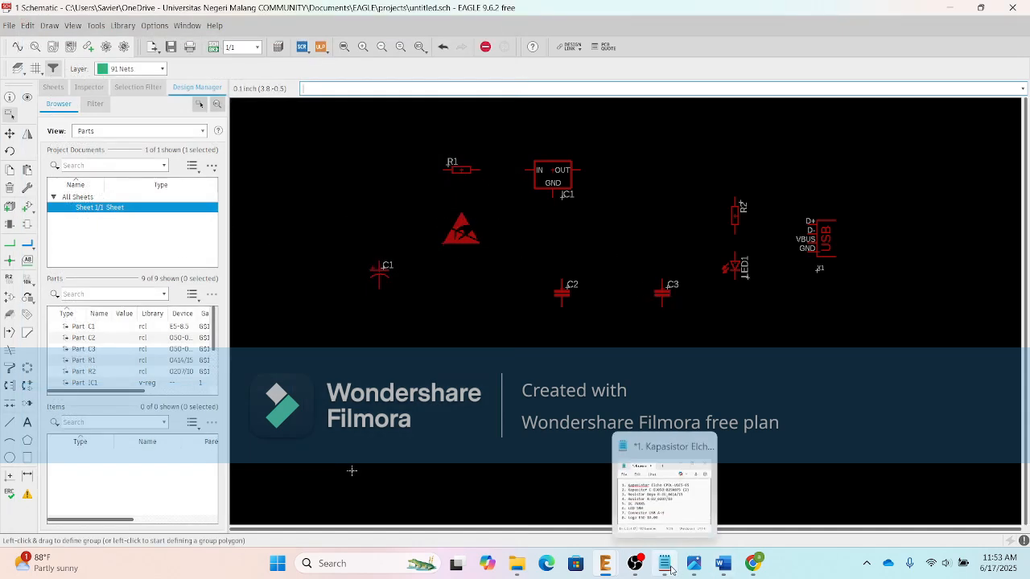
left_click(699, 571)
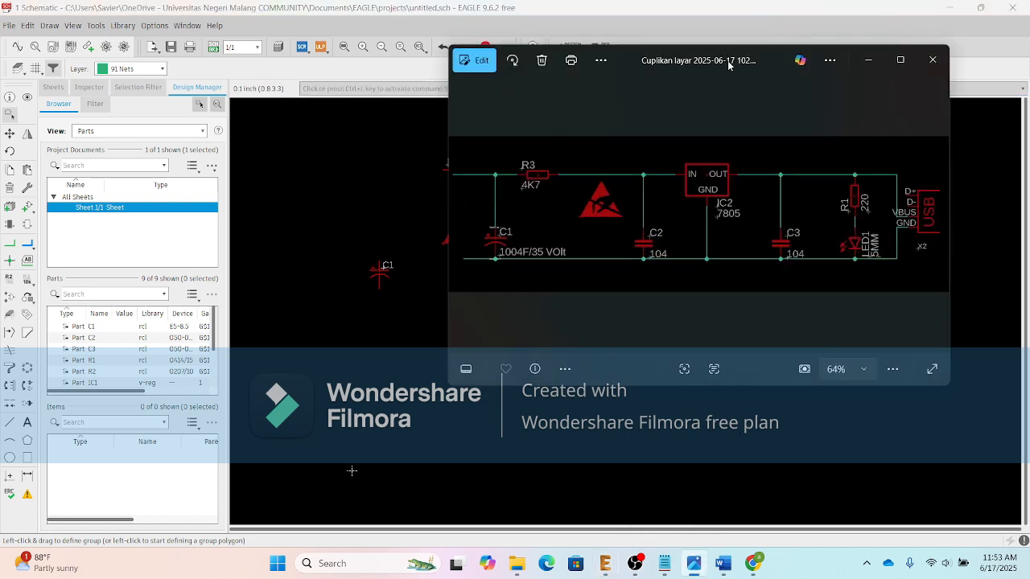
left_click_drag(728, 65, 764, 109)
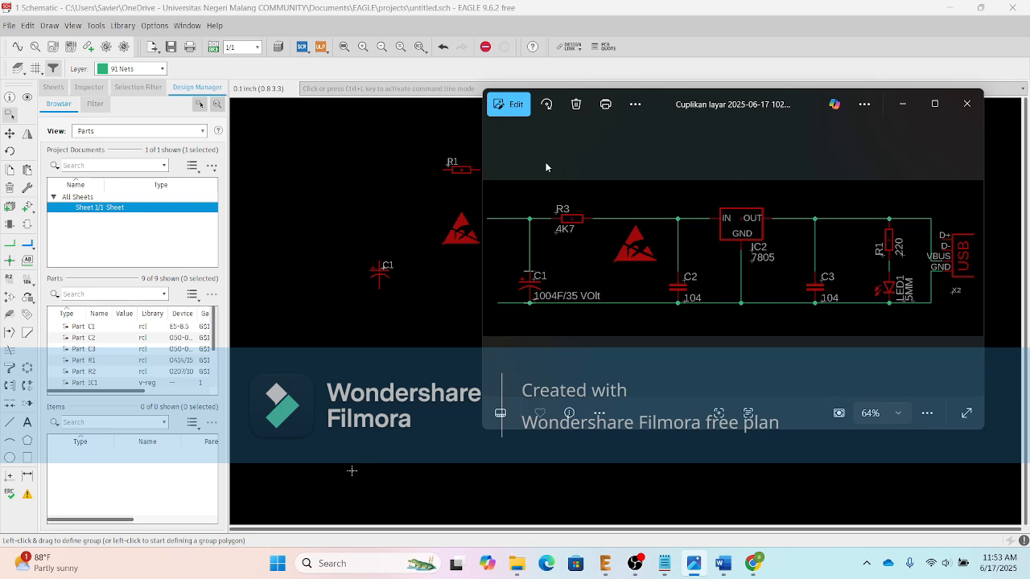
Step: Close the reference image and shift the ESD symbol slightly to the right beneath R1
key("alt+F4")
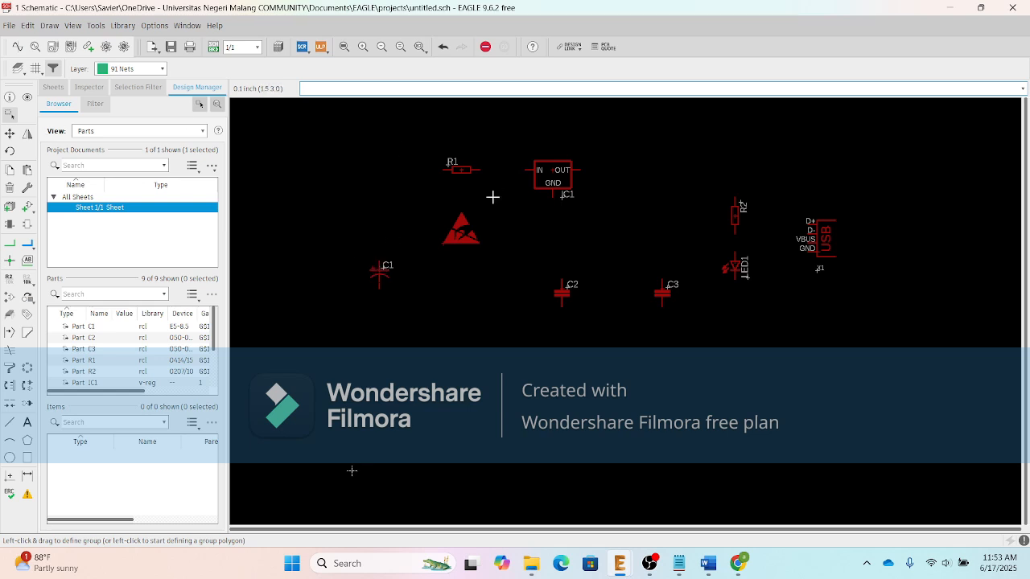
left_click(380, 276)
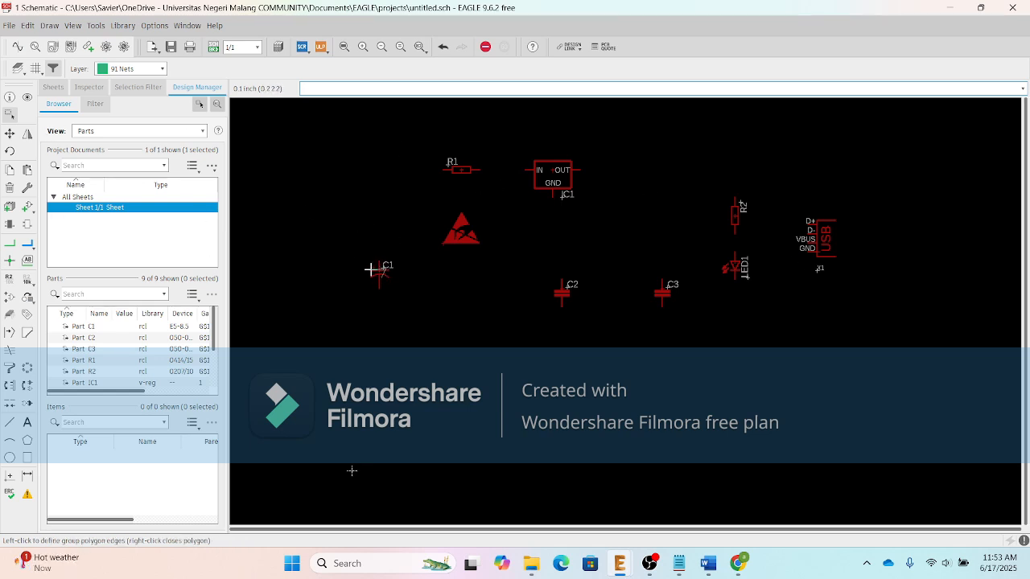
right_click(366, 246)
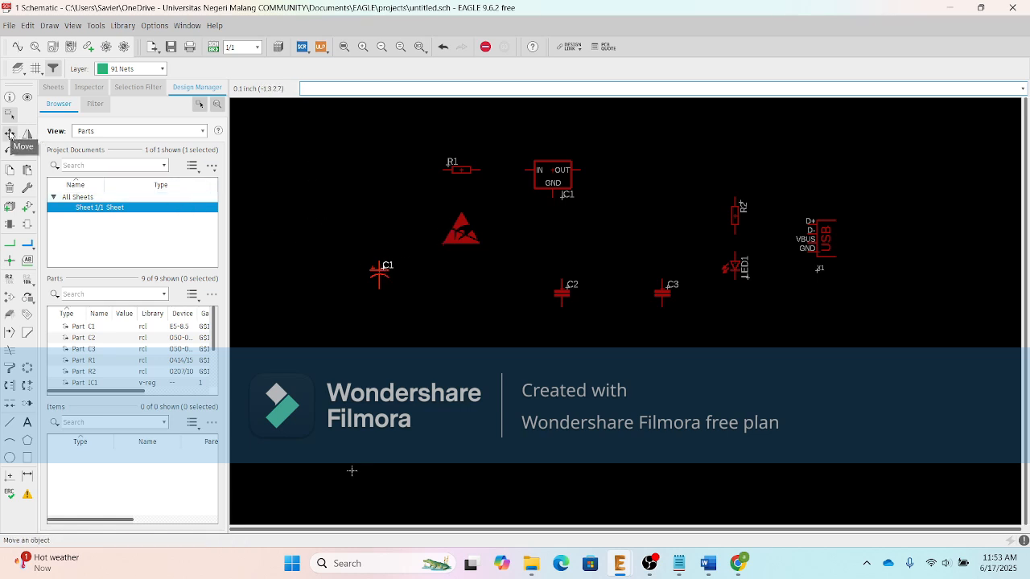
left_click(10, 135)
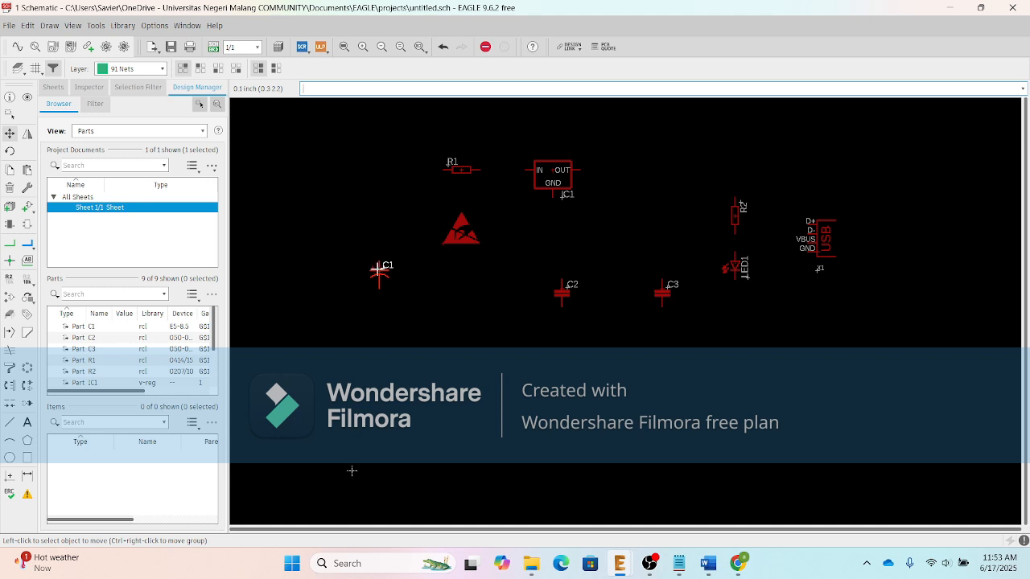
scroll(375, 268, "up", 5)
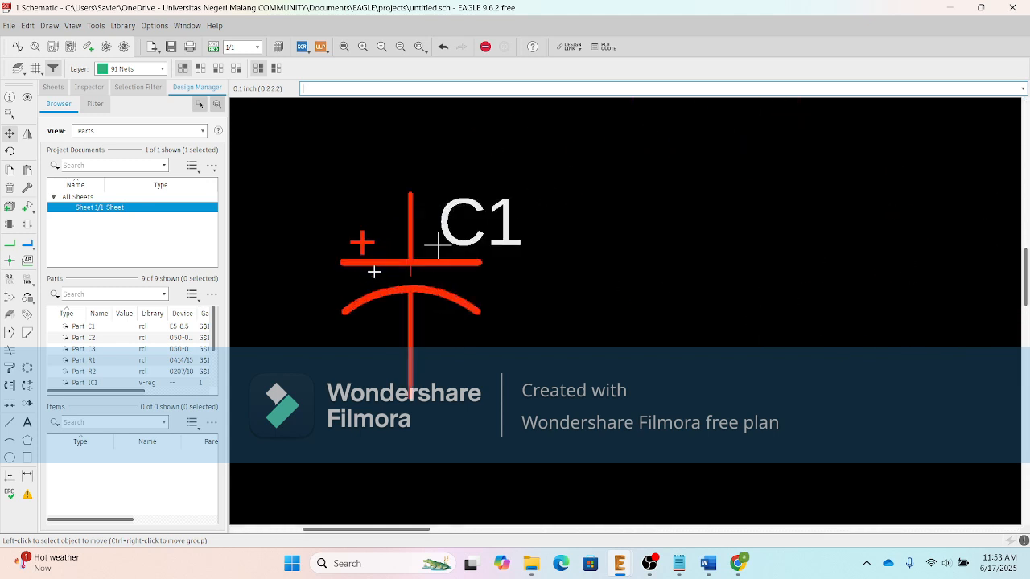
scroll(416, 271, "down", 1)
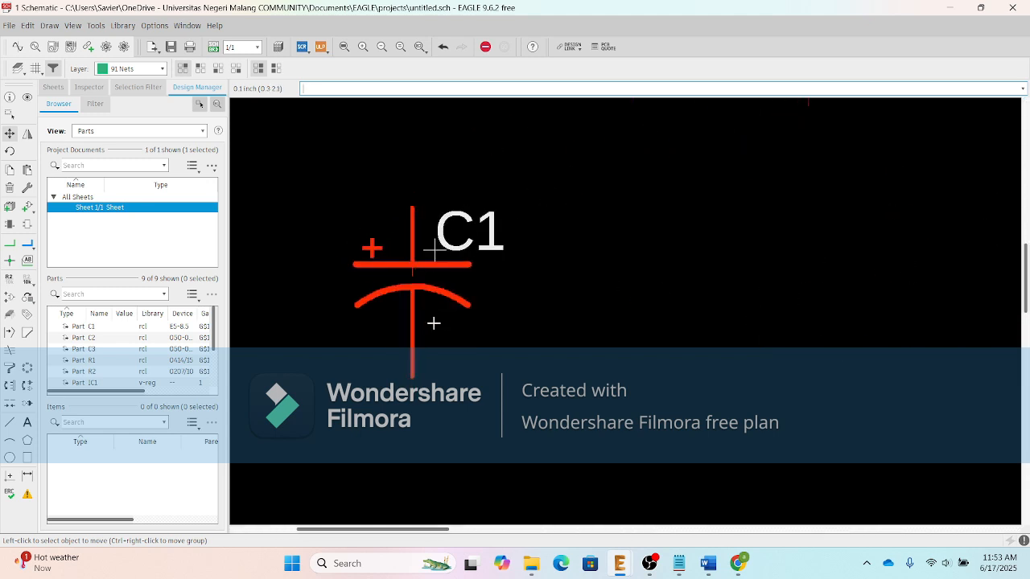
scroll(425, 311, "up", 1)
scroll(425, 310, "down", 3)
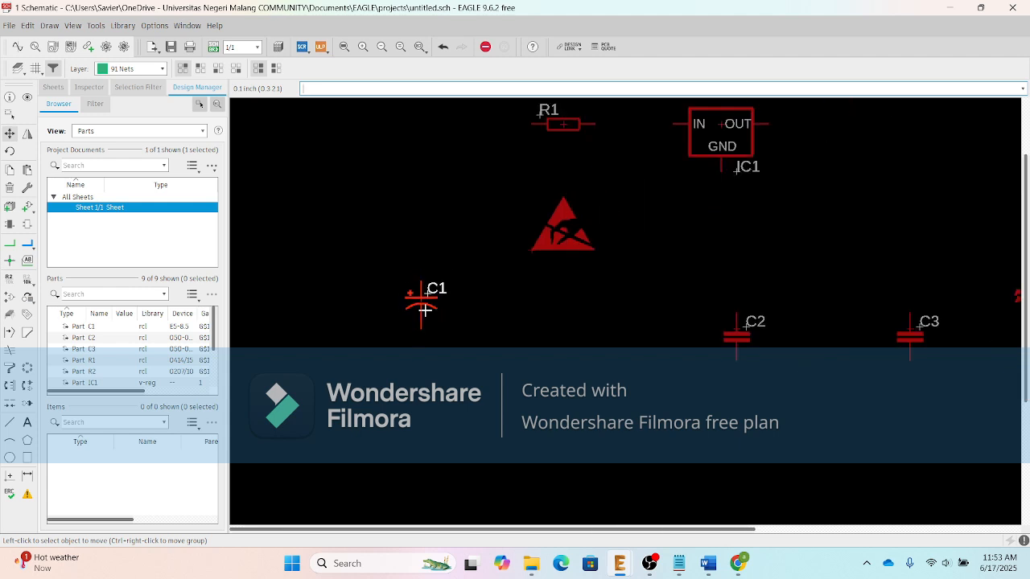
scroll(555, 243, "up", 3)
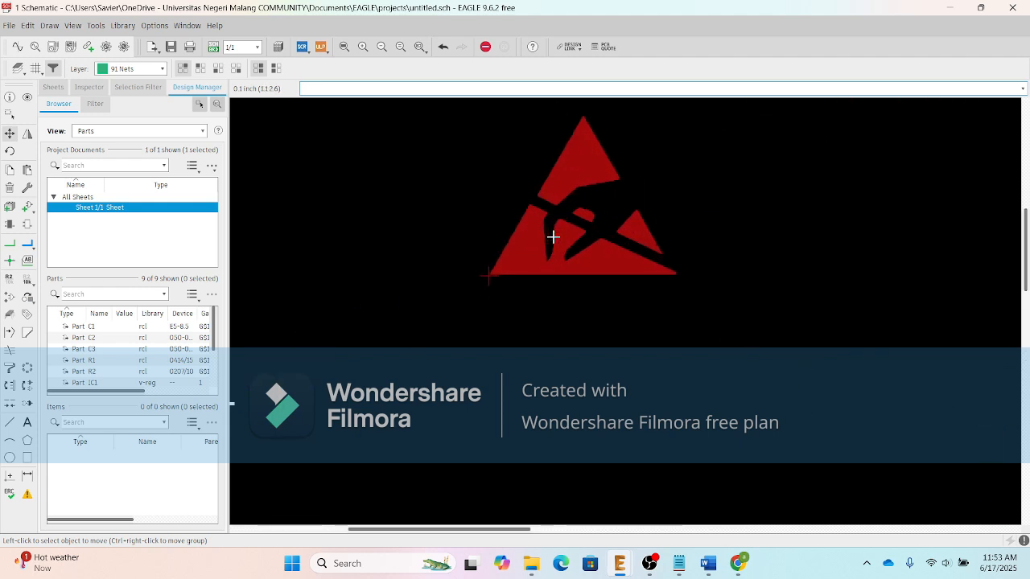
left_click(487, 276)
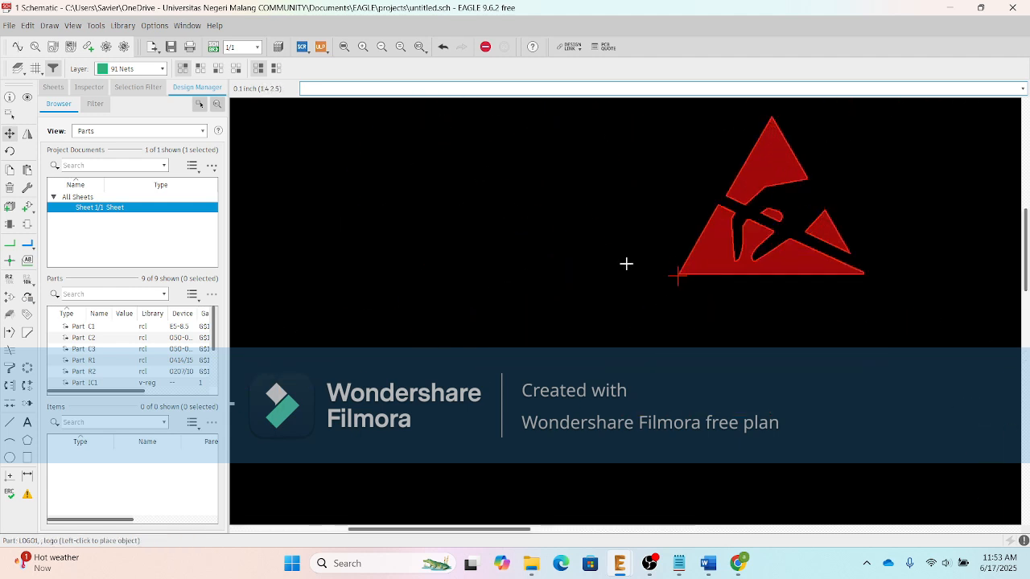
scroll(481, 255, "down", 3)
left_click(499, 236)
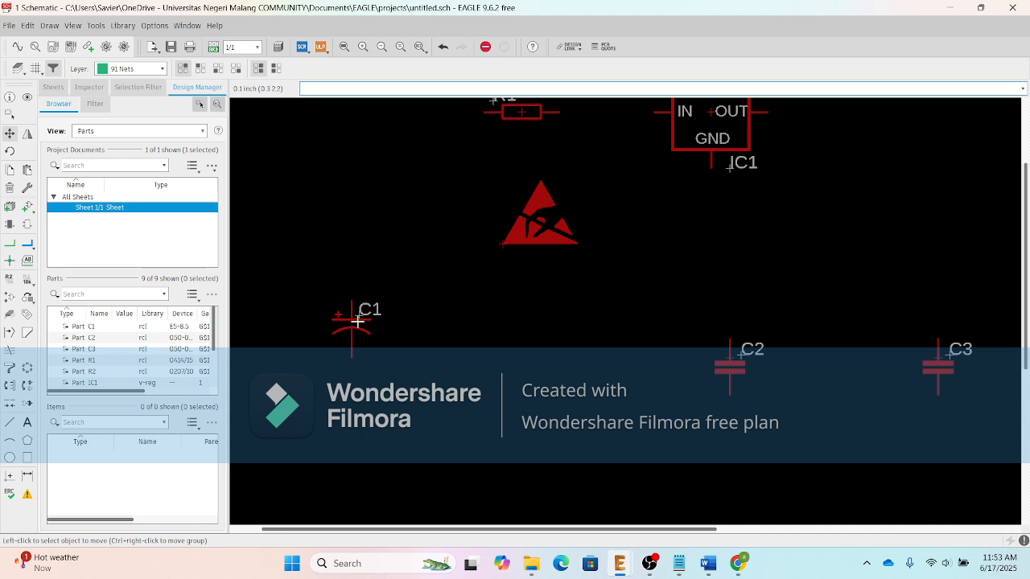
Step: Move capacitor C1 up beside the left edge of the ESD symbol
scroll(357, 320, "up", 3)
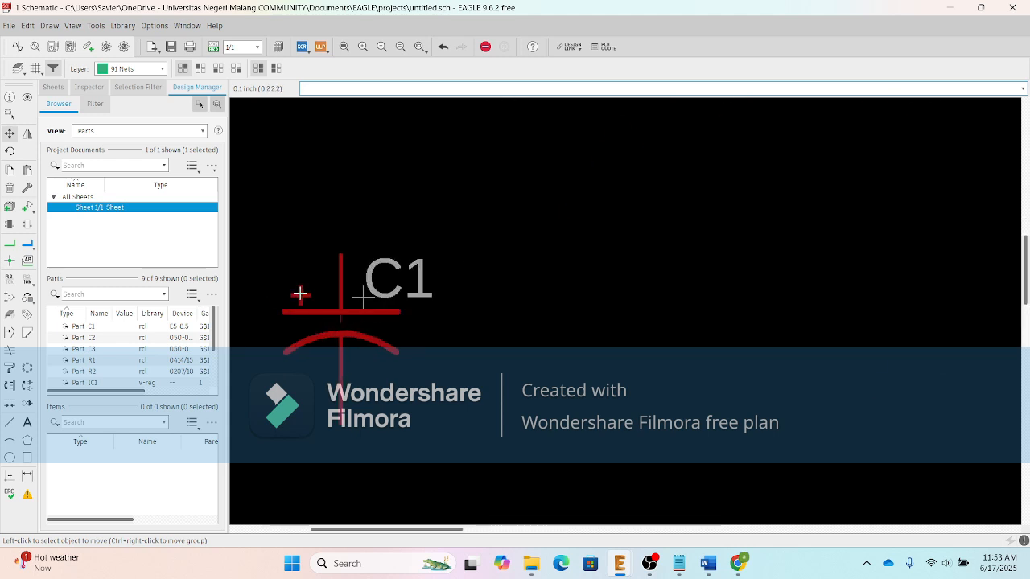
left_click(338, 314)
scroll(358, 290, "down", 4)
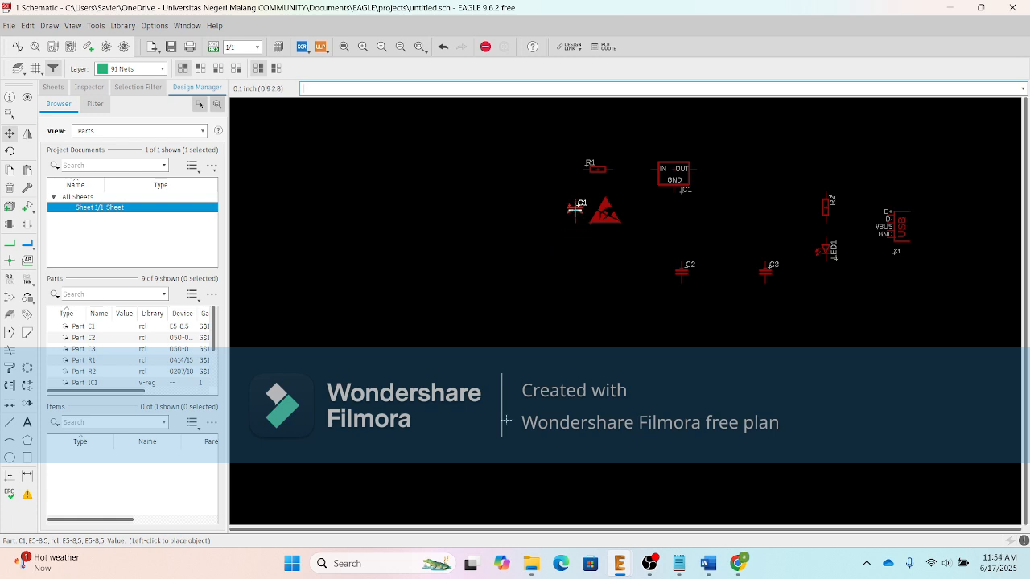
left_click(574, 211)
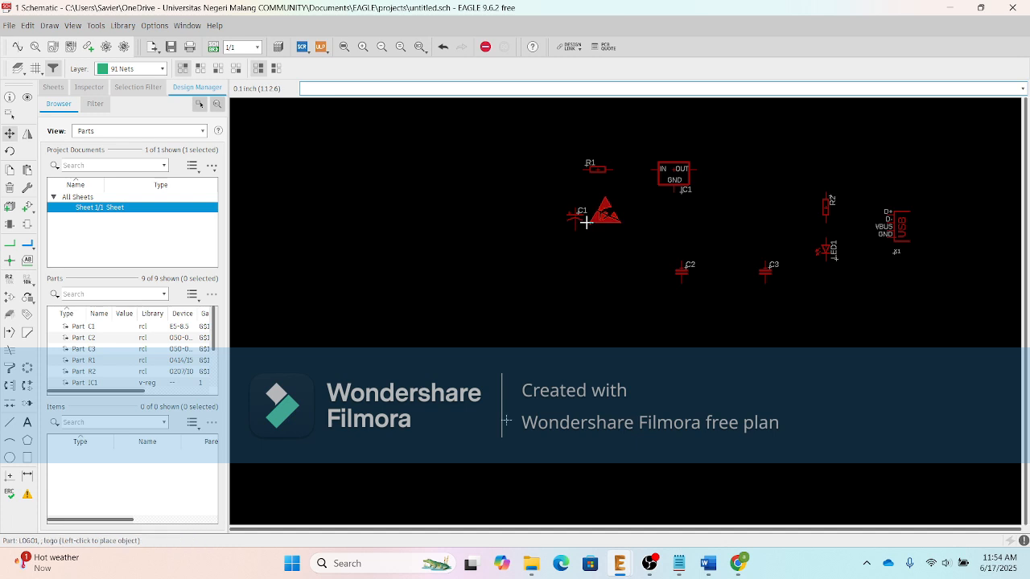
Step: Move C2 to the right of the ESD symbol and C3 to the right of IC1, both level with C1
scroll(636, 221, "up", 2)
left_click(571, 322)
left_click(512, 216)
left_click(511, 217)
left_click(505, 226)
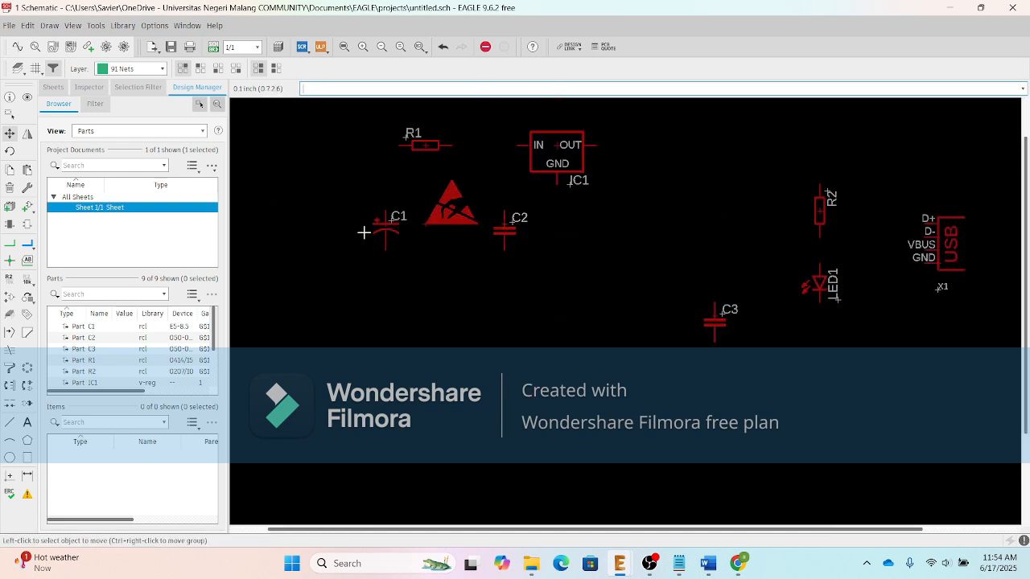
right_click(505, 229)
left_click(540, 376)
left_click(731, 58)
left_click(714, 317)
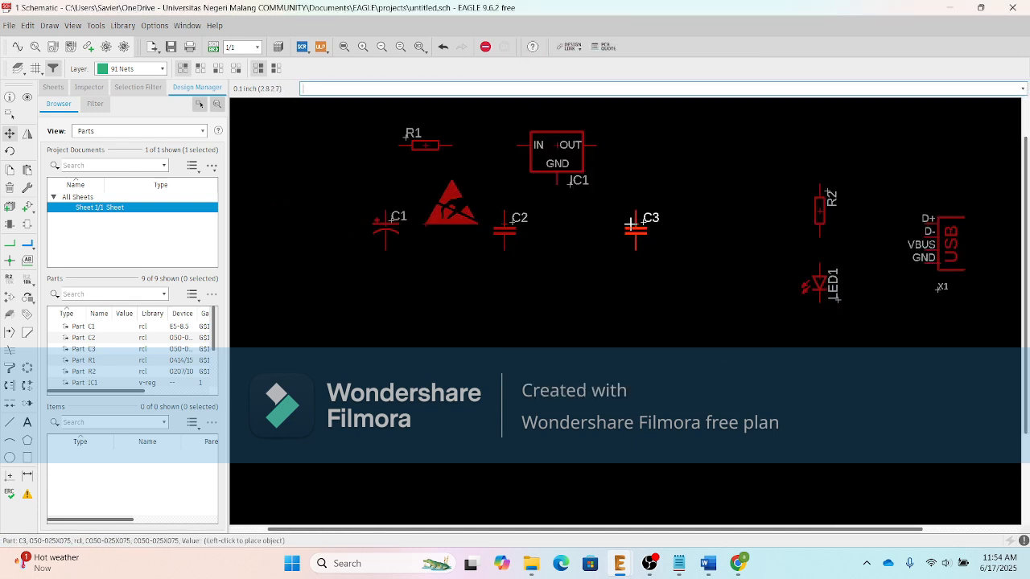
left_click(610, 226)
Step: Move LED1 beside C3, R2 directly above LED1, and the USB connector to the right of both
left_click(818, 279)
left_click(688, 226)
left_click(819, 211)
left_click(689, 172)
left_click(938, 264)
left_click(780, 212)
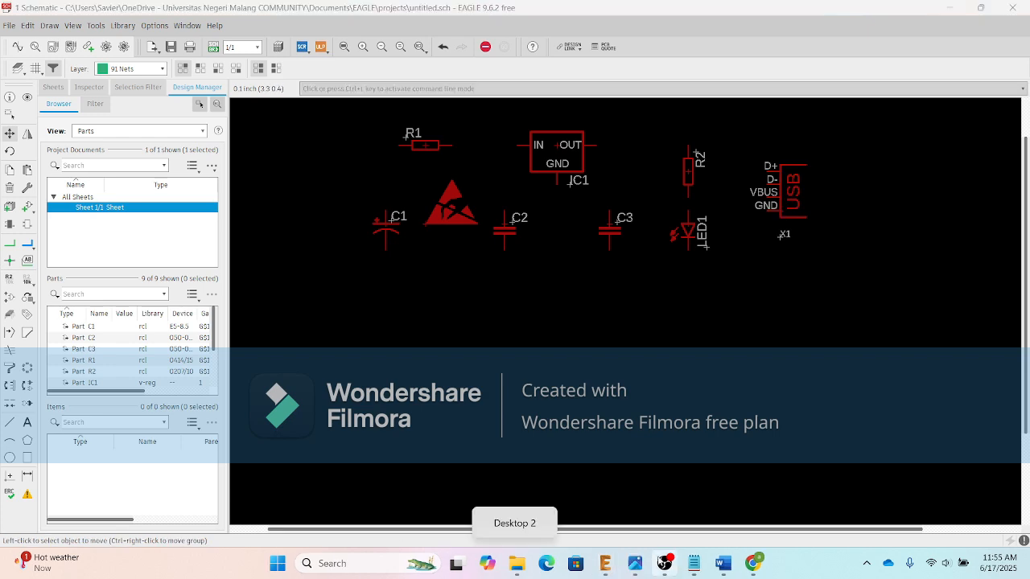
Step: Switch to Photos, open the reference schematic image, and place its window below the arranged components for comparison
left_click(637, 565)
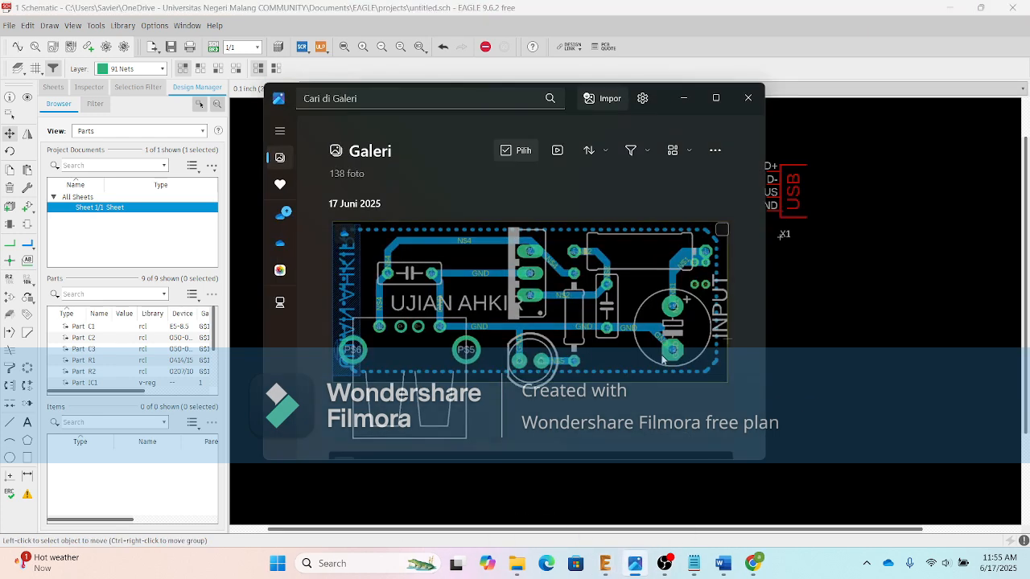
left_click(670, 276)
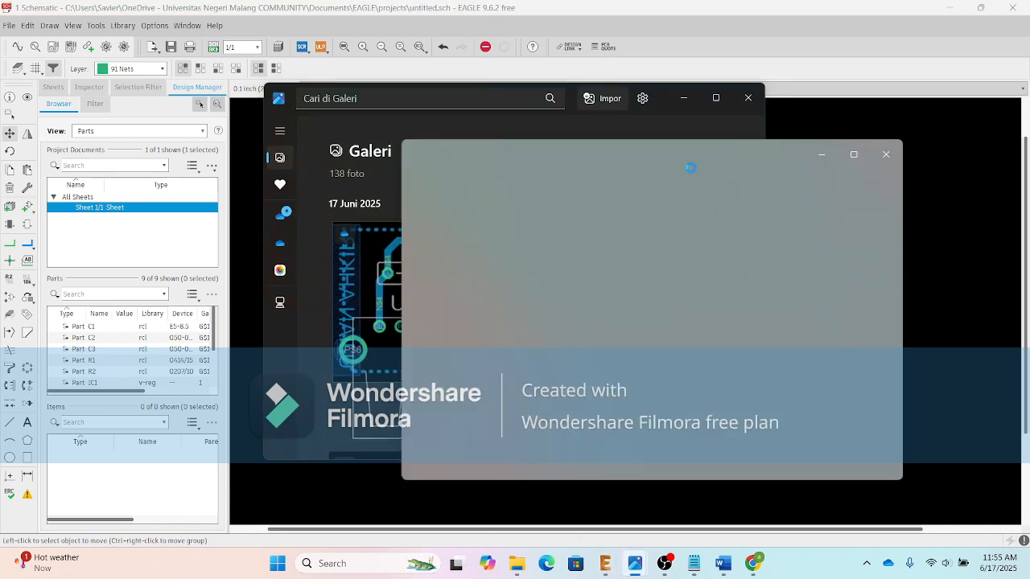
left_click(683, 103)
key("Right")
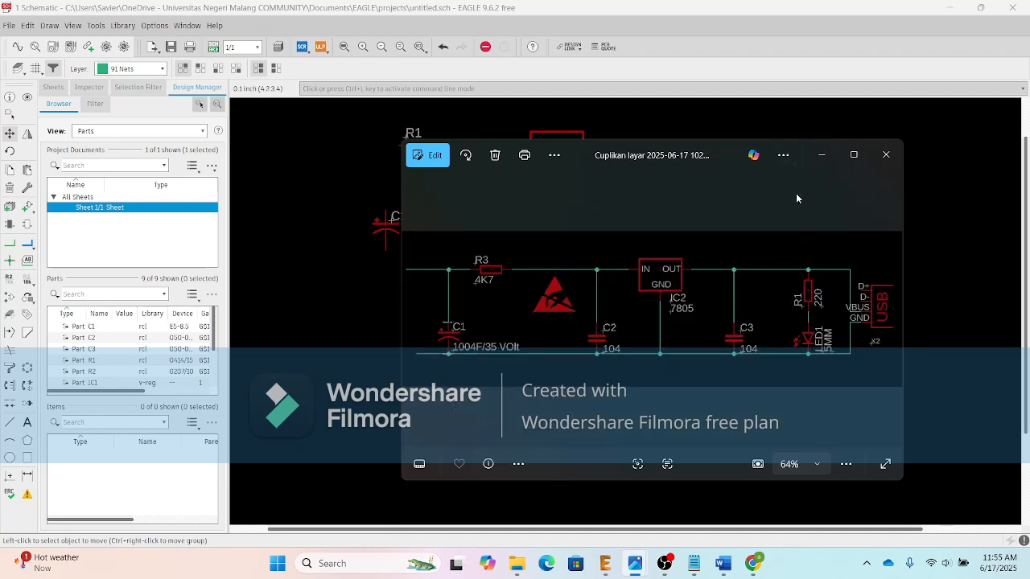
left_click_drag(717, 156, 763, 307)
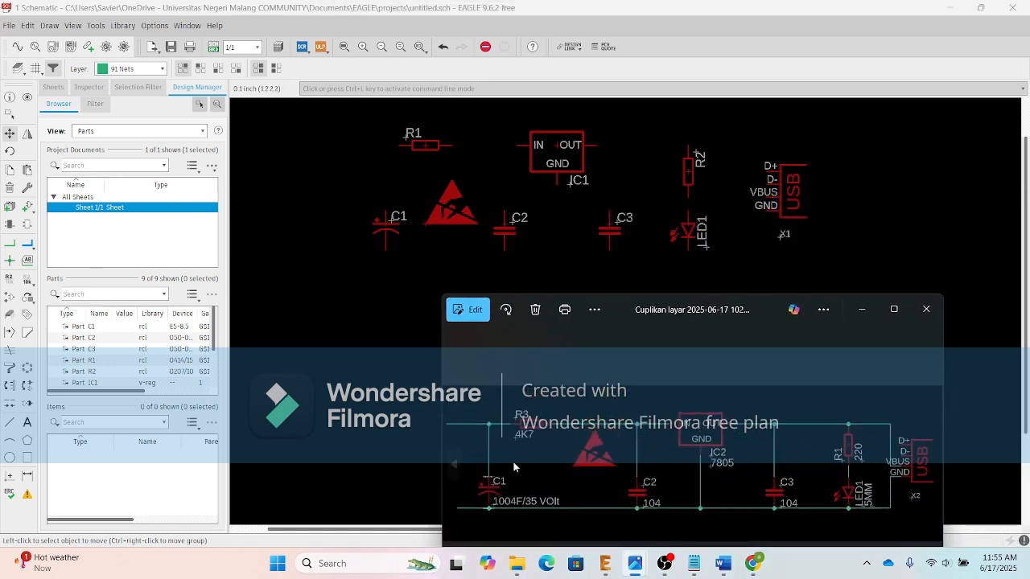
Step: Return to the EAGLE schematic and move R1 left by 0.1 inch
left_click(340, 172)
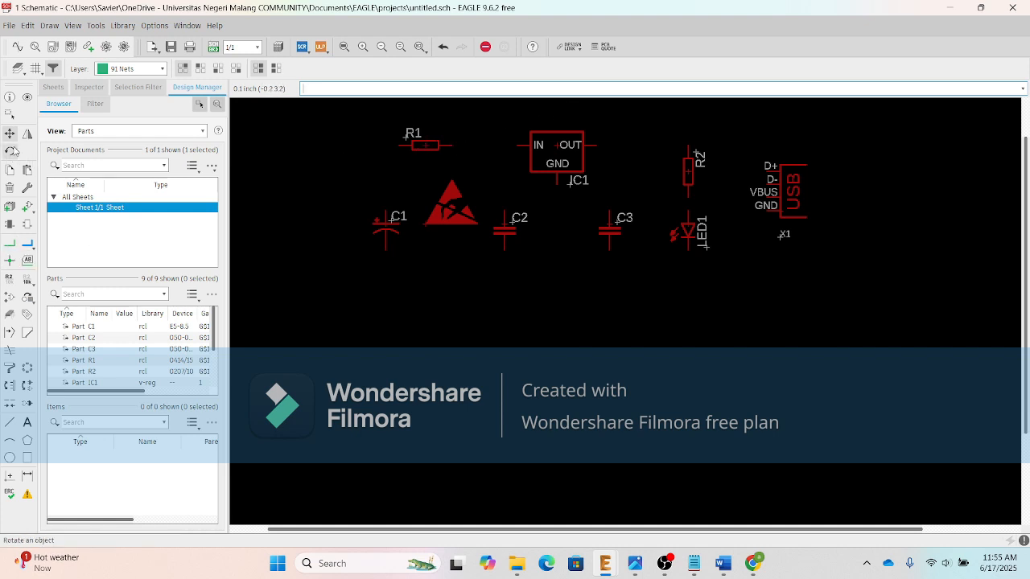
left_click(425, 143)
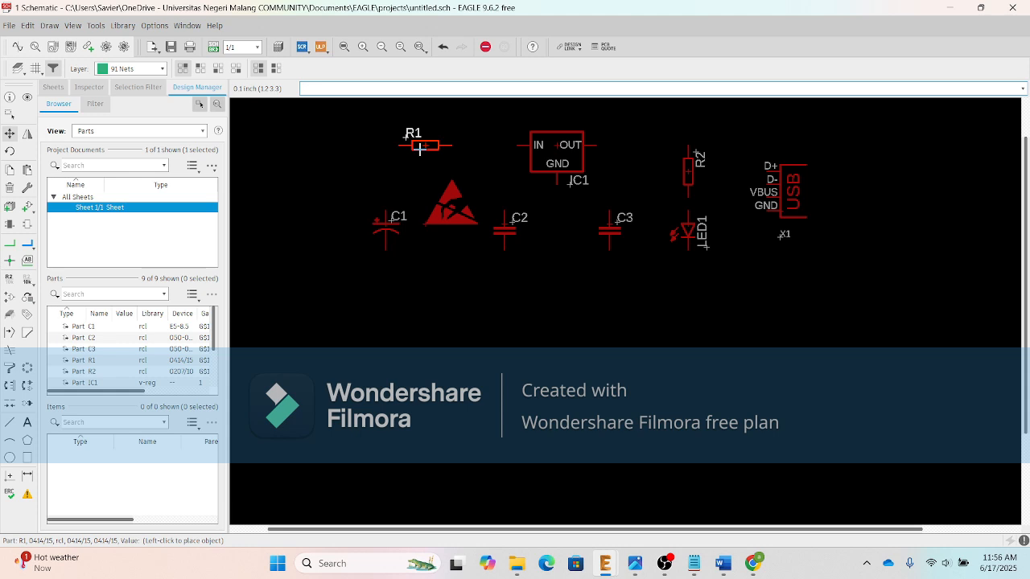
left_click(412, 145)
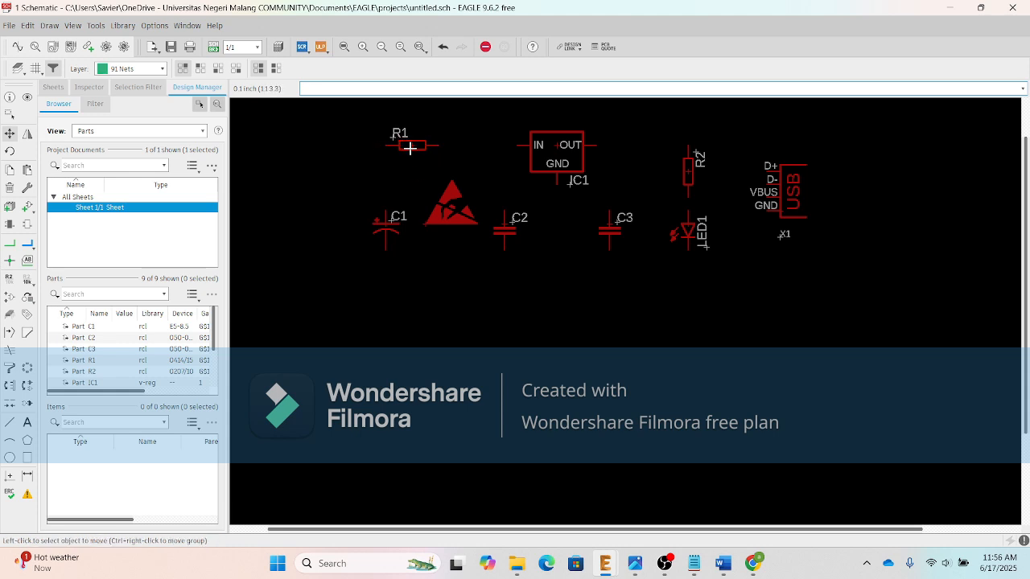
Step: Rotate R1 through a full turn in 90-degree increments
left_click(9, 152)
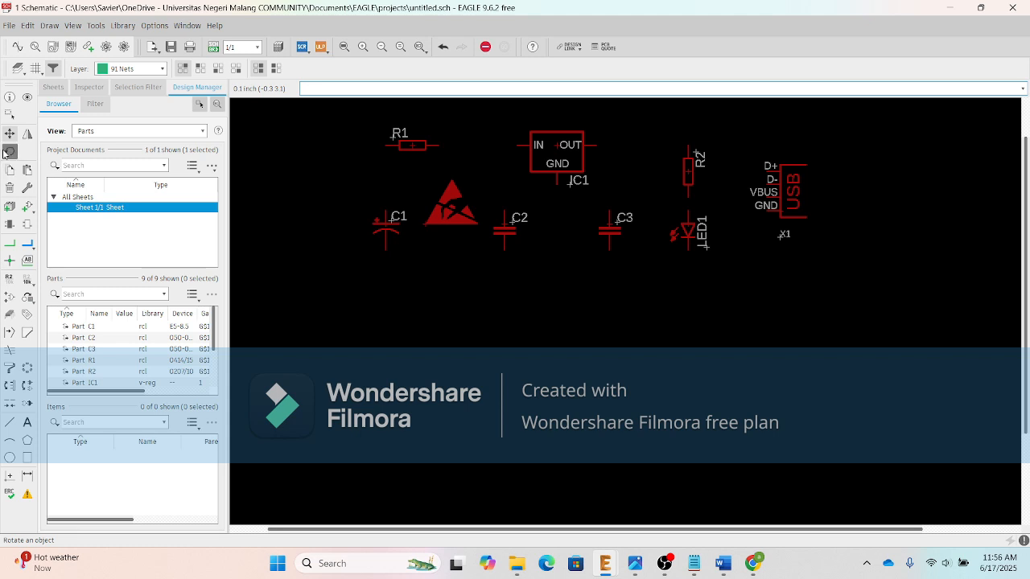
left_click(412, 145)
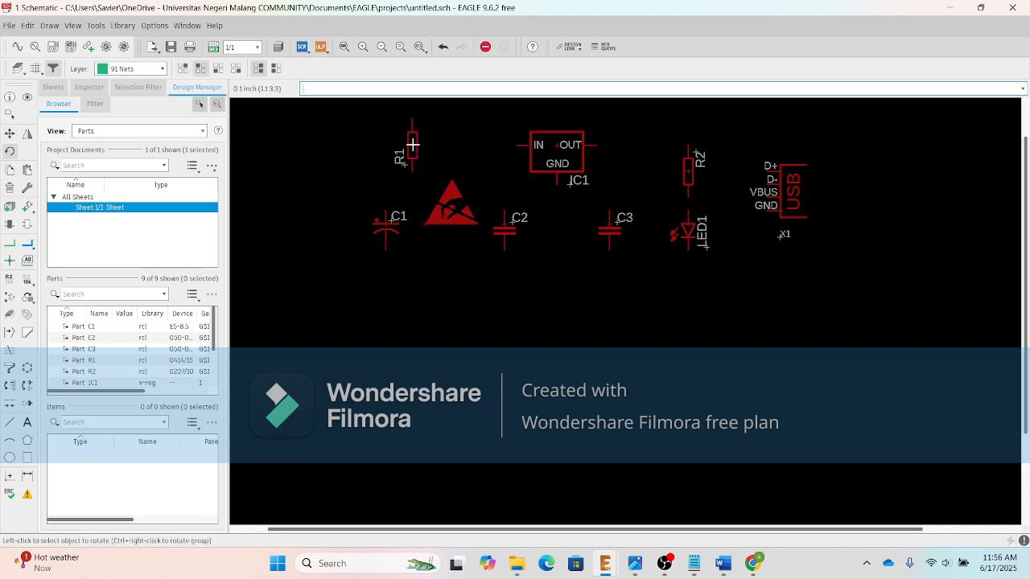
left_click(412, 145)
left_click(412, 145)
left_click(412, 145)
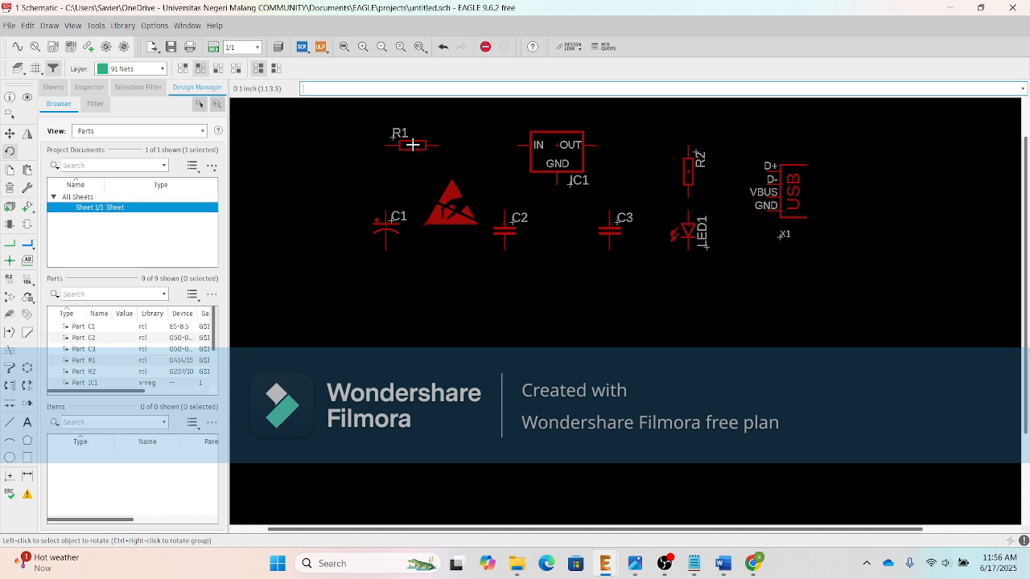
Step: Rotate R1 again in four 90-degree turns, starting from its own object commands, ending horizontal
left_click(10, 132)
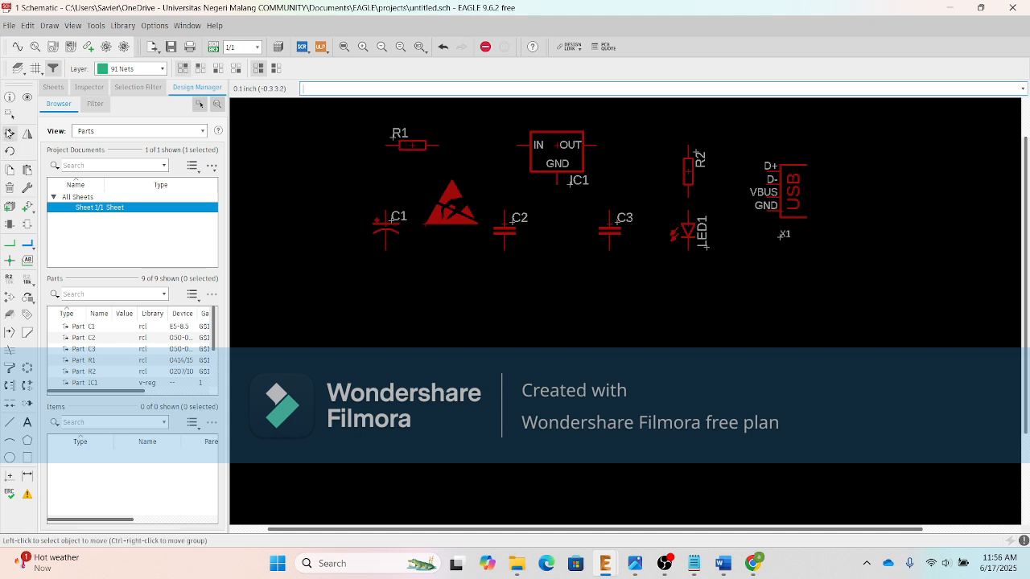
right_click(411, 144)
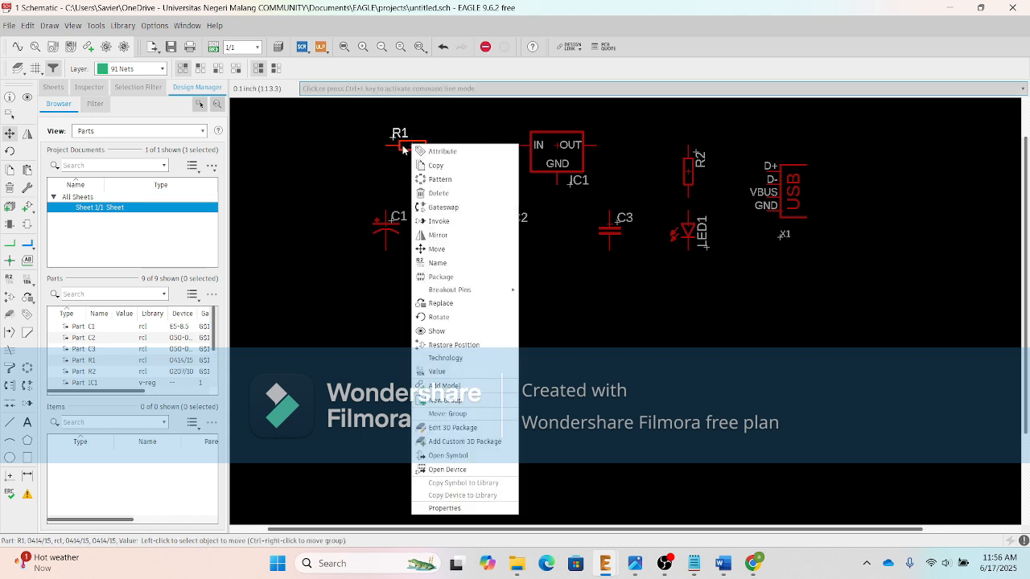
left_click(473, 317)
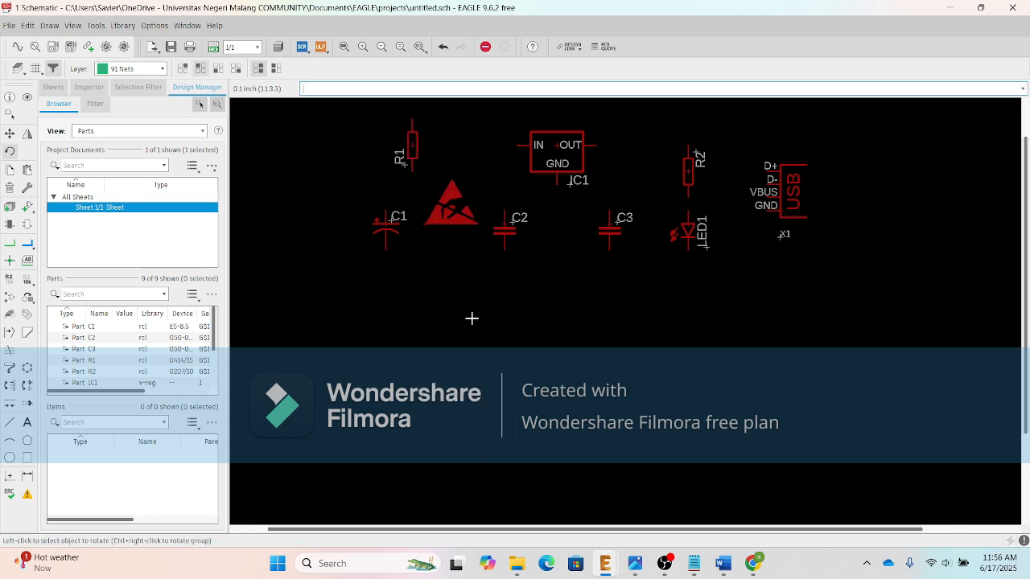
left_click(413, 144)
left_click(413, 144)
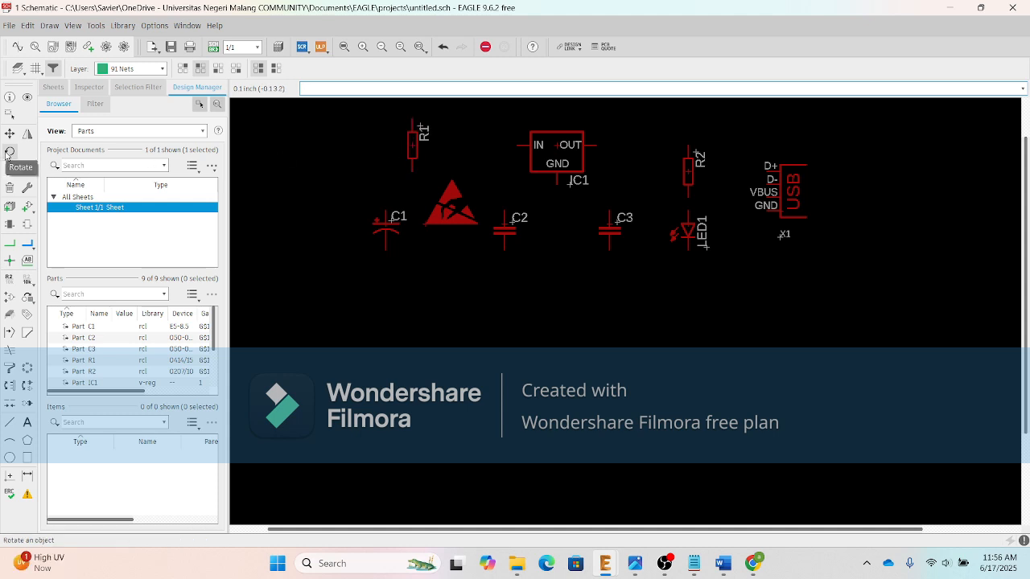
left_click(412, 144)
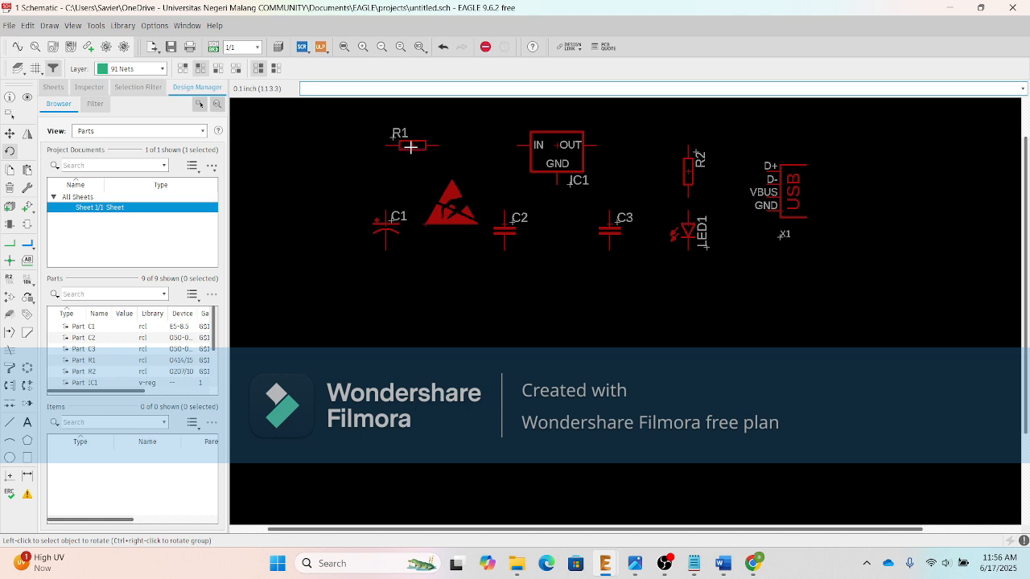
Step: Copy capacitor C3 and place the duplicate below the gap between the ESD symbol and C2
key("F7")
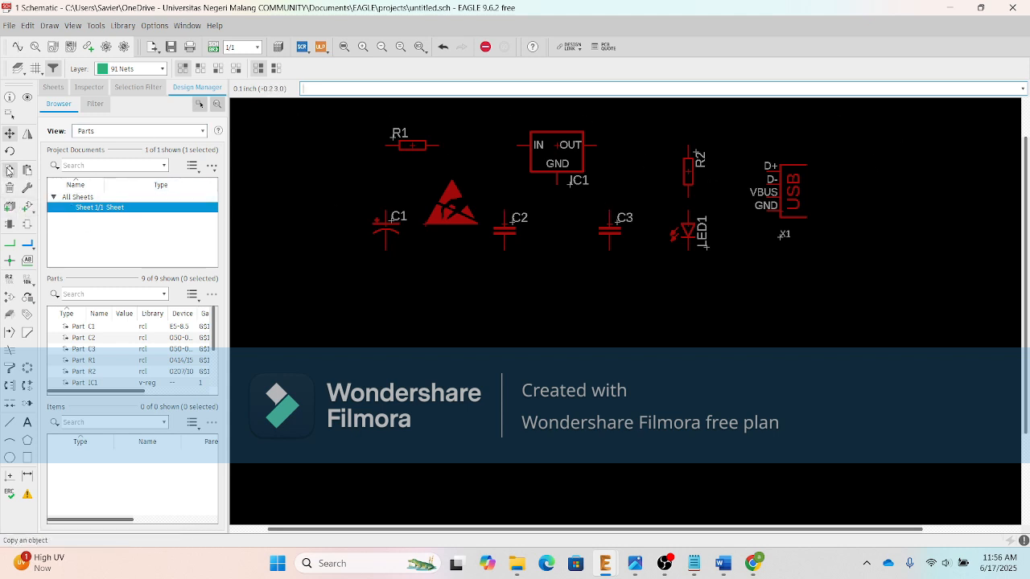
left_click(9, 169)
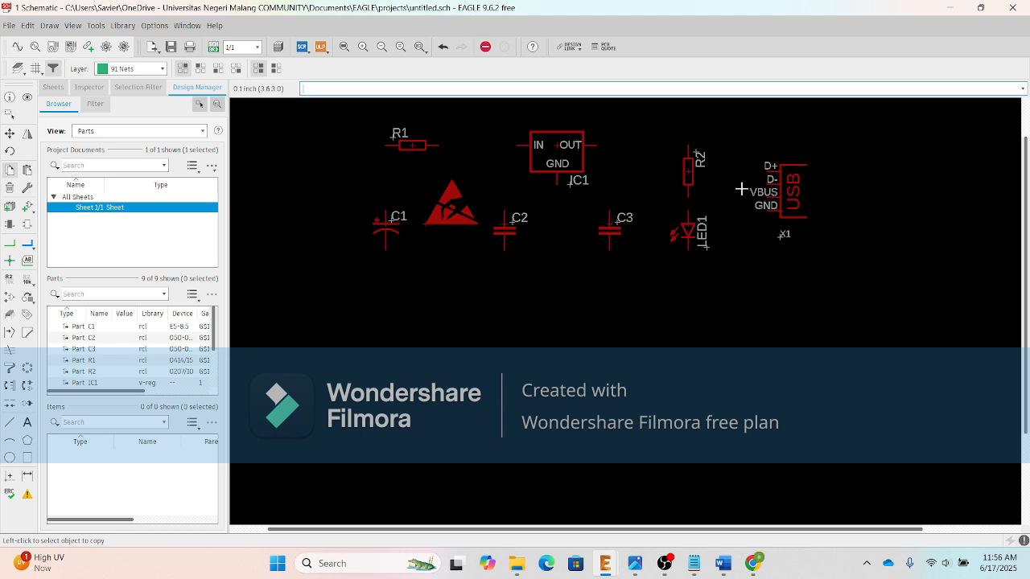
left_click(609, 227)
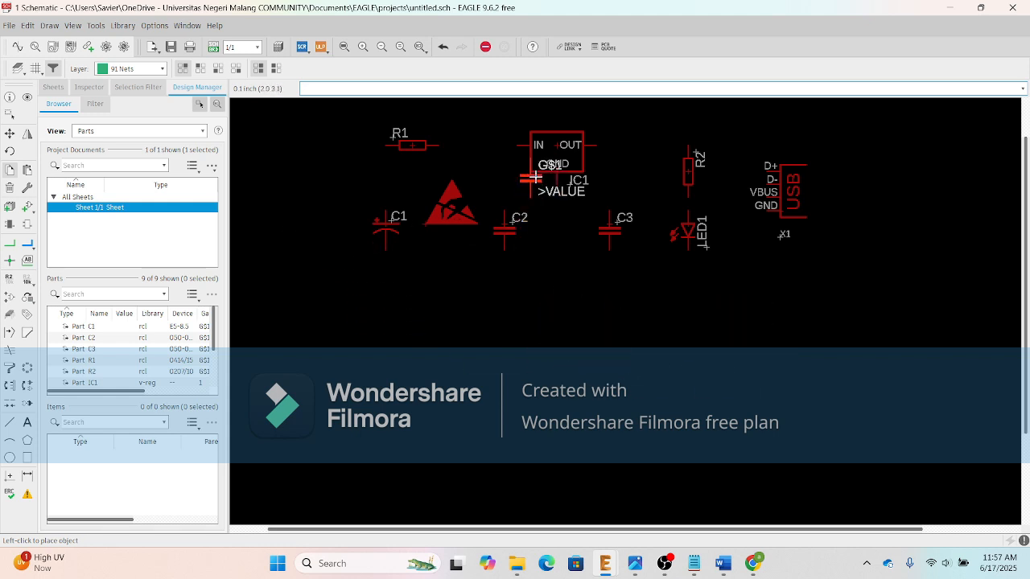
left_click(478, 310)
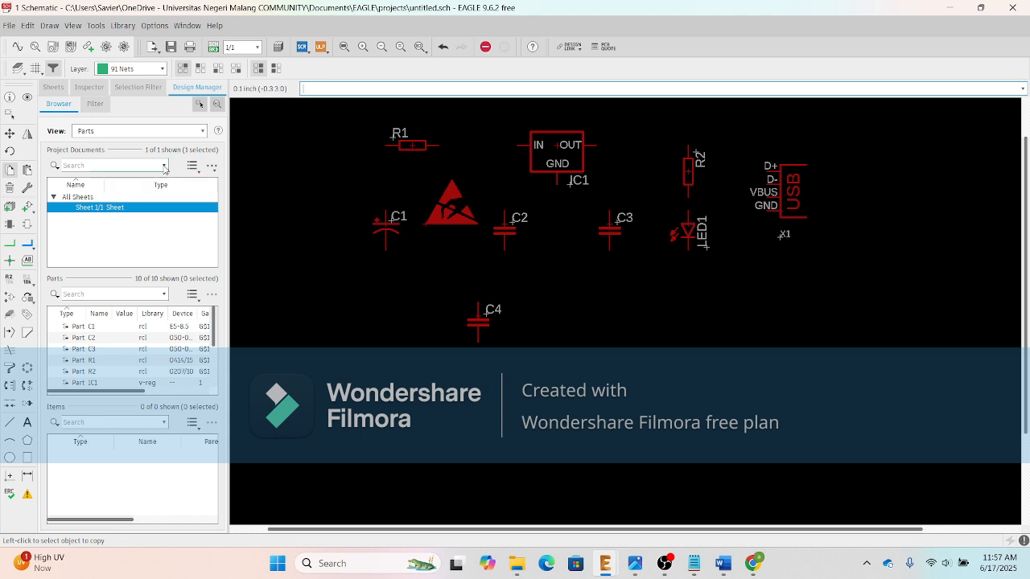
Step: Delete capacitor C4 with the Group tool active and undo the deletion
left_click(9, 114)
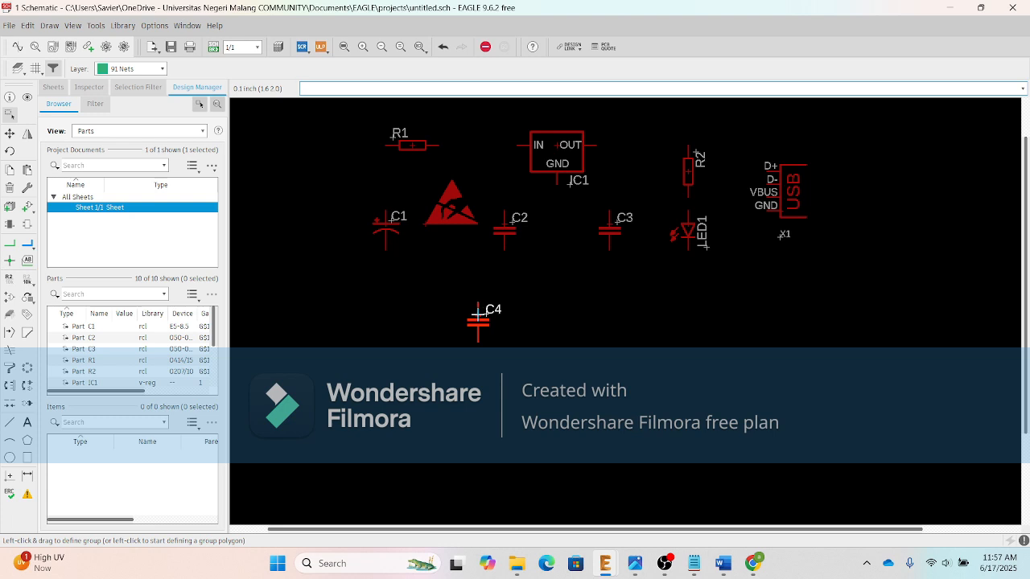
key("Delete")
key("ctrl+z")
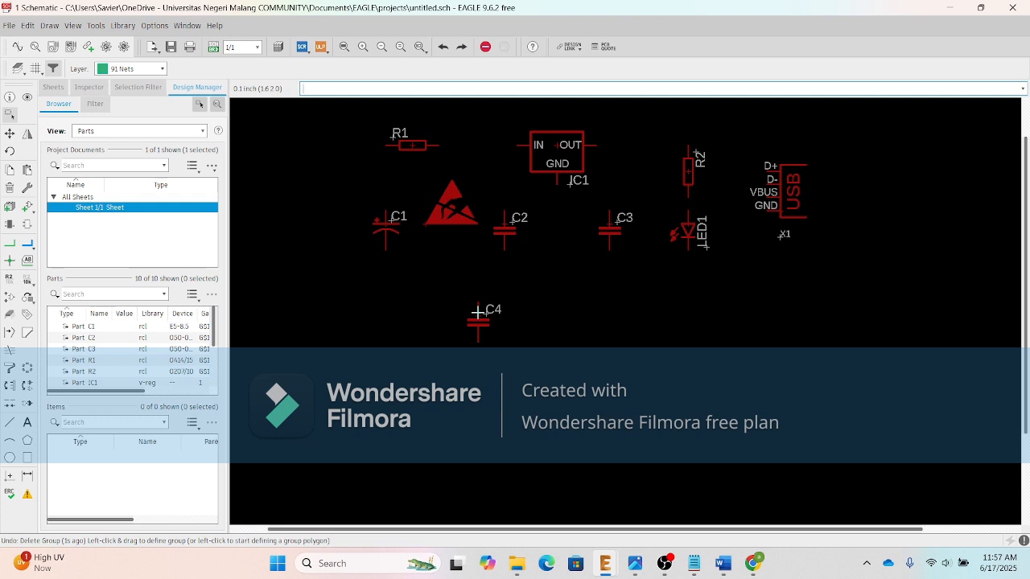
right_click(479, 314)
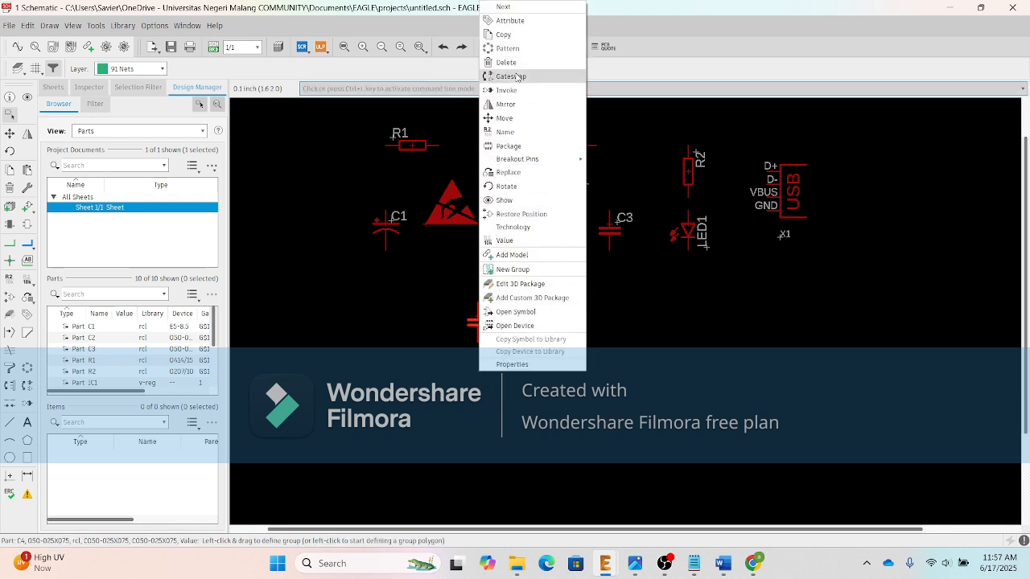
left_click(417, 284)
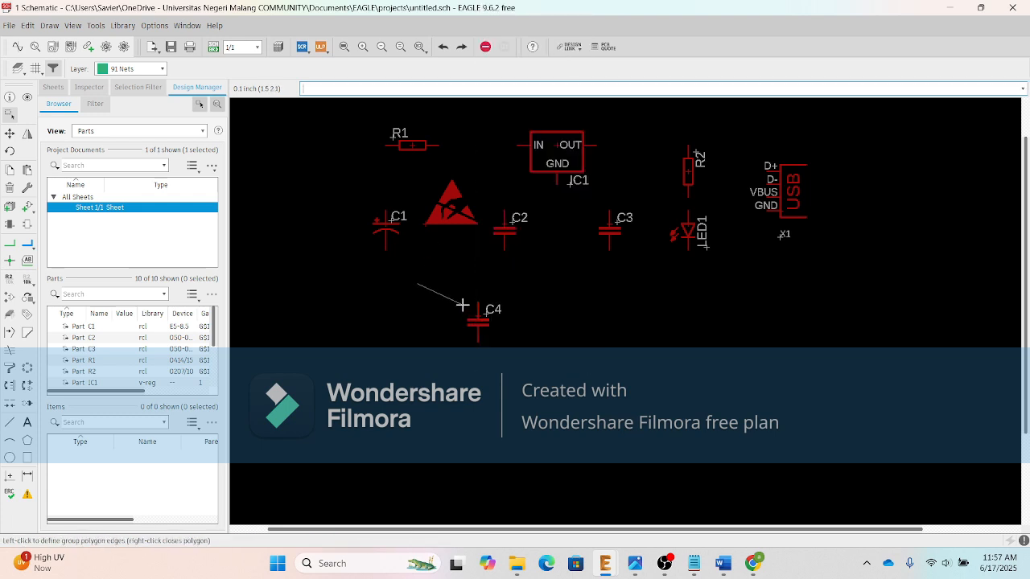
right_click(445, 300)
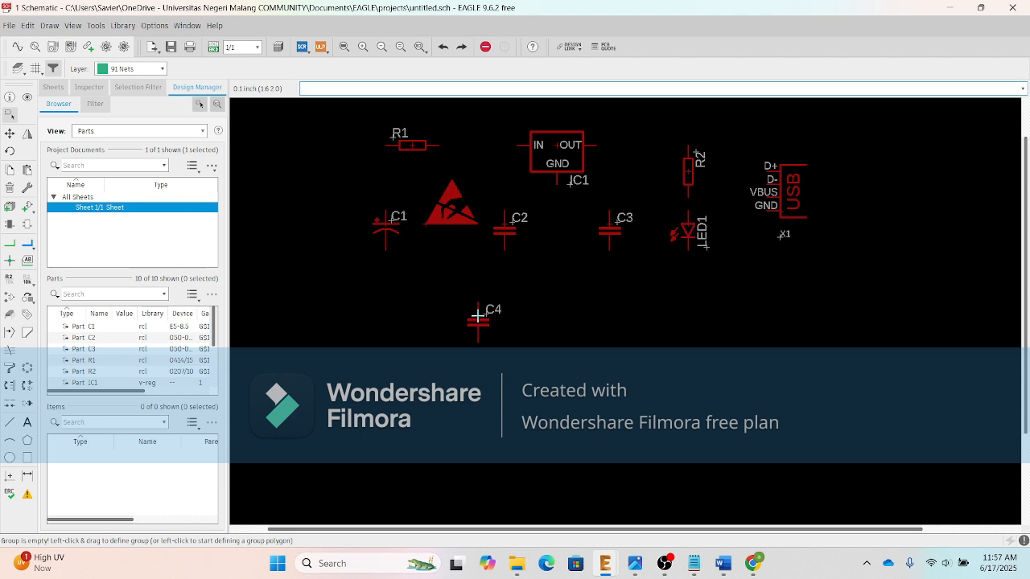
double_click(480, 314)
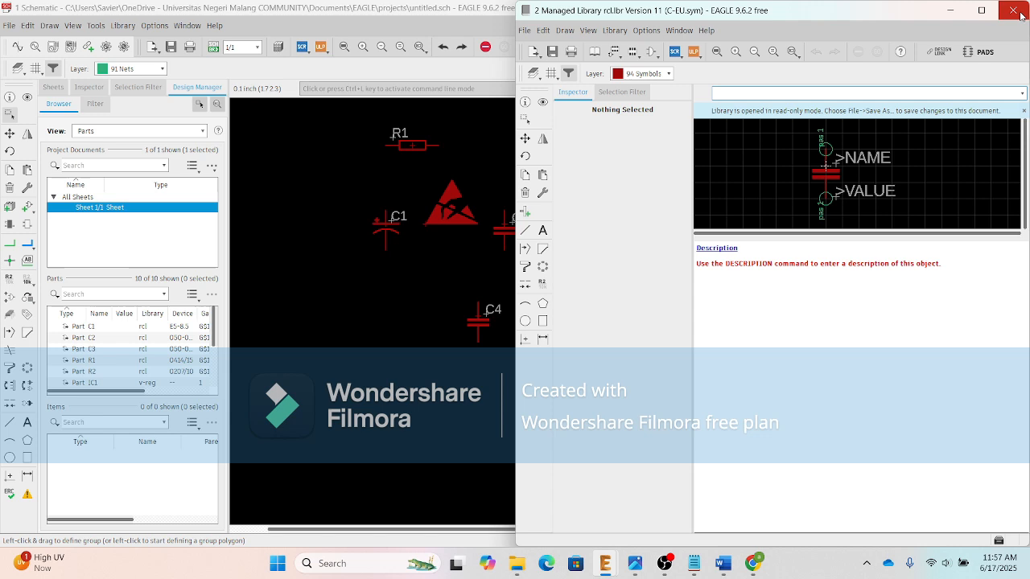
left_click(1019, 14)
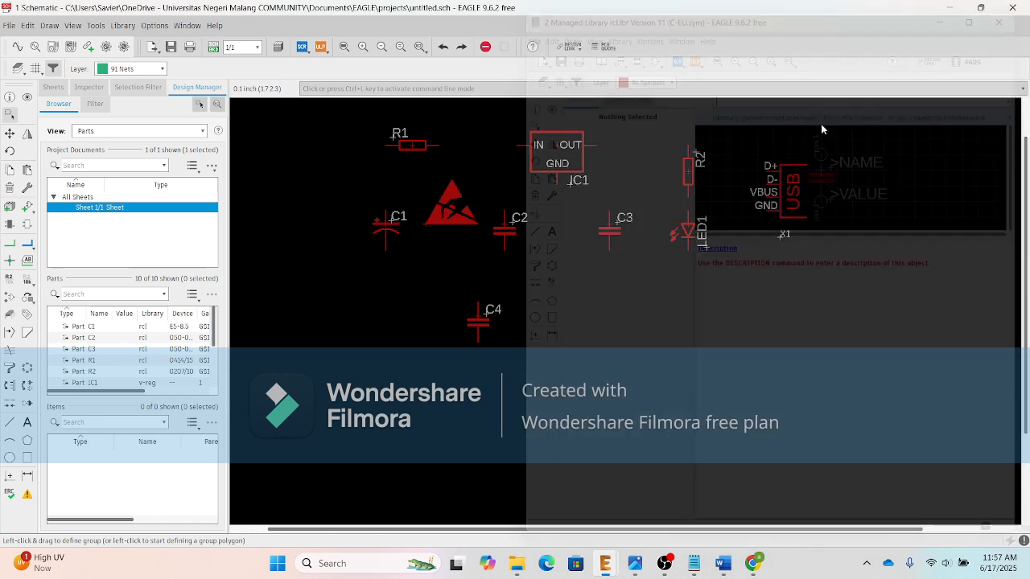
Step: Delete capacitor C4 through its own object commands and undo the deletion
right_click(479, 322)
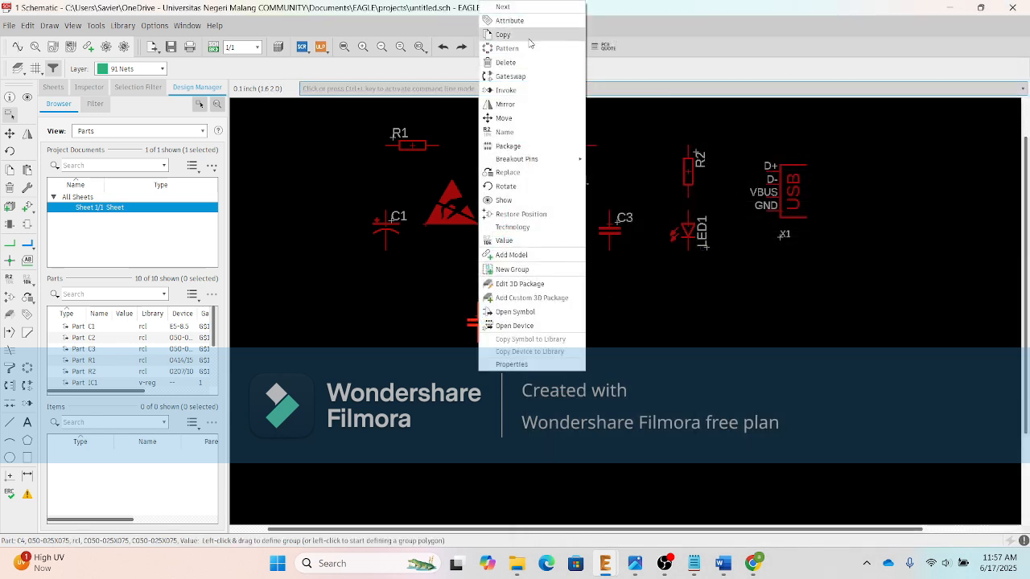
left_click(525, 64)
key("ctrl+z")
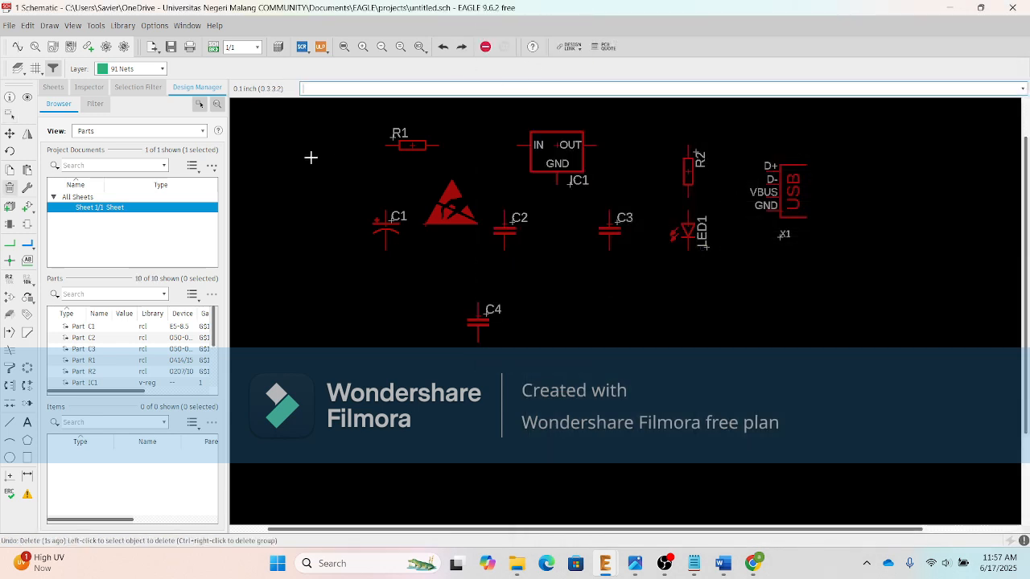
Step: Remove the duplicate capacitor C4 from the schematic with the Delete tool
left_click(10, 190)
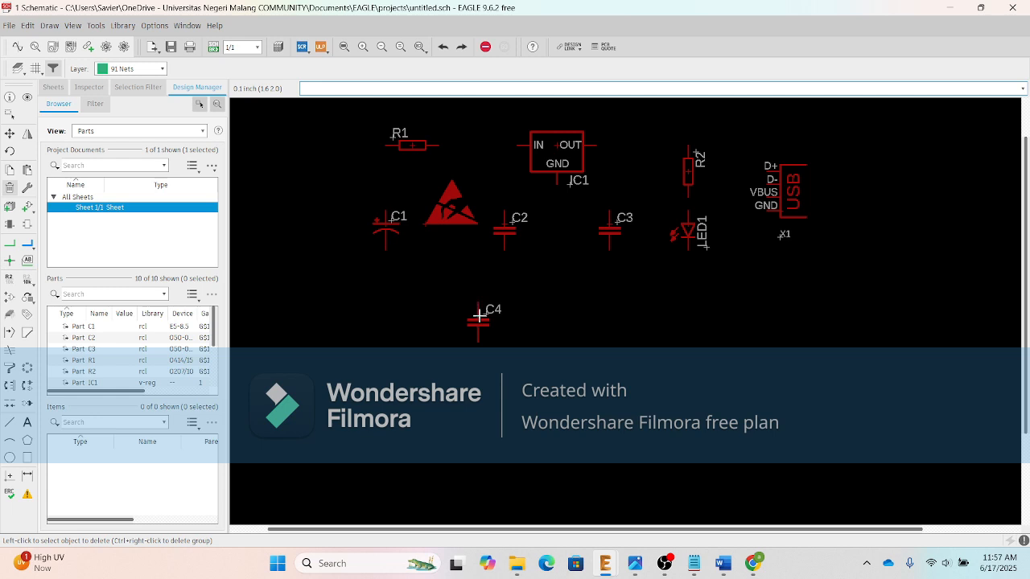
scroll(480, 319, "up", 5)
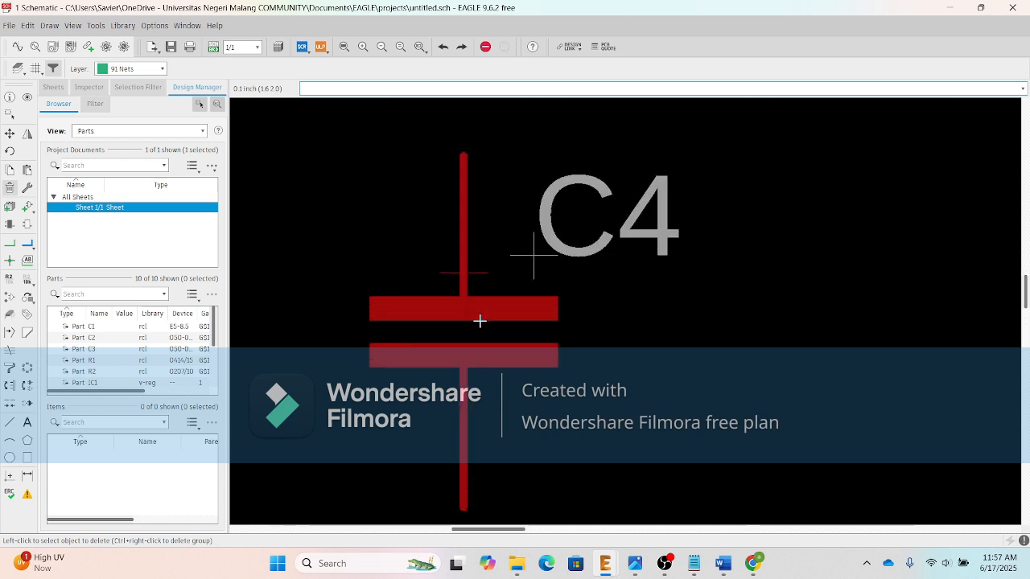
left_click(462, 274)
scroll(463, 275, "down", 5)
scroll(463, 275, "up", 1)
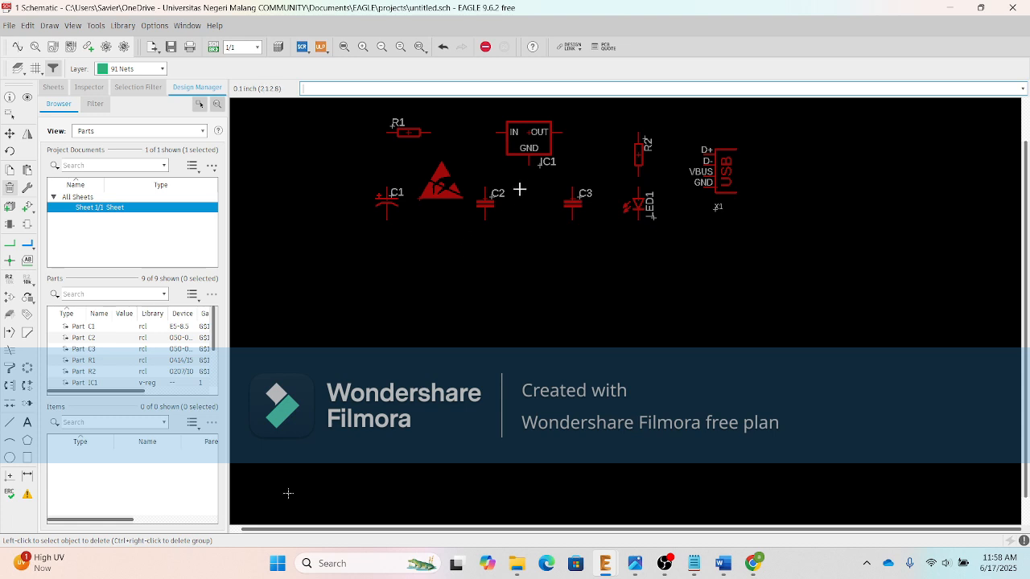
Step: Zoom the schematic in and out and fit all components in the view
scroll(502, 281, "down", 3)
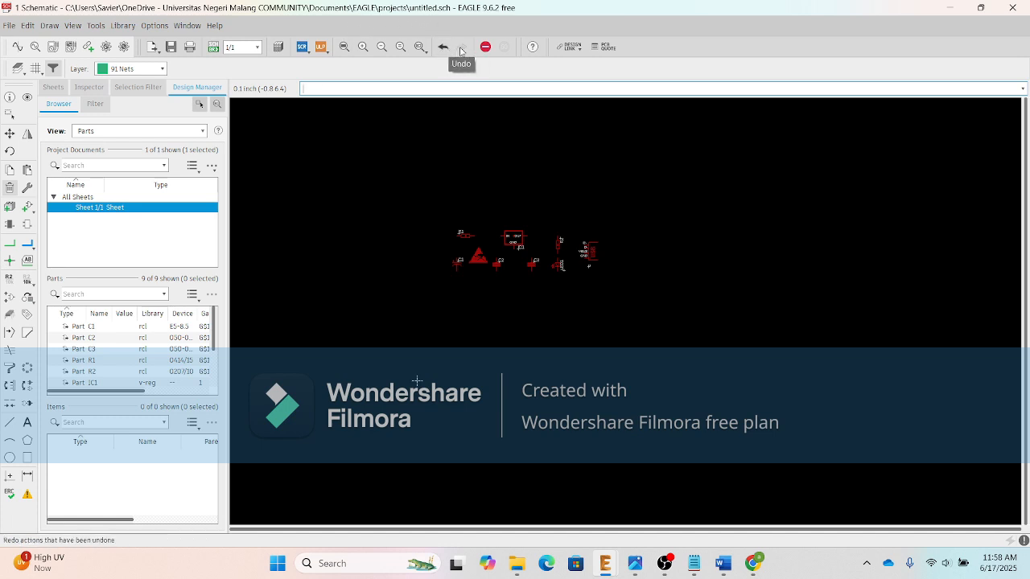
left_click(362, 46)
left_click(363, 46)
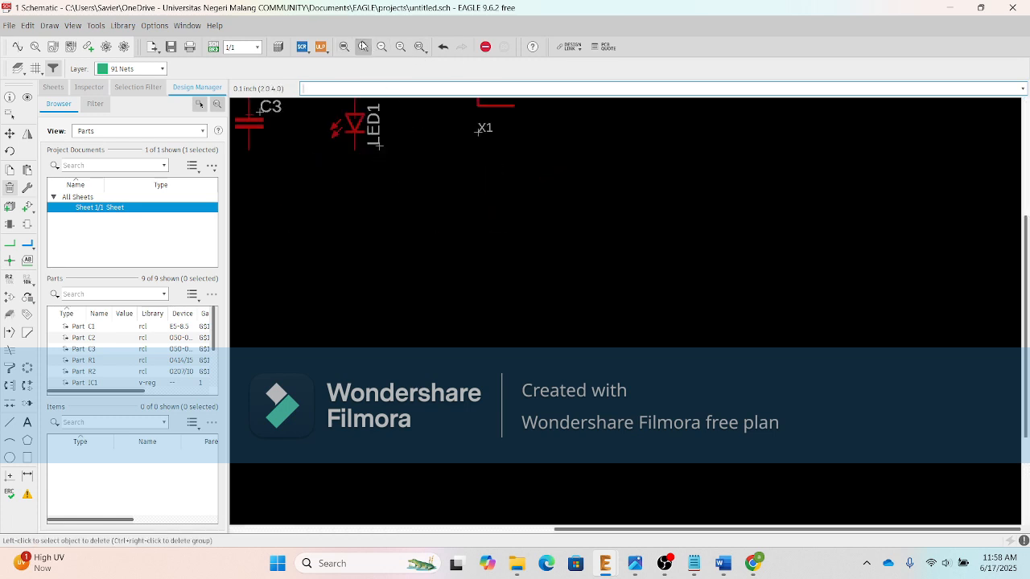
left_click(376, 48)
left_click(376, 48)
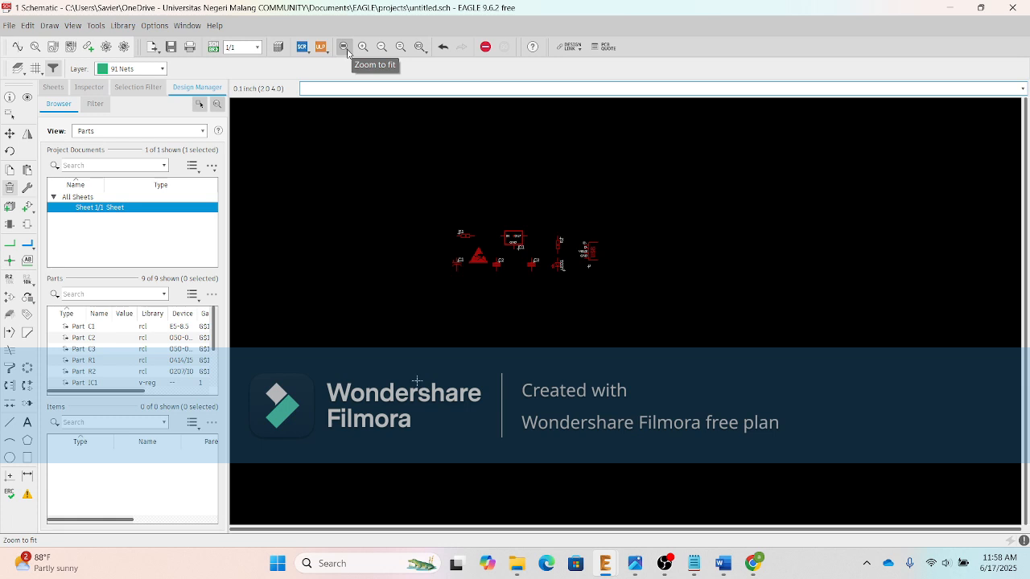
left_click(345, 46)
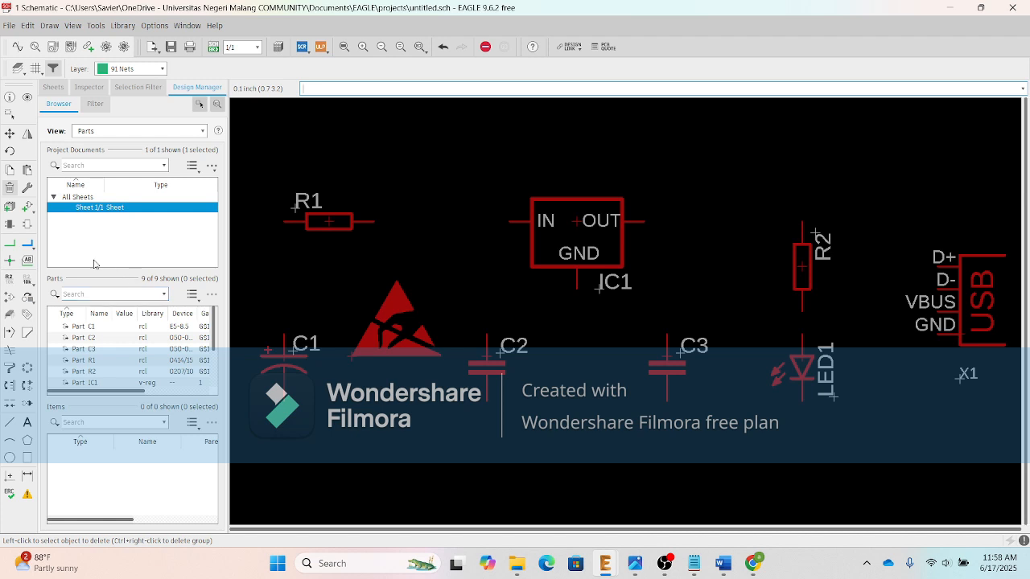
Step: Activate the Net tool, examine the wiring in the reference image in Photos, and return to the EAGLE schematic
left_click(11, 244)
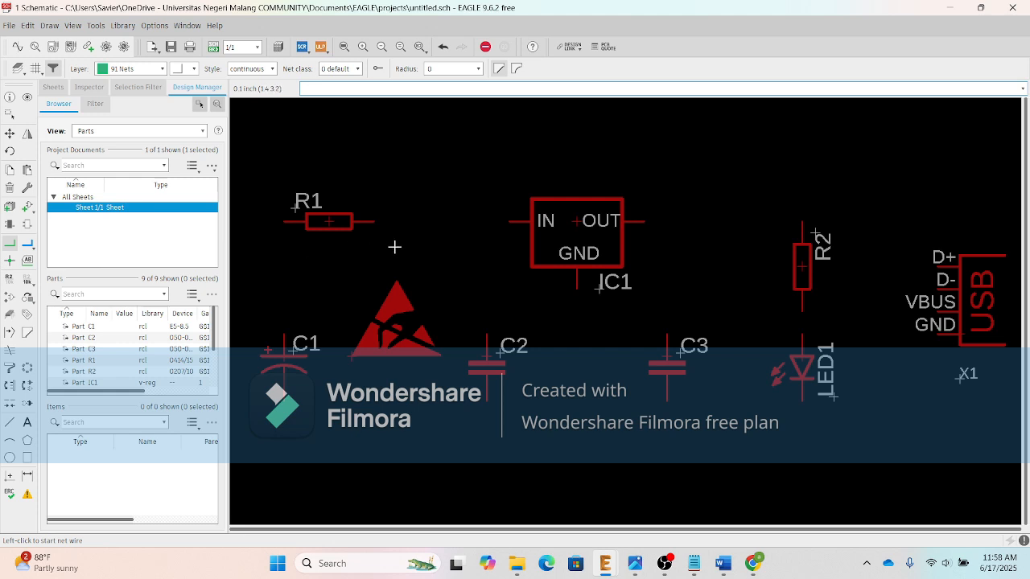
scroll(514, 270, "down", 1)
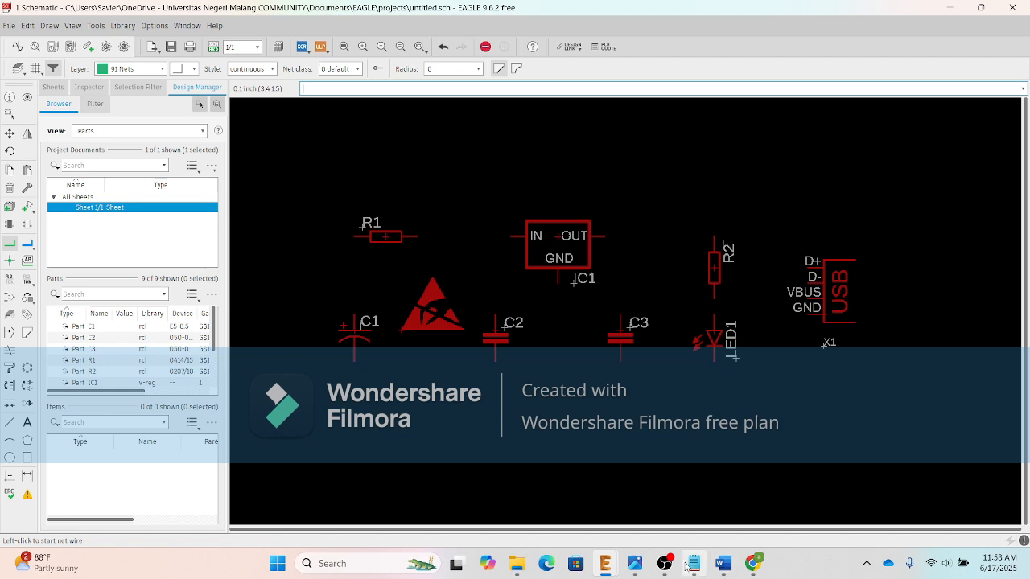
mouse_move(703, 573)
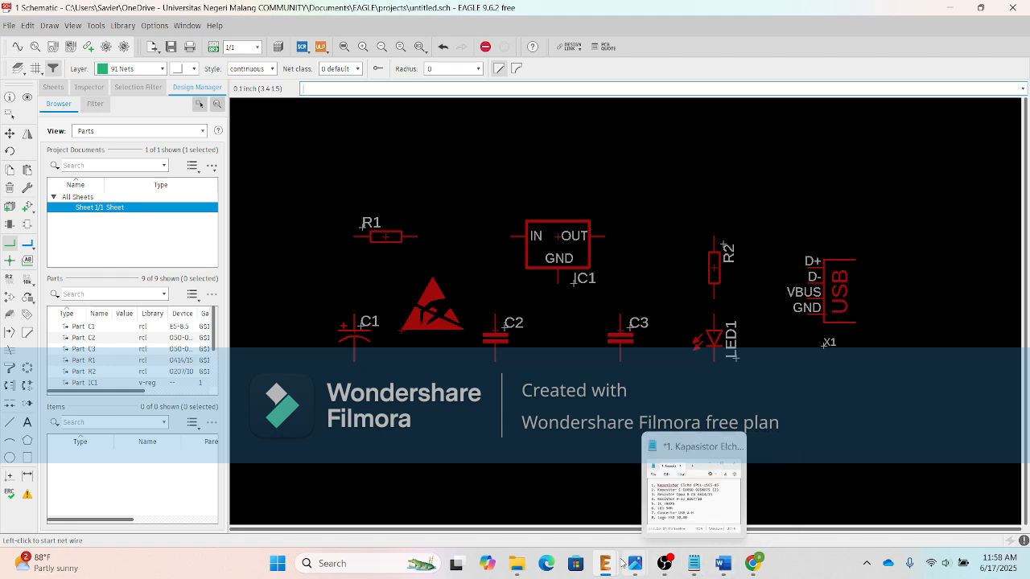
mouse_move(630, 559)
left_click(661, 514)
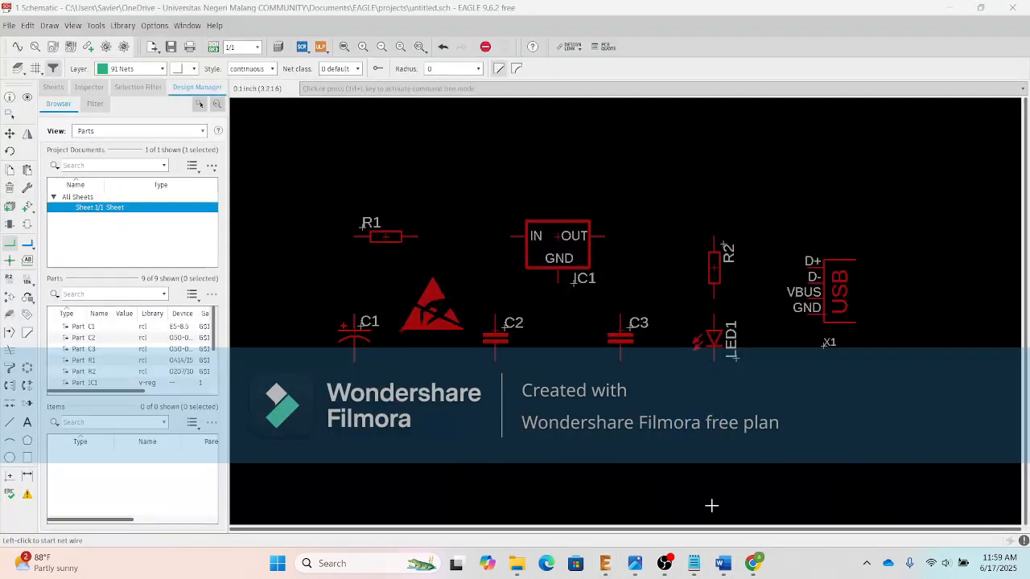
left_click(681, 505)
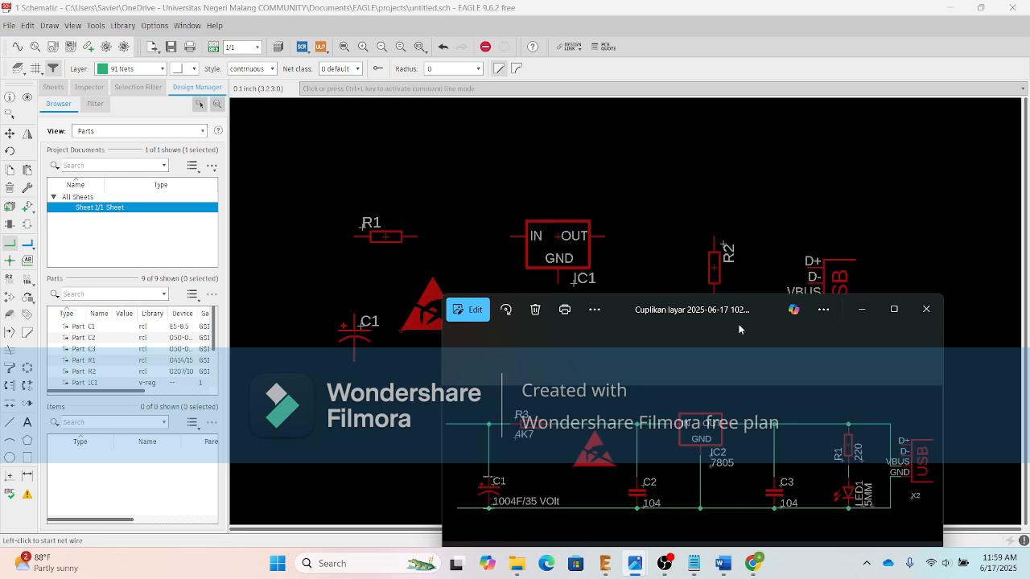
left_click_drag(689, 310, 705, 104)
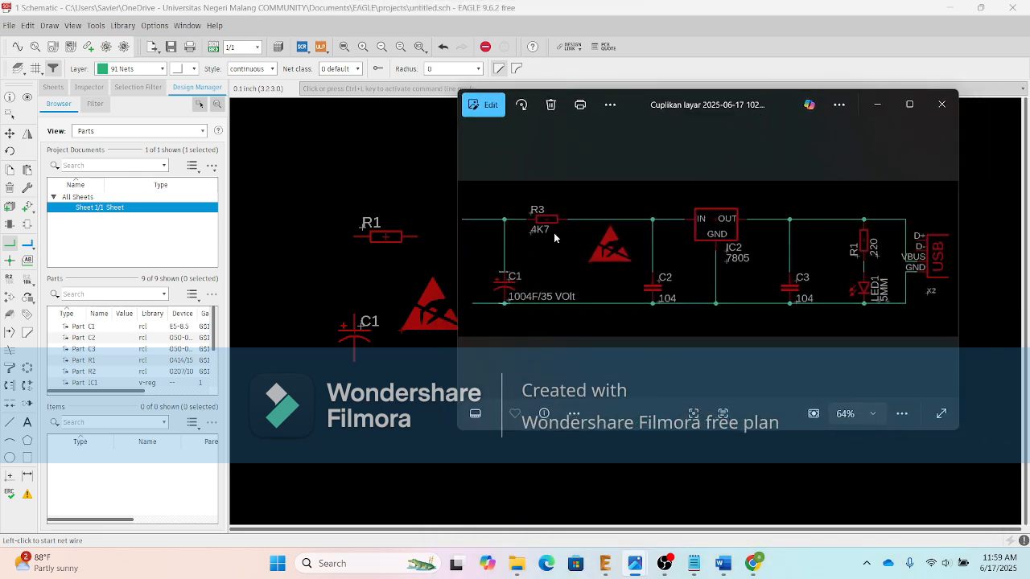
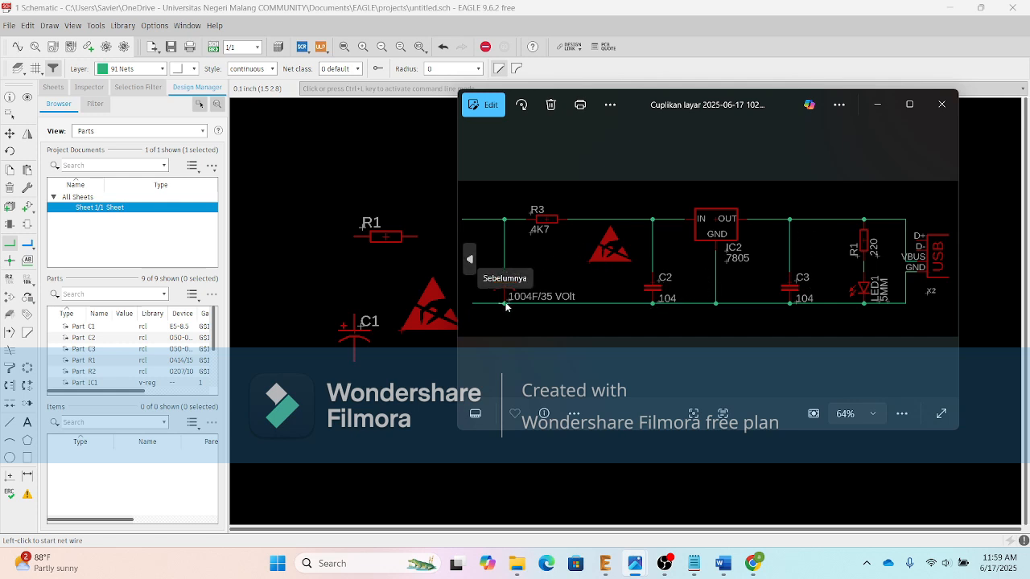
left_click(875, 105)
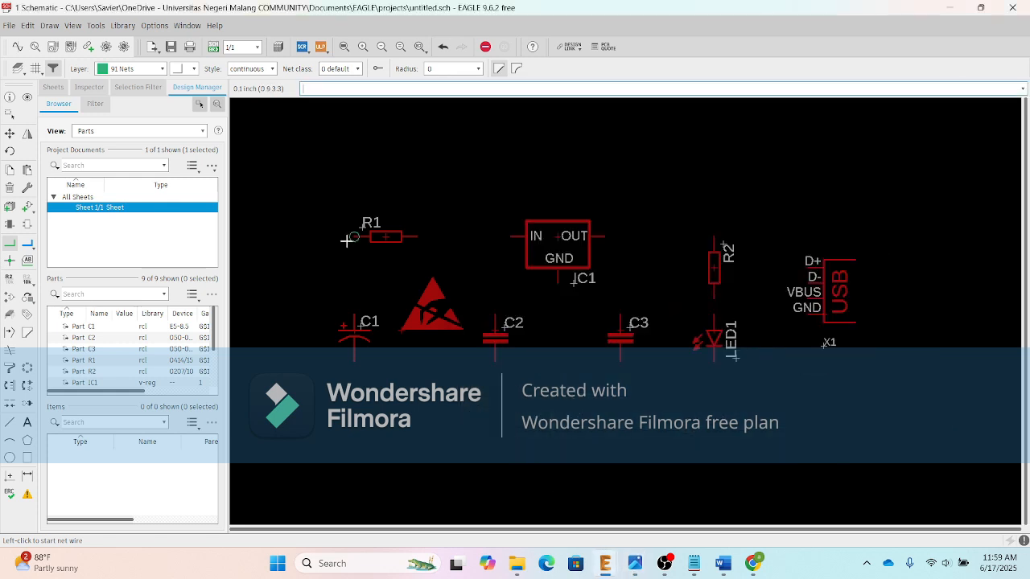
Step: Wire R1's right end to IC1's IN pin, C2's upper pin to that net, and C1's upper pin to R1's left end
left_click(416, 238)
left_click(513, 236)
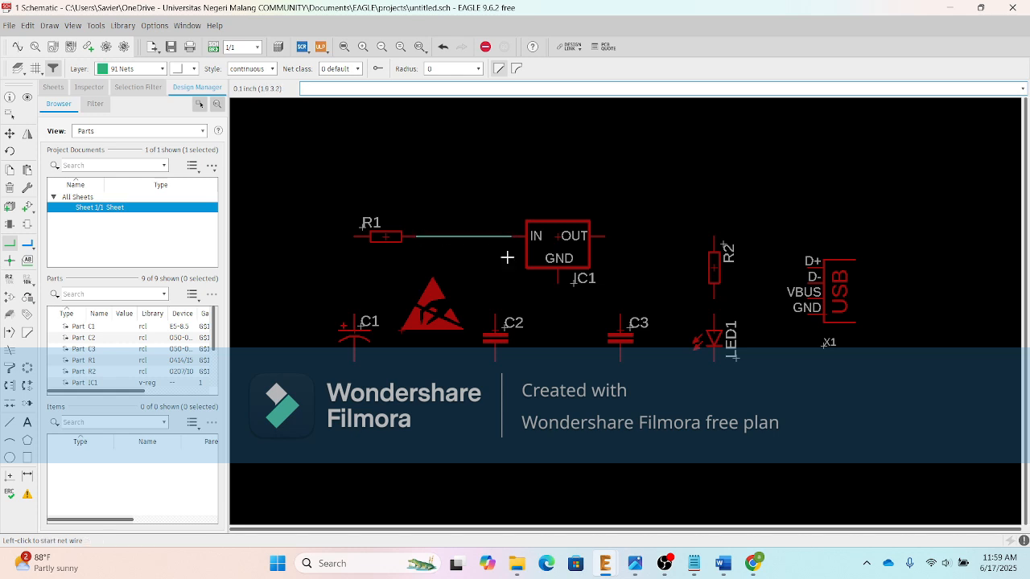
left_click(496, 316)
left_click(496, 237)
left_click(355, 315)
left_click(355, 238)
Step: Draw the ground net joining C1, C2, C3 and IC1's GND pin, and wire C3's upper pin to IC1's OUT pin
left_click(355, 361)
left_click(494, 362)
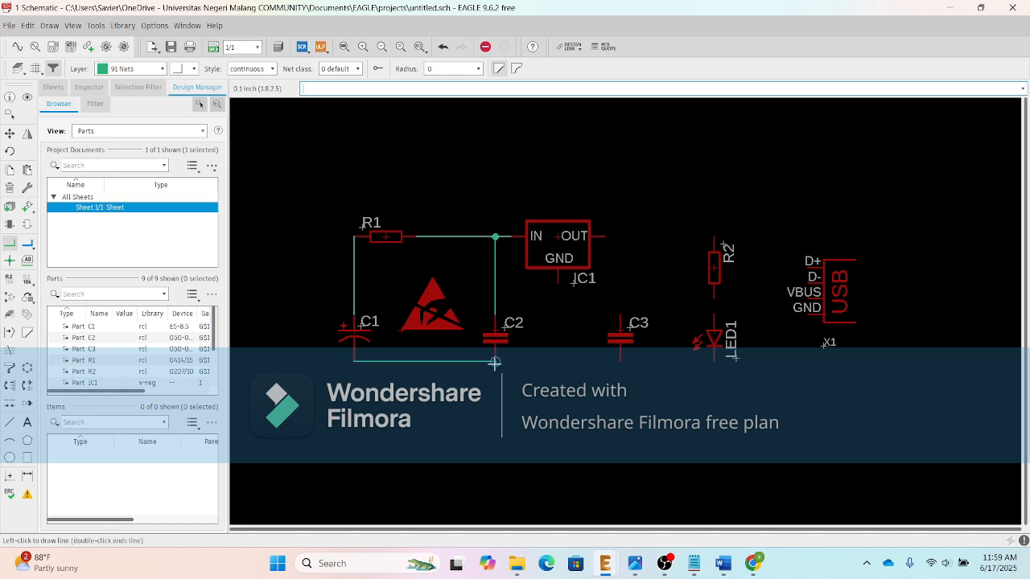
left_click(620, 362)
left_click(620, 316)
left_click(605, 237)
left_click(559, 284)
left_click(559, 362)
Step: Wire R2 between the IC1 output net and LED1, and connect LED1's lower pin to the ground net at C3
left_click(713, 237)
left_click(620, 237)
left_click(713, 314)
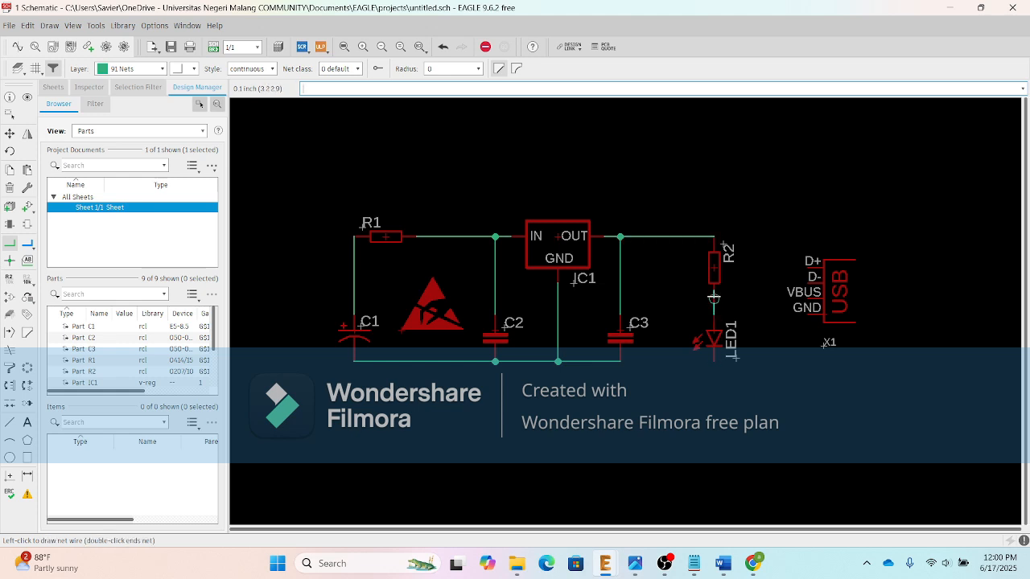
left_click(714, 298)
left_click(714, 362)
left_click(622, 362)
Step: Connect USB connector X1's GND pin to the ground net at LED1 and its VBUS pin to the output net at R2
left_click(714, 362)
left_click(807, 315)
left_click(808, 298)
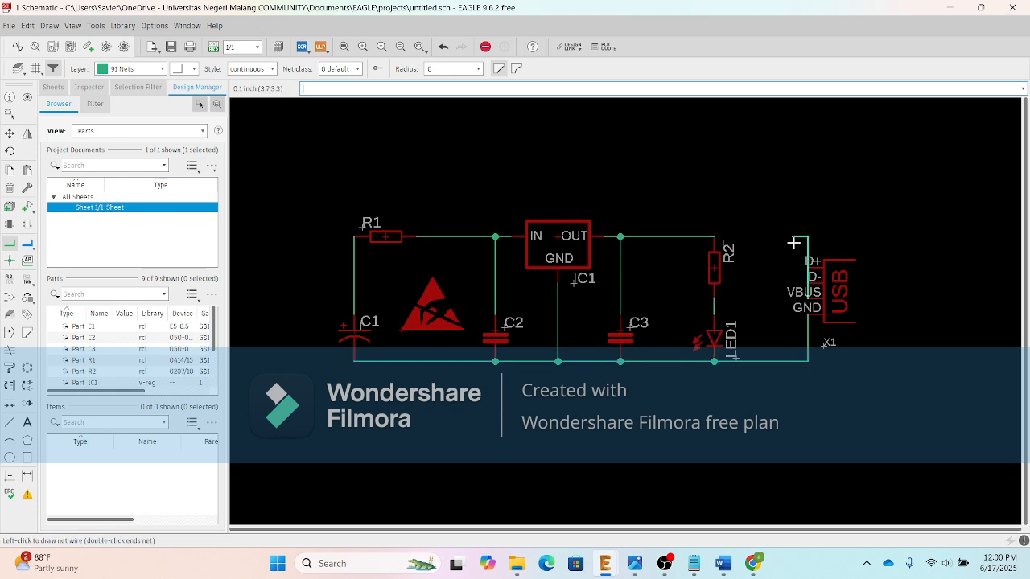
left_click(794, 237)
left_click(714, 236)
Step: Extend the input net and the ground net a short distance left of C1 as open wire ends
left_click(355, 237)
double_click(301, 233)
left_click(355, 361)
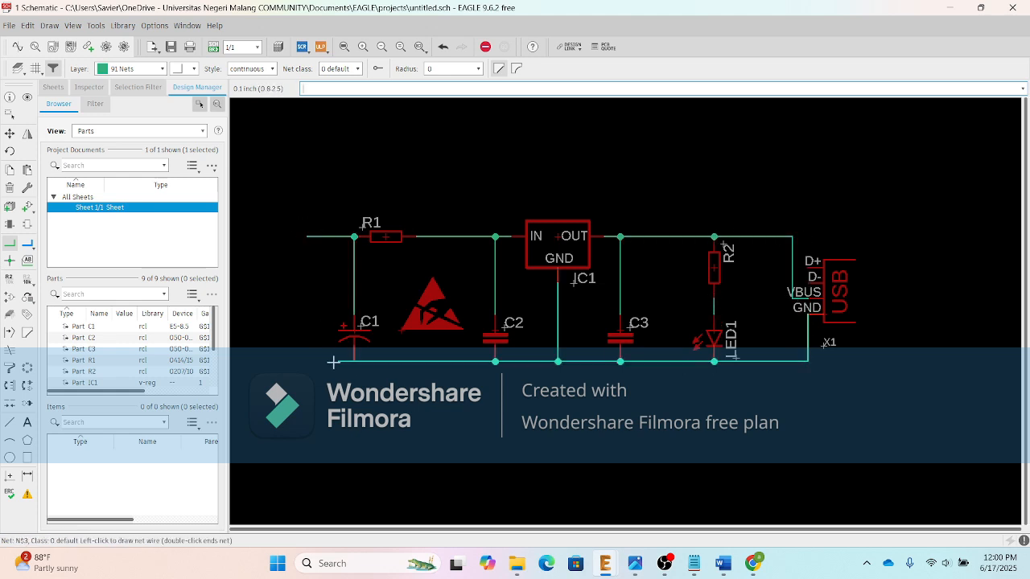
double_click(307, 362)
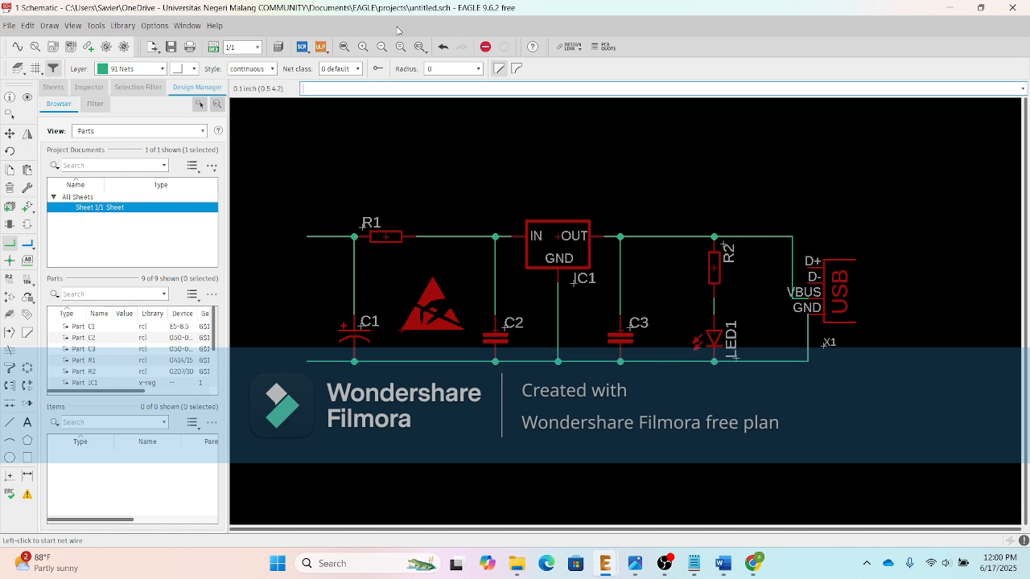
Step: Open the reference schematic image in Photos and place it over the right part of the schematic, leaving R1 and C1 visible for comparison
left_click(366, 48)
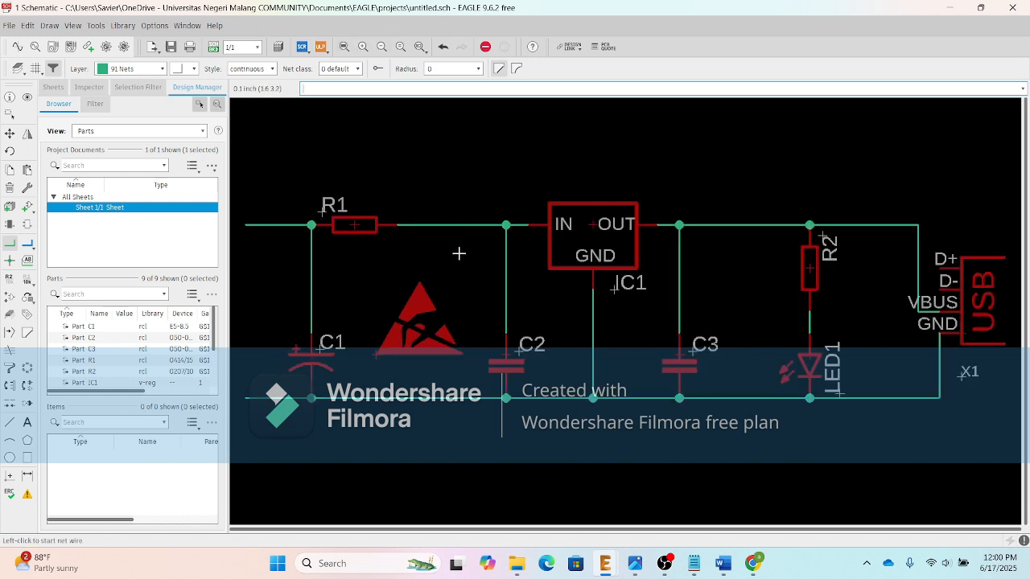
scroll(591, 285, "down", 1)
scroll(591, 286, "down", 1)
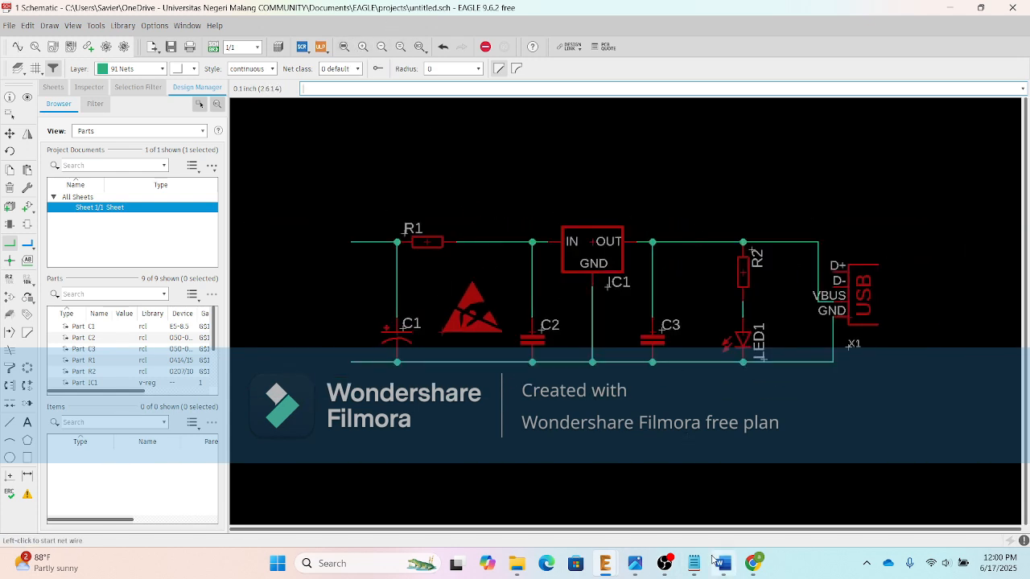
mouse_move(634, 563)
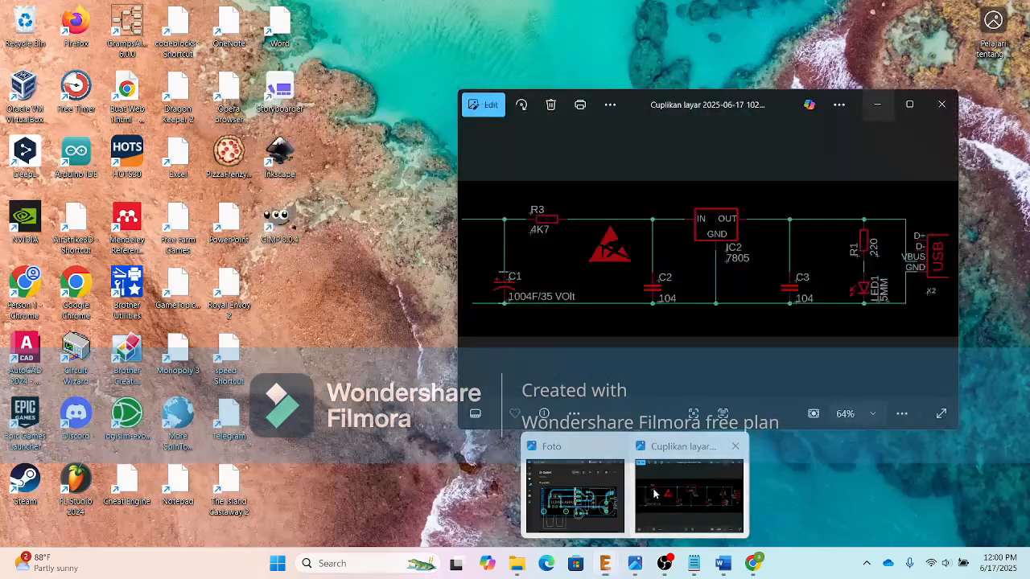
left_click(654, 494)
left_click_drag(761, 105, 472, 106)
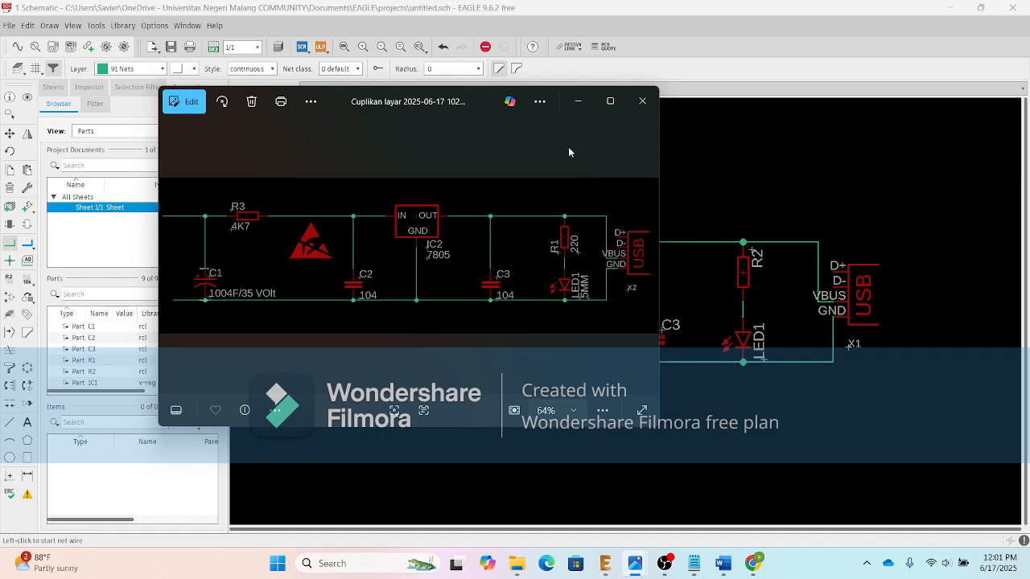
left_click_drag(481, 103, 822, 77)
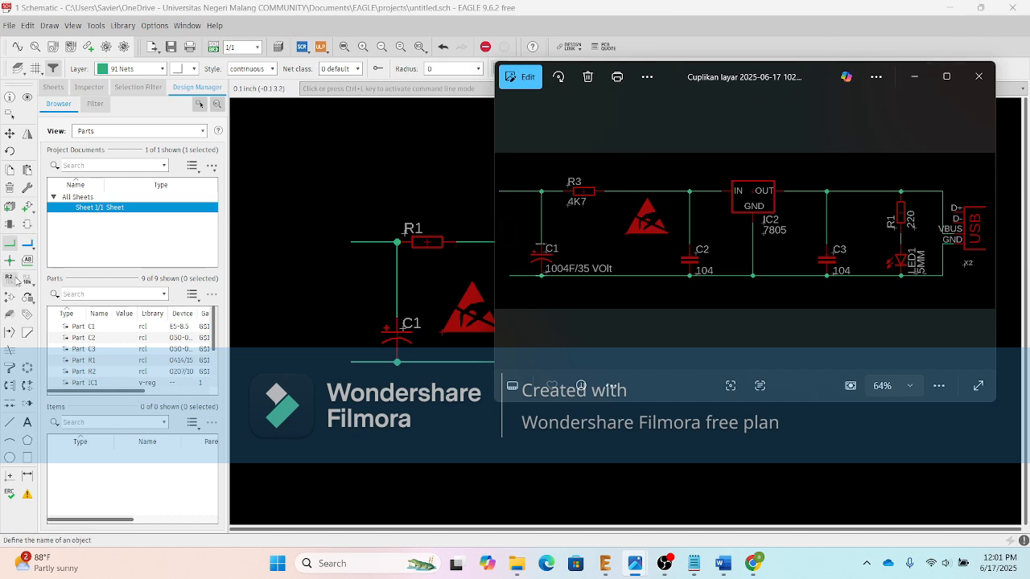
left_click(325, 177)
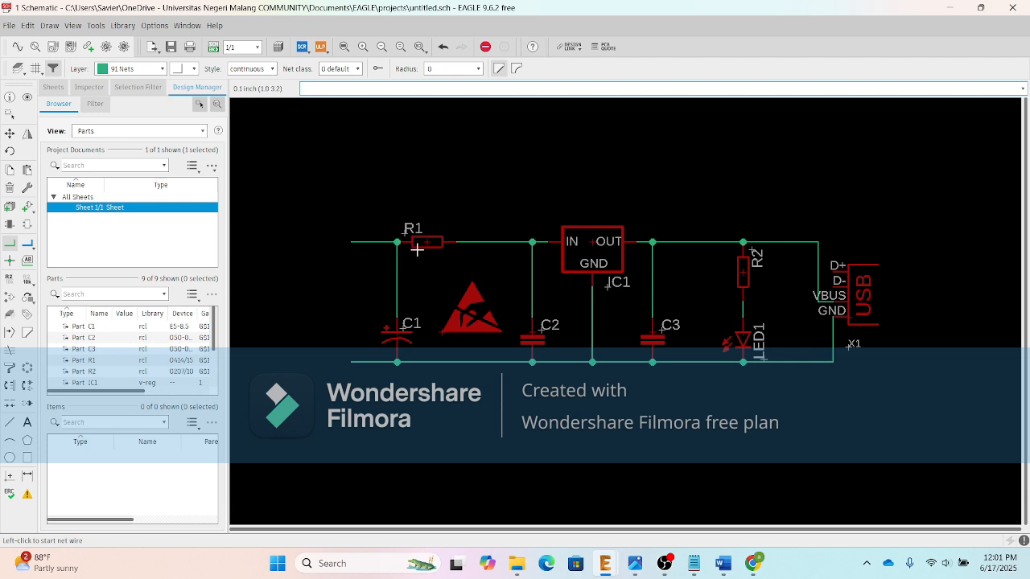
left_click(10, 260)
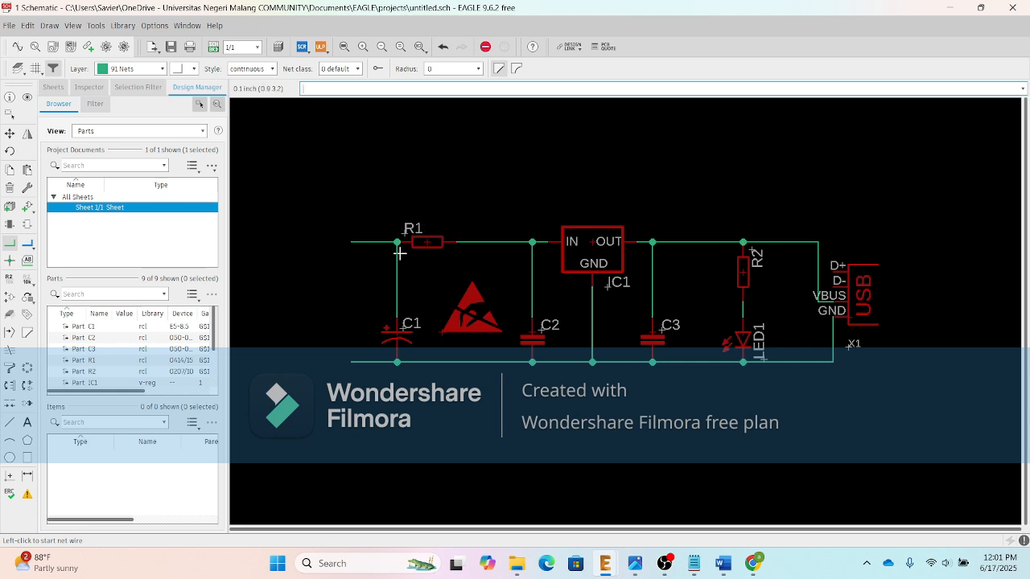
left_click(10, 280)
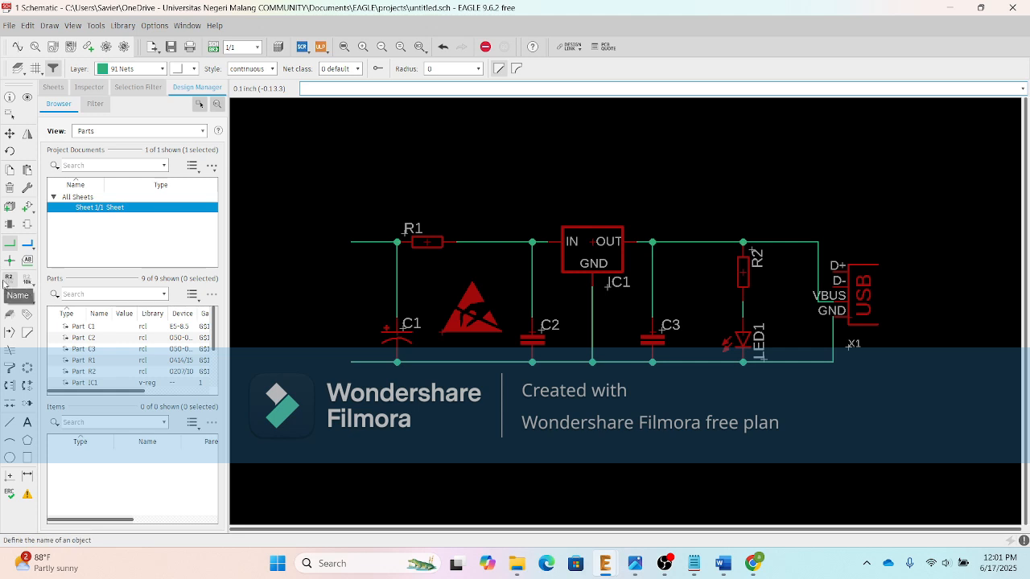
left_click(427, 241)
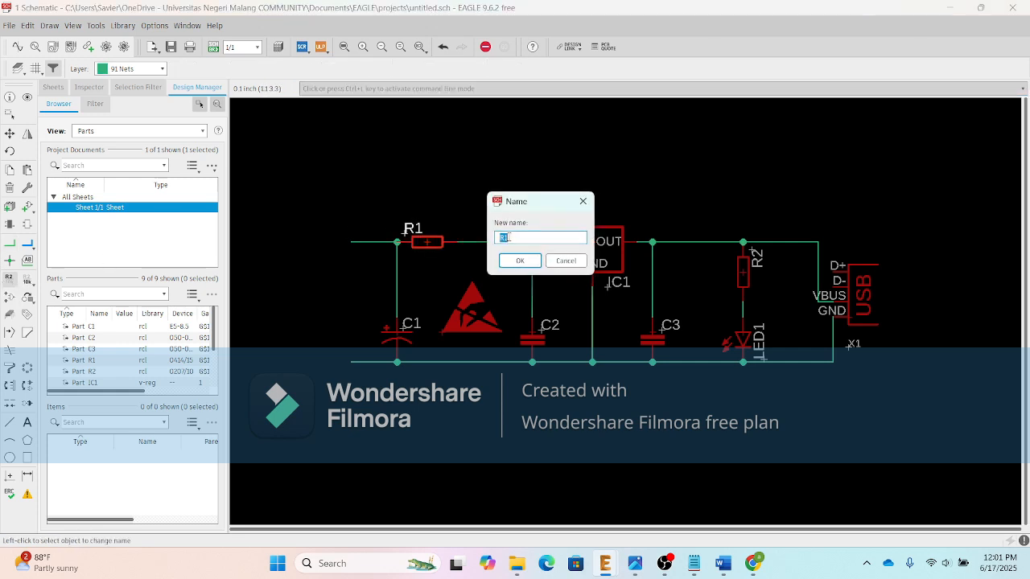
left_click(583, 200)
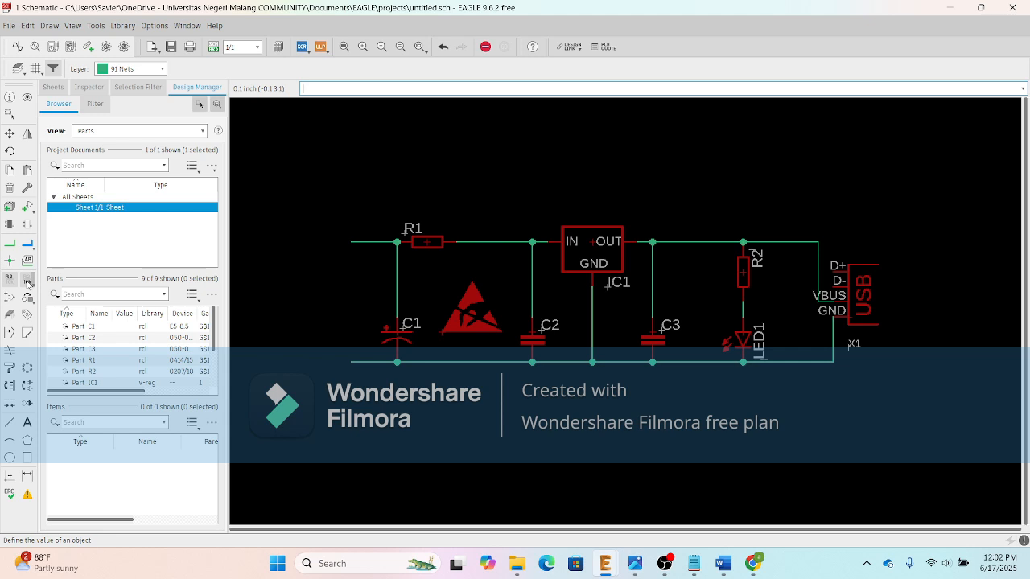
Step: Set resistor R1's value to 4K7, checking it against R3 in the reference schematic image in Photos
left_click(27, 282)
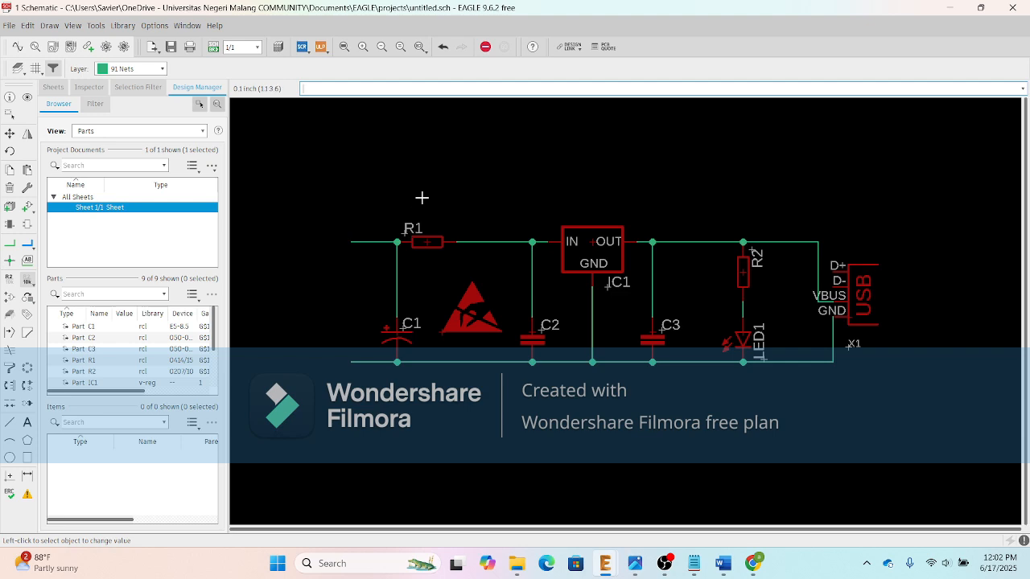
left_click(427, 241)
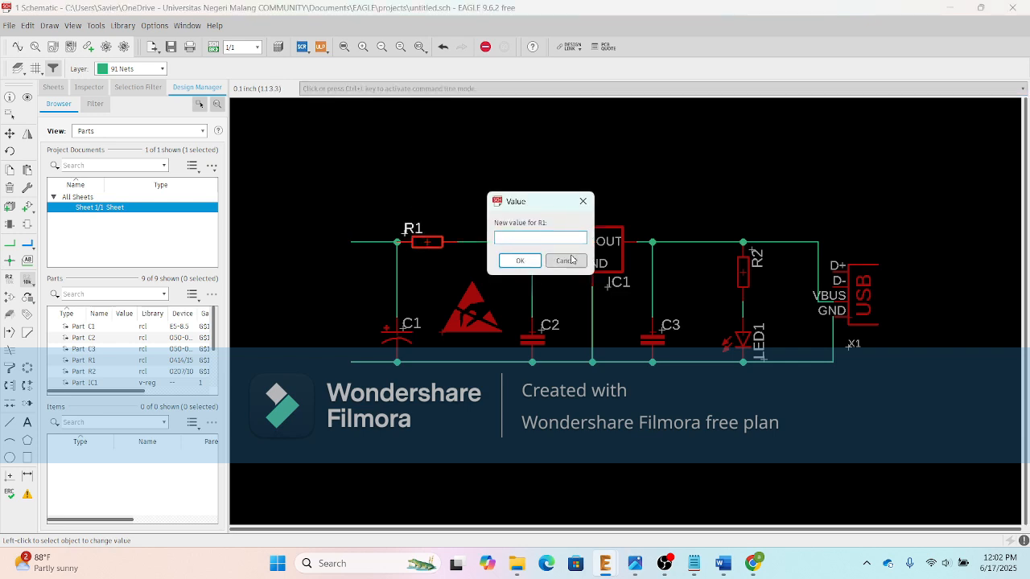
mouse_move(692, 561)
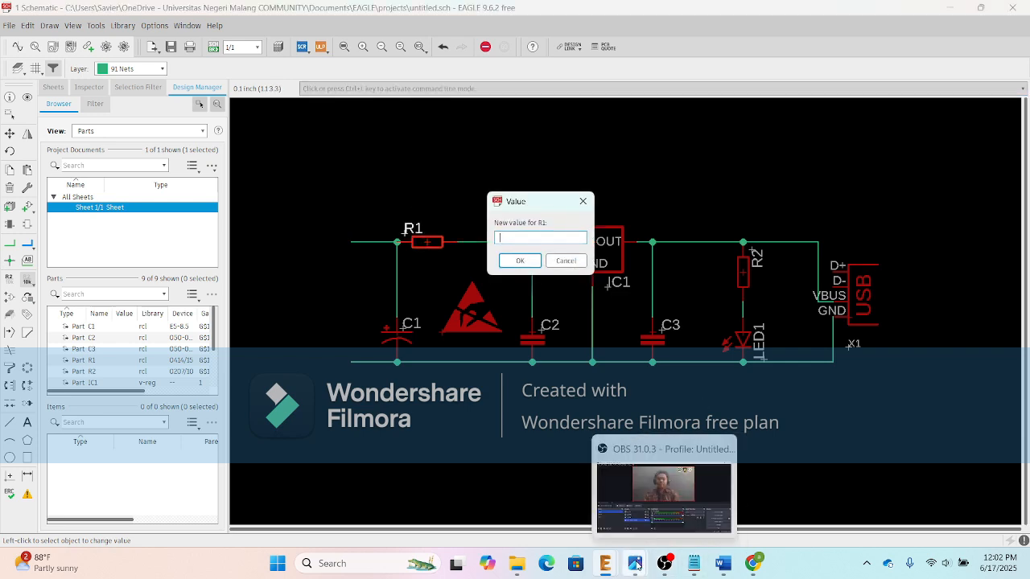
left_click(676, 503)
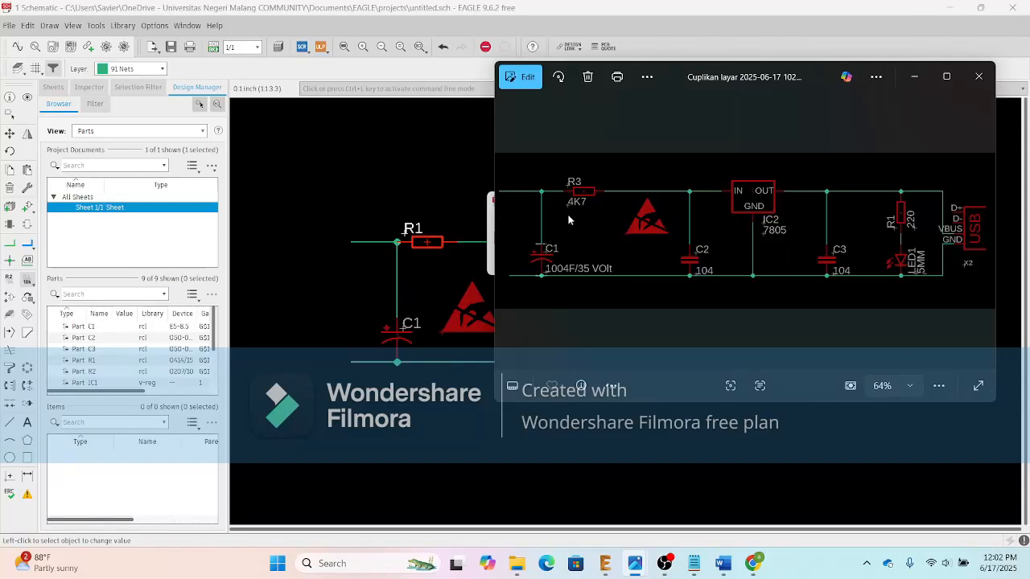
left_click(914, 76)
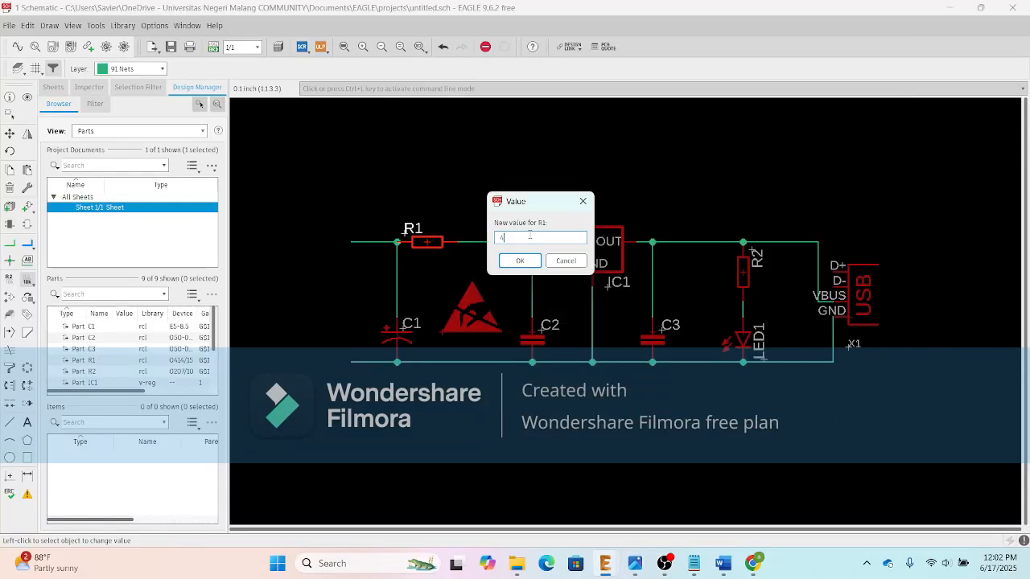
type("7")
left_click(520, 261)
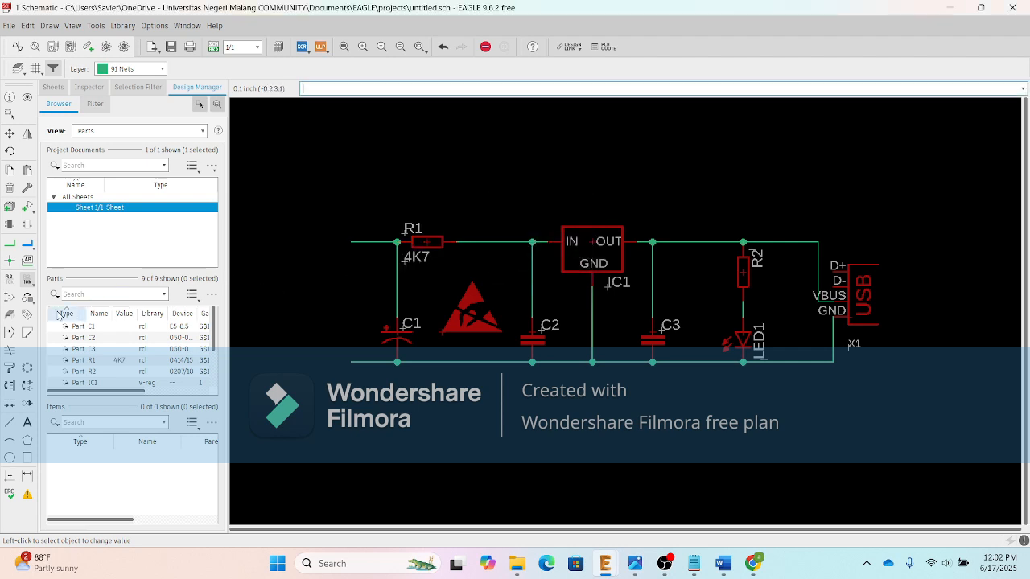
Step: Set capacitor C1's value to 1004F/35 Volt
left_click(398, 332)
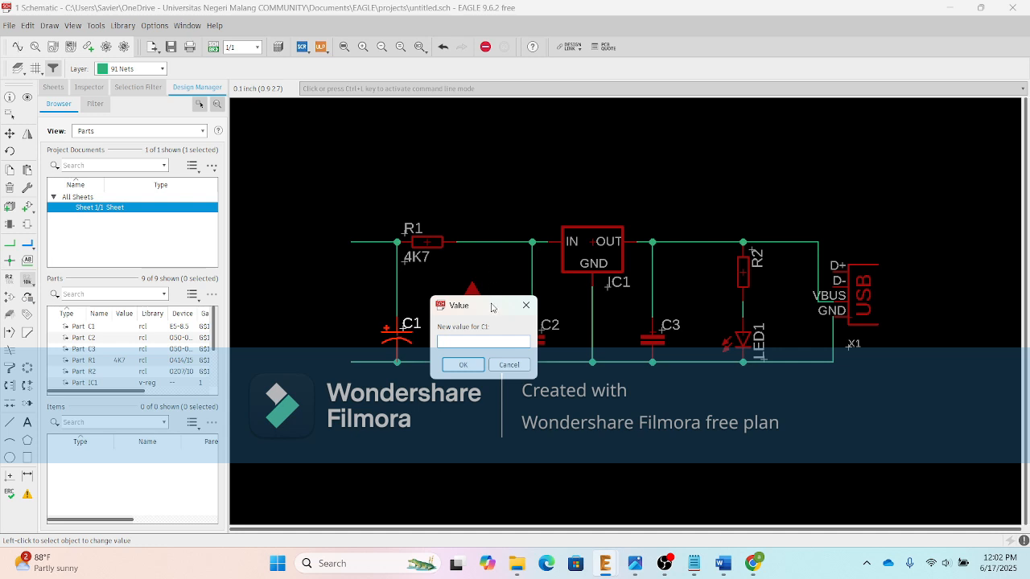
type("1004f")
key("BackSpace")
type("F/35 Volt")
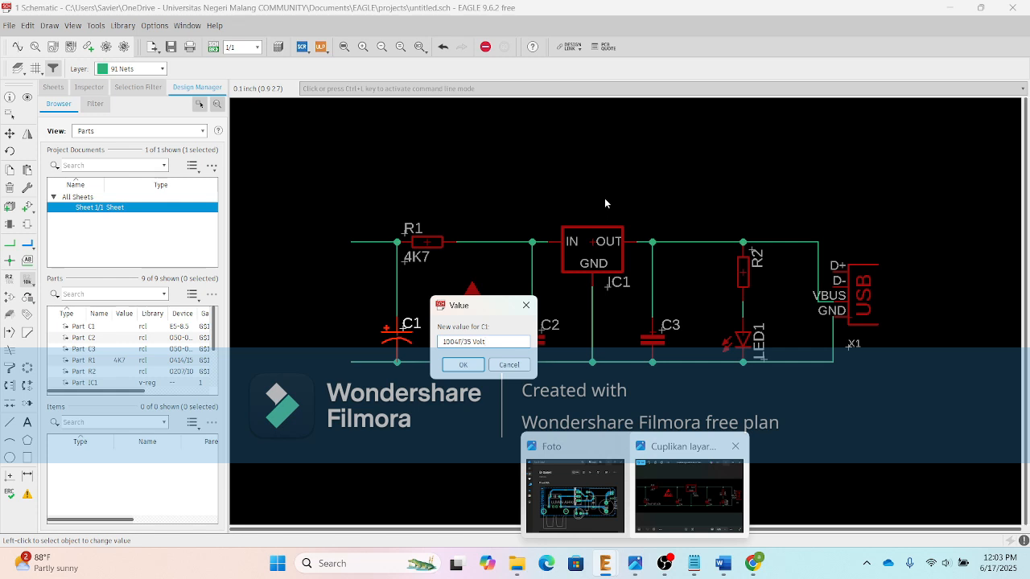
key("Return")
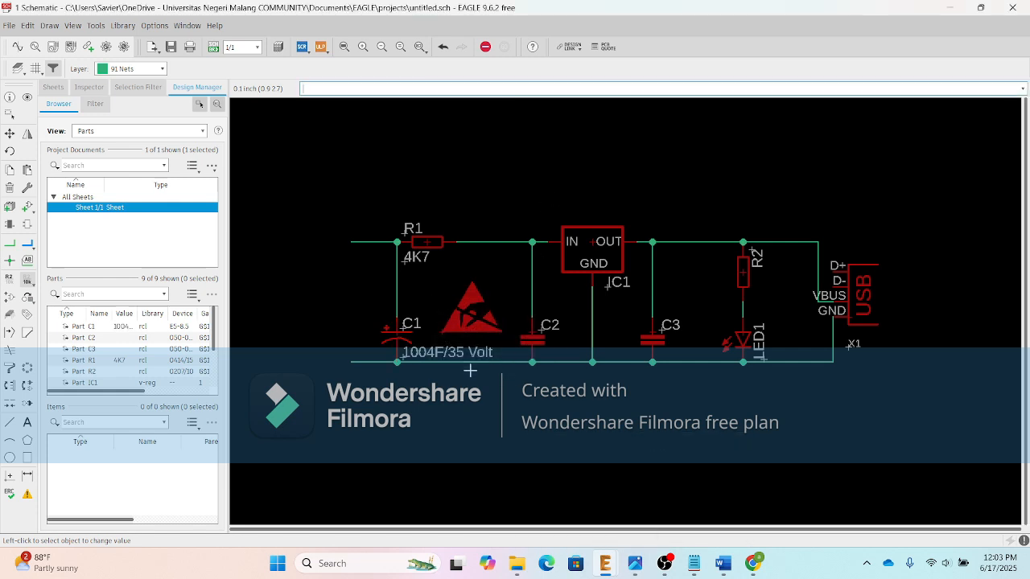
Step: Set the values of capacitors C2 and C3 to 104
left_click(537, 336)
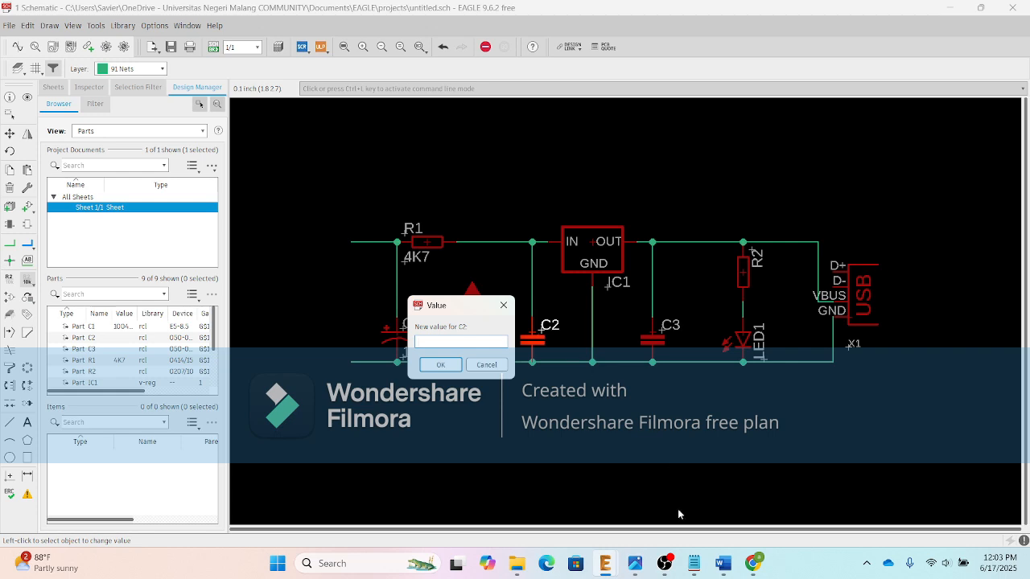
mouse_move(634, 563)
mouse_move(670, 492)
key("Return")
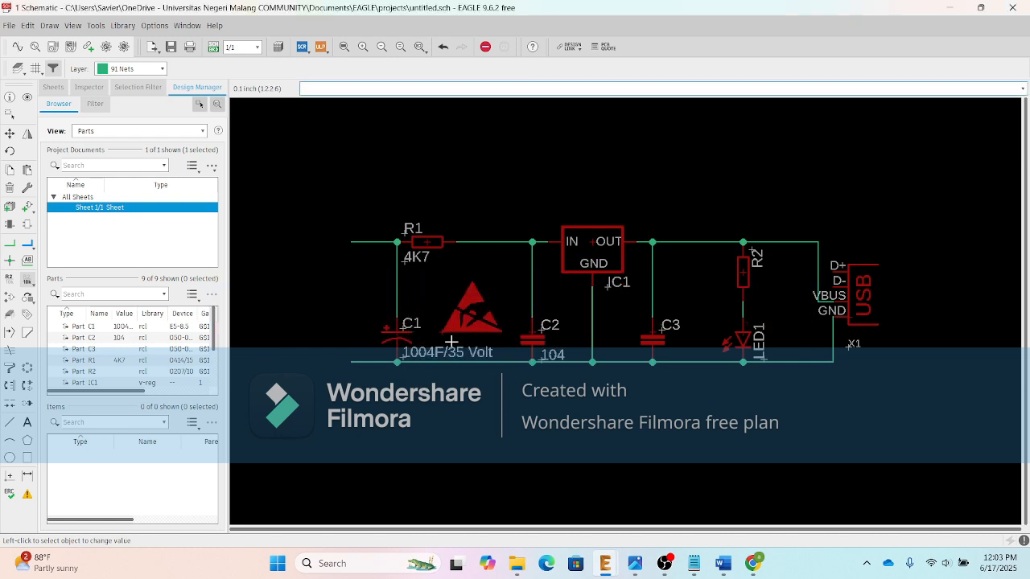
left_click(654, 331)
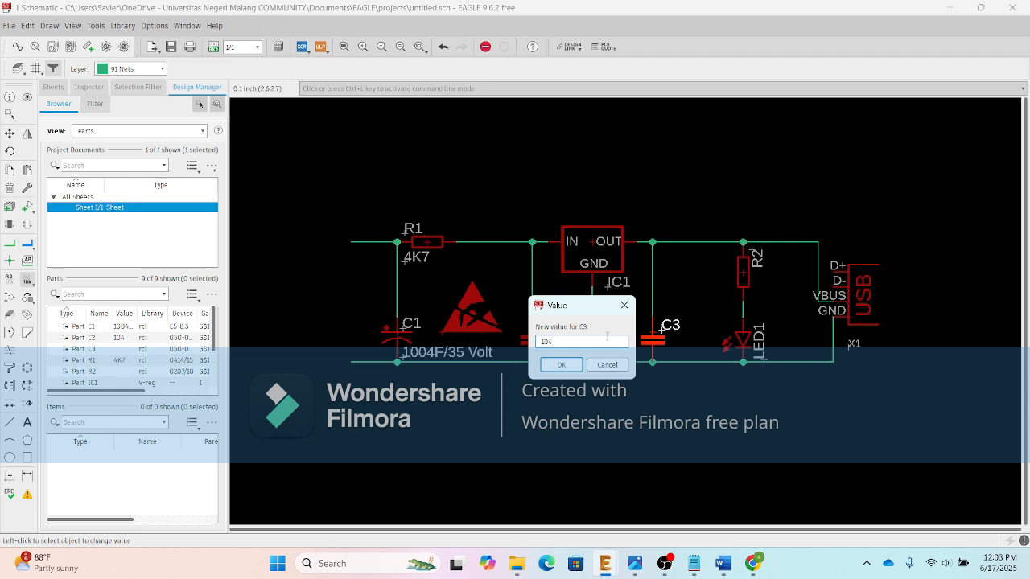
key("Return")
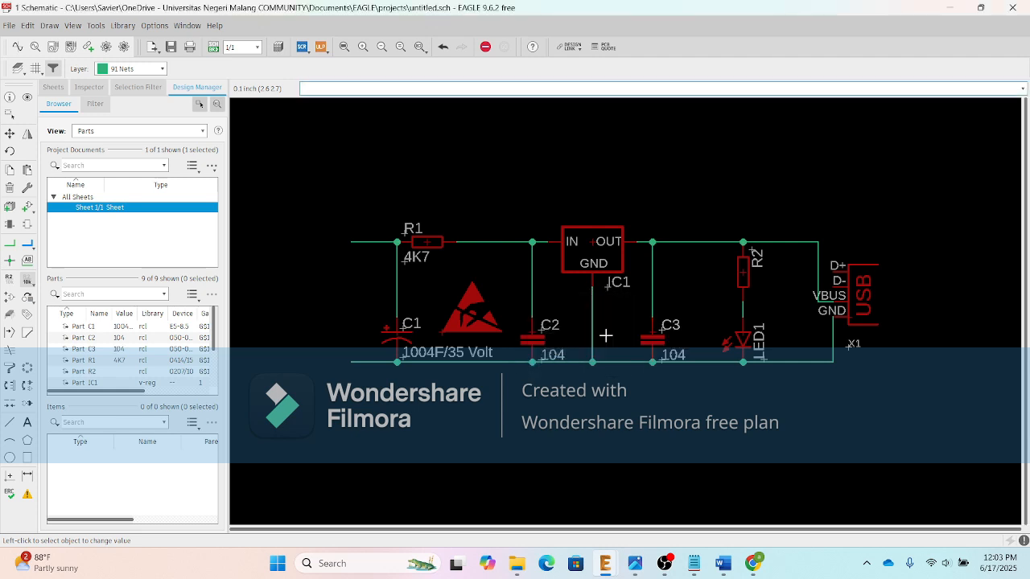
Step: Set resistor R2's value to 220 and LED1's value to 5MM
left_click(744, 271)
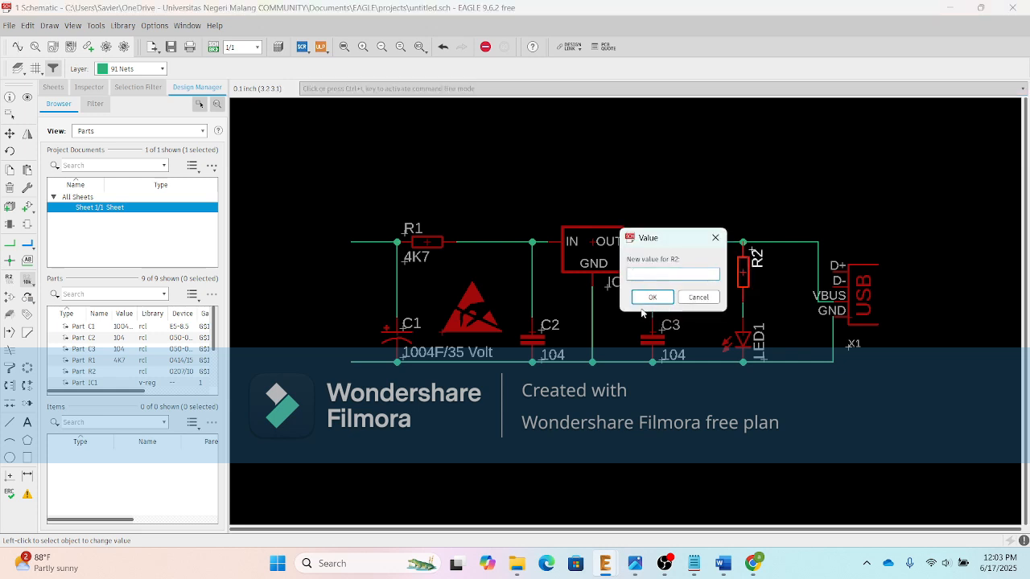
key("Return")
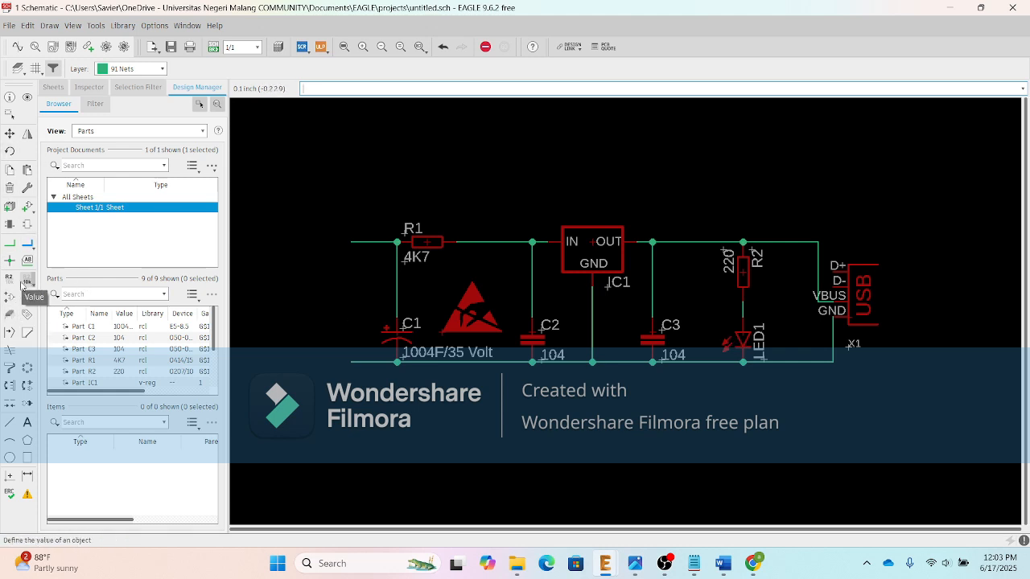
left_click(28, 281)
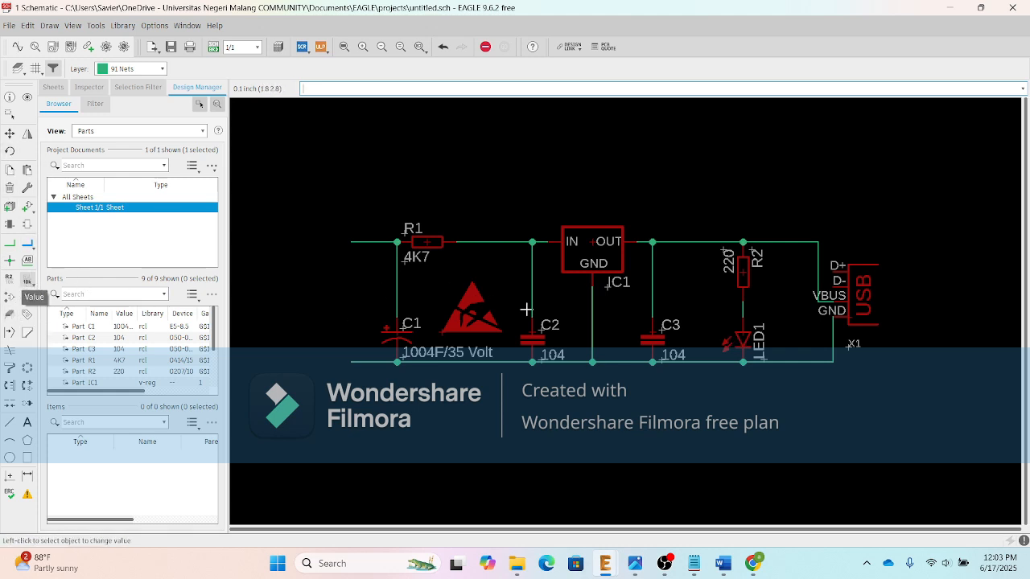
left_click(741, 335)
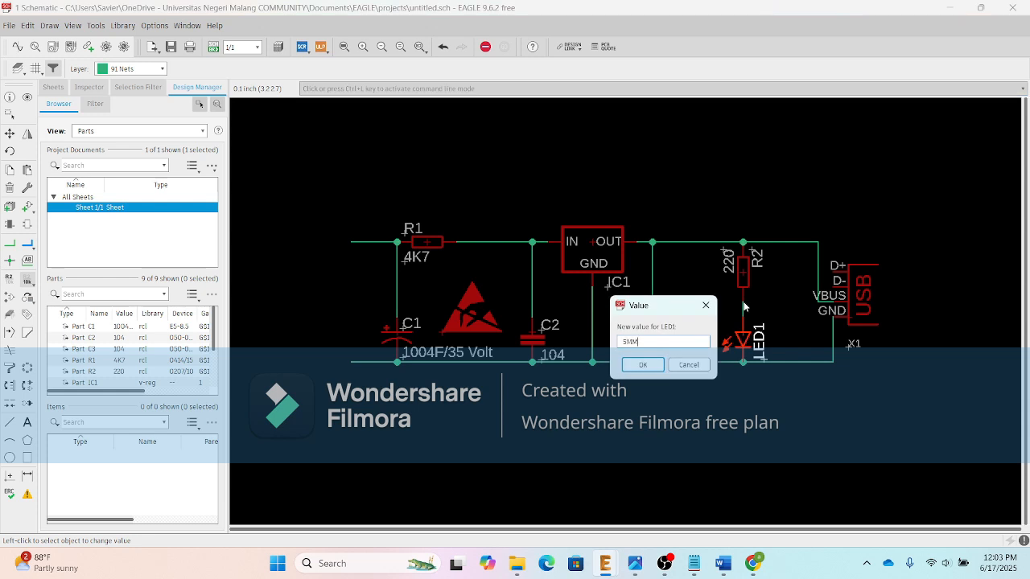
type("5MM")
key("Return")
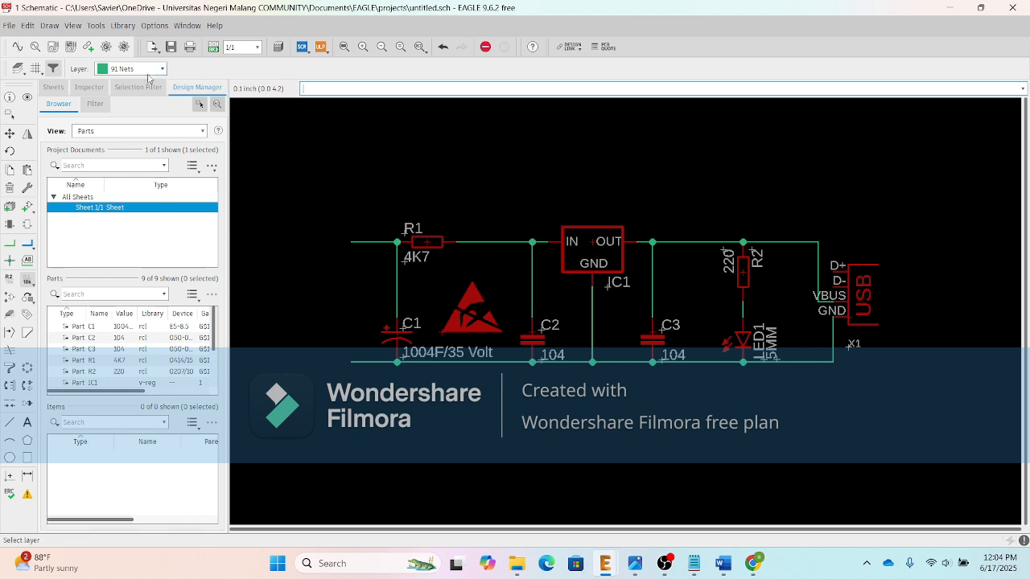
Step: Generate the board untitled.brd from the finished schematic
left_click(12, 26)
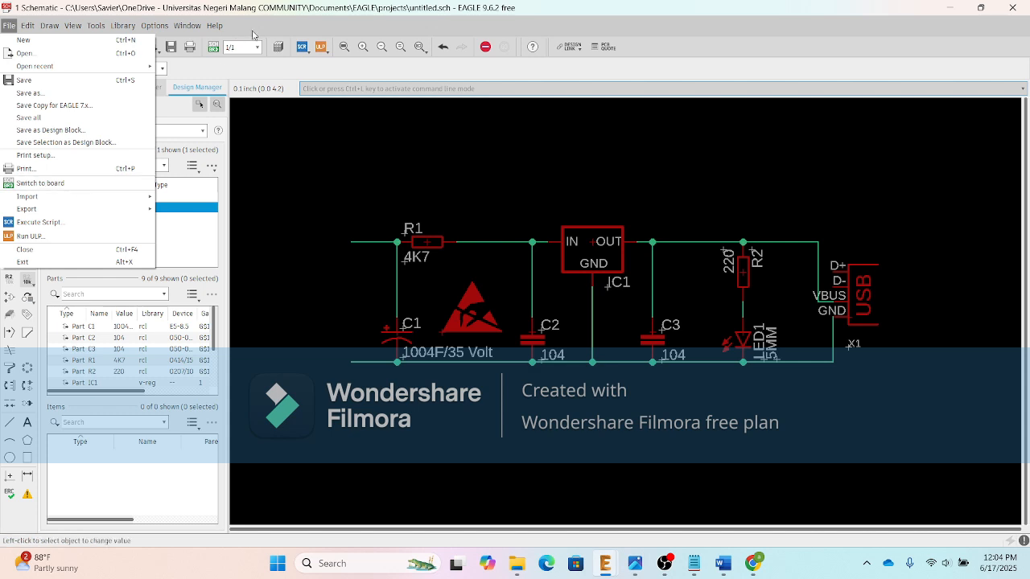
left_click(213, 47)
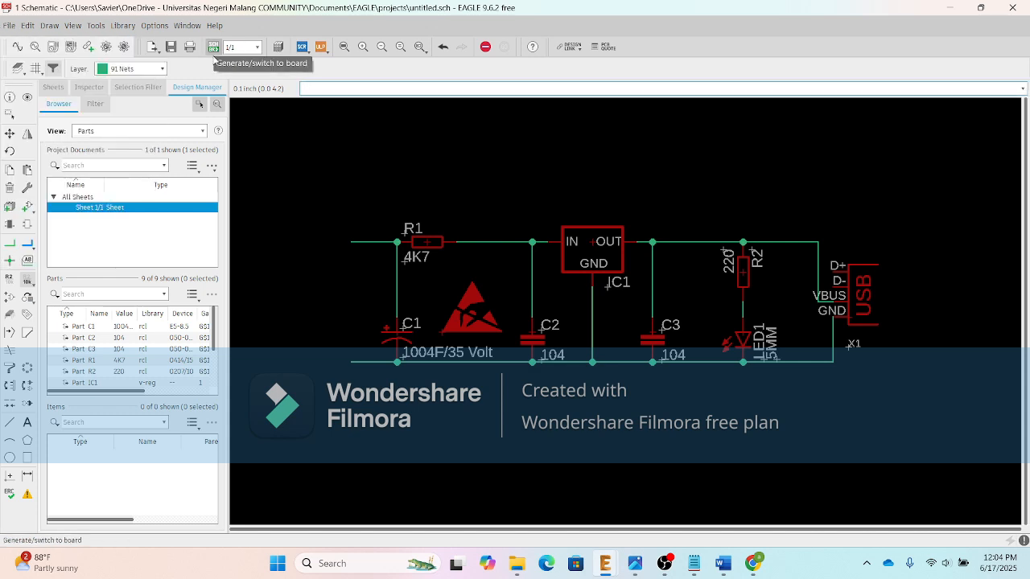
left_click(213, 48)
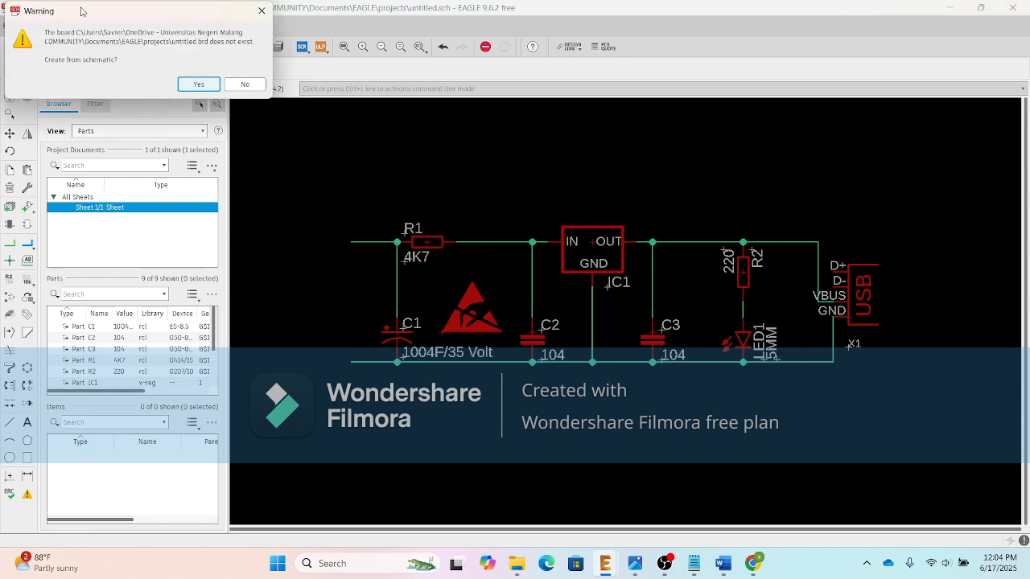
left_click_drag(80, 11, 215, 68)
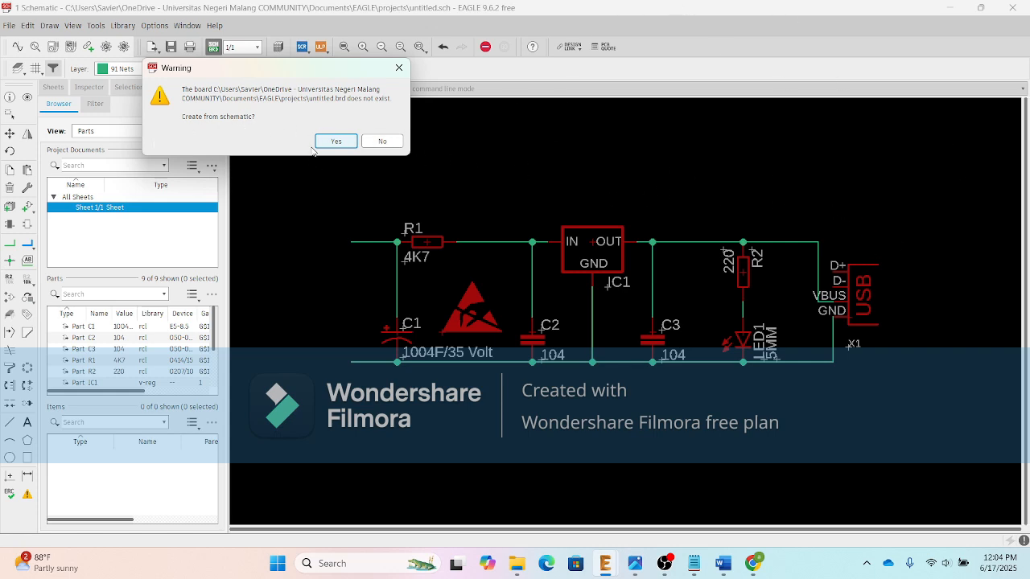
left_click(336, 142)
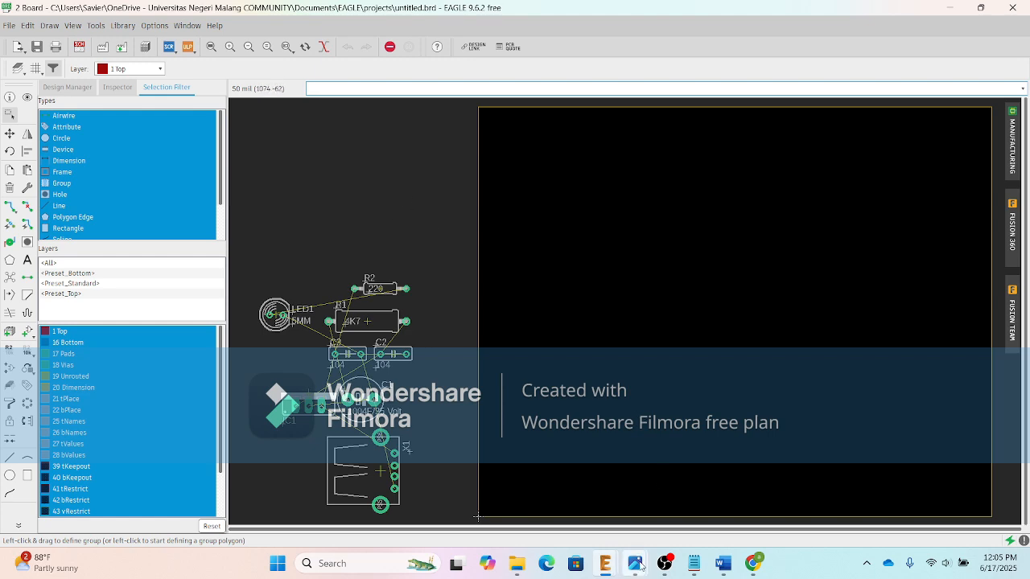
Step: Switch to the Photos gallery to consult the reference PCB layout image
mouse_move(635, 563)
left_click(587, 499)
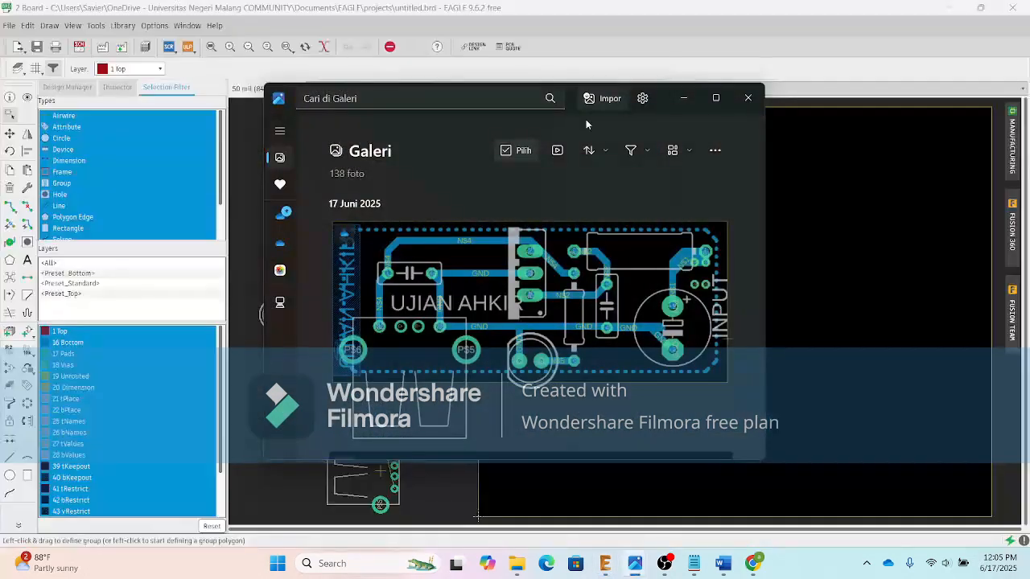
Step: Switch from the photo gallery to the reference screenshot of the finished PCB layout and show it beside the board
left_click(683, 98)
mouse_move(635, 563)
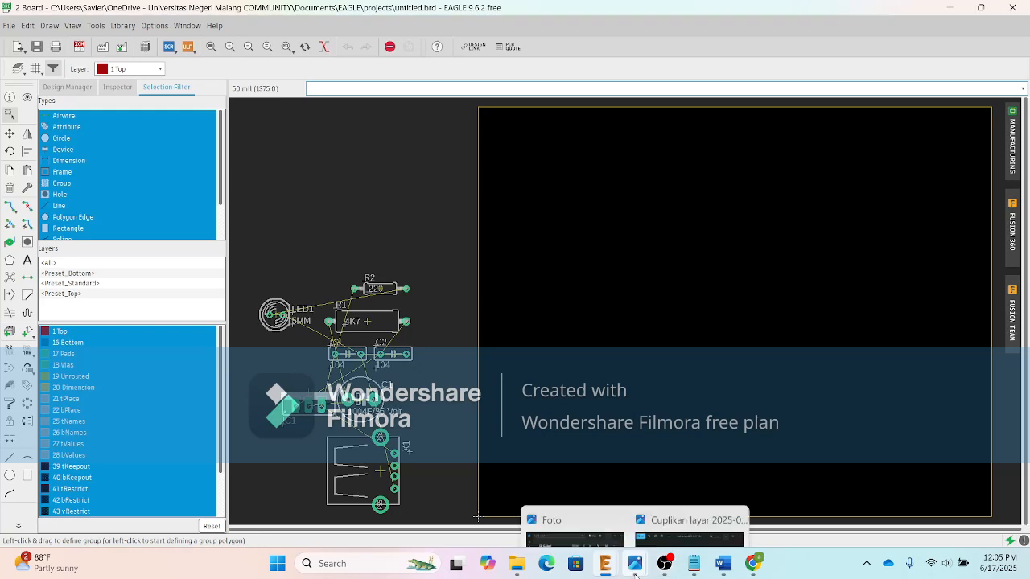
left_click(672, 475)
key("Right")
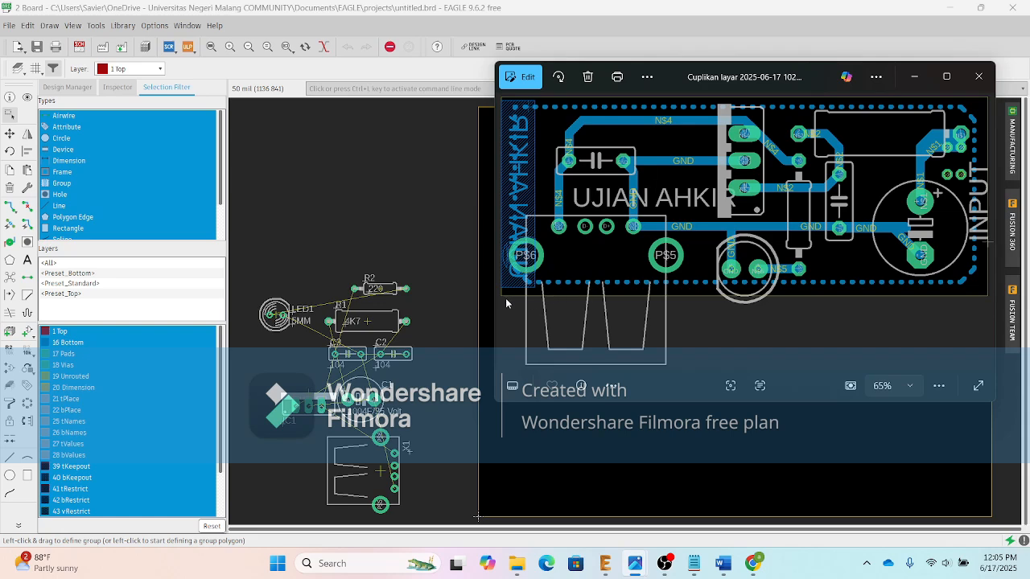
Step: Add the line "UKURAN BOARD 19 CM X 45 CM" below the component list in the text note and put the note away
left_click(697, 570)
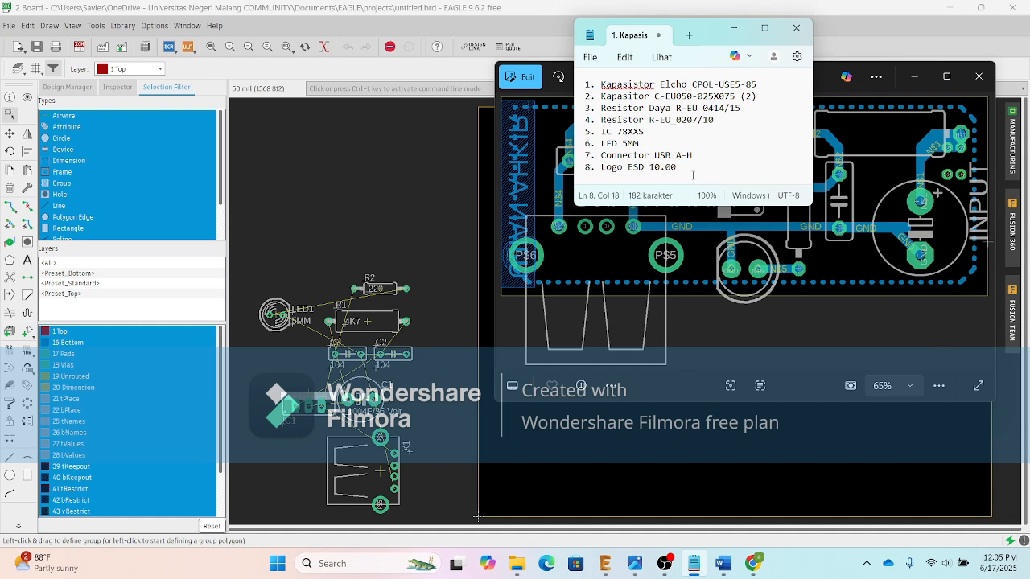
key("Return")
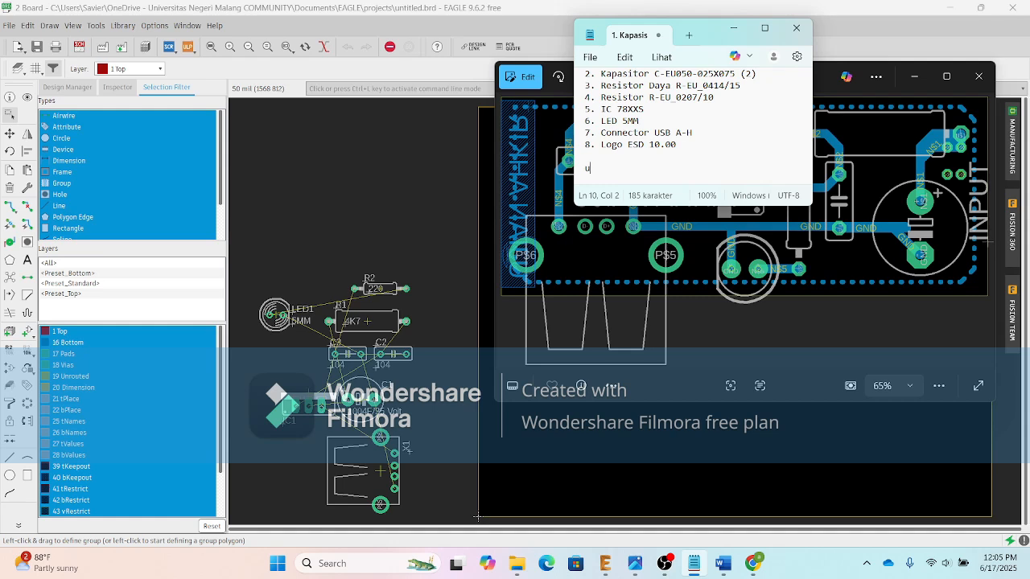
type("UKURAN BOARD ")
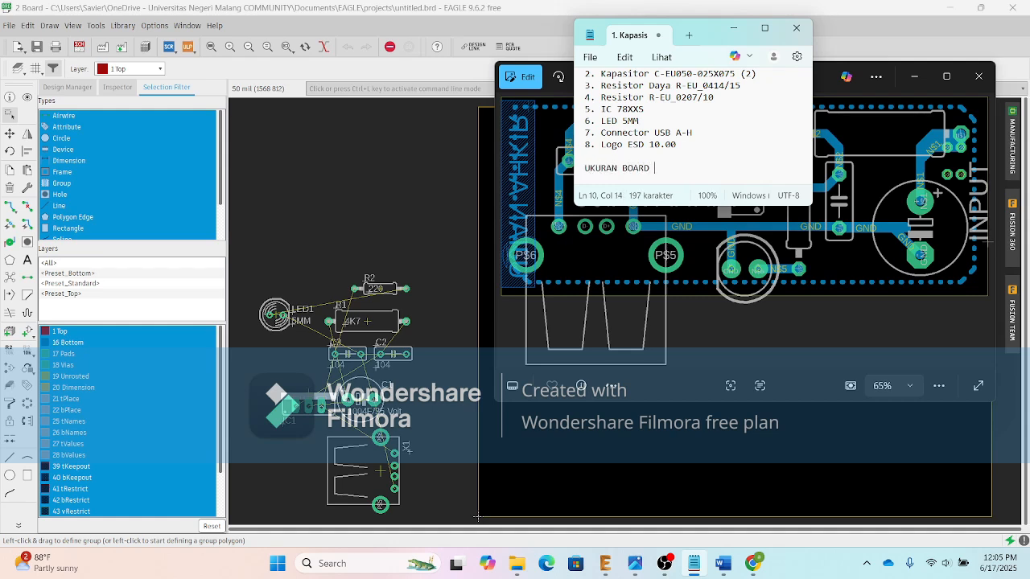
type("19 CM X ")
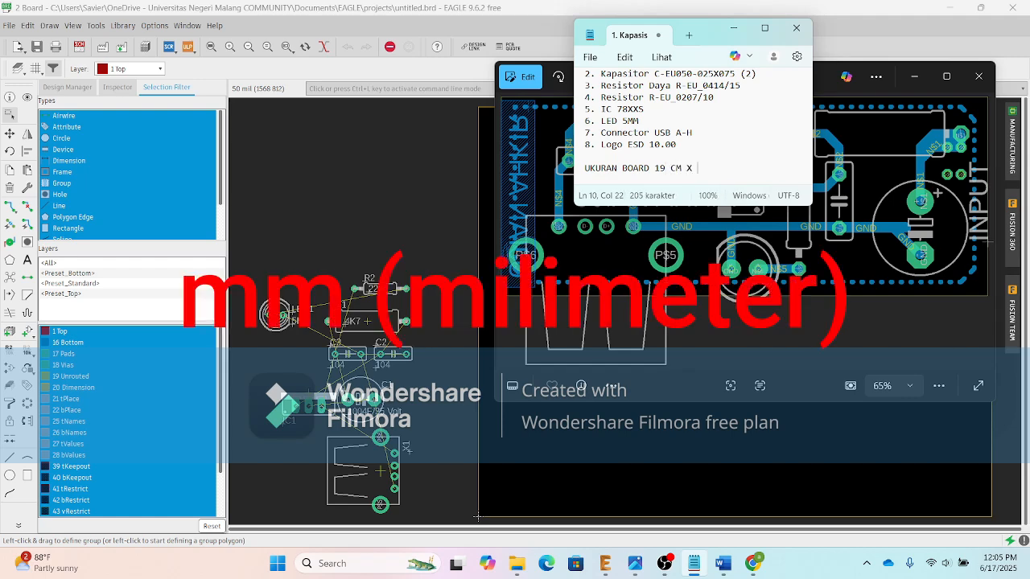
type("45 CM")
left_click(733, 28)
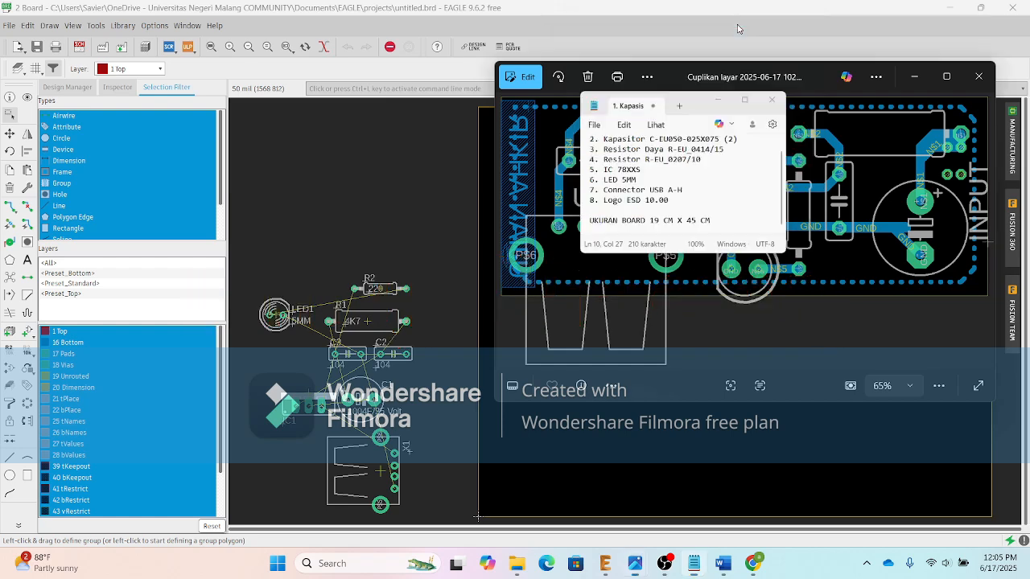
Step: Return to the empty board in EAGLE and compare it with the reference PCB layout screenshot
left_click(403, 233)
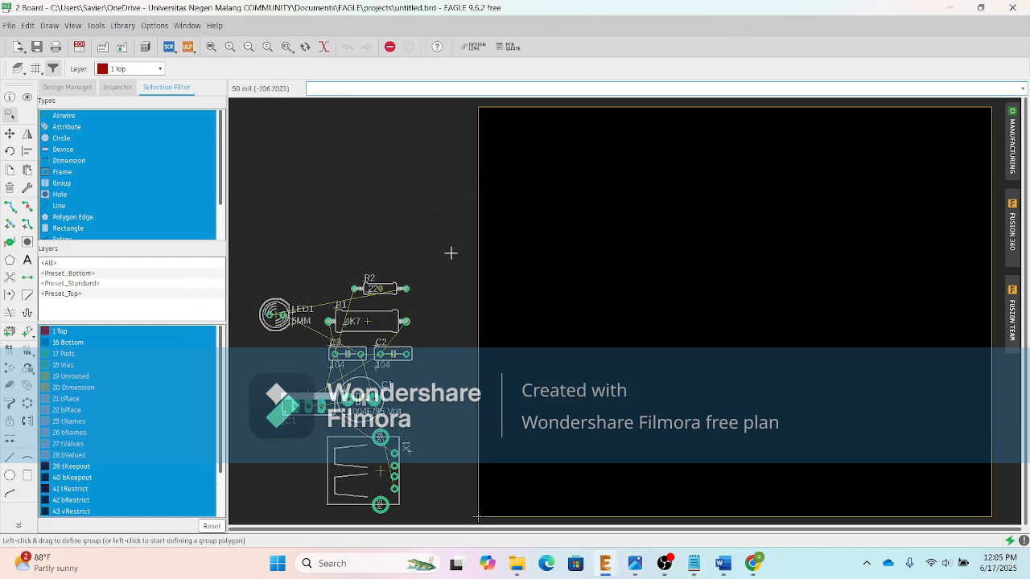
scroll(605, 246, "down", 1)
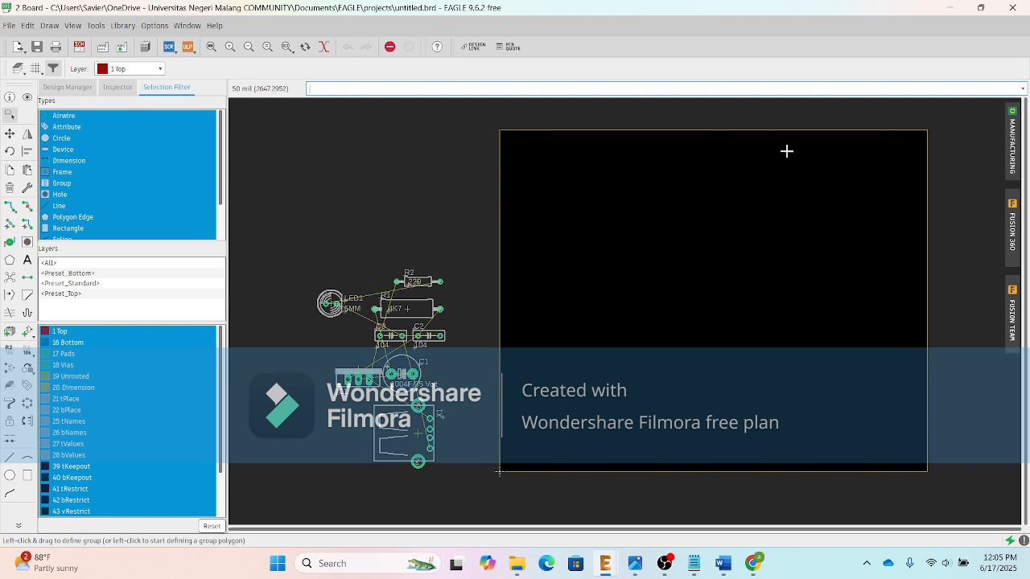
mouse_move(634, 563)
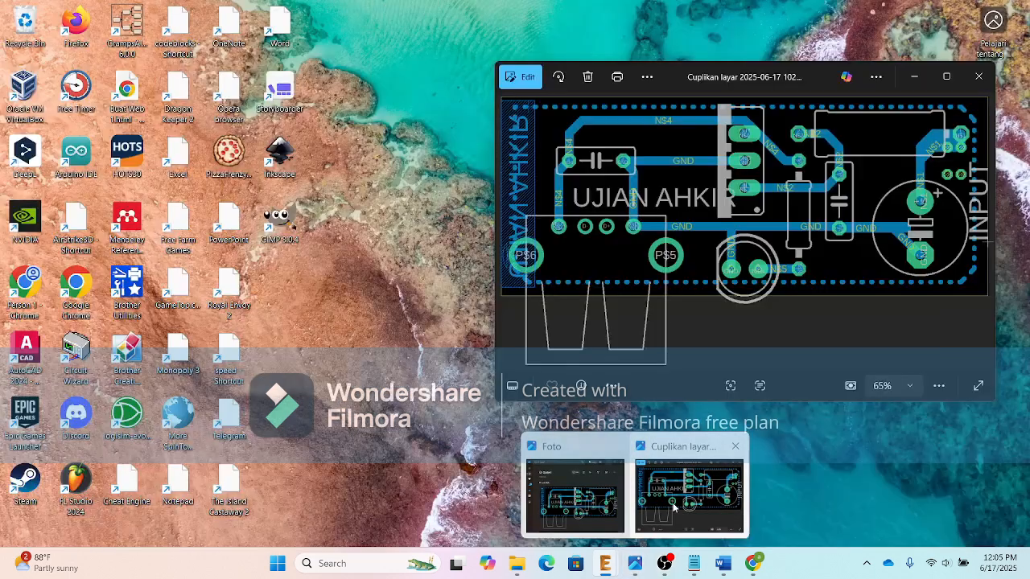
left_click(674, 507)
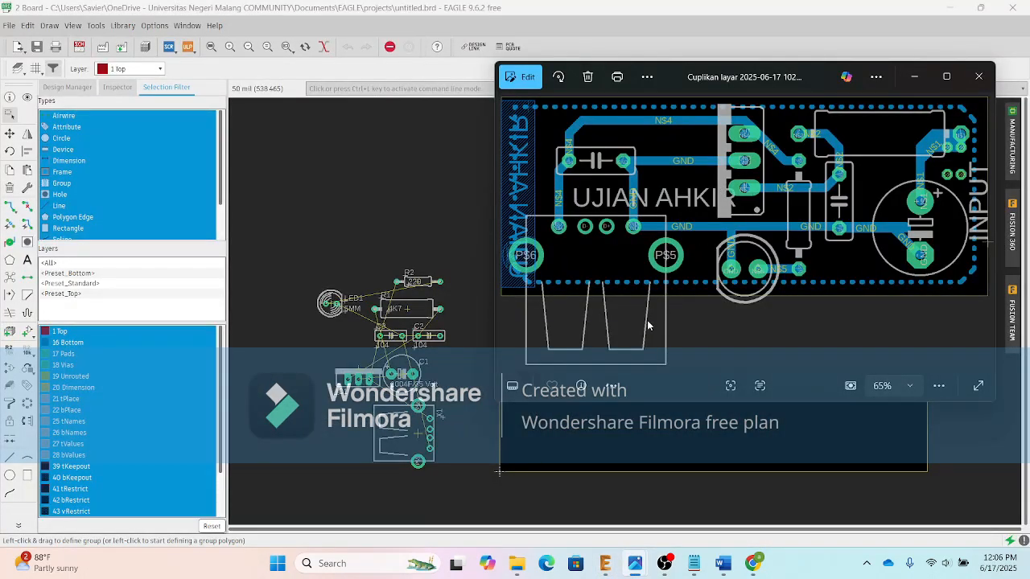
left_click(914, 77)
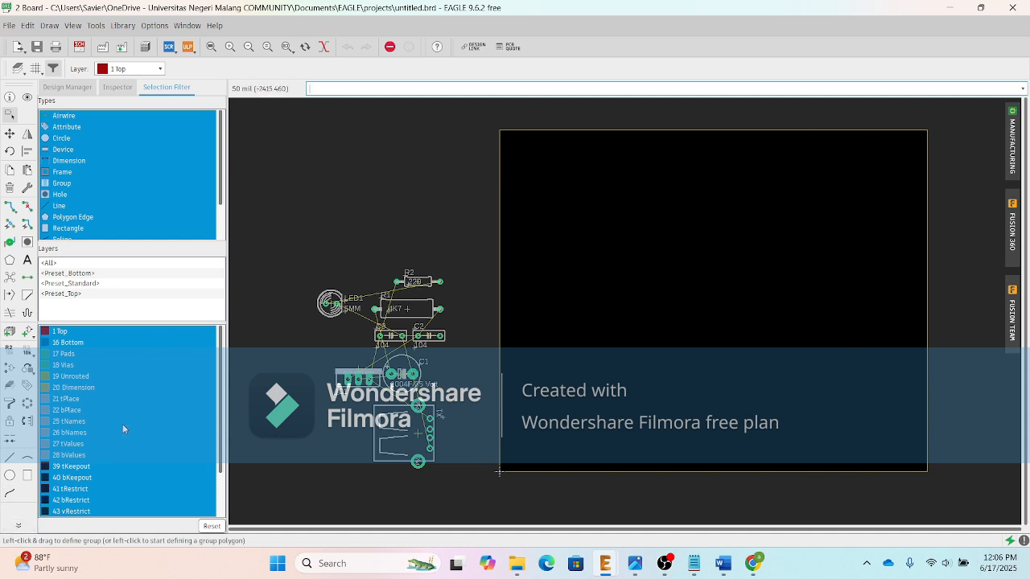
Step: Activate the Dimension tool and show the whole board outline together with the unplaced components
left_click(19, 527)
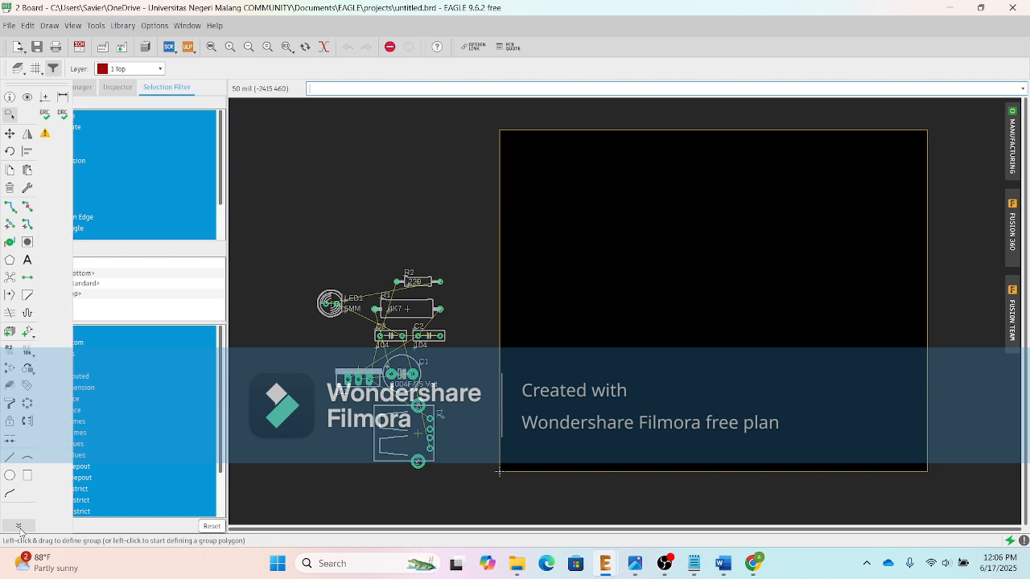
left_click(62, 98)
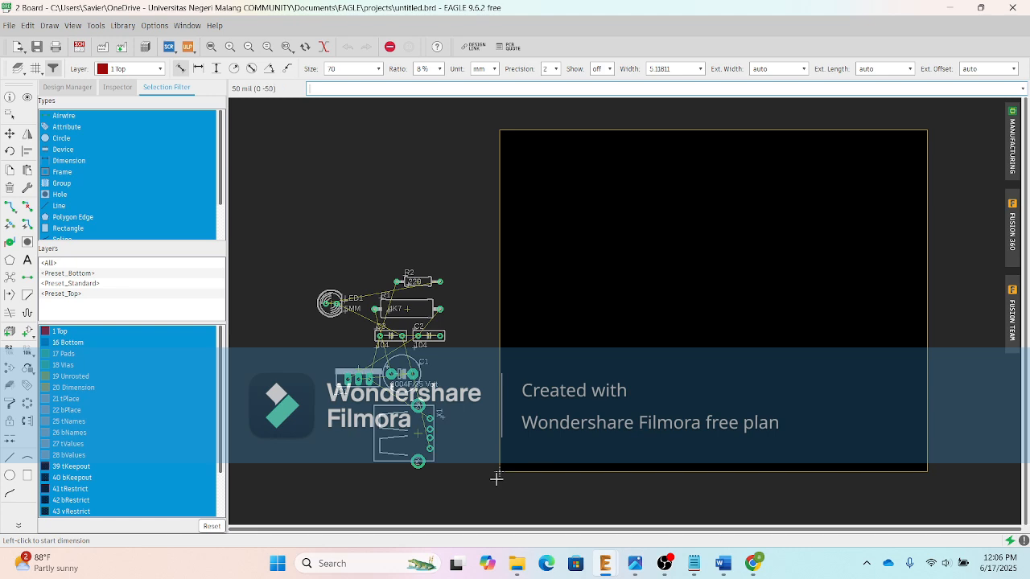
scroll(497, 478, "up", 6)
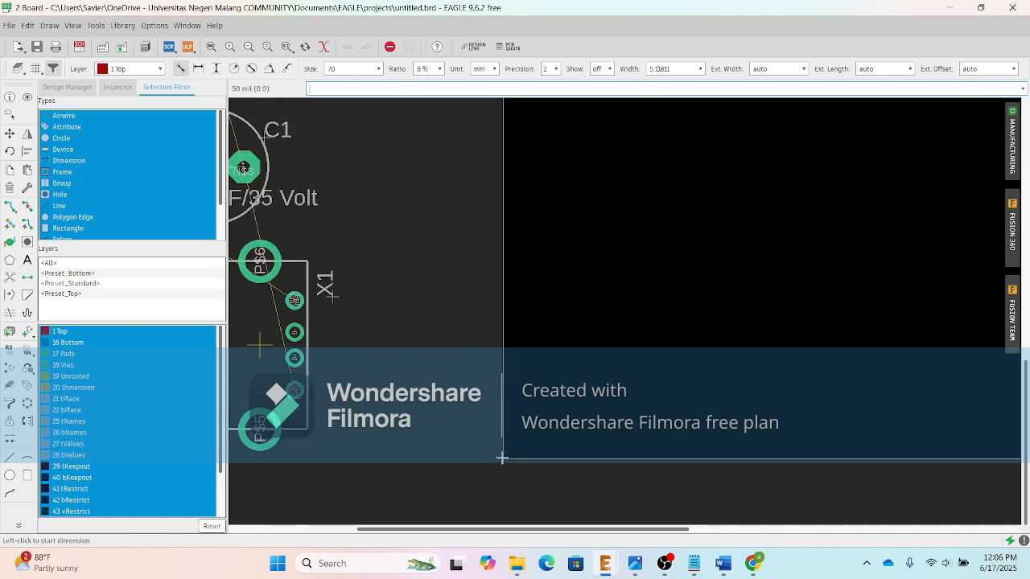
scroll(501, 459, "down", 6)
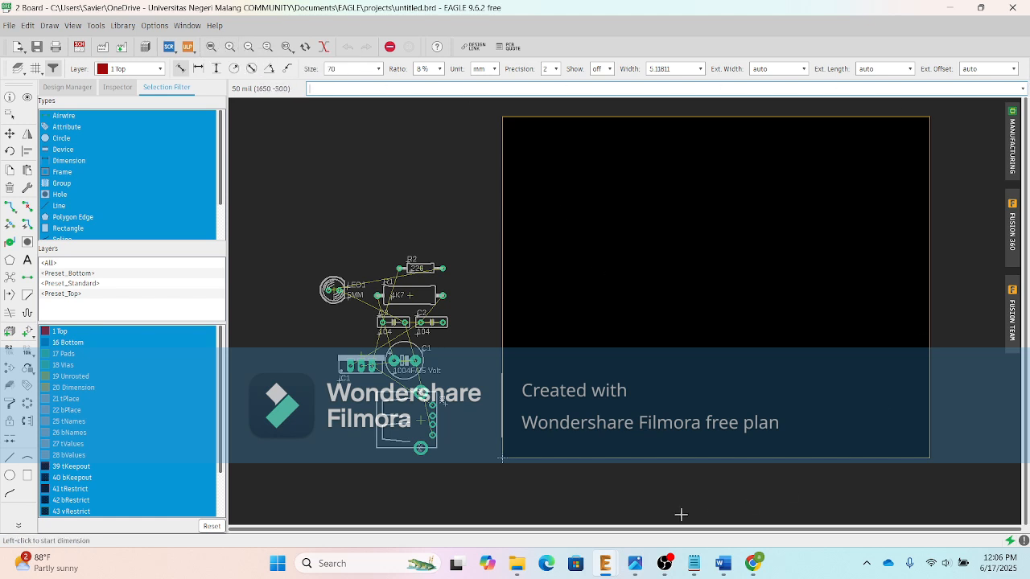
scroll(622, 323, "down", 10)
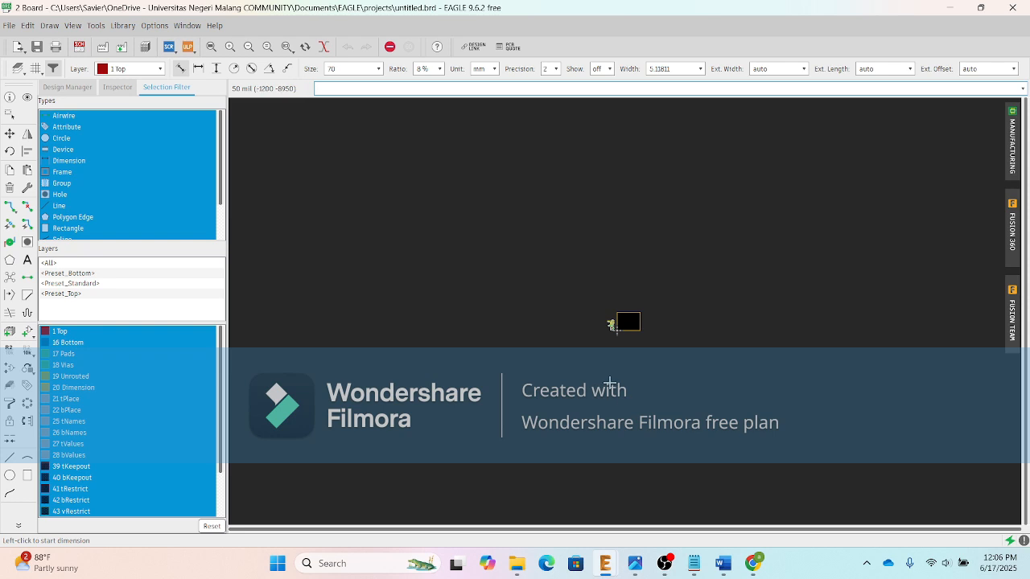
scroll(662, 244, "up", 8)
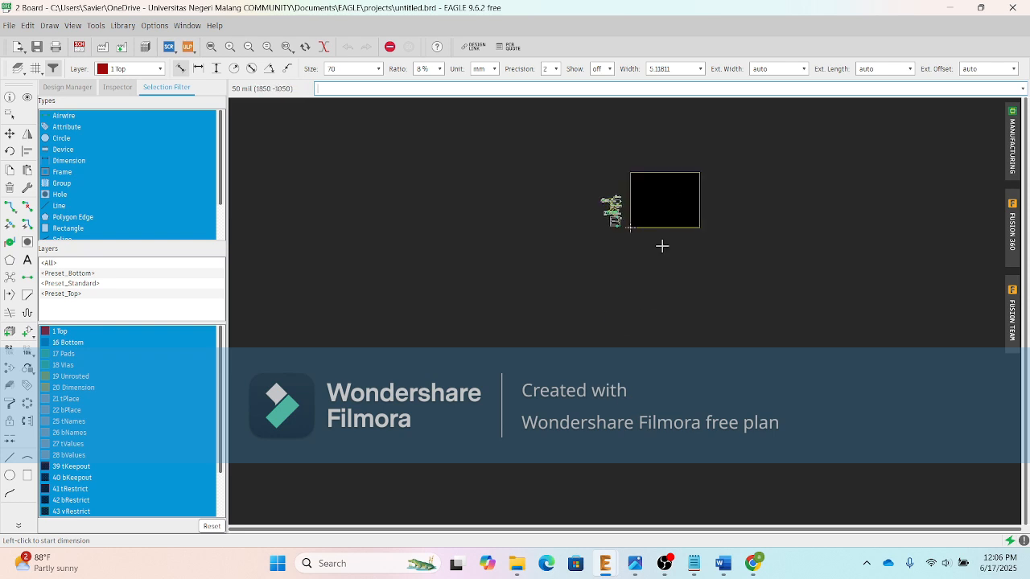
left_click(211, 45)
scroll(501, 435, "down", 1)
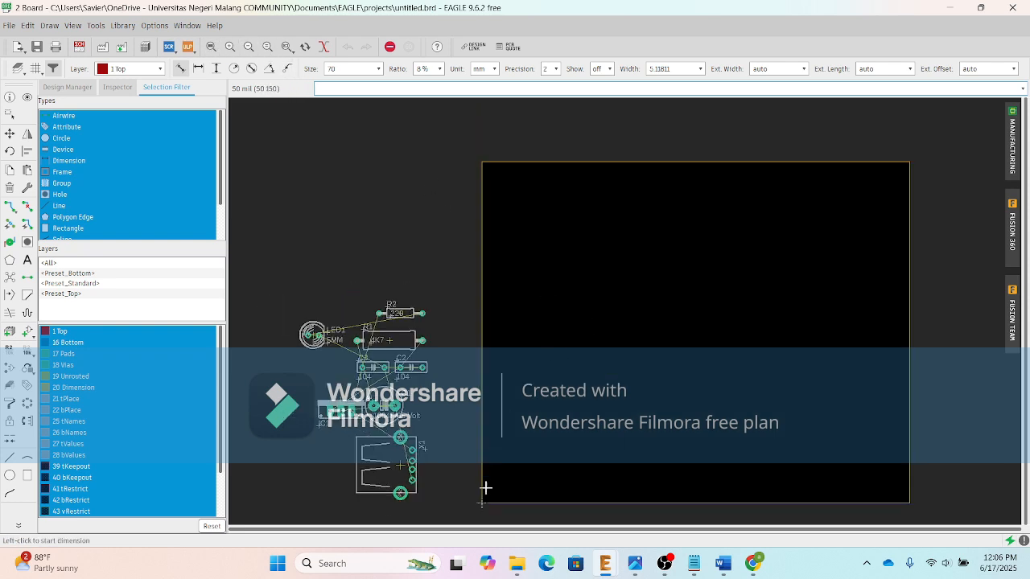
left_click(481, 502)
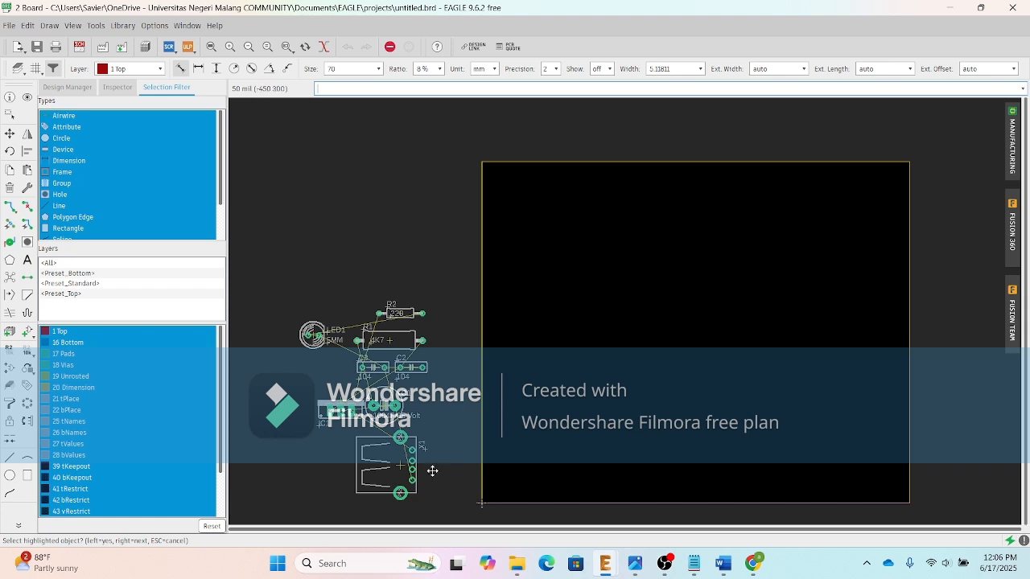
left_click(480, 504)
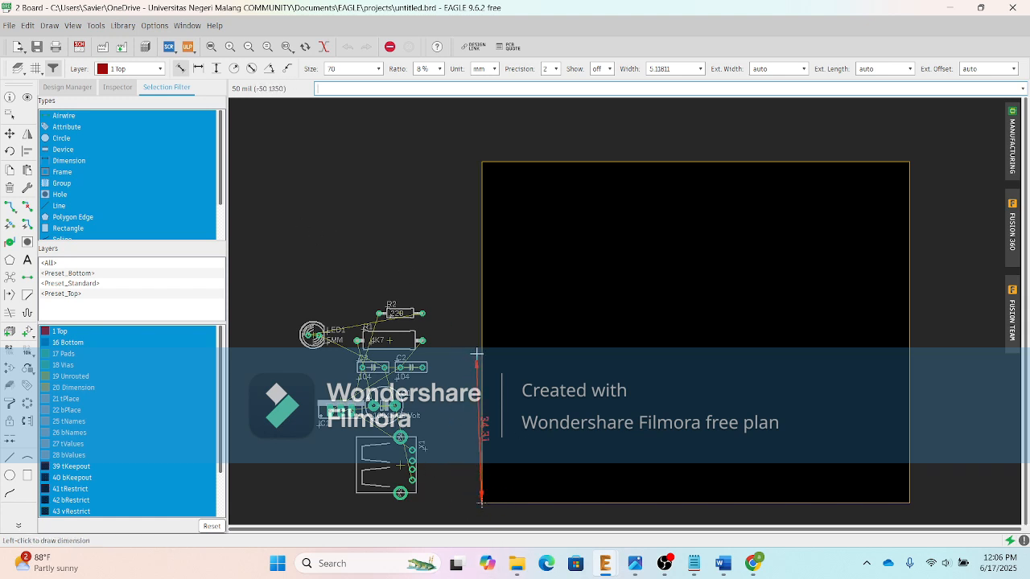
left_click(157, 68)
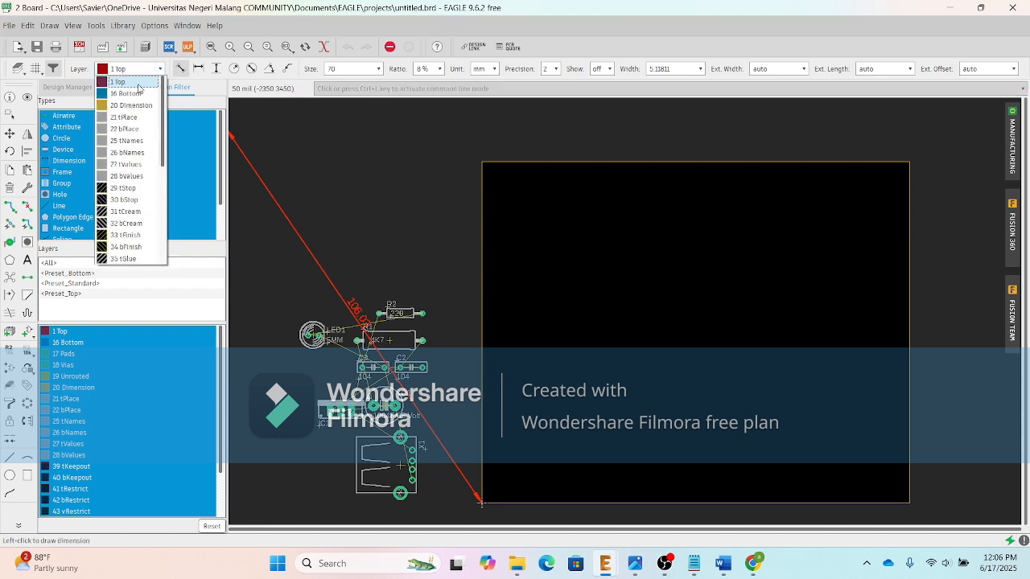
left_click(429, 266)
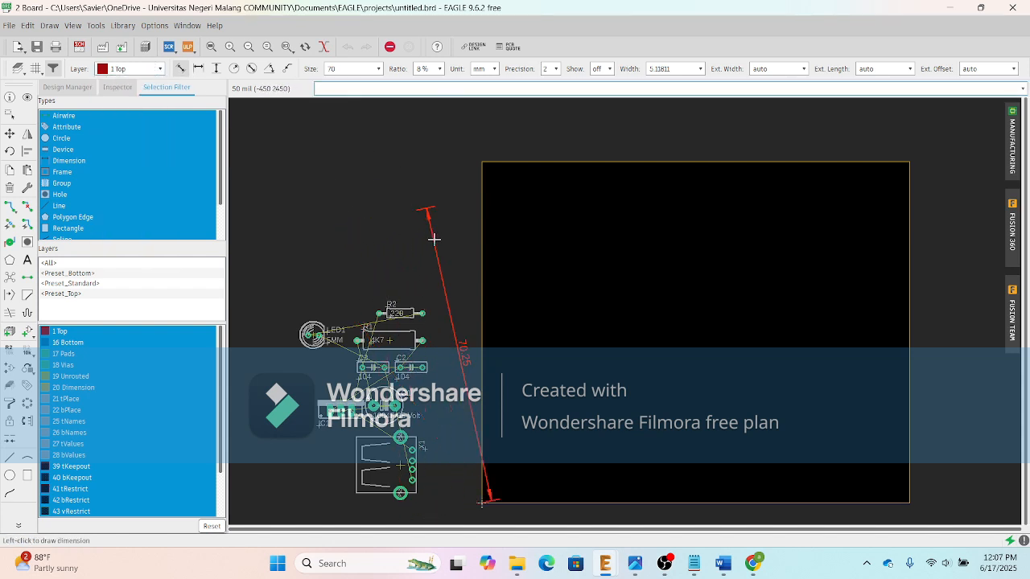
key("ctrl+z")
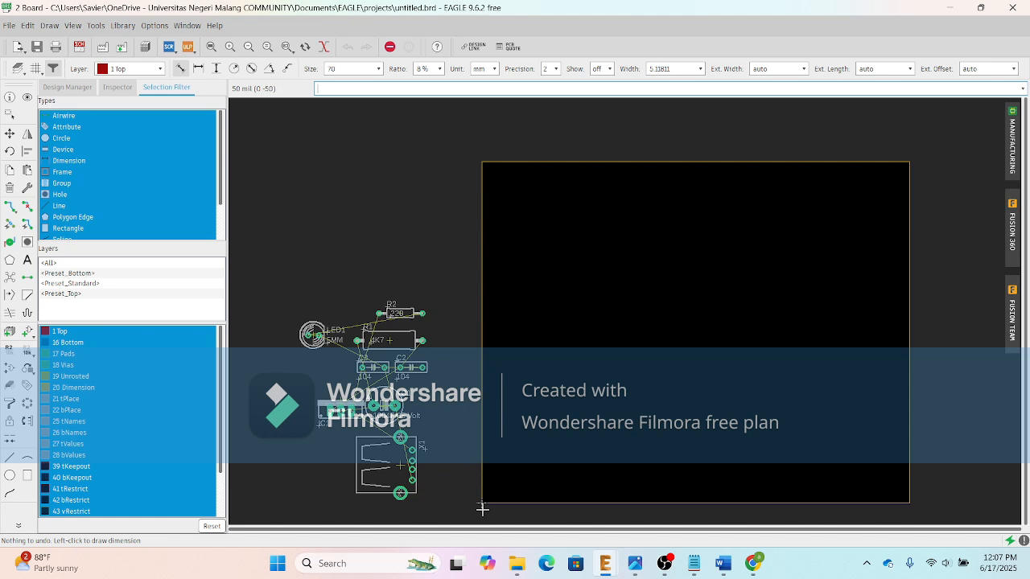
Step: Draw a vertical 19.05 mm dimension on layer 20 Dimension, from the board's lower-left corner upward, placed just outside its left edge
left_click(480, 494)
left_click(467, 451)
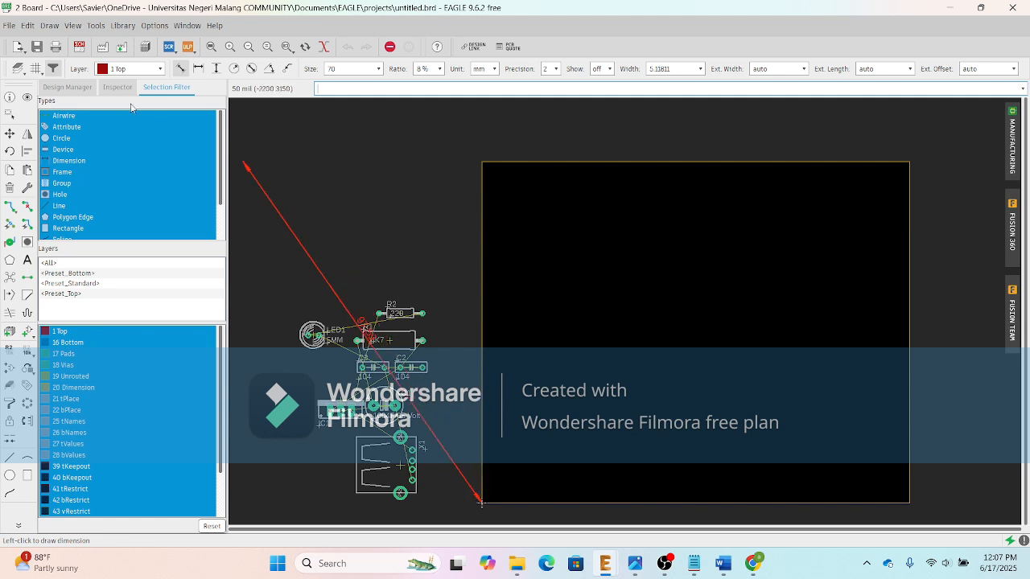
left_click(145, 68)
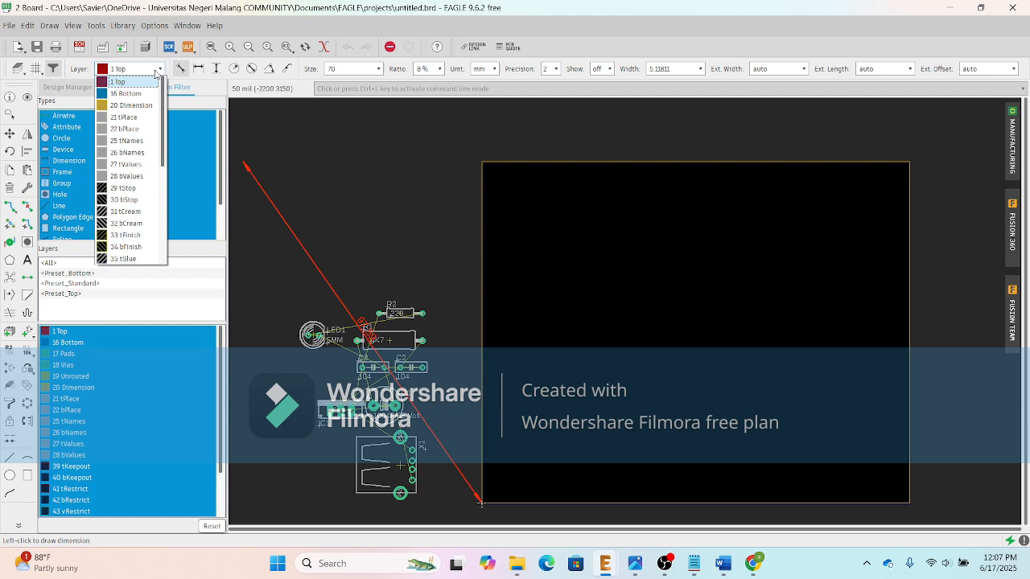
left_click(149, 110)
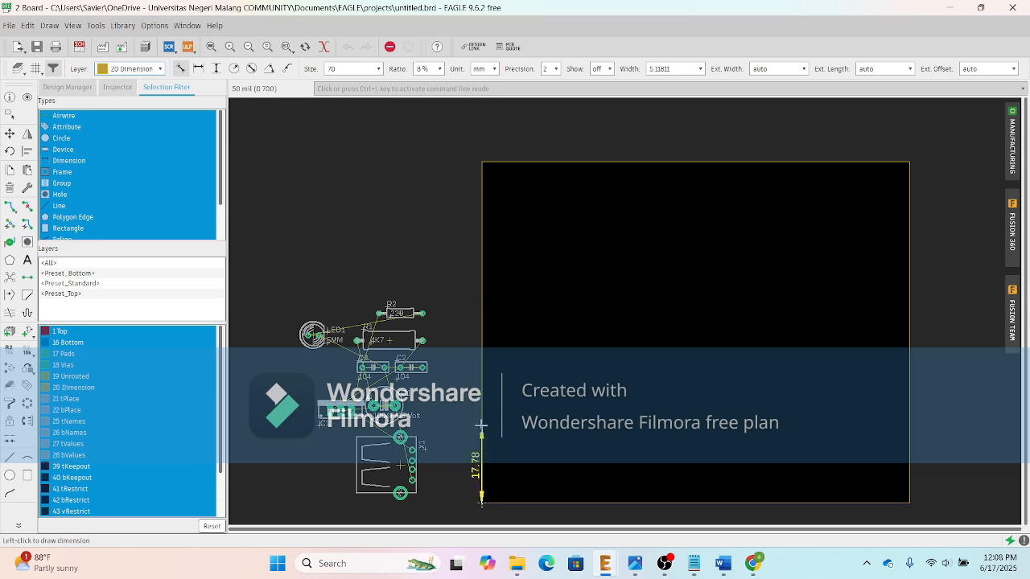
key("ctrl+l")
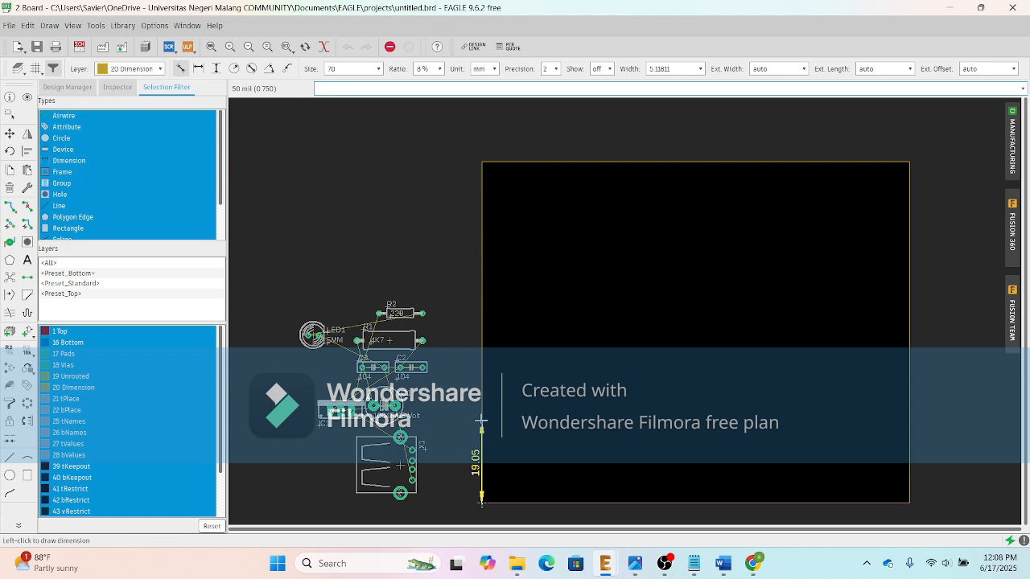
left_click(480, 421)
left_click(479, 422)
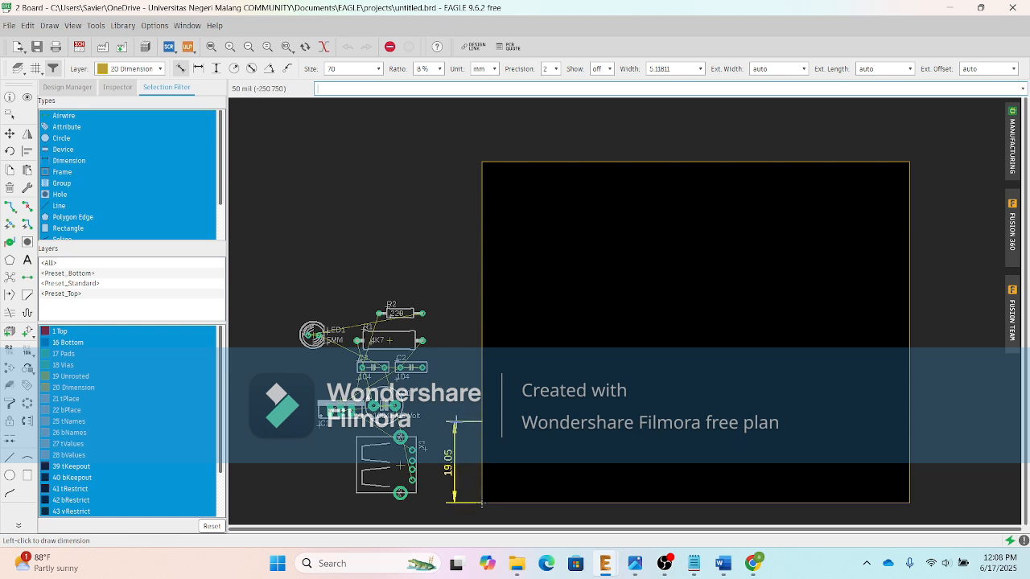
left_click(453, 421)
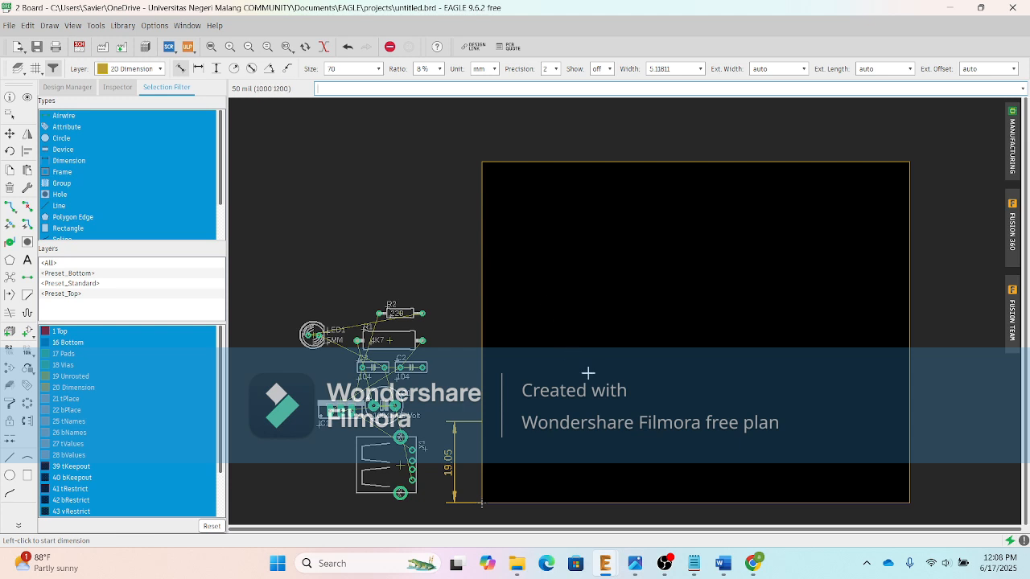
Step: Draw a horizontal 45.72 mm dimension from the board's lower-left corner along its bottom edge, placed just below the outline
scroll(653, 288, "down", 3)
scroll(652, 426, "up", 1)
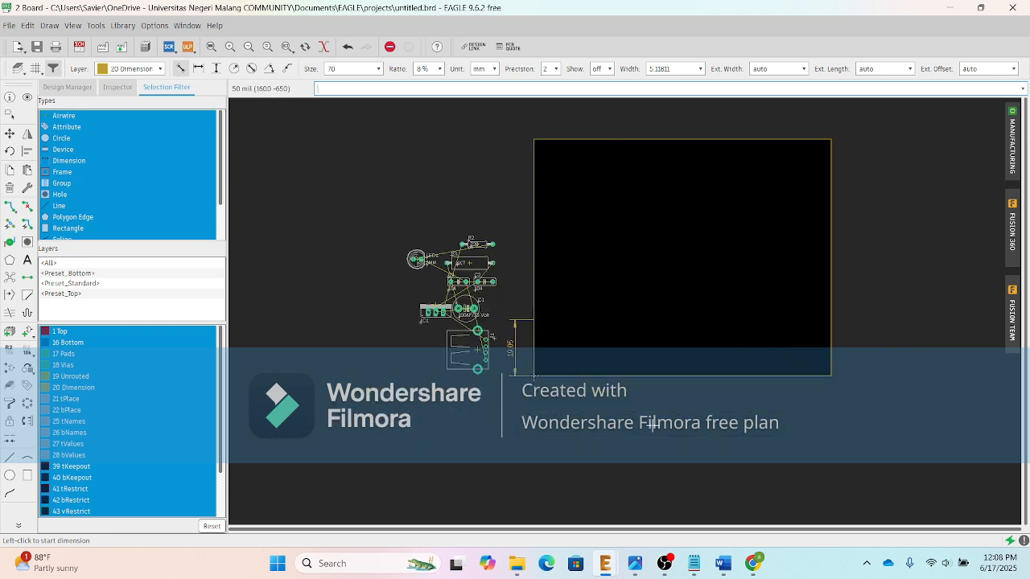
scroll(652, 360, "up", 1)
scroll(652, 190, "down", 1)
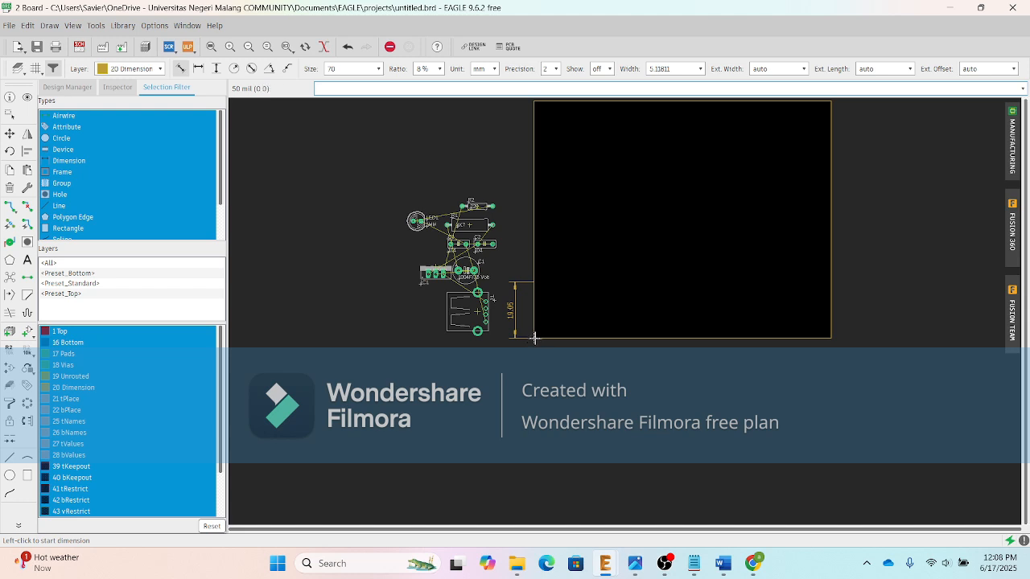
left_click(533, 337)
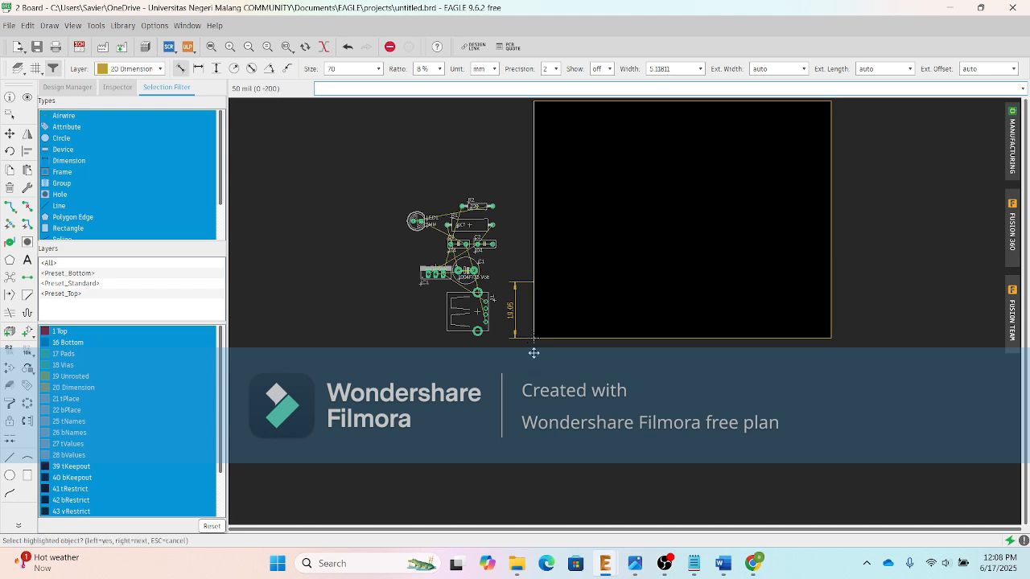
left_click(533, 338)
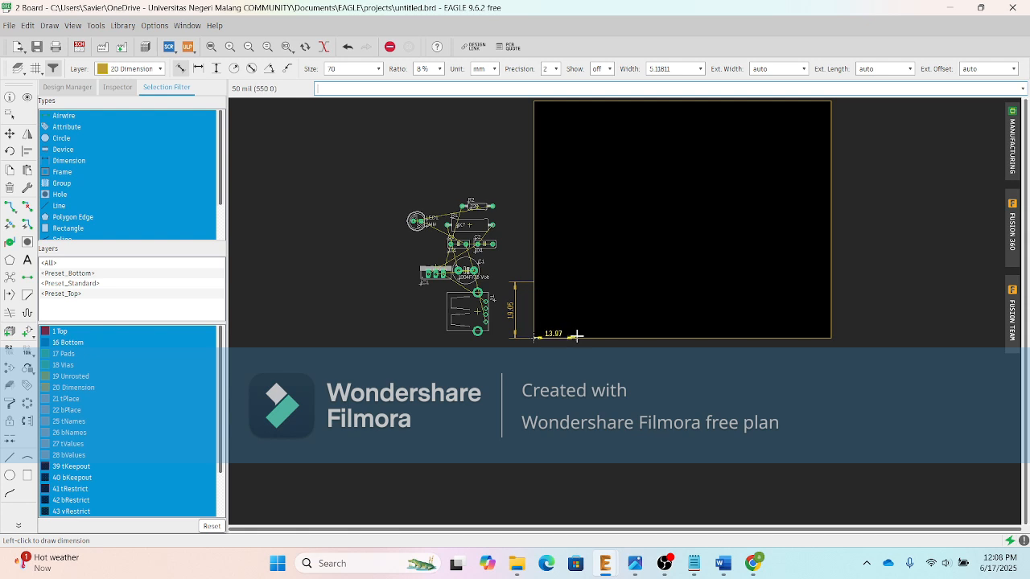
left_click(670, 338)
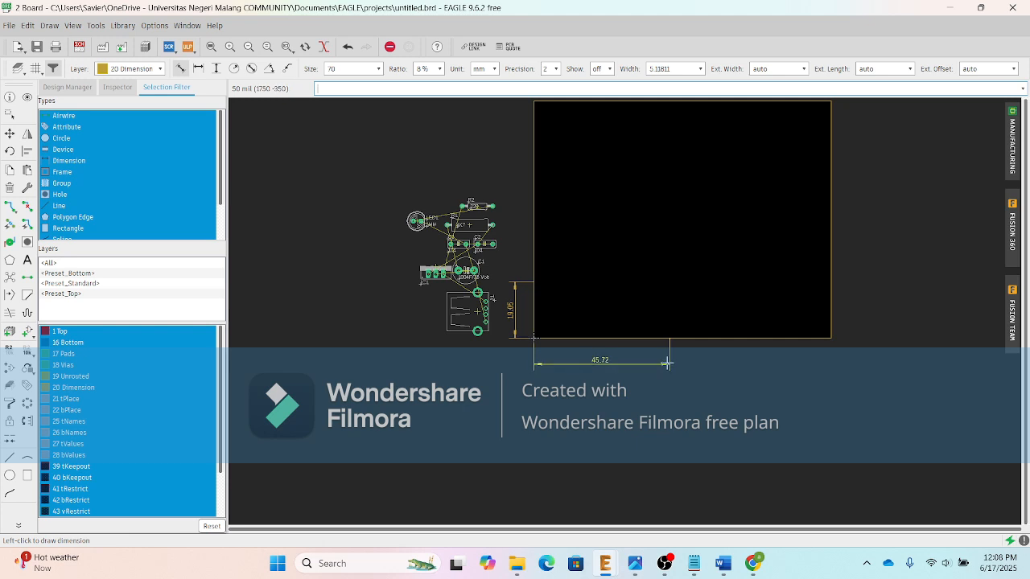
left_click(668, 363)
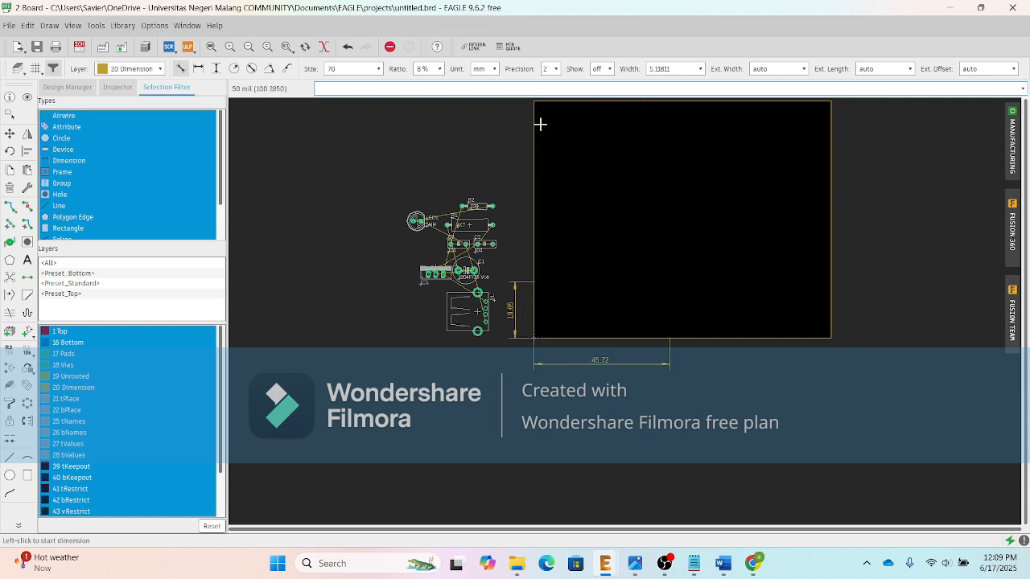
Step: Move the board outline's top and right edges inward to match the 19.05 mm and 45.72 mm dimension marks
scroll(569, 149, "up", 1)
scroll(569, 150, "down", 2)
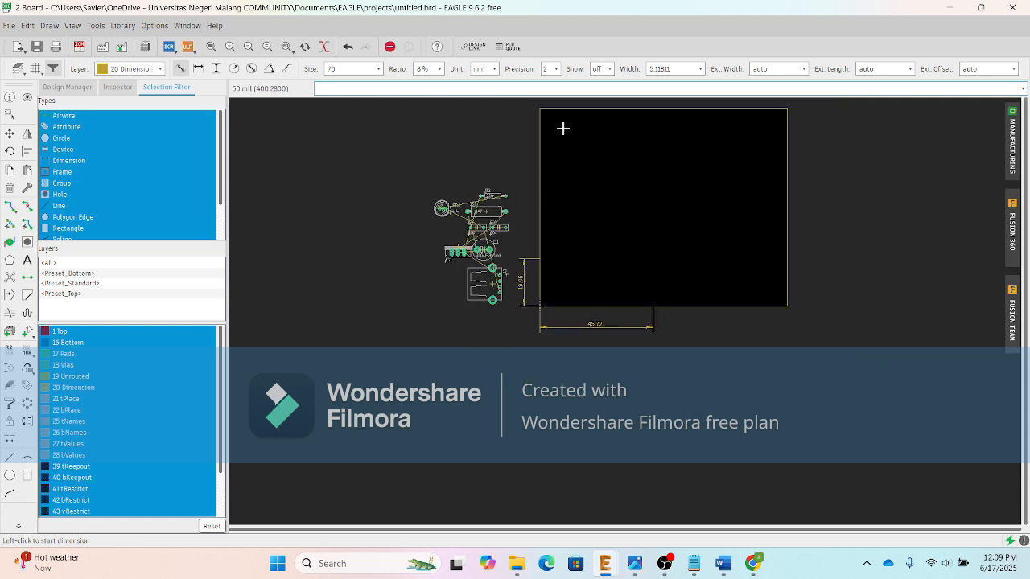
scroll(617, 104, "up", 1)
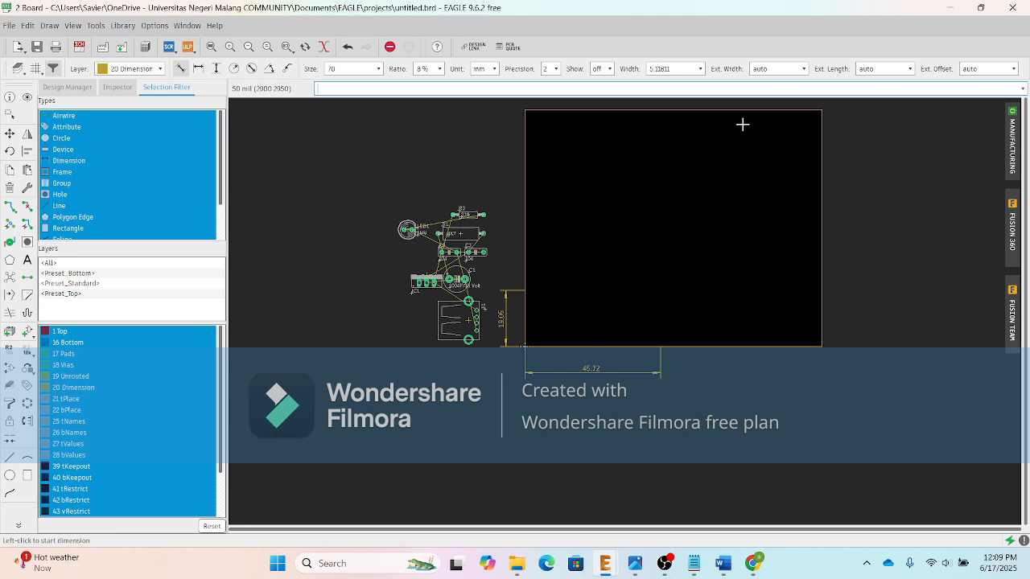
left_click(10, 135)
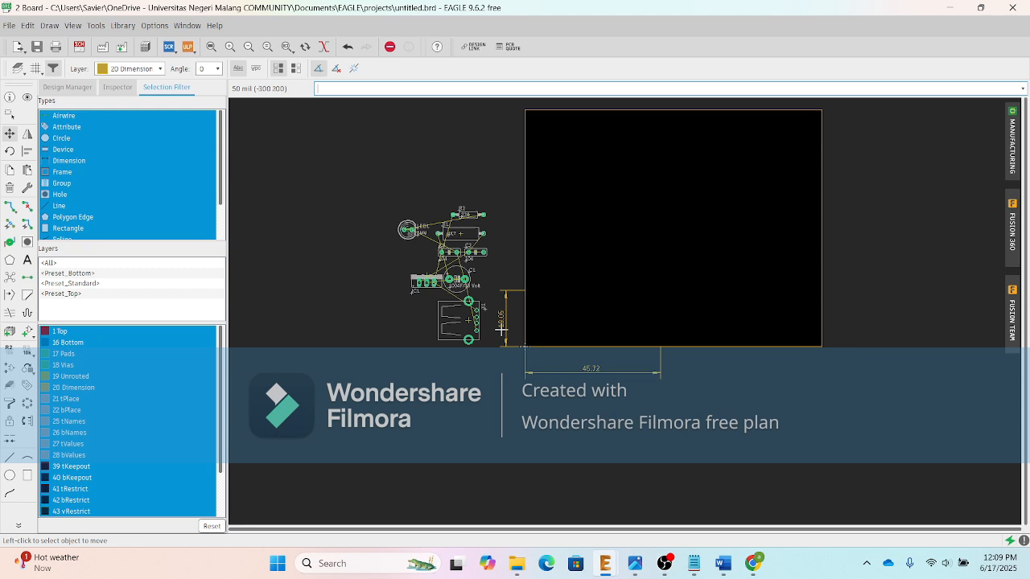
left_click(650, 109)
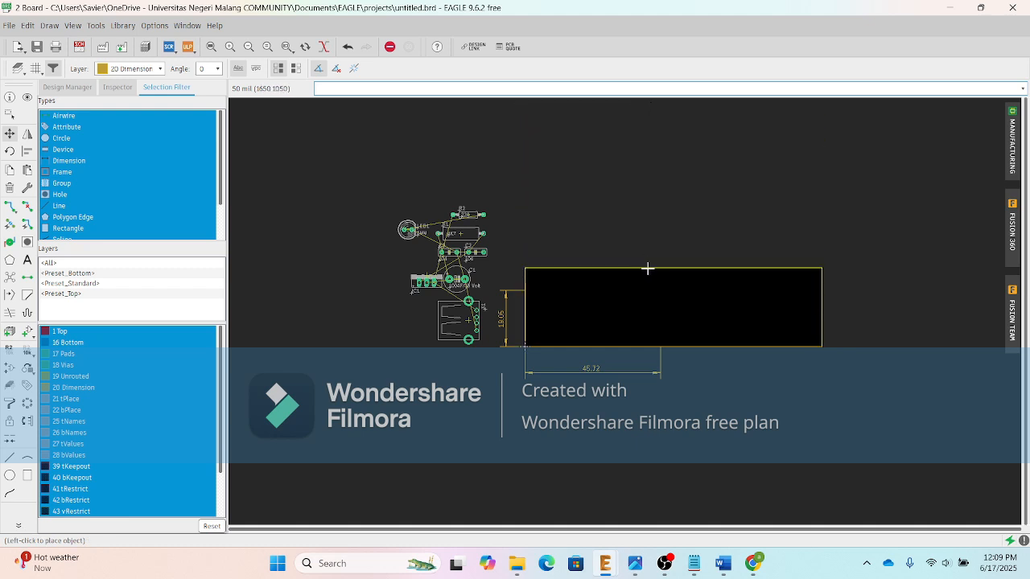
left_click(647, 290)
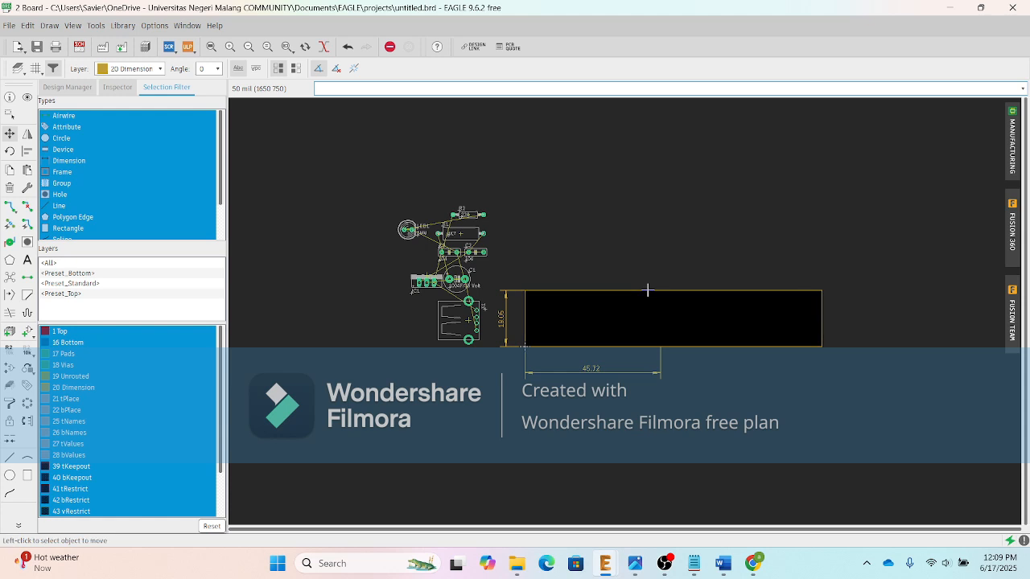
left_click(820, 317)
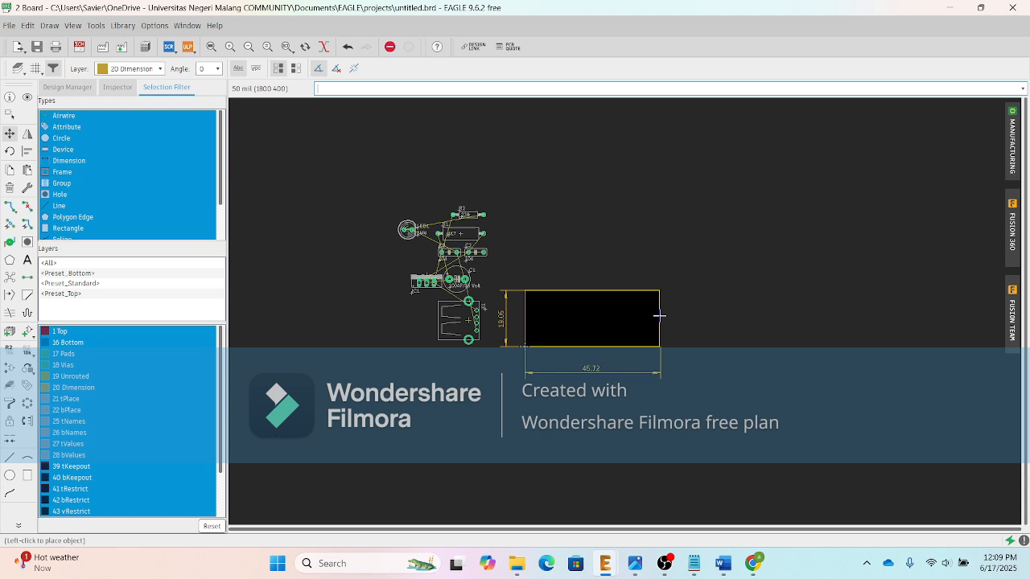
left_click(658, 316)
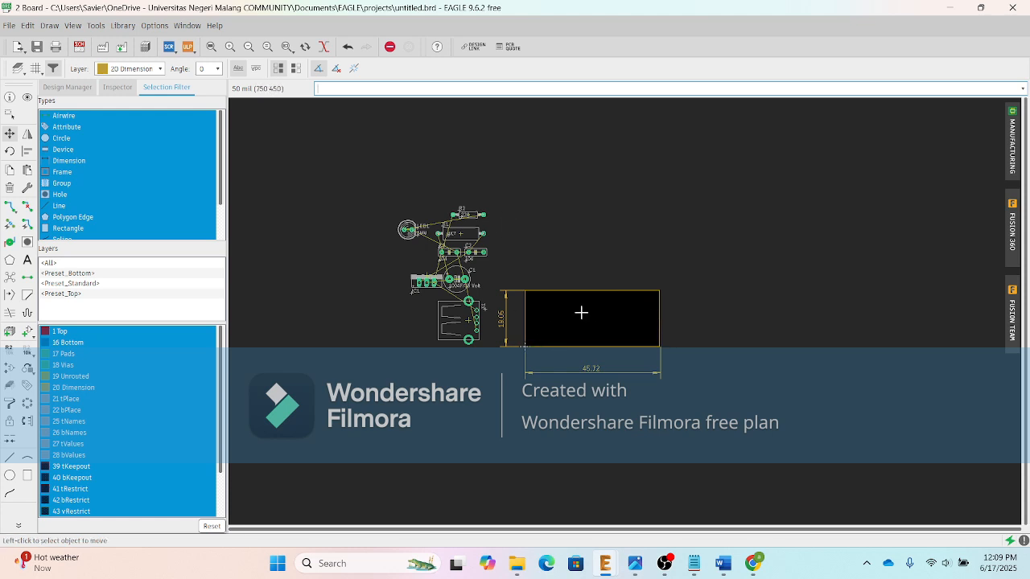
Step: Move USB connector X1 to the board's lower-left area, rotated so its pins face up and its body overhangs the bottom edge
left_click(212, 48)
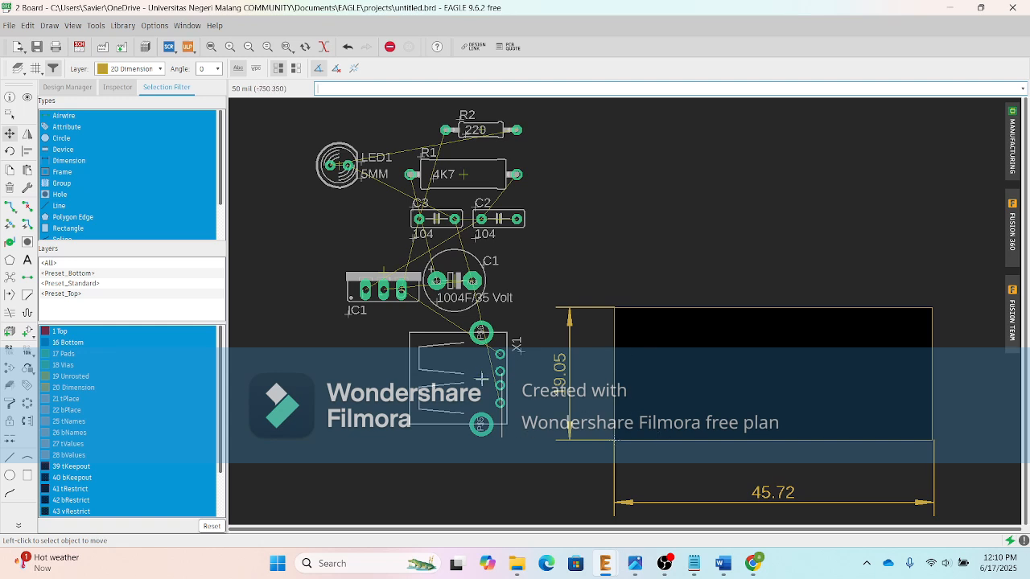
left_click(481, 379)
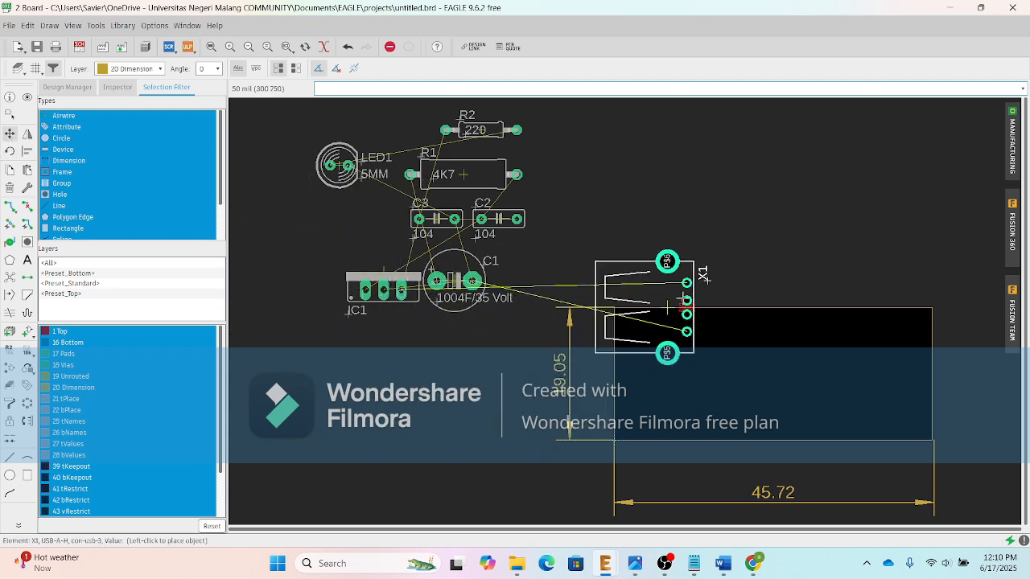
right_click(692, 306)
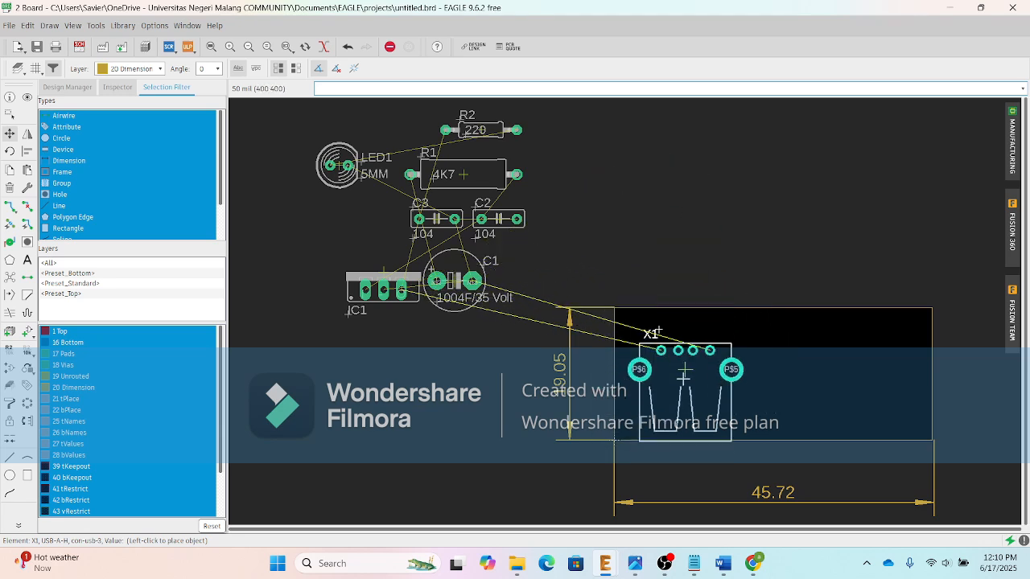
right_click(688, 370)
right_click(690, 370)
right_click(690, 370)
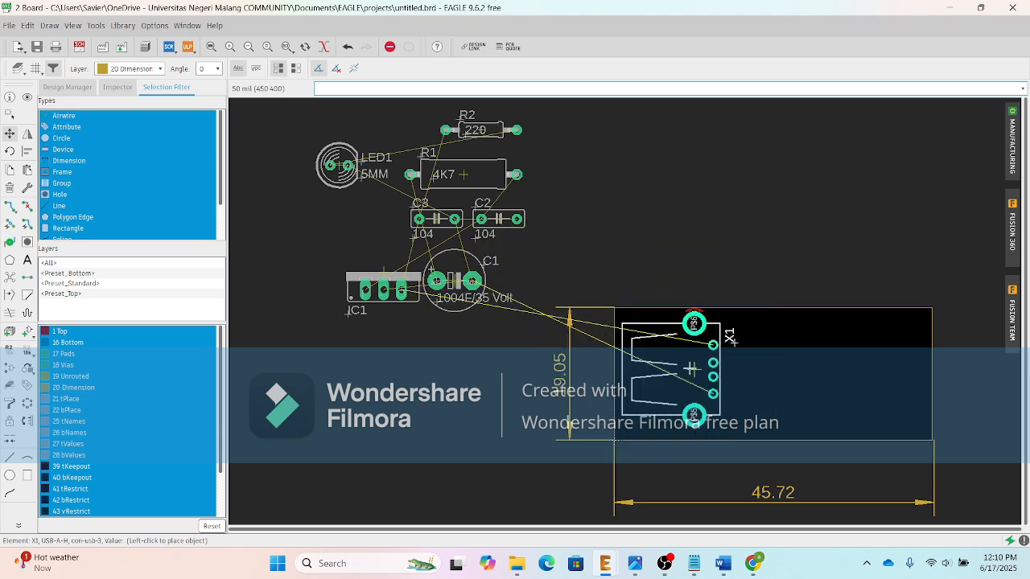
right_click(692, 369)
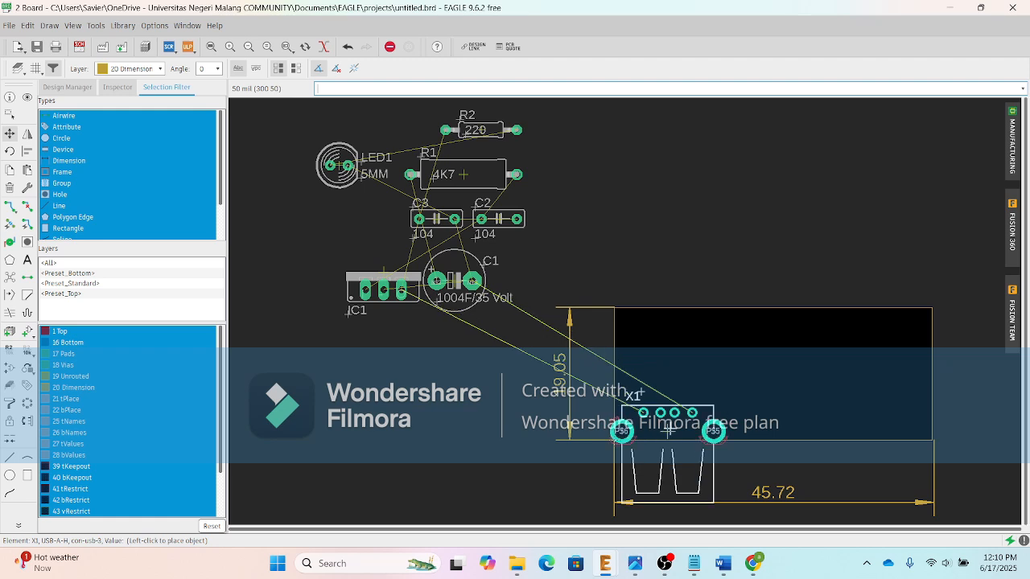
left_click(676, 413)
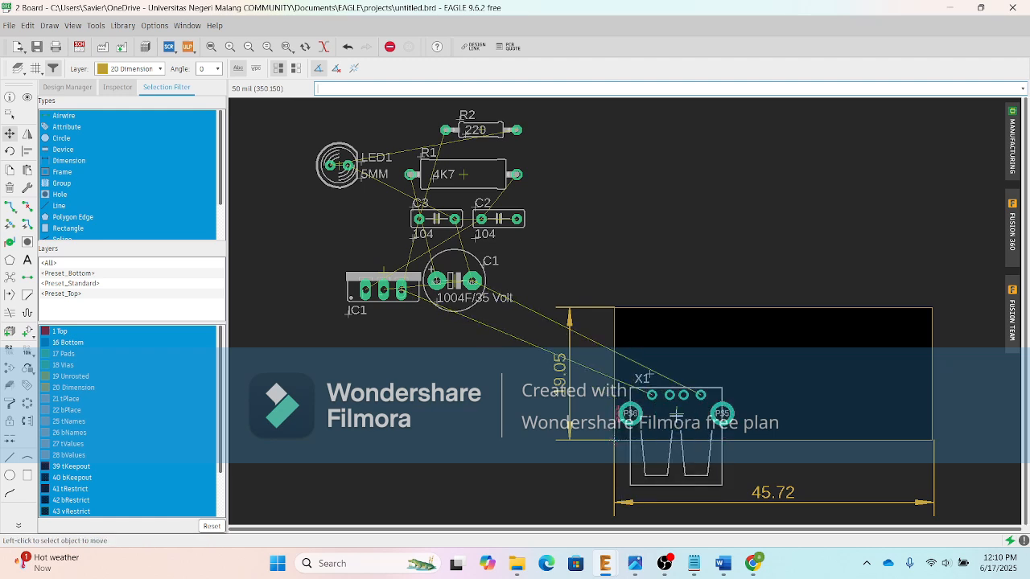
Step: Place resistor R1 in the board's upper-right area and LED1 near the bottom edge, just right of X1
left_click(853, 334)
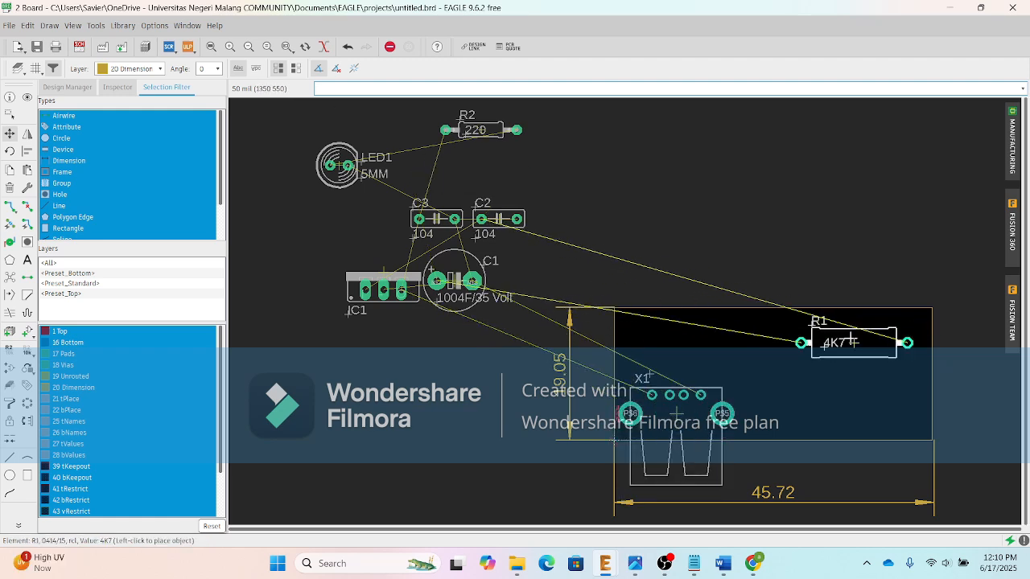
left_click(338, 165)
left_click(774, 422)
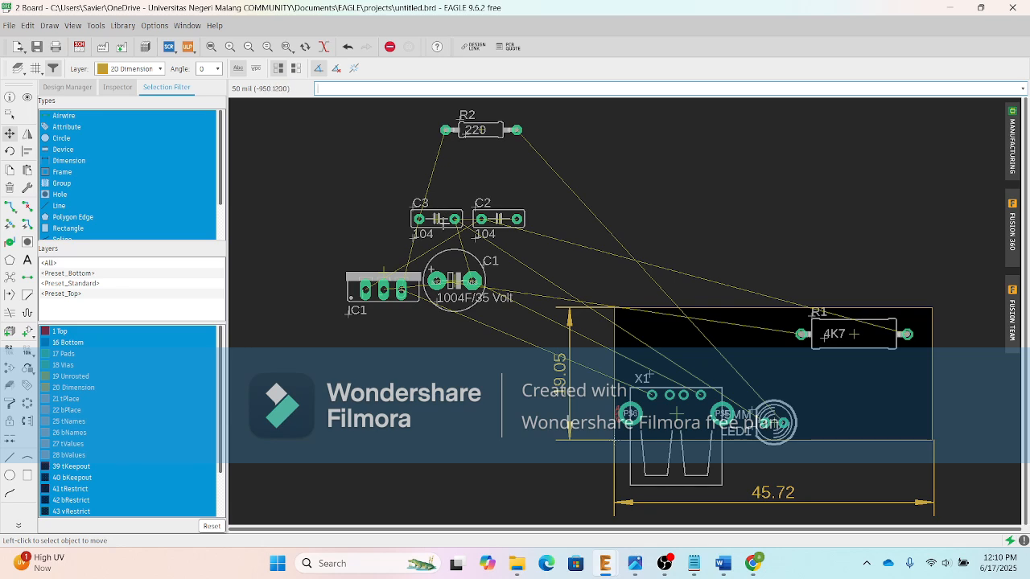
Step: Place capacitor C3 upright below R1 and capacitor C2 horizontally above connector X1
left_click(437, 218)
right_click(801, 388)
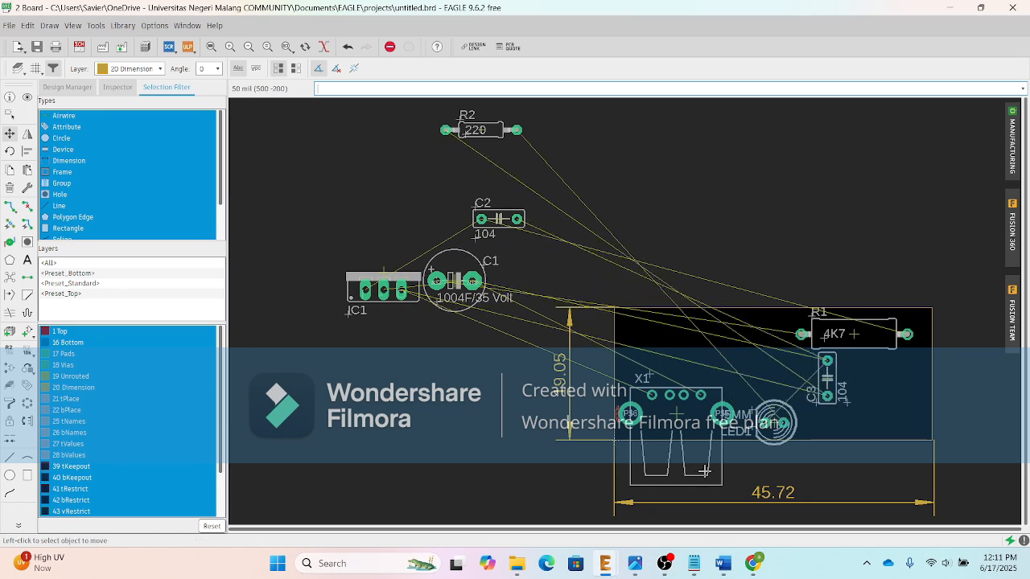
mouse_move(652, 517)
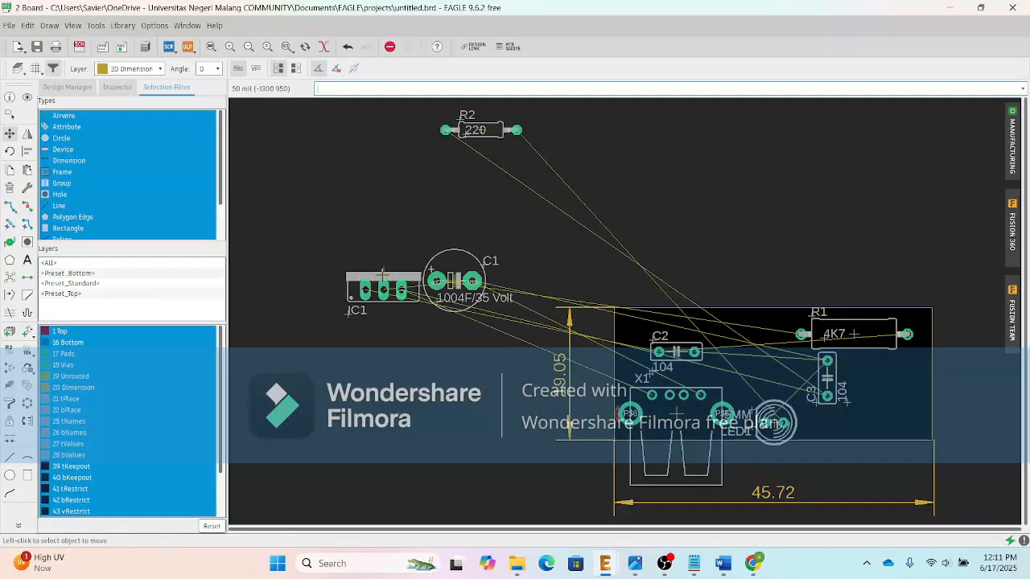
Step: Place regulator IC1 upright between C2 and R1, and resistor R2 upright just right of C3
left_click(383, 275)
right_click(758, 349)
left_click(758, 351)
left_click(481, 130)
right_click(880, 378)
right_click(877, 390)
right_click(872, 395)
left_click(853, 396)
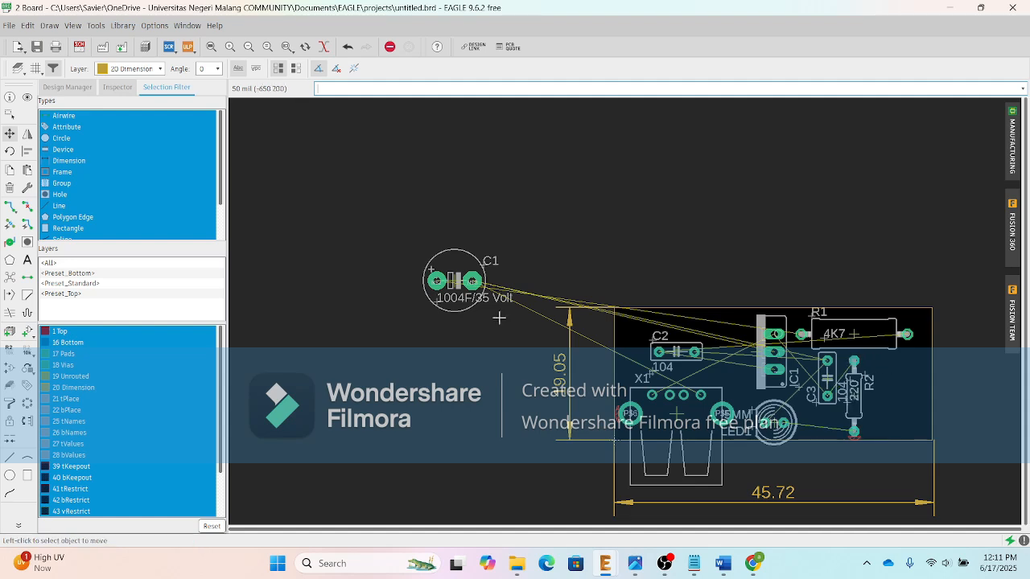
Step: Place capacitor C1 rotated upright near the board's right edge, below R1, and fit the whole board in view
left_click(454, 281)
right_click(898, 379)
right_click(901, 383)
right_click(908, 394)
left_click(889, 396)
left_click(212, 46)
Step: Following the reference layout, move R2 between IC1 and C3, and shift R1 and C3 50 mil to the right
mouse_move(635, 563)
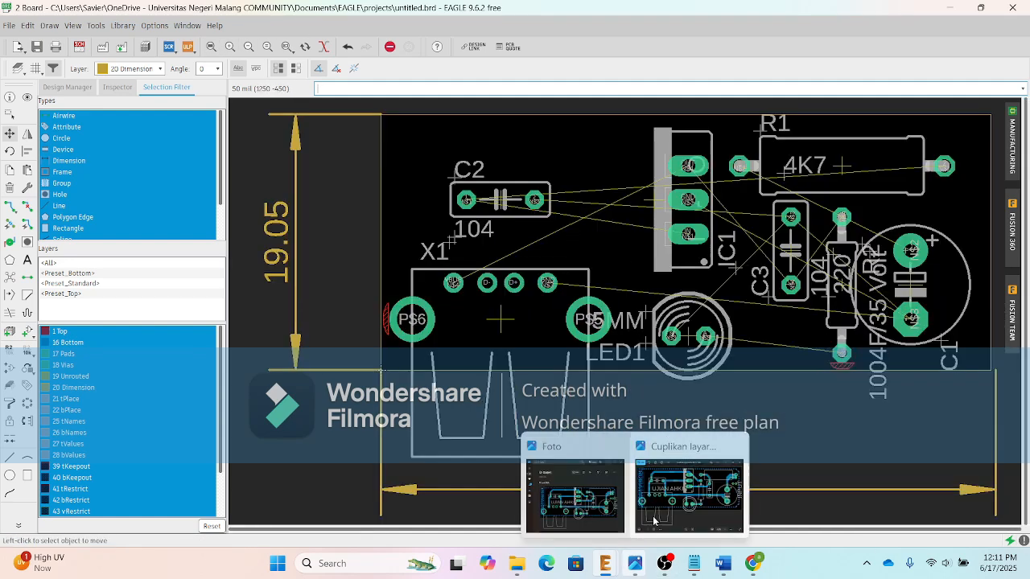
left_click(842, 284)
left_click(739, 268)
left_click(842, 165)
left_click(858, 166)
left_click(791, 251)
left_click(808, 251)
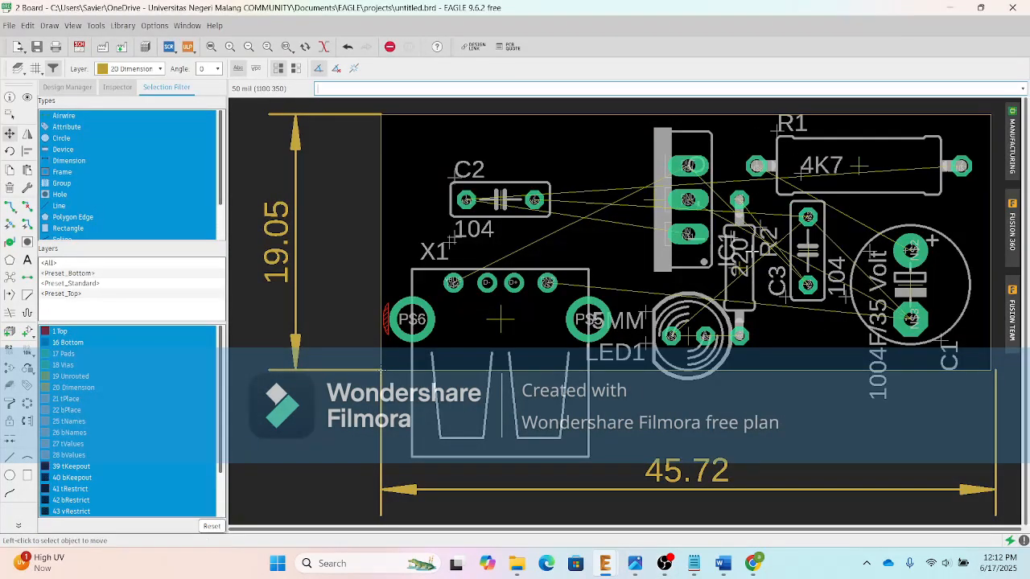
left_click(740, 267)
left_click(756, 268)
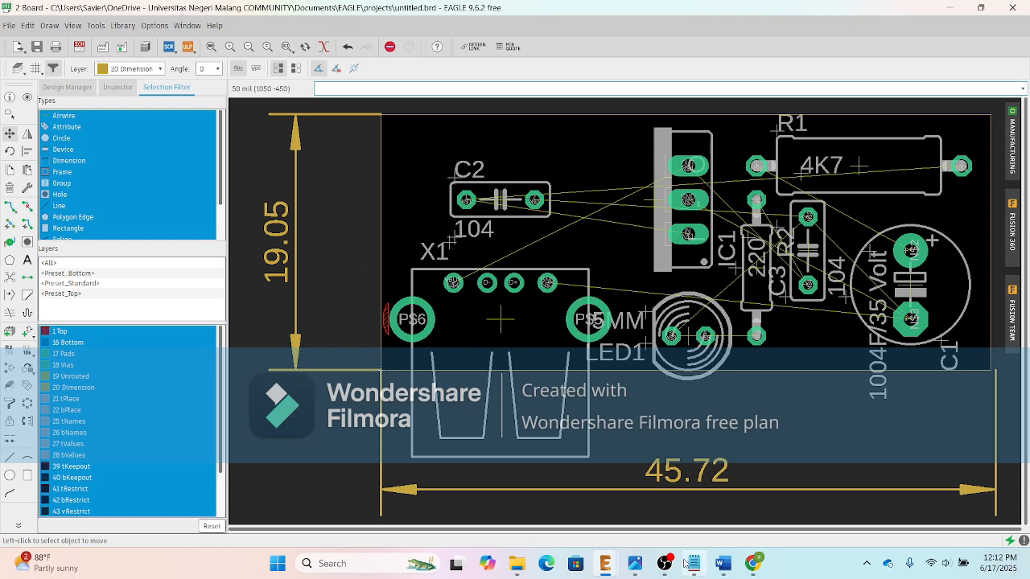
Step: Arrange the EAGLE board and the reference layout screenshot side by side and compare the component placement
mouse_move(646, 568)
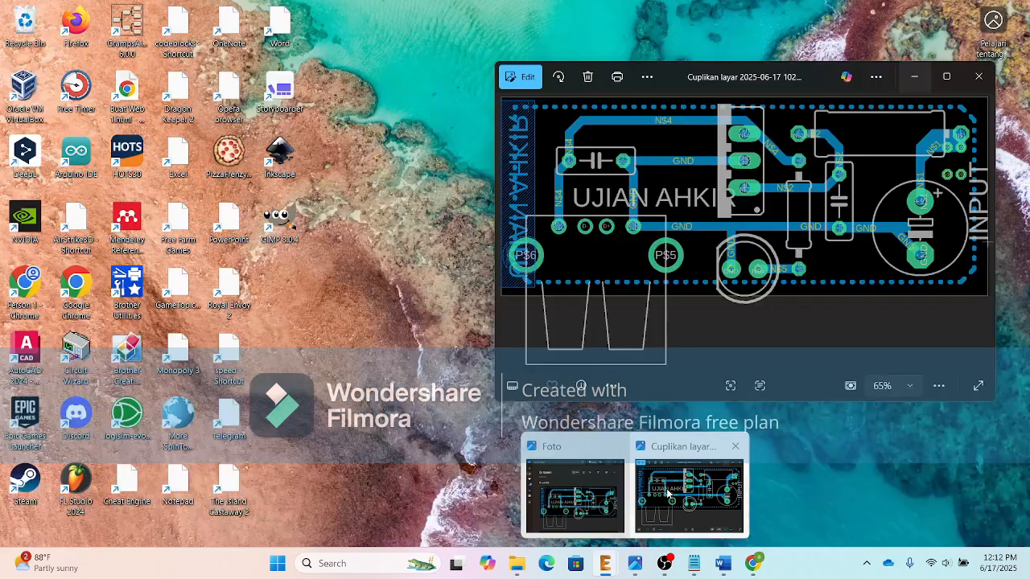
left_click(688, 495)
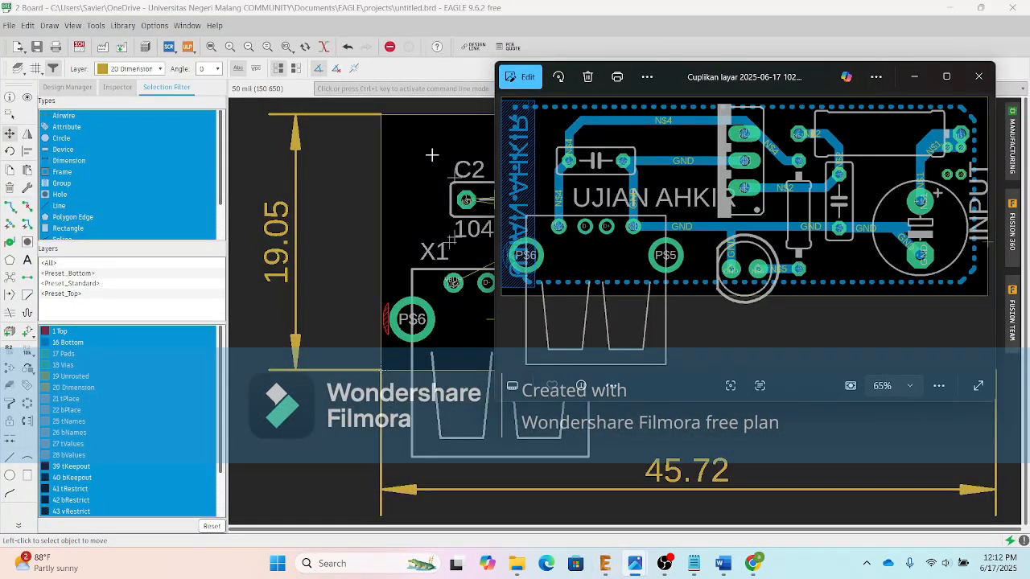
key("super+Right")
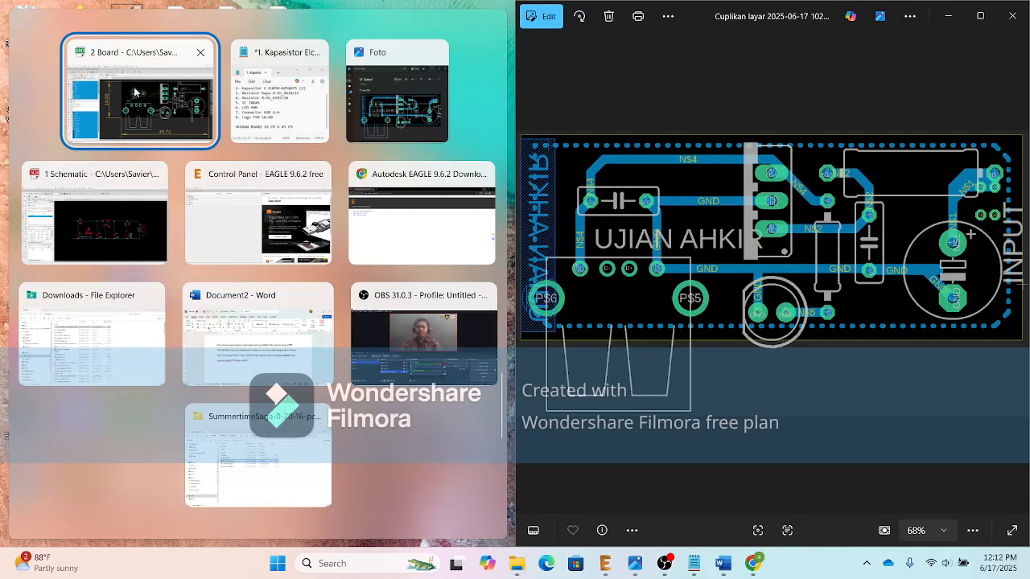
left_click(135, 93)
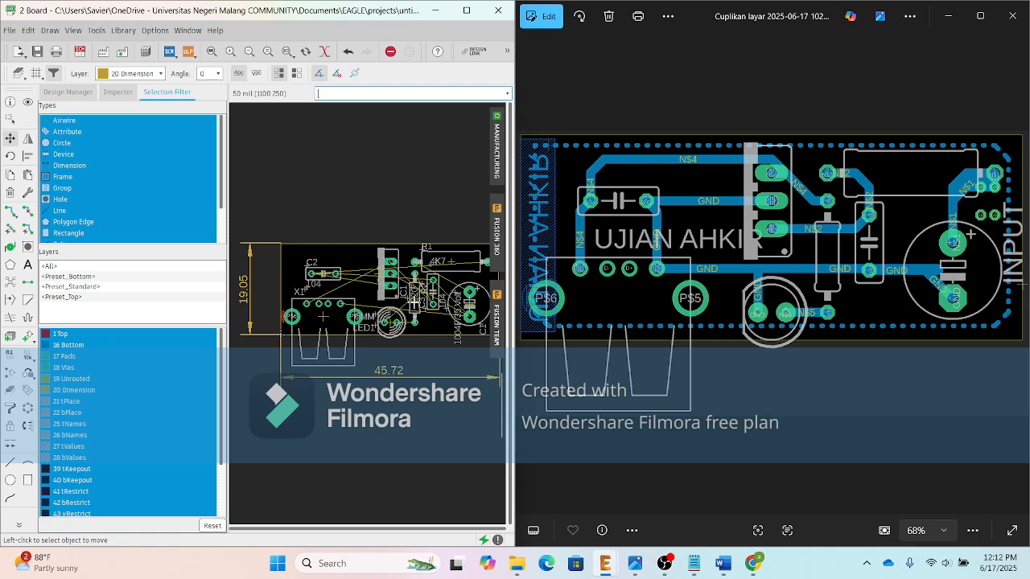
scroll(434, 283, "up", 3)
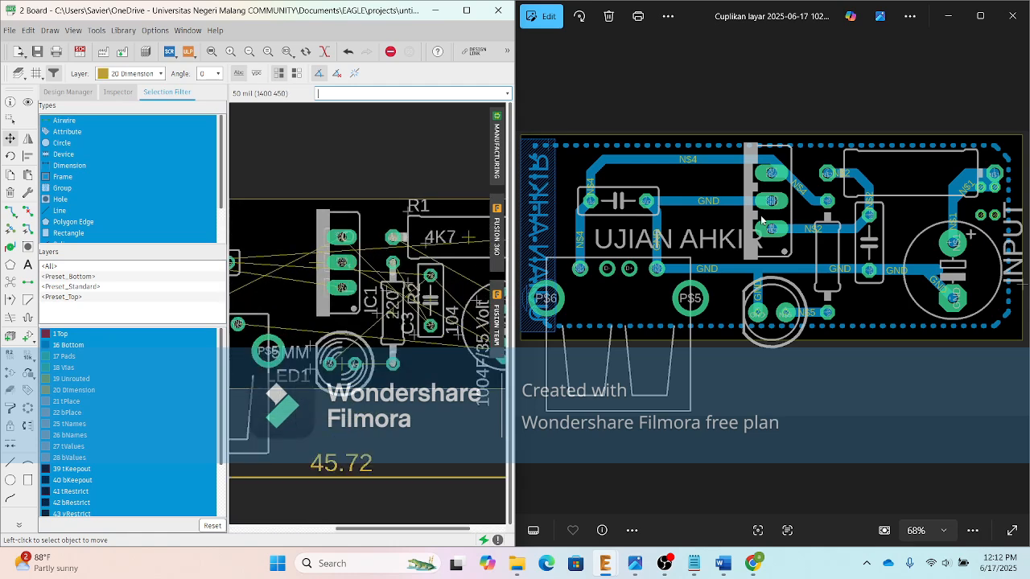
scroll(368, 299, "down", 2)
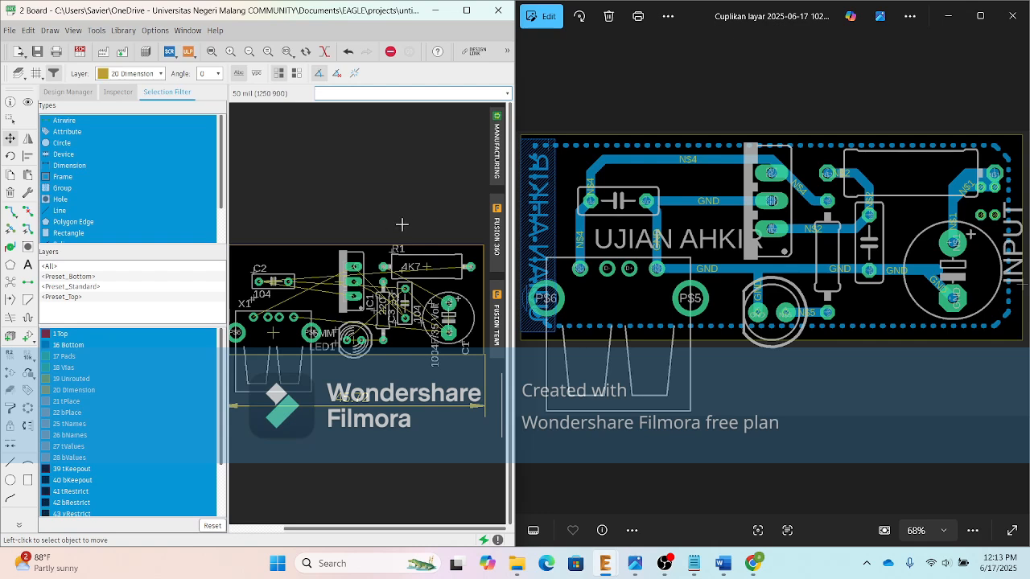
left_click(9, 213)
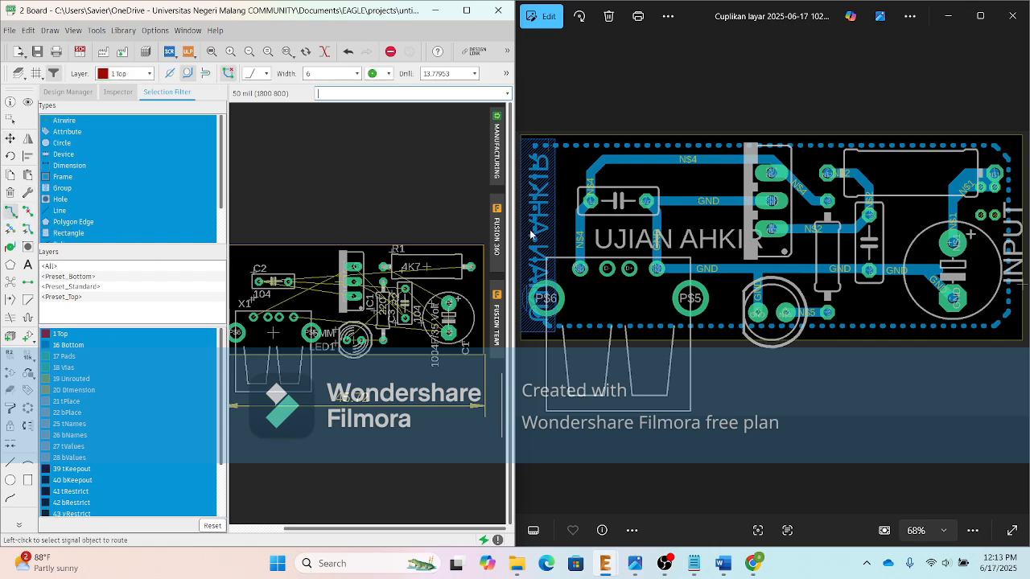
left_click(254, 316)
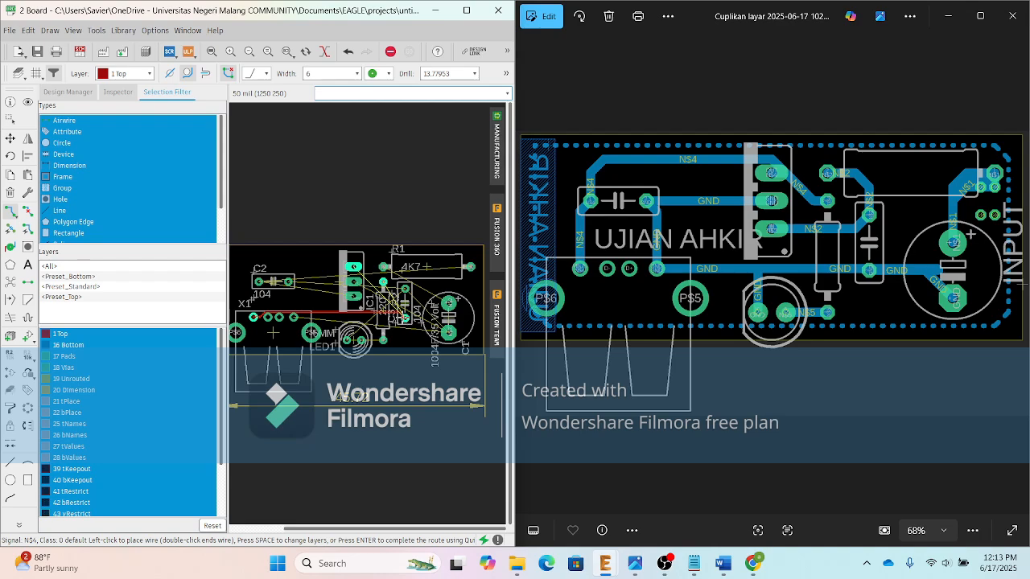
scroll(399, 326, "up", 5)
scroll(412, 326, "down", 5)
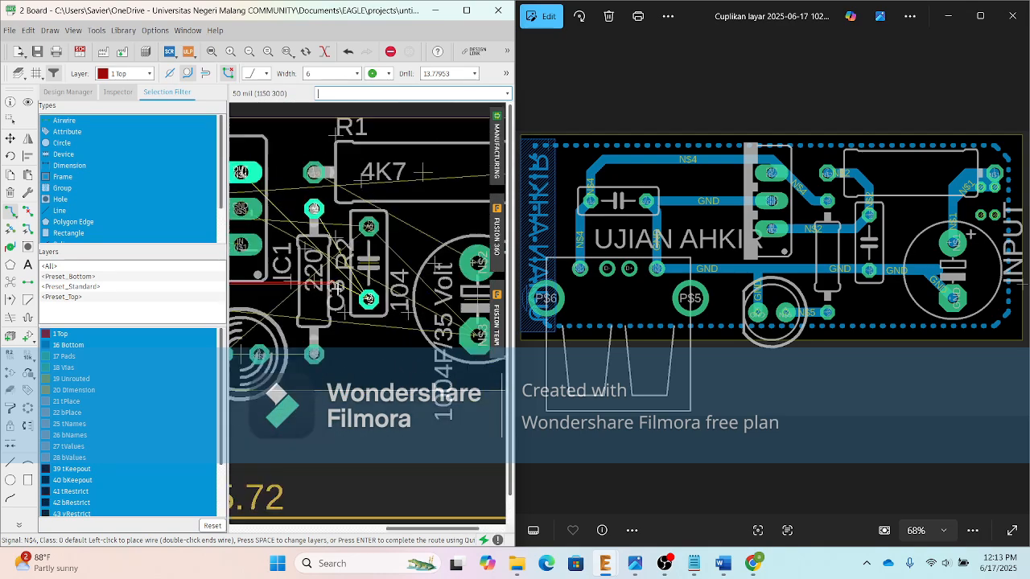
Step: Maximize the board editor window and fit the whole board in view
left_click(466, 11)
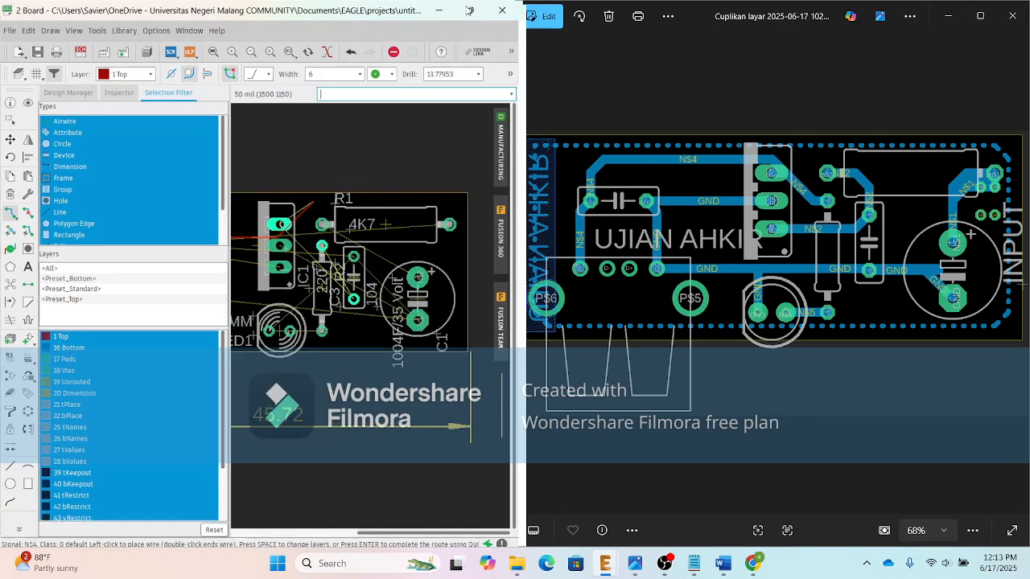
scroll(416, 217, "up", 3)
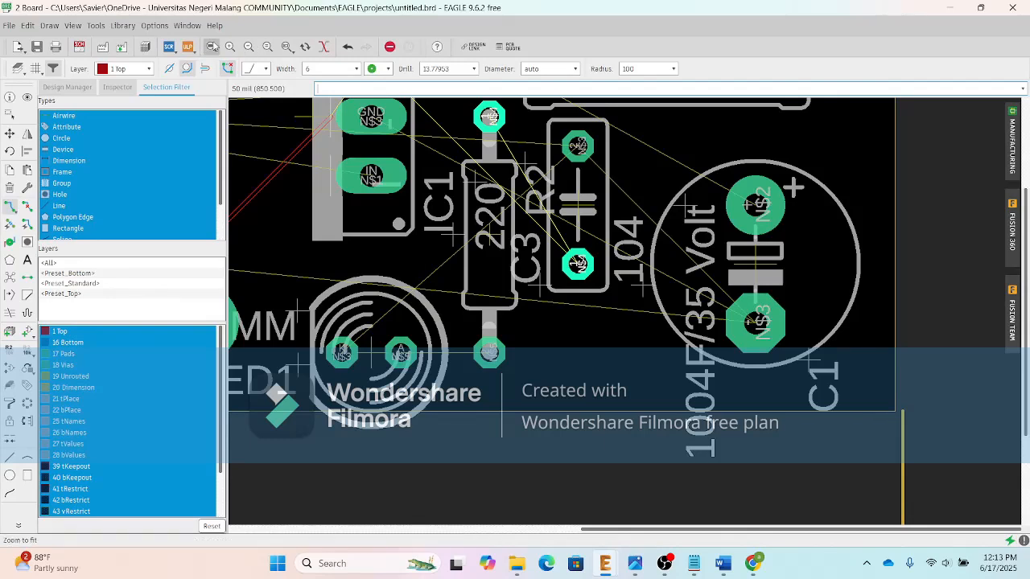
scroll(740, 299, "down", 2)
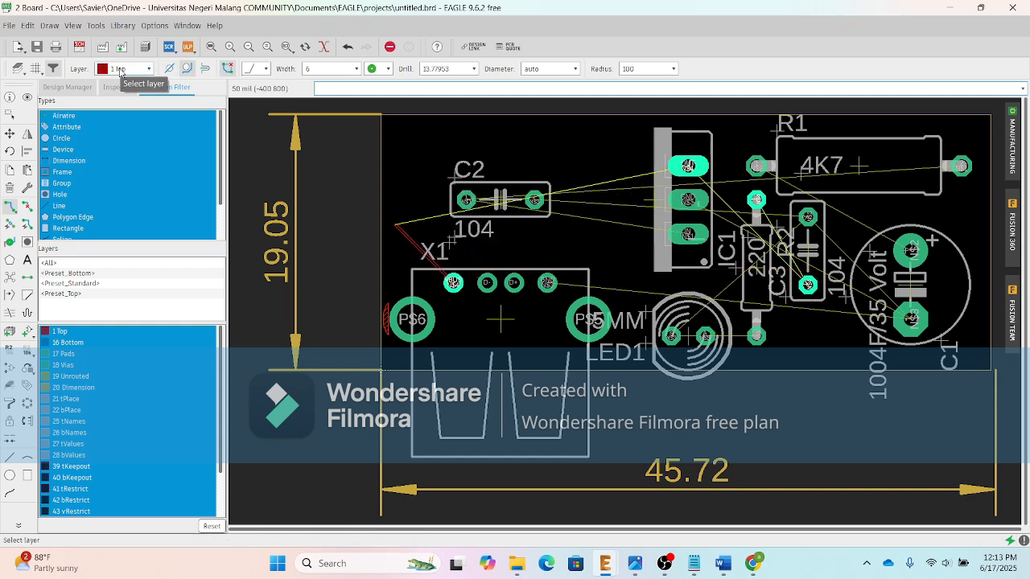
Step: Move capacitor C3 to free space above X1, and place C2 rotated upright in the vacated spot between R2 and C1
left_click(9, 134)
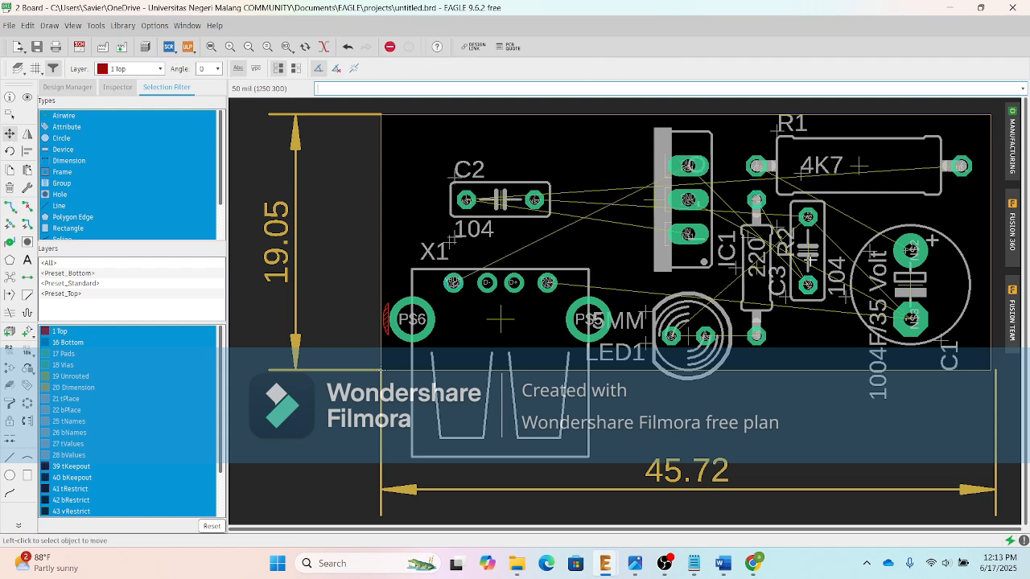
left_click(807, 251)
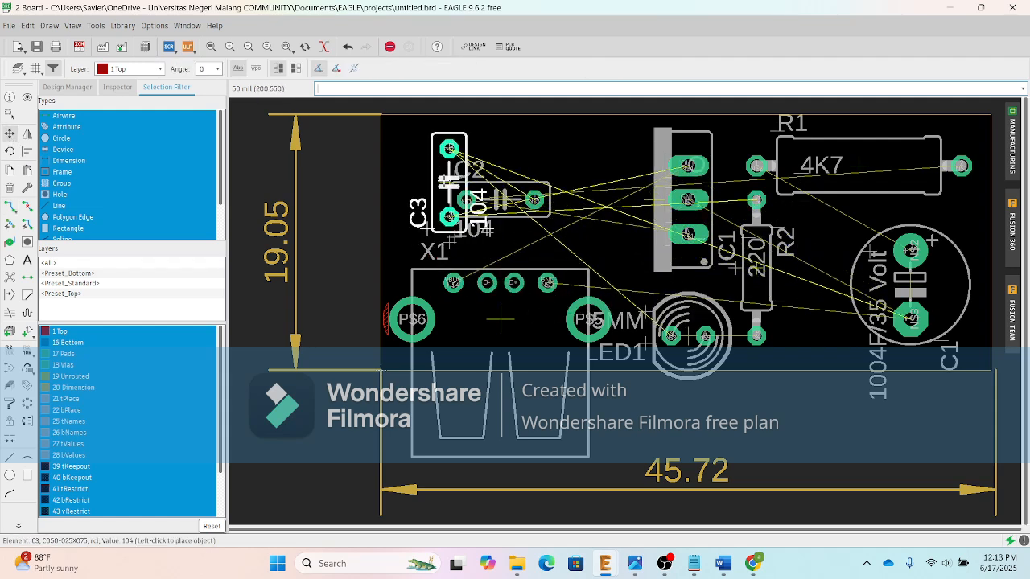
left_click(432, 183)
left_click(502, 200)
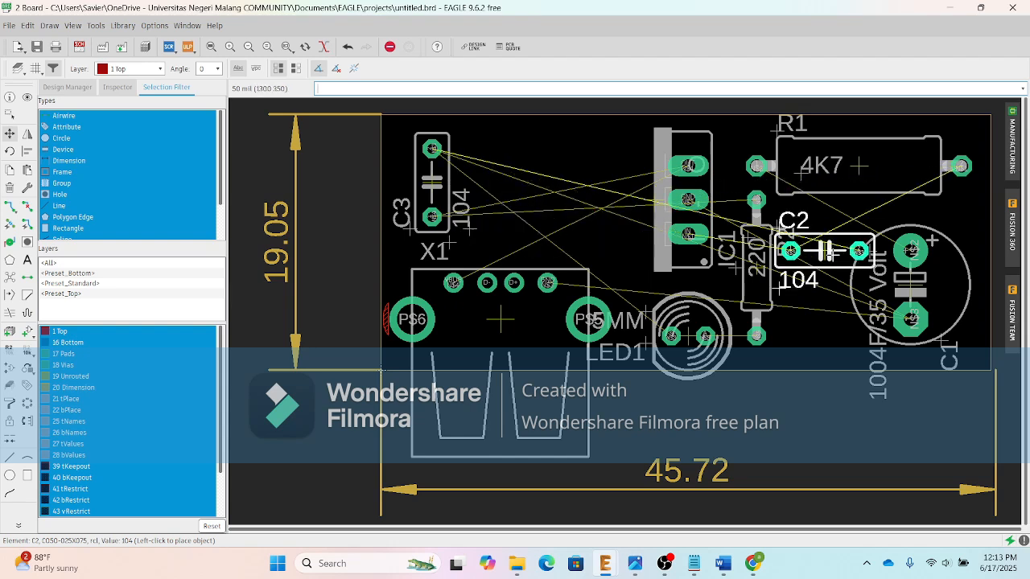
right_click(824, 251)
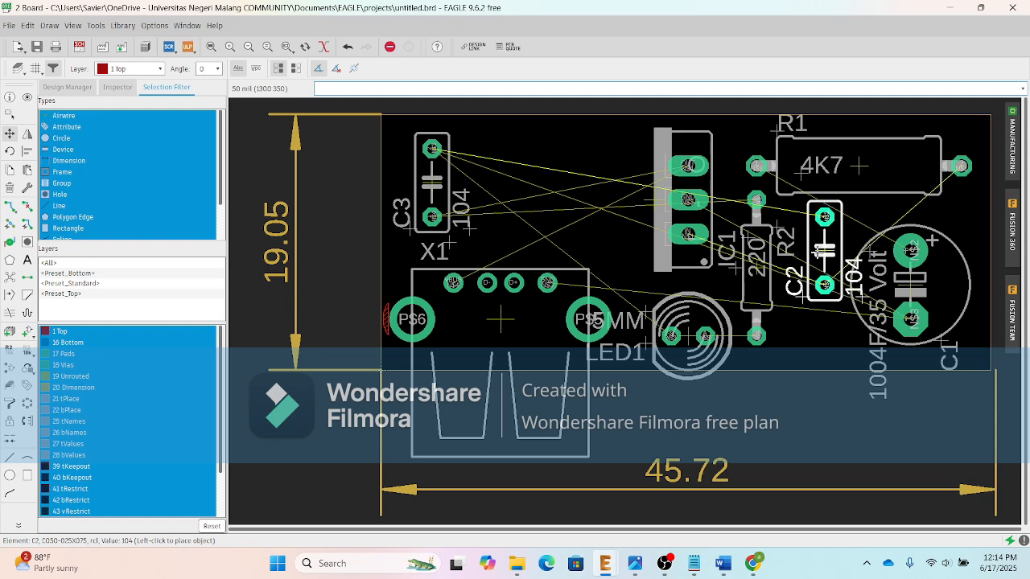
left_click(807, 250)
Step: Place capacitor C3 rotated horizontally above connector X1, in the spot C2 vacated
left_click(434, 182)
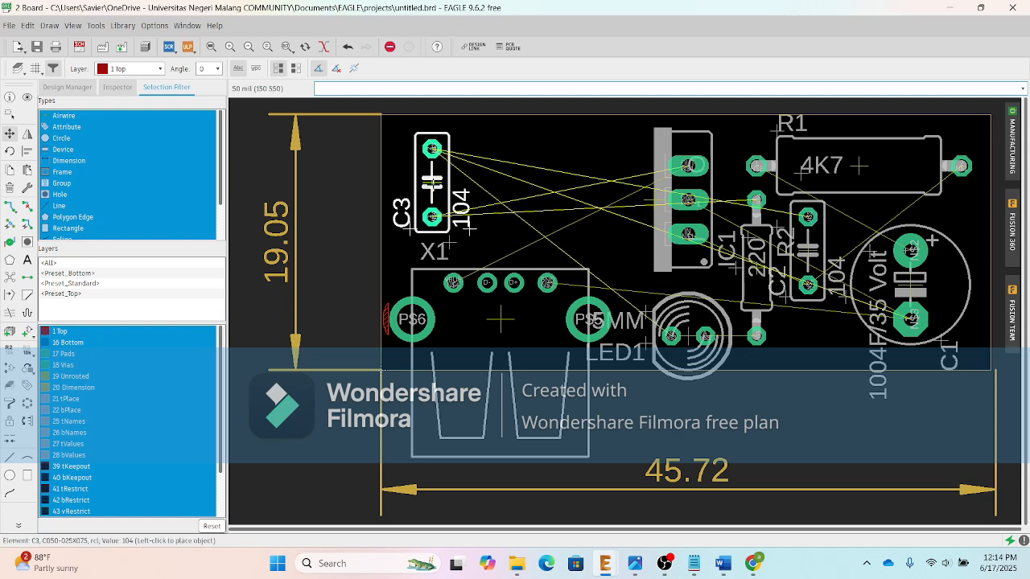
right_click(432, 182)
right_click(500, 213)
right_click(499, 201)
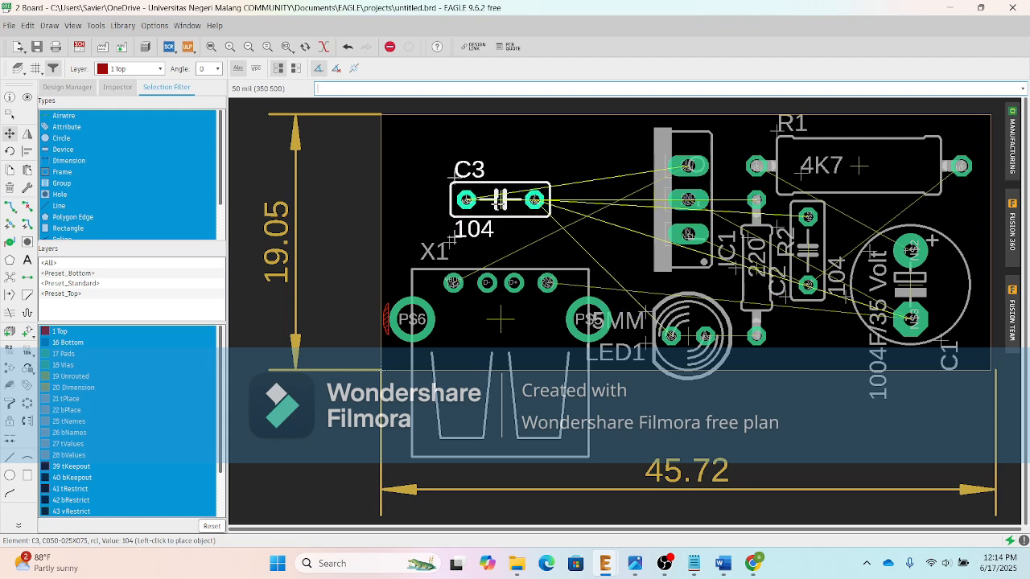
left_click(500, 200)
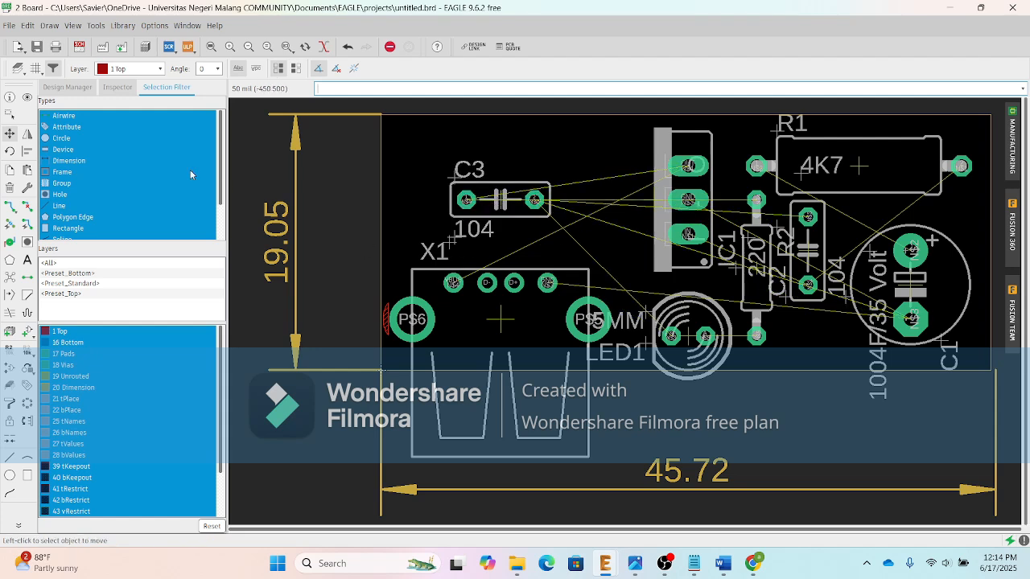
Step: Start manual routing with the trace layer set to 16 Bottom
left_click(9, 207)
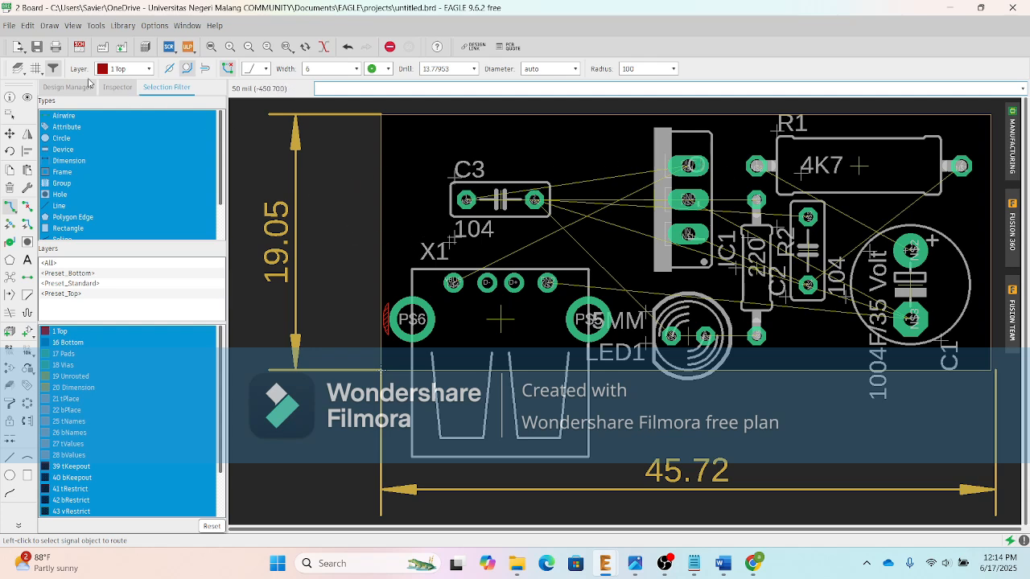
left_click(140, 73)
left_click(141, 79)
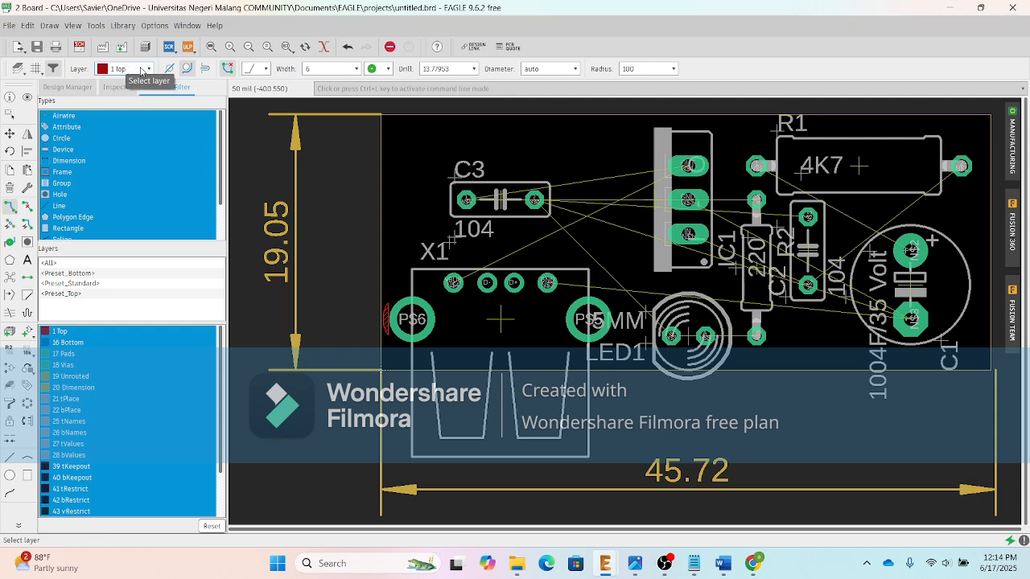
left_click(142, 72)
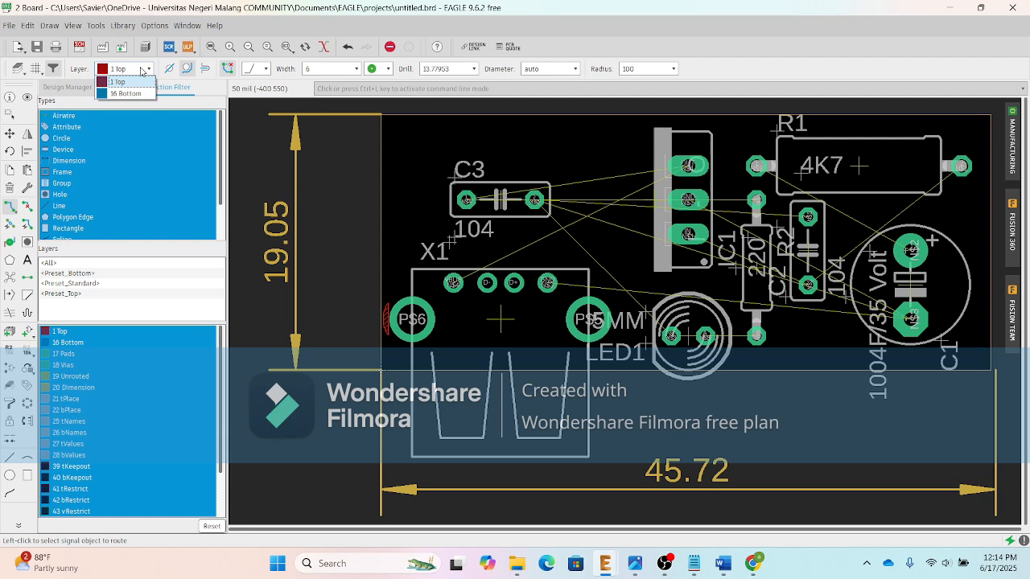
left_click(129, 93)
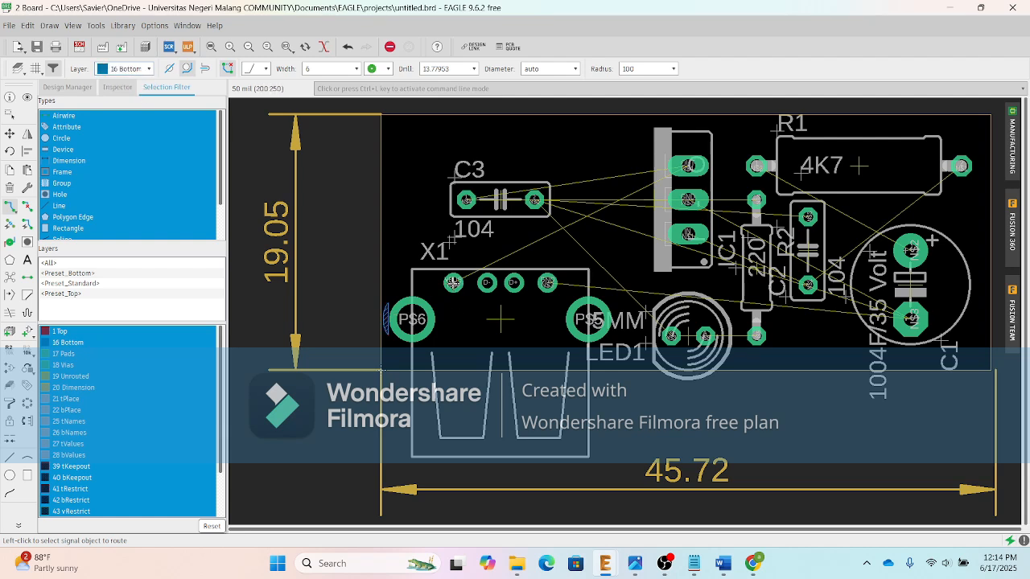
Step: Begin a trace at X1's VBUS pad and set its width to 32
left_click(453, 282)
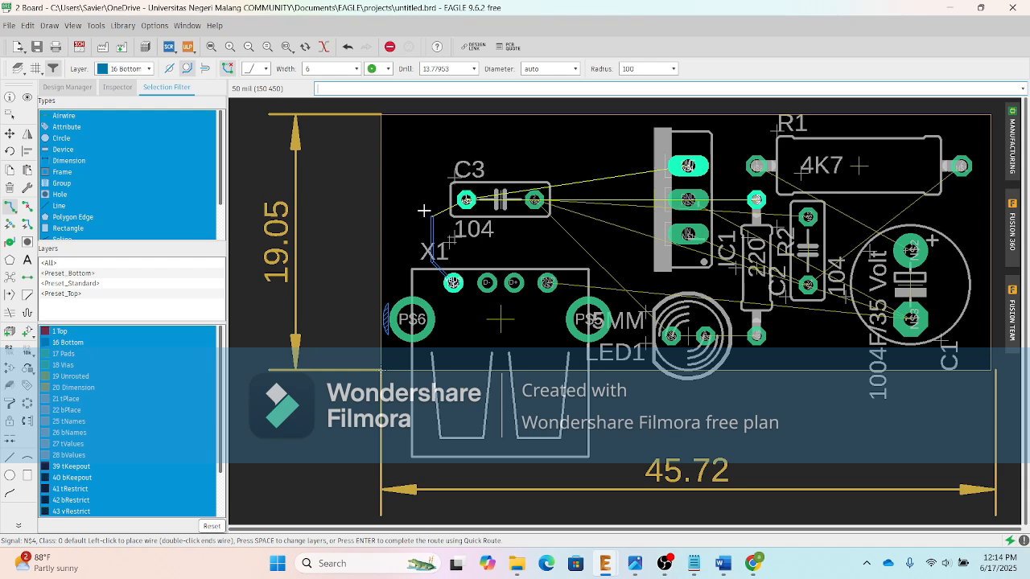
left_click(337, 67)
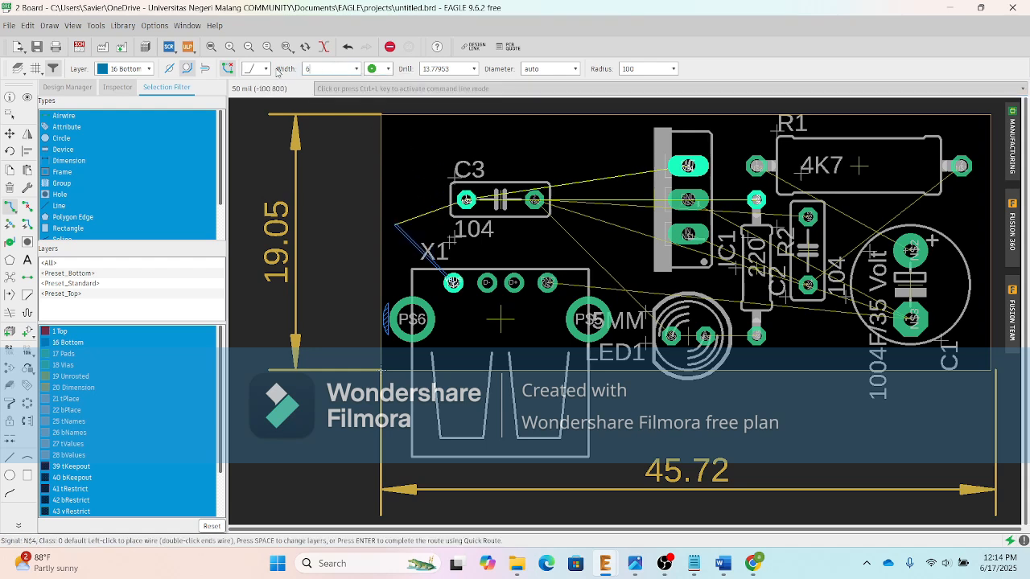
left_click(356, 70)
scroll(324, 165, "down", 1)
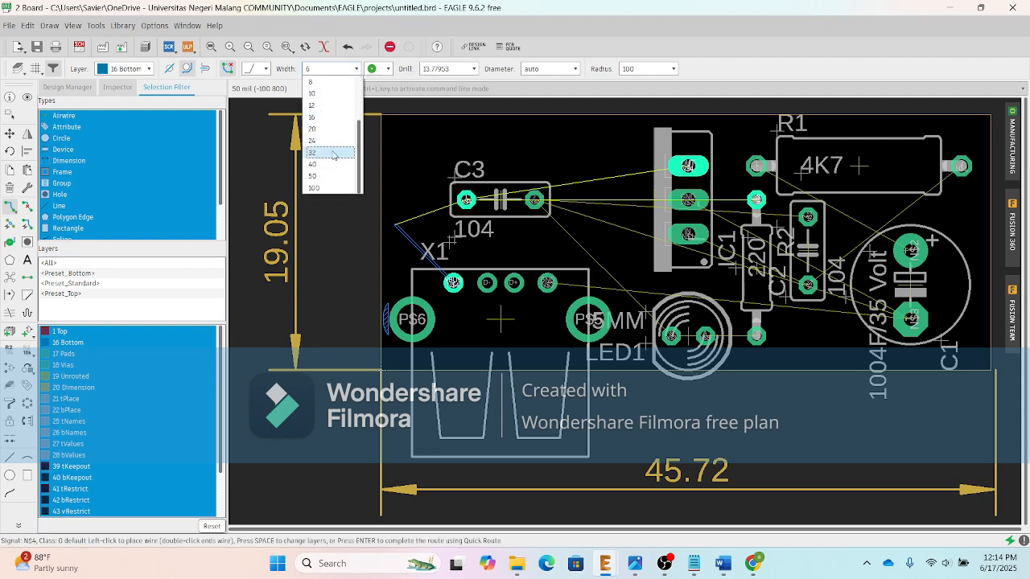
left_click(328, 152)
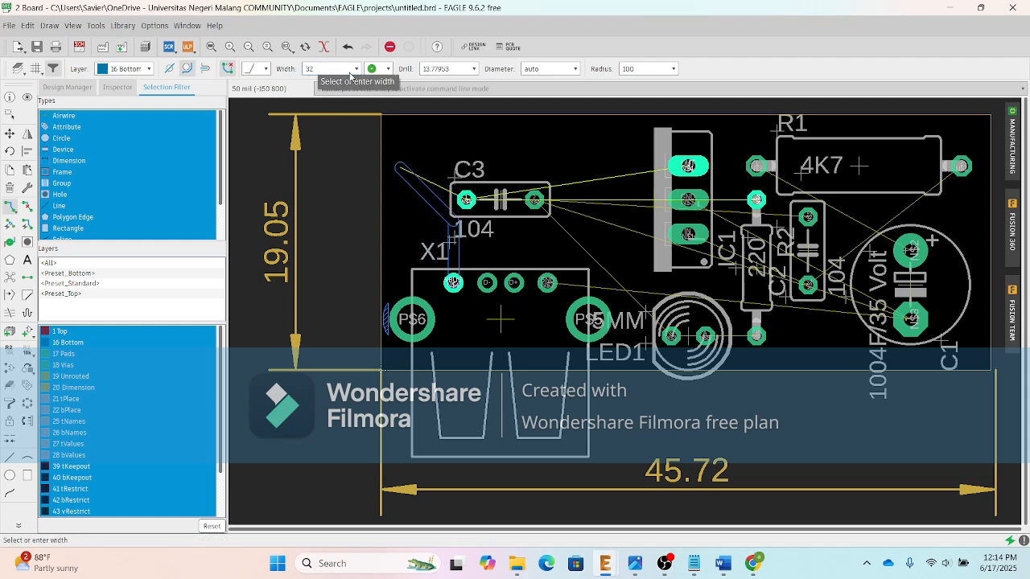
Step: Try a trace width of 40 and return the width to 32
left_click(357, 70)
scroll(328, 191, "down", 1)
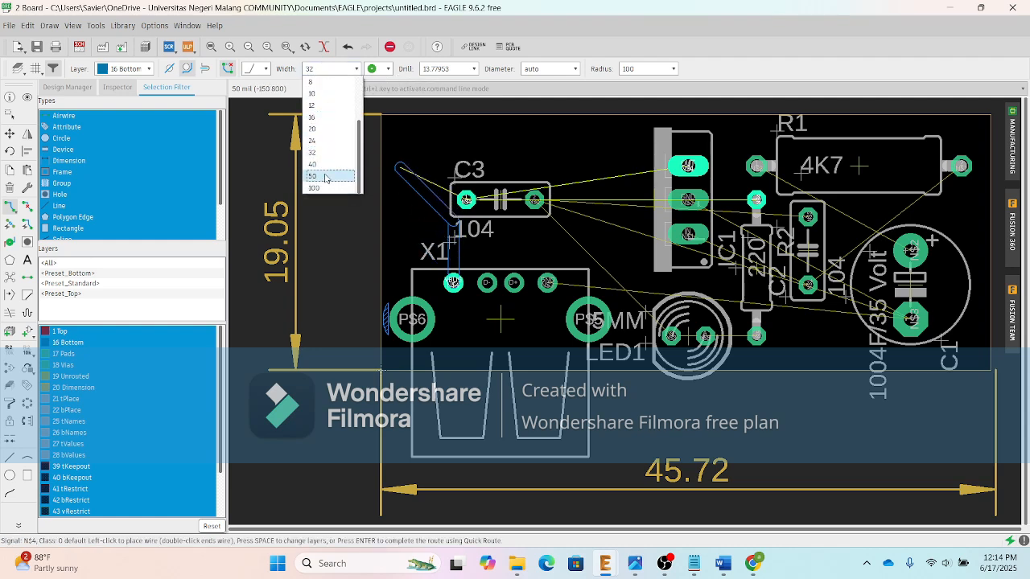
left_click(325, 175)
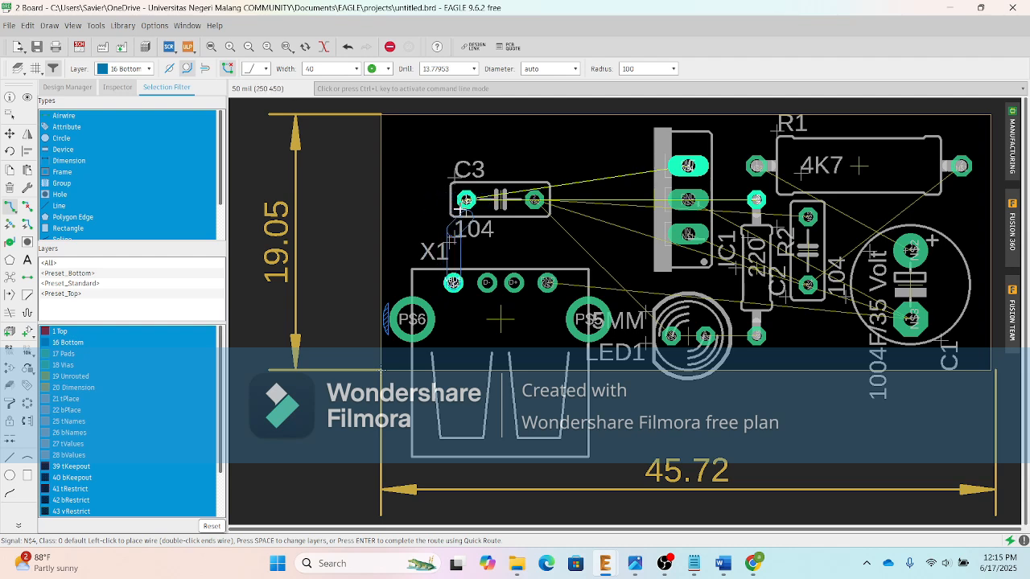
left_click(354, 68)
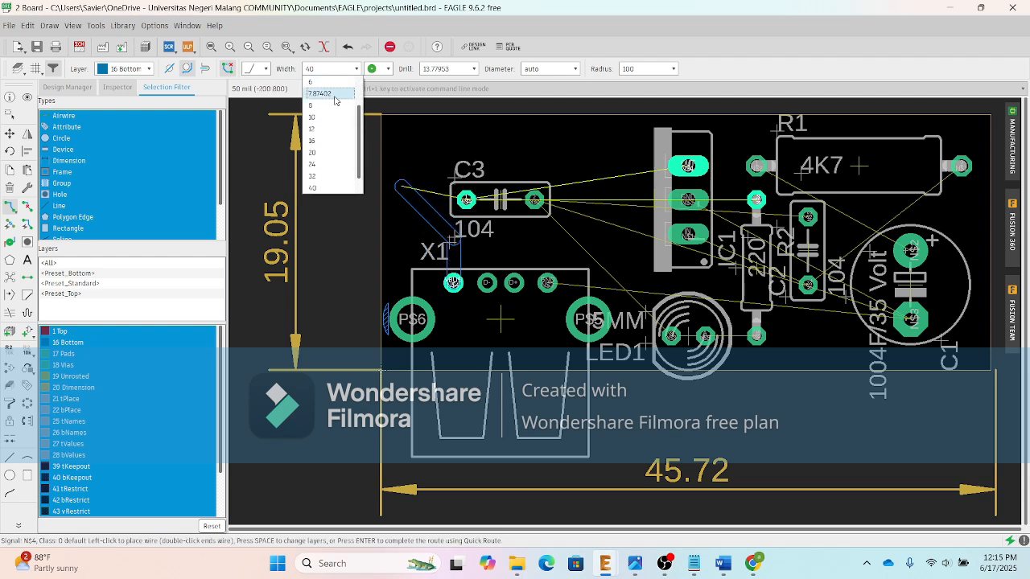
left_click(322, 176)
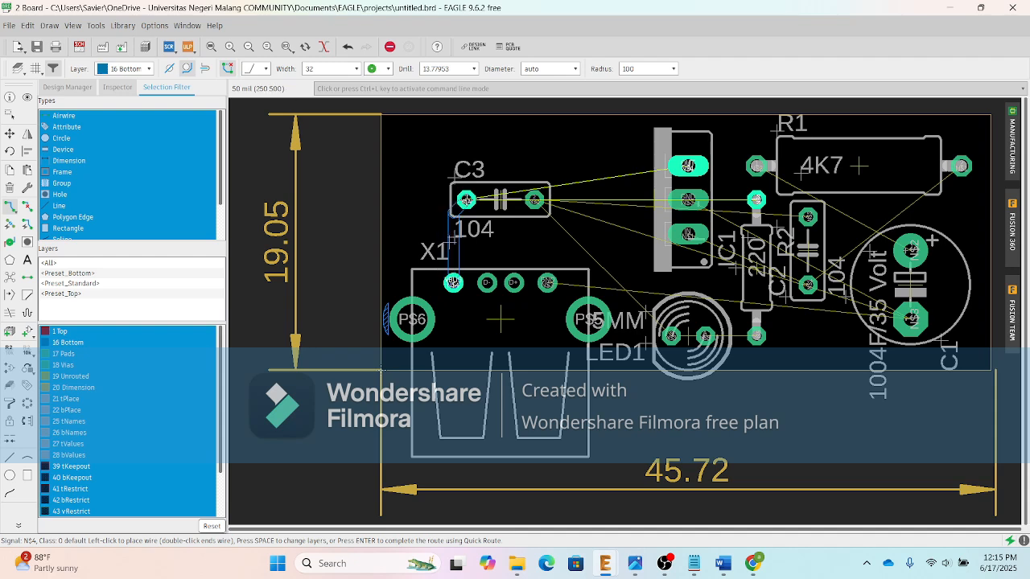
Step: Route the N$4 trace from X1's VBUS pad to C3's left pad and on to IC1's uppermost pad
left_click(465, 206)
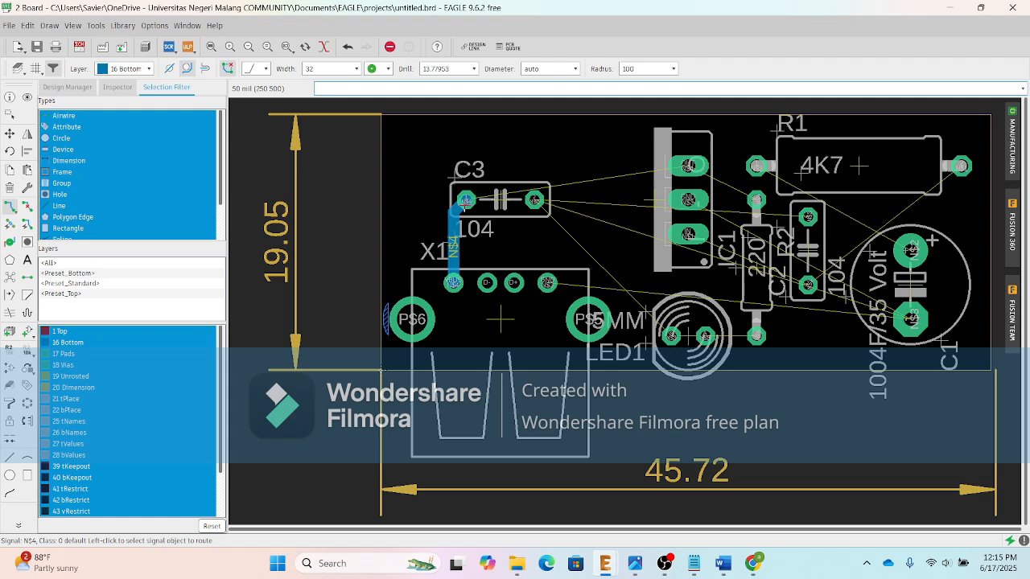
left_click(465, 200)
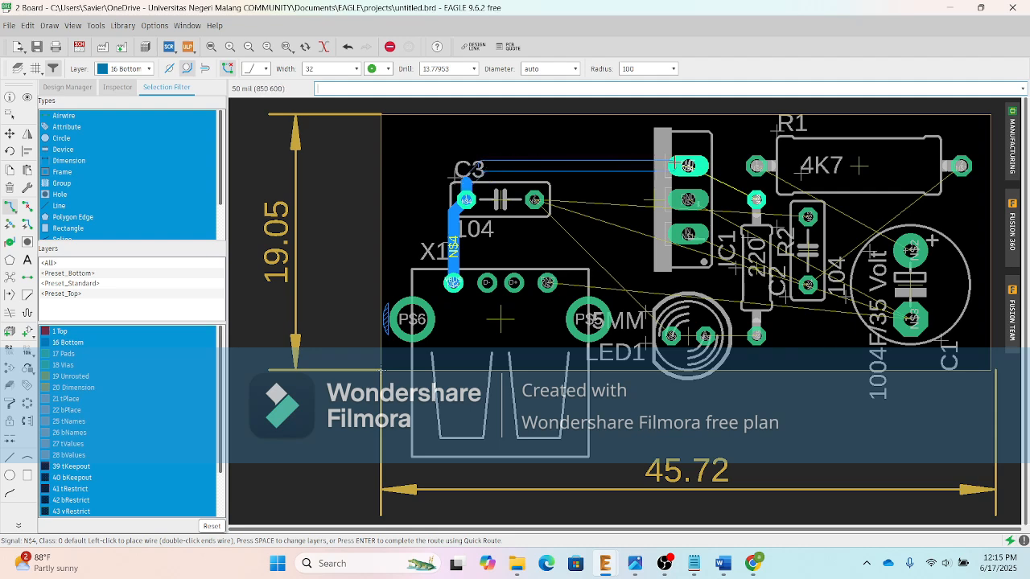
left_click(688, 166)
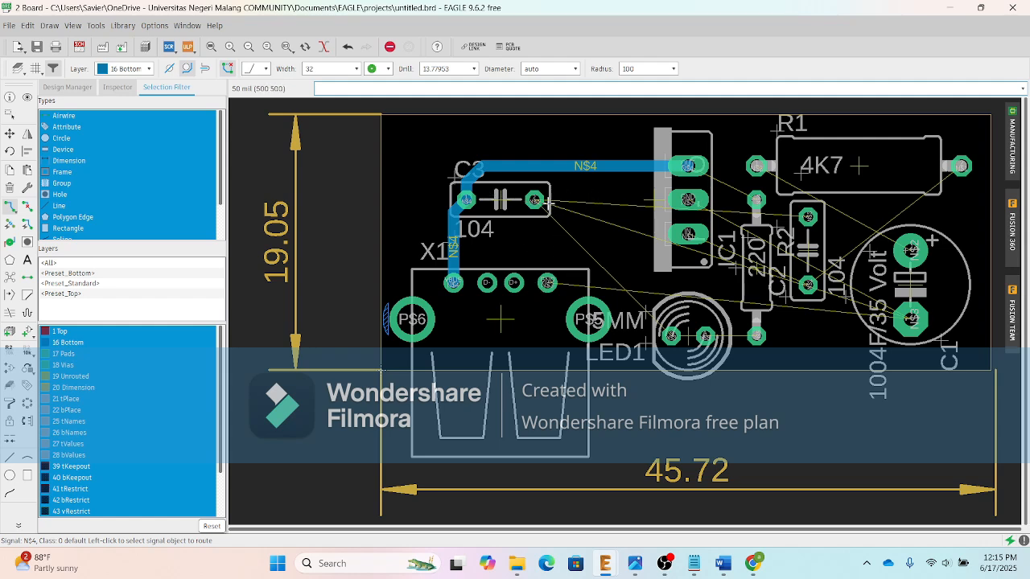
left_click(535, 199)
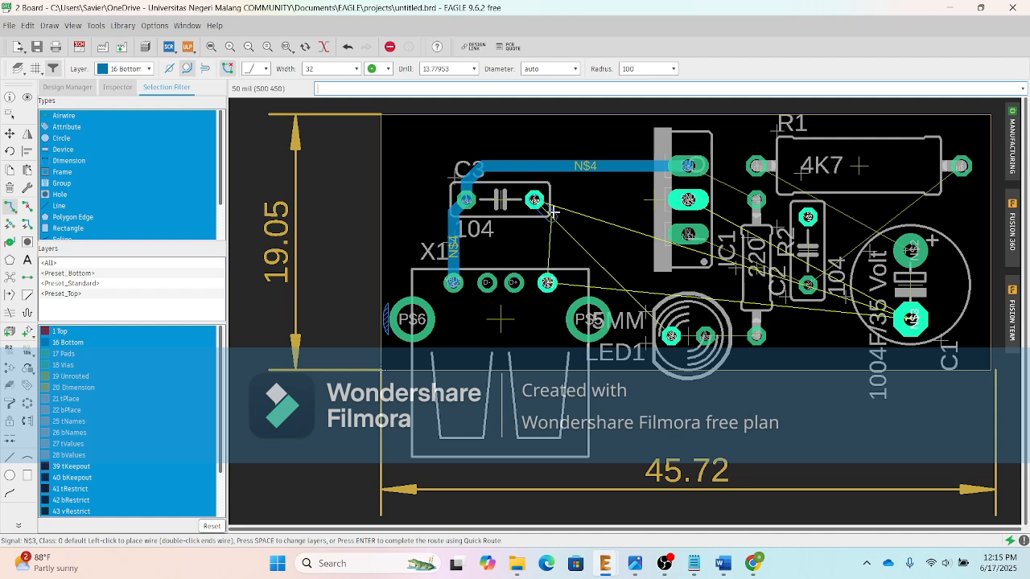
key("Escape")
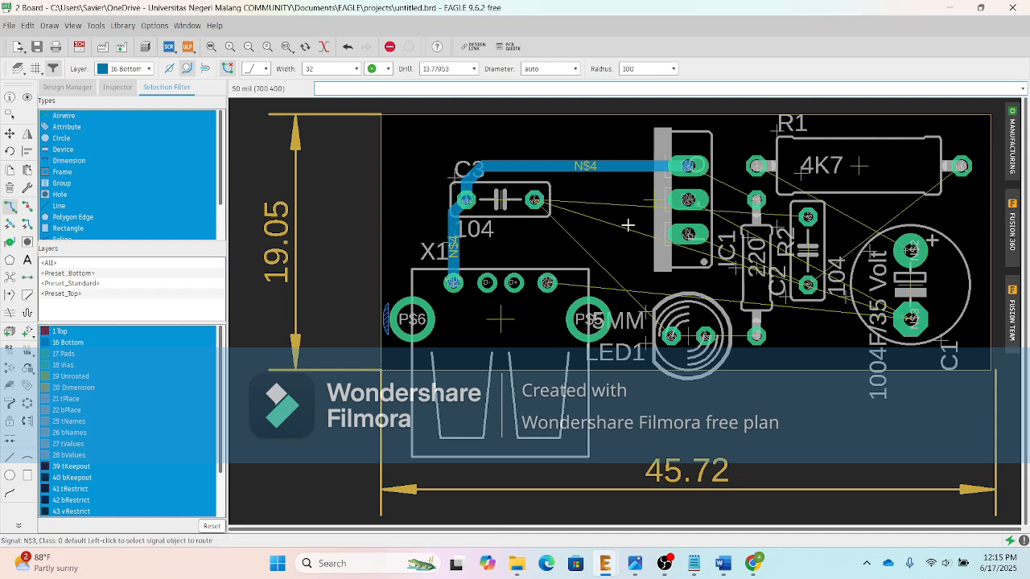
left_click(541, 204)
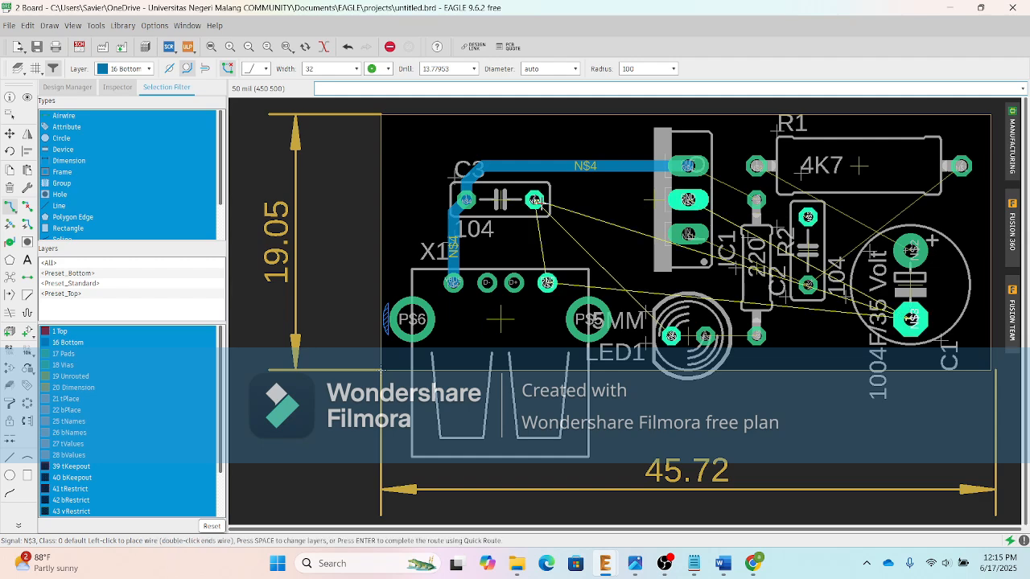
scroll(542, 295, "up", 3)
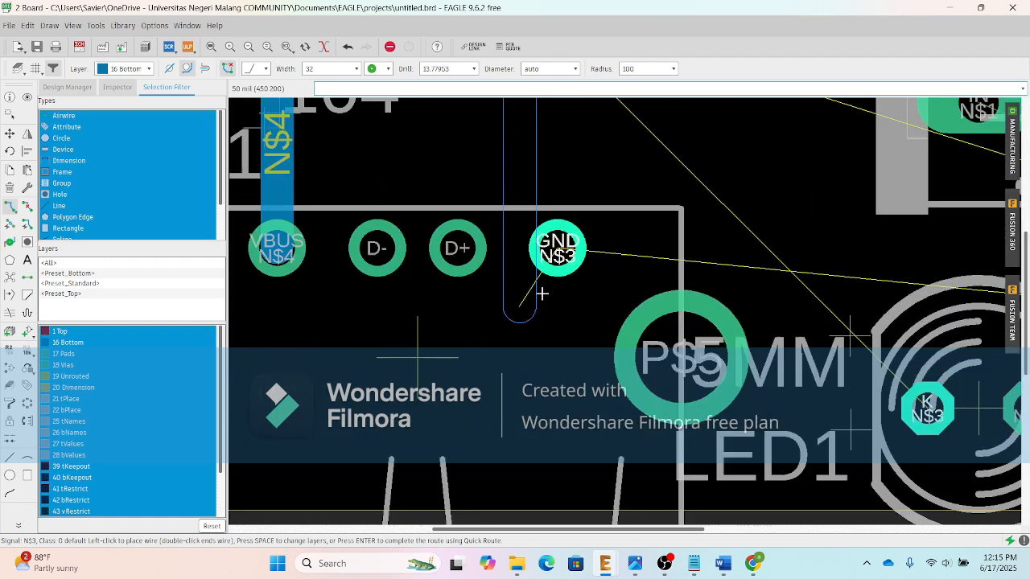
scroll(541, 296, "down", 3)
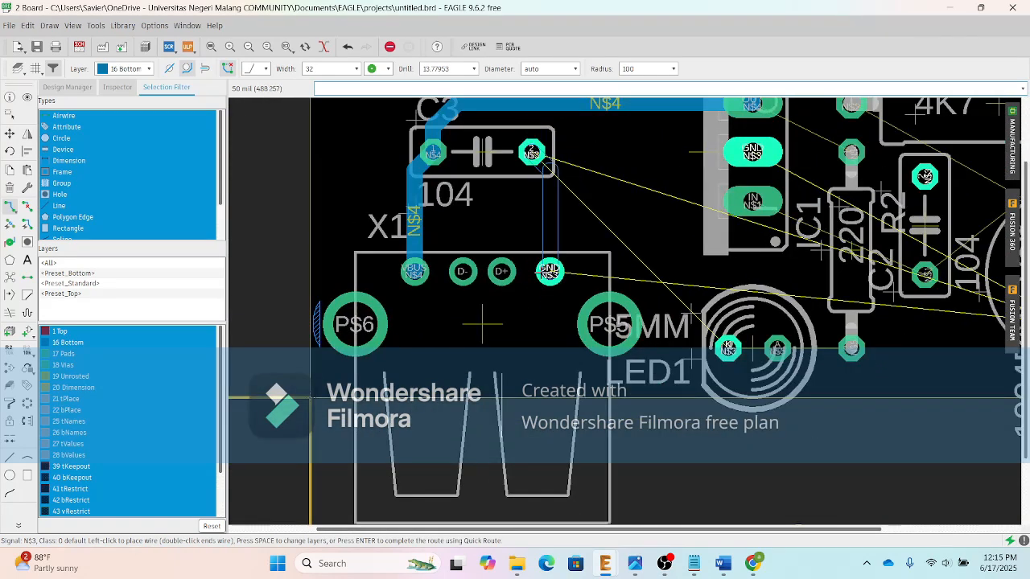
scroll(557, 270, "up", 5)
scroll(559, 268, "up", 2)
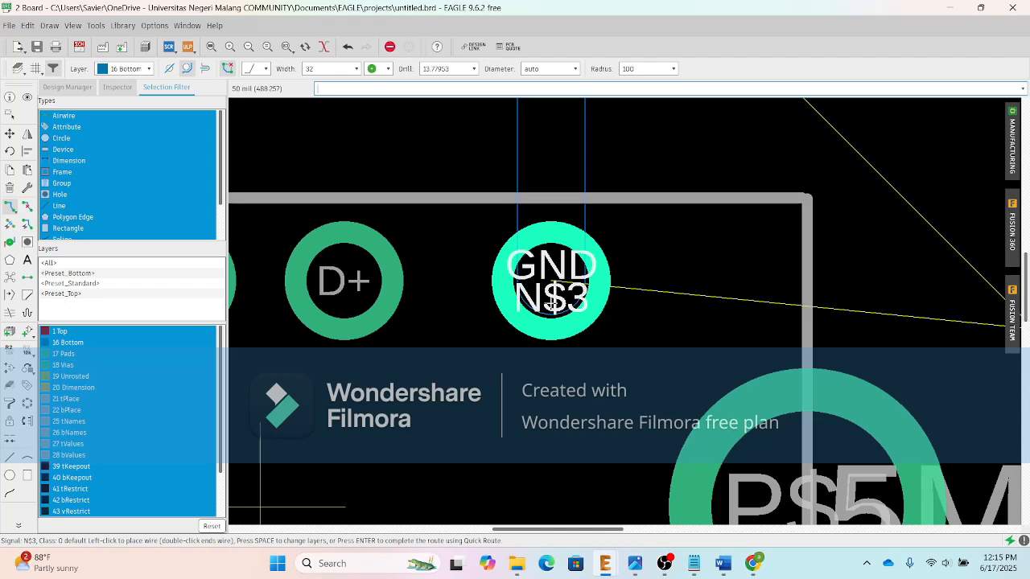
scroll(563, 245, "down", 2)
scroll(561, 235, "down", 2)
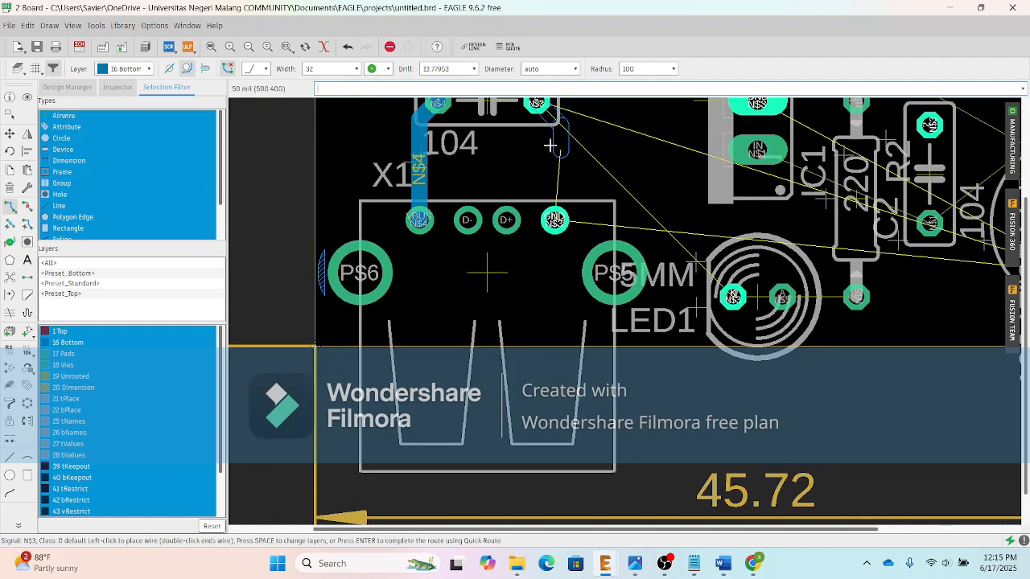
left_click(211, 48)
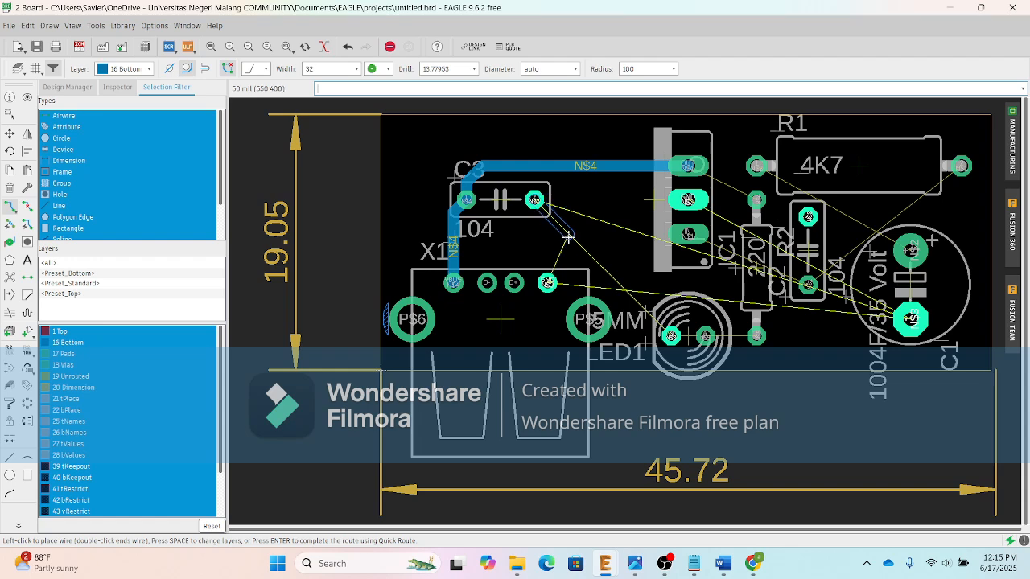
key("Escape")
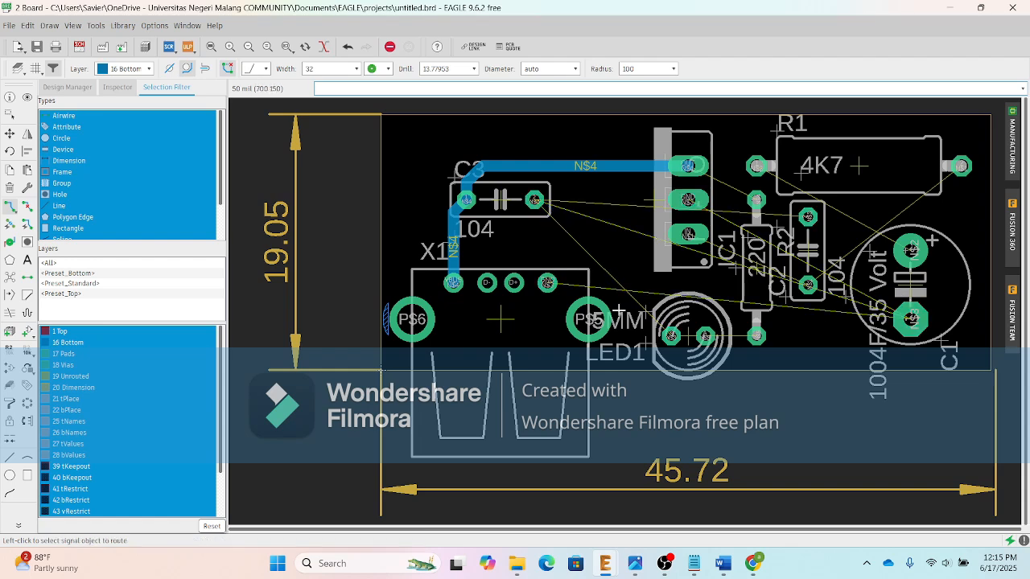
Step: Rotate capacitor C2 by 180° so its pads swap ends
left_click(692, 242)
key("Escape")
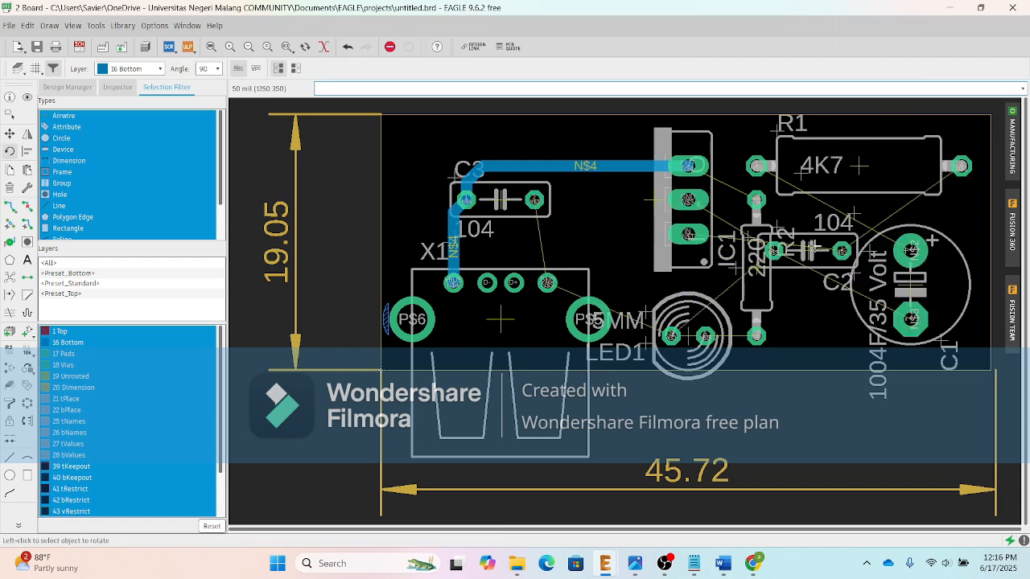
left_click(808, 250)
Step: Route the N$1 trace from IC1's lowest pad to C2's upper pad
left_click(9, 206)
left_click(688, 233)
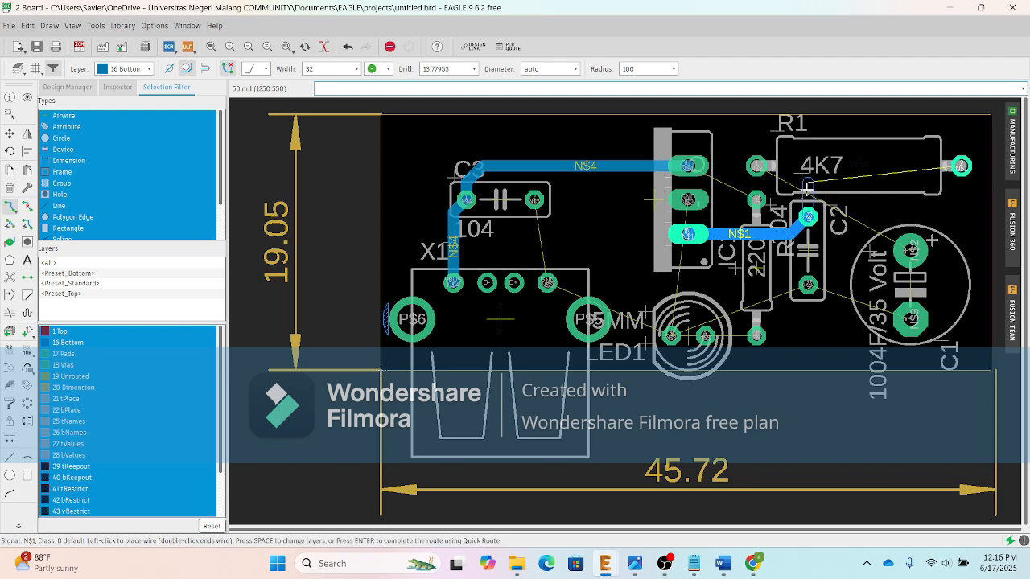
key("Escape")
Step: Rotate resistor R1 by 180° in place so its pads swap ends
right_click(865, 168)
left_click(903, 313)
left_click(861, 168)
Step: Extend N$1 from C2's upper pad to R1's left pad, and route N$4 from R2's upper pad to IC1's uppermost pad
left_click(9, 206)
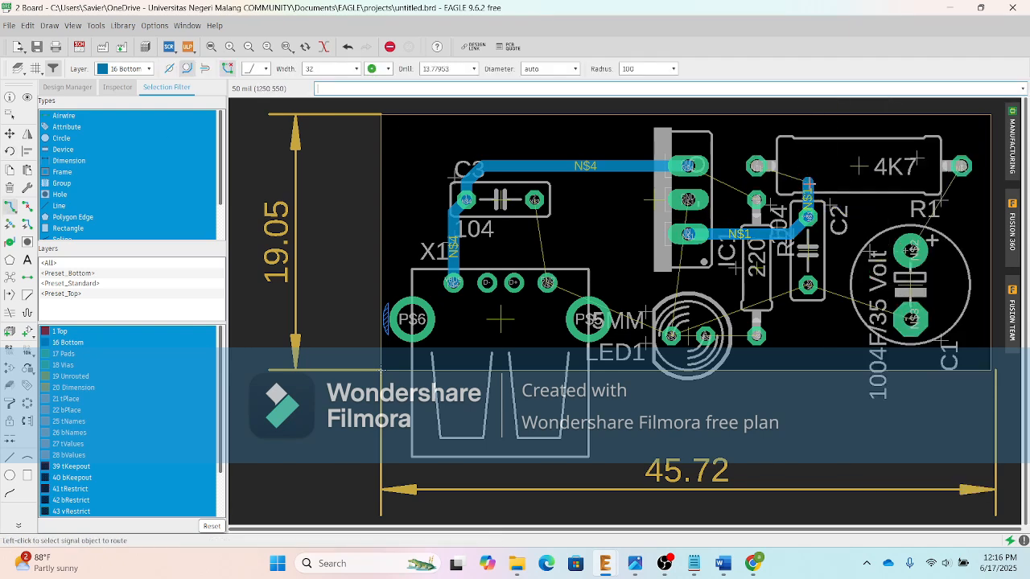
left_click(807, 216)
left_click(756, 166)
left_click(688, 165)
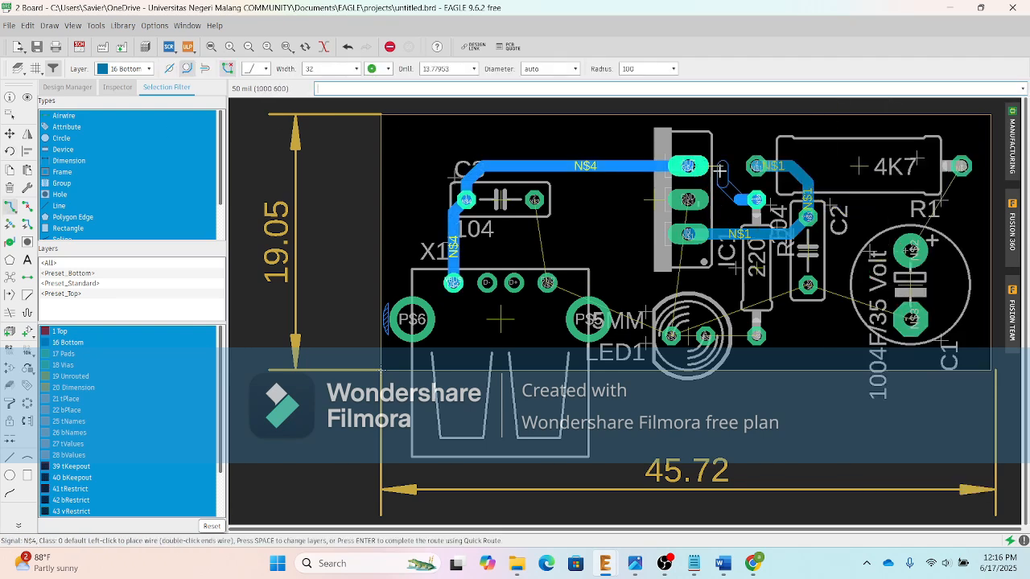
left_click(720, 174)
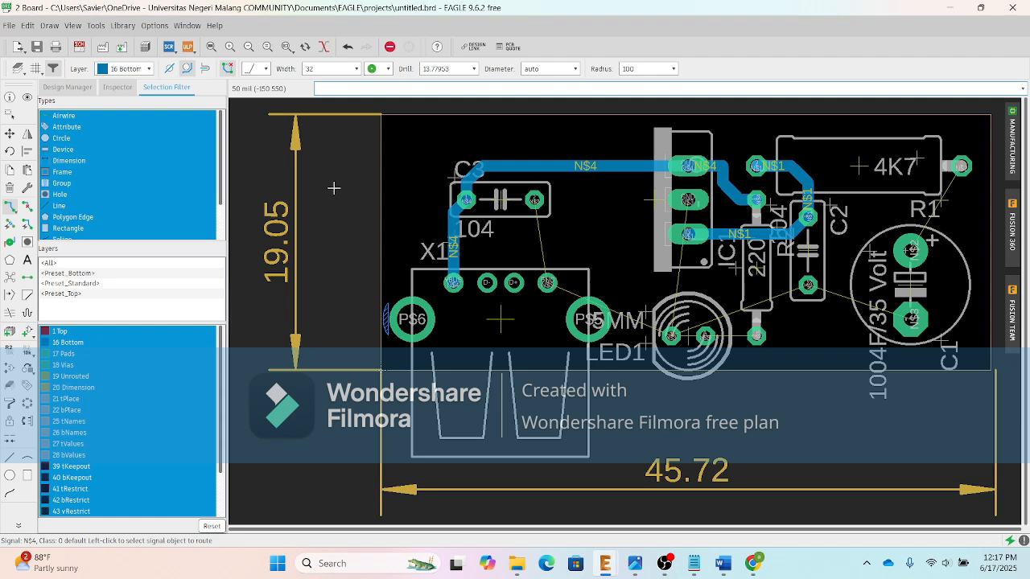
Step: Delete the bent N$4 segments next to R2's upper pad, keeping the short horizontal segment beside IC1
right_click(728, 179)
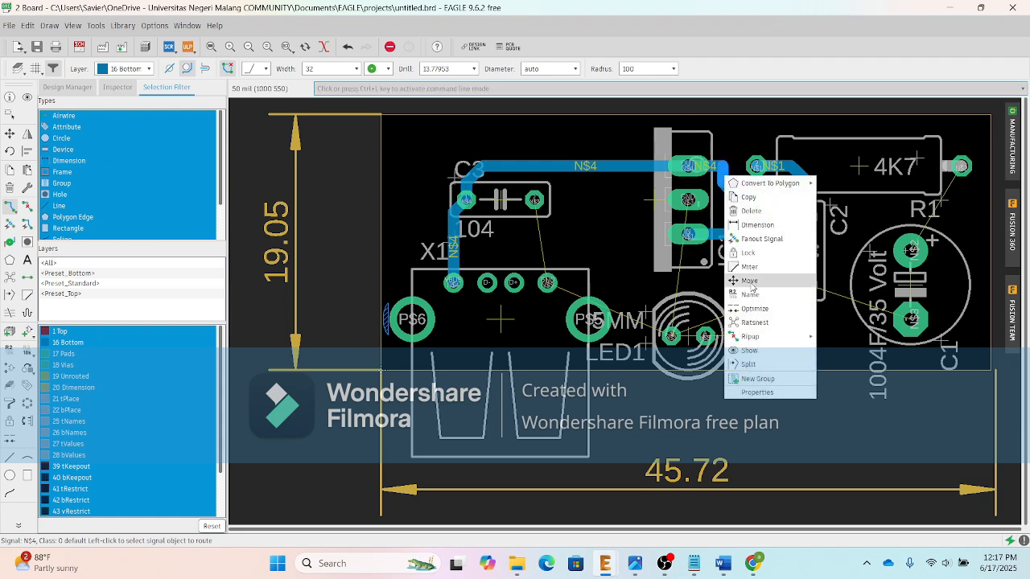
left_click(752, 211)
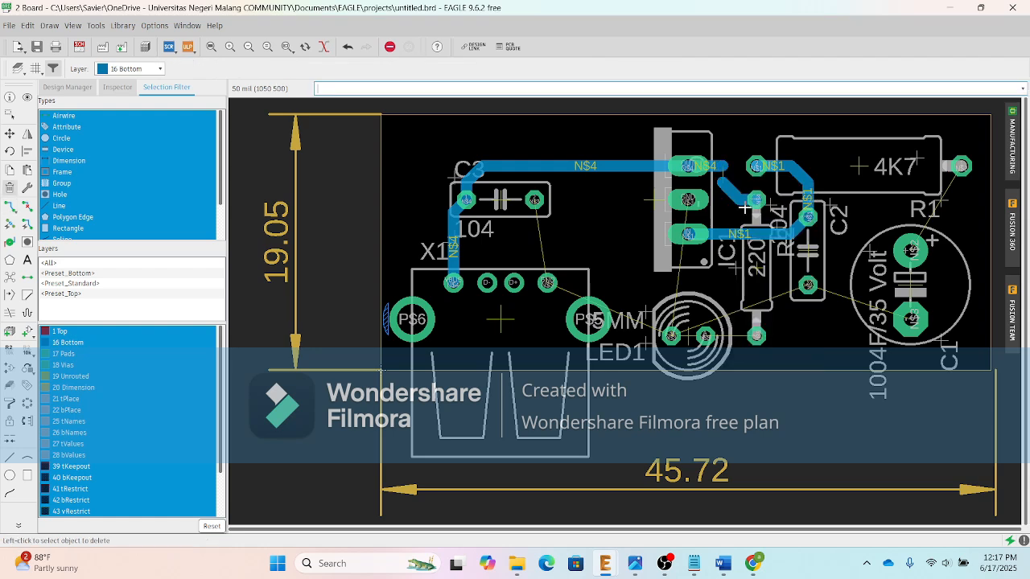
right_click(728, 185)
left_click(764, 226)
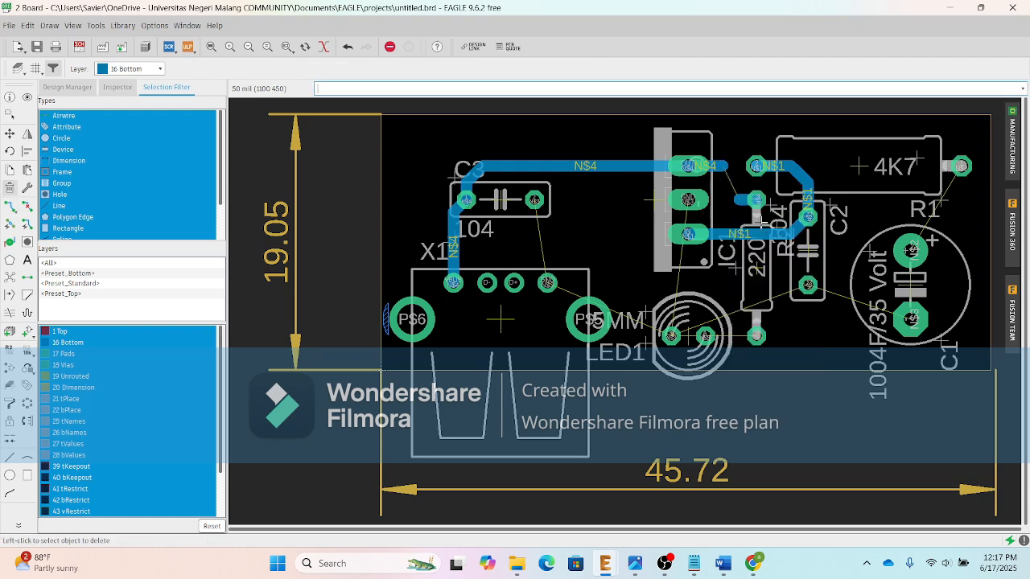
right_click(741, 200)
left_click(778, 242)
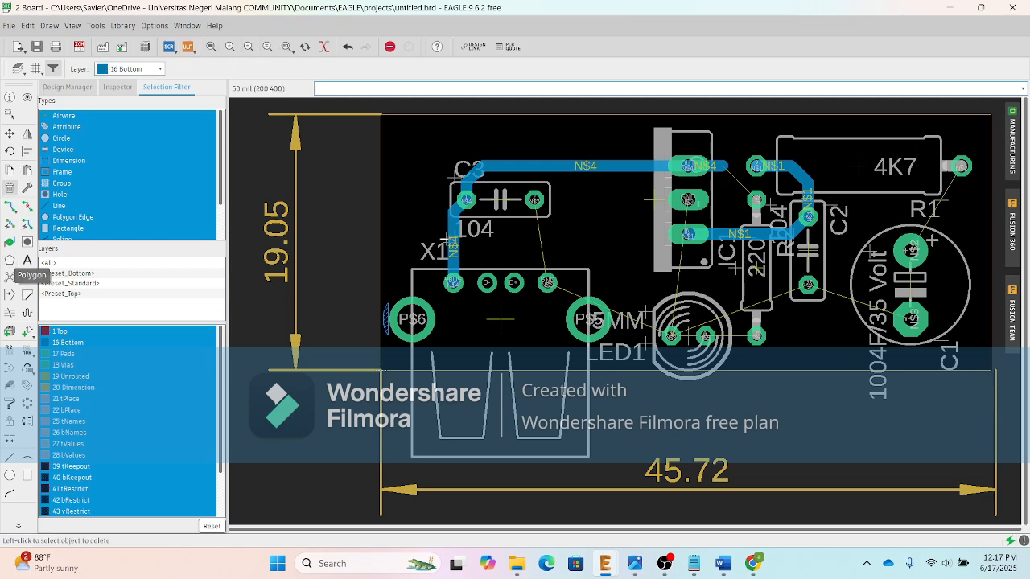
Step: Route N$4 diagonally from the segment end beside IC1 to R2's upper pad, and N$5 from R2's lower pad to LED1's right pad
left_click(9, 206)
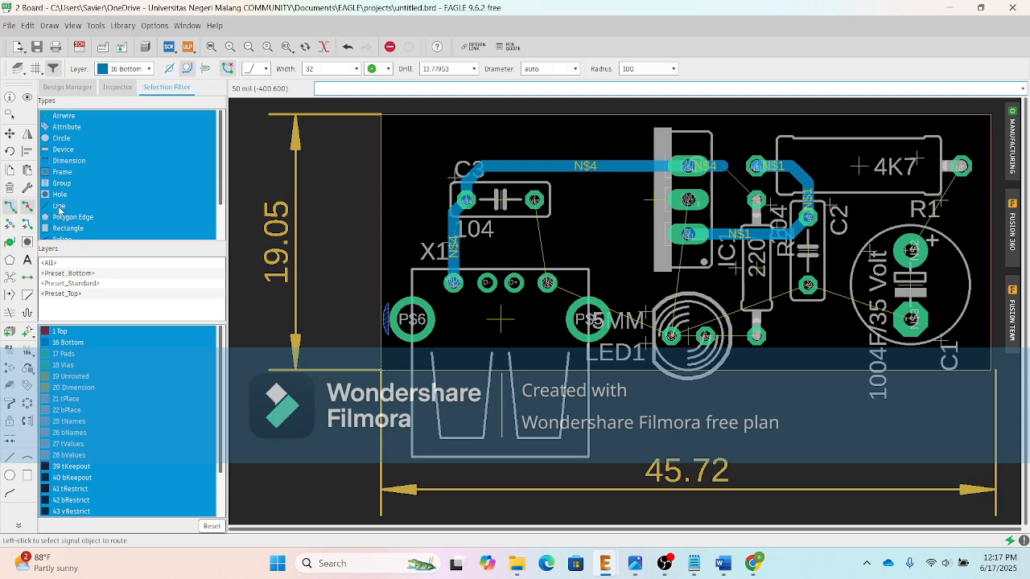
left_click(724, 166)
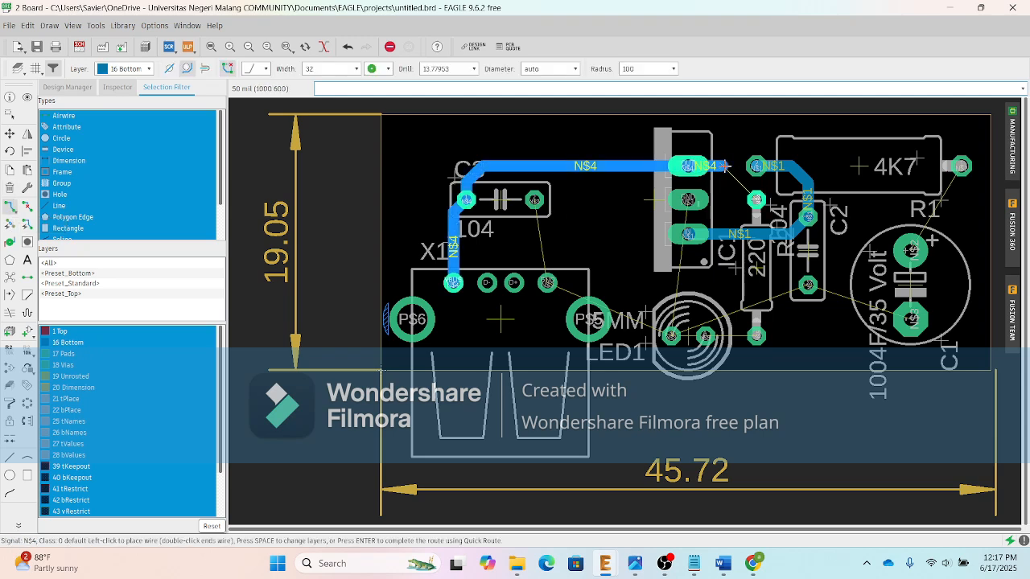
left_click(757, 199)
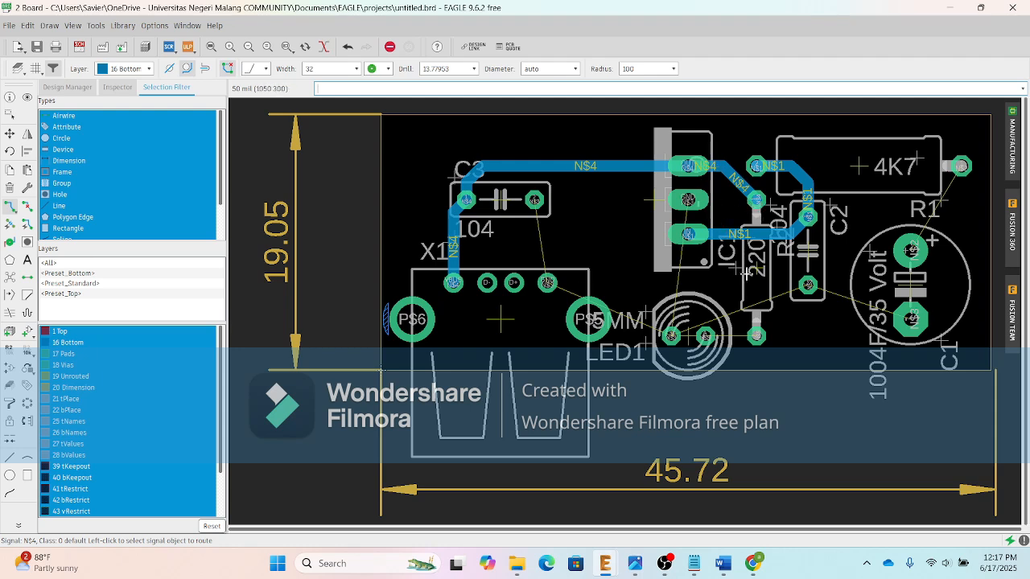
left_click(756, 335)
left_click(706, 336)
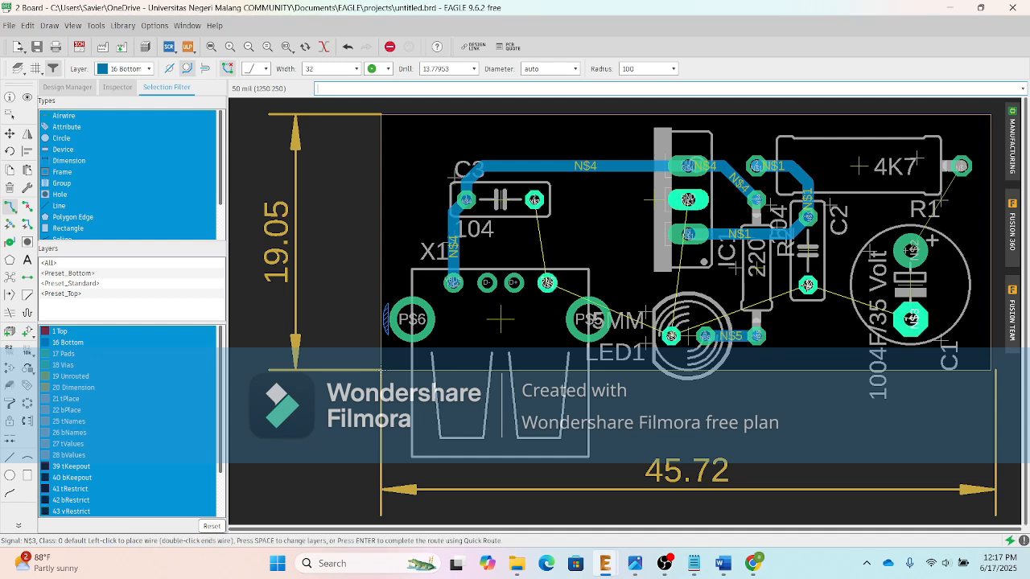
Step: Check the reference layout screenshot for the remaining traces and via positions, and return to the board
mouse_move(635, 563)
left_click(685, 500)
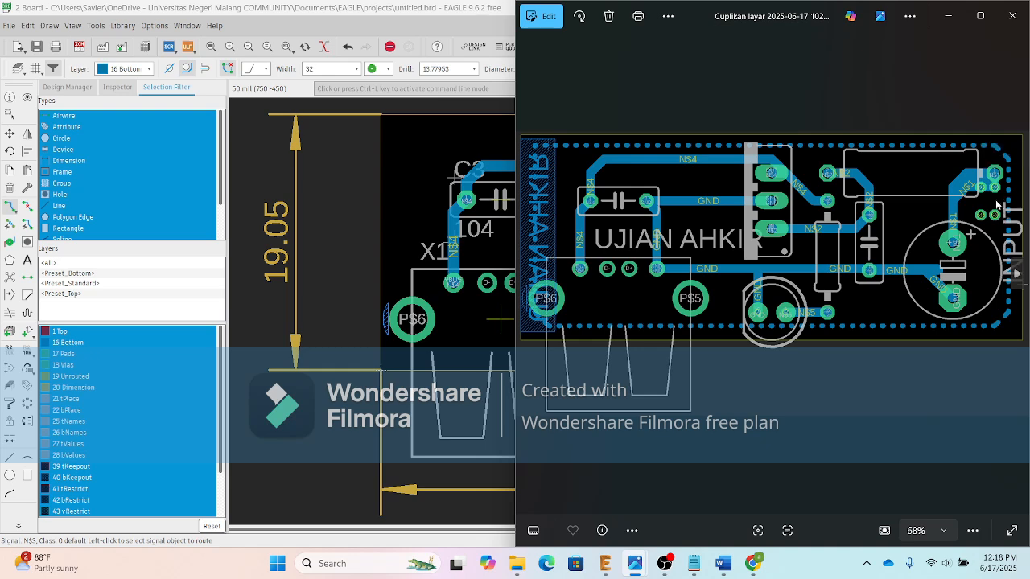
left_click(948, 15)
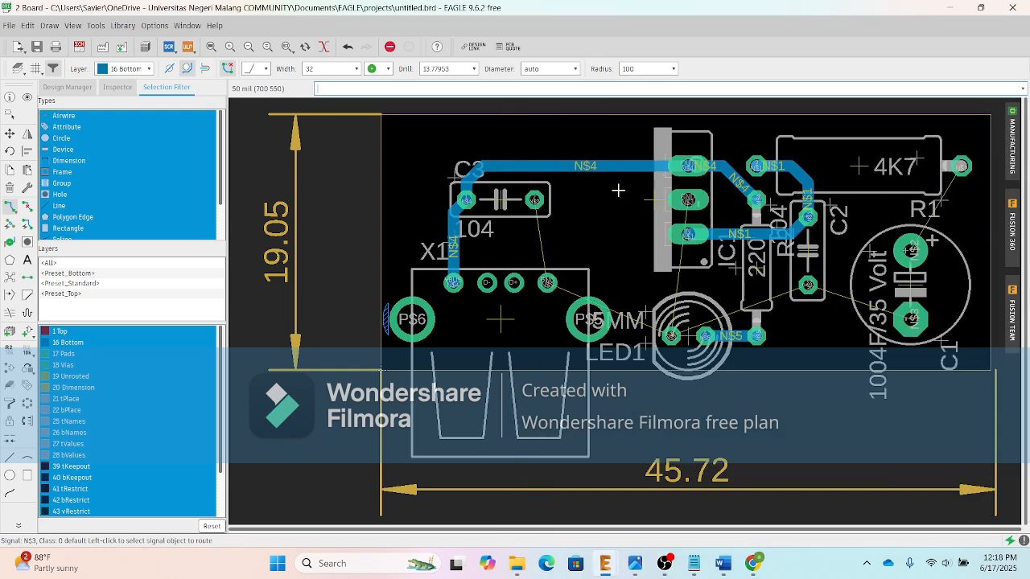
Step: Set up the Via tool with a drill of 23.62205 and a diameter of 35.43307
left_click(186, 68)
left_click(8, 243)
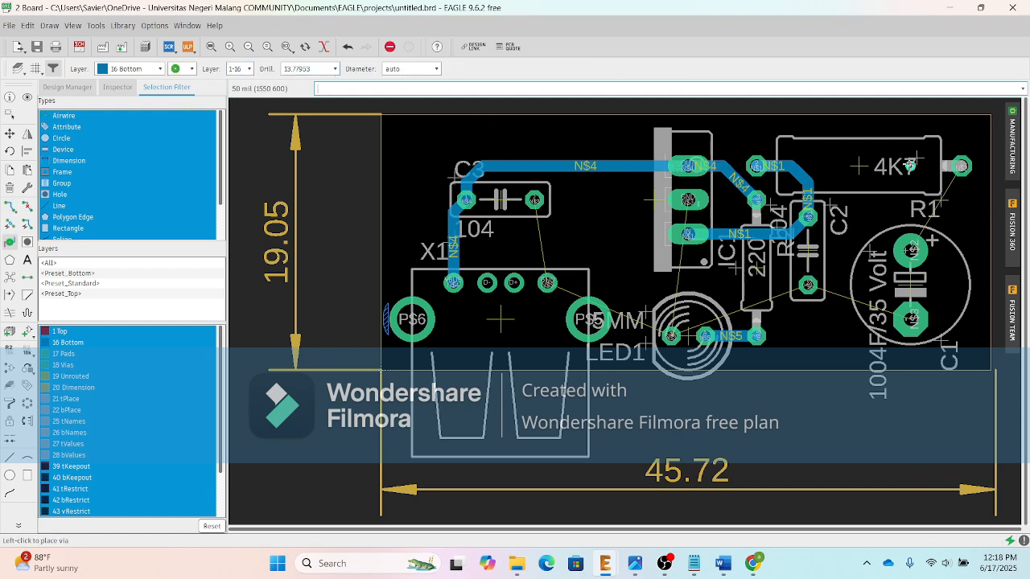
left_click(182, 69)
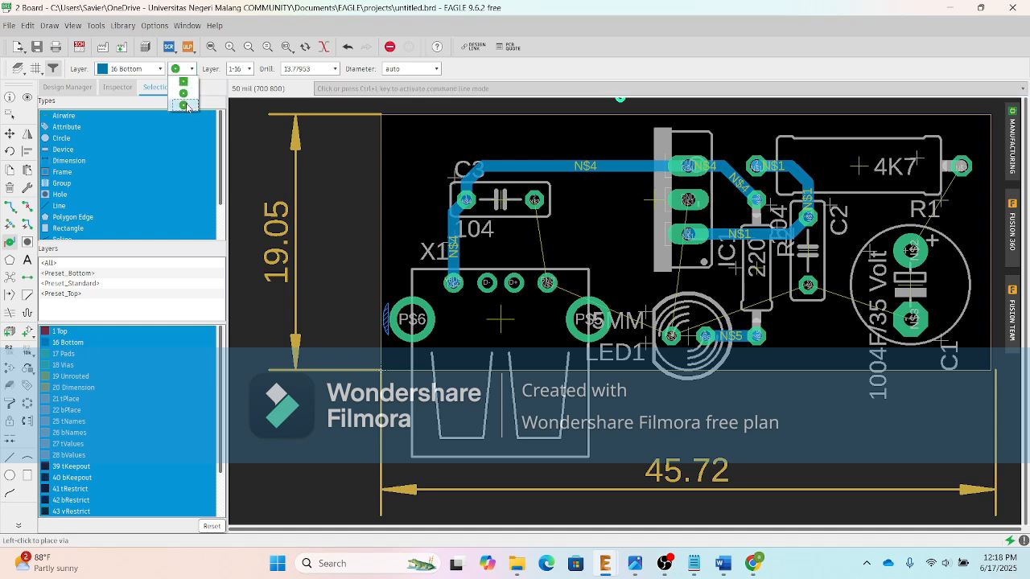
left_click(184, 106)
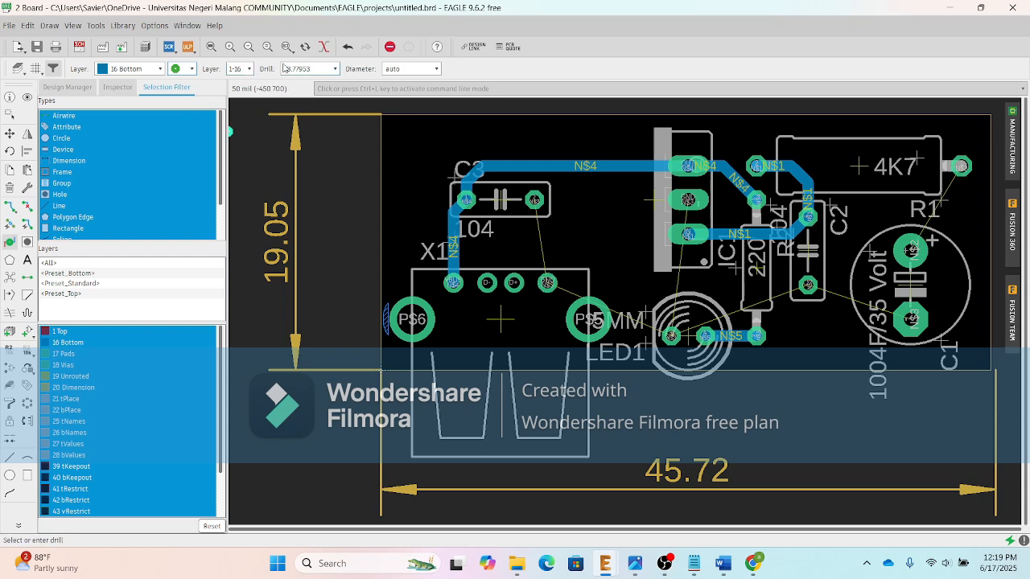
left_click(334, 70)
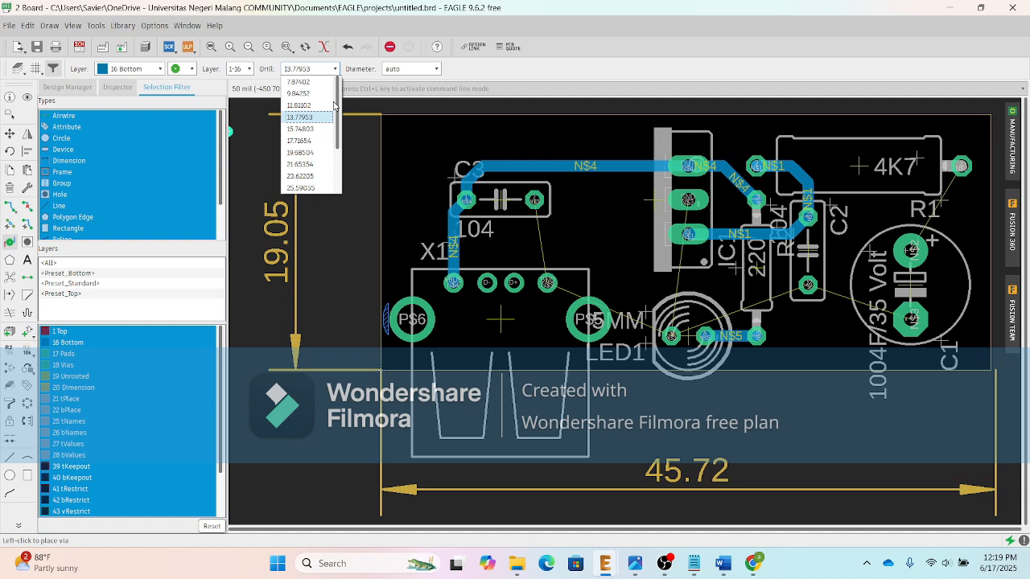
left_click(314, 177)
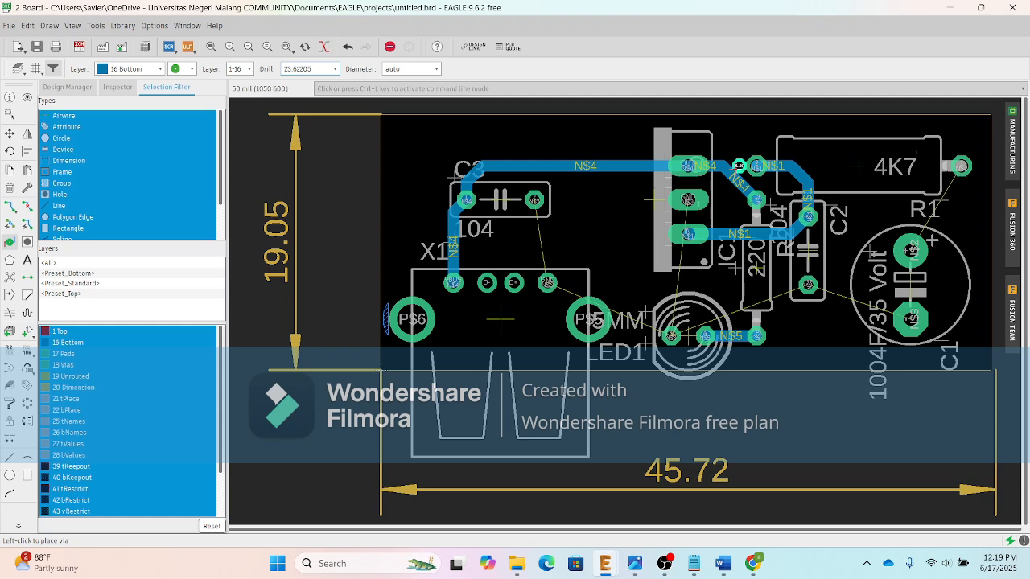
left_click(437, 69)
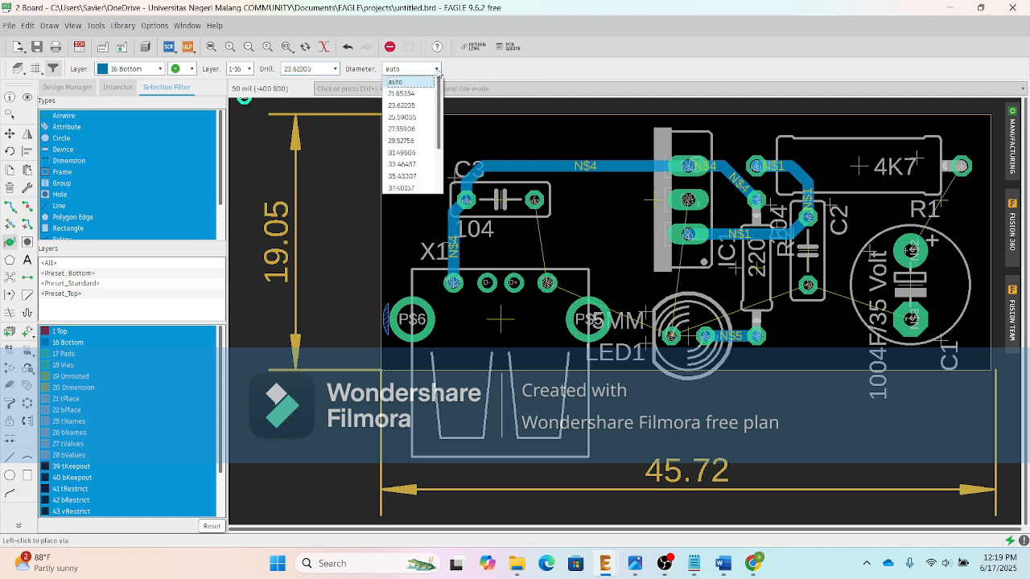
left_click(416, 176)
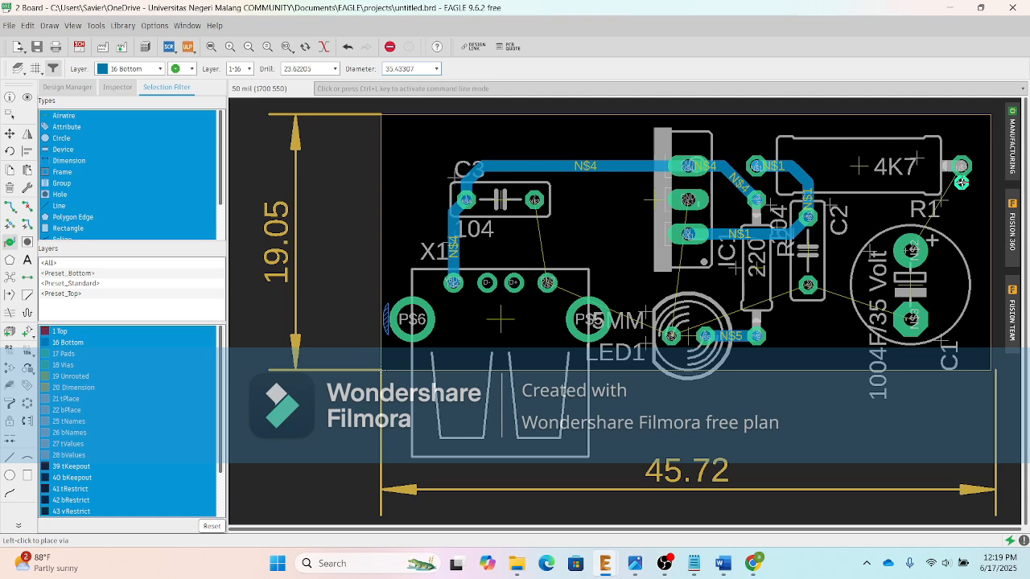
Step: Place four vias as two horizontal pairs just below R1's right pad
left_click(962, 183)
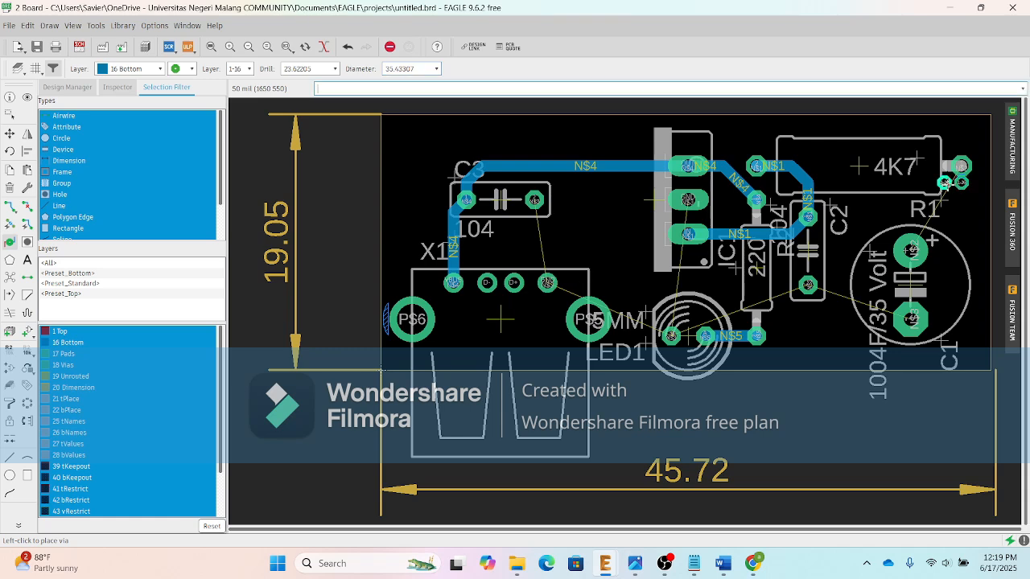
left_click(945, 183)
left_click(944, 216)
left_click(962, 216)
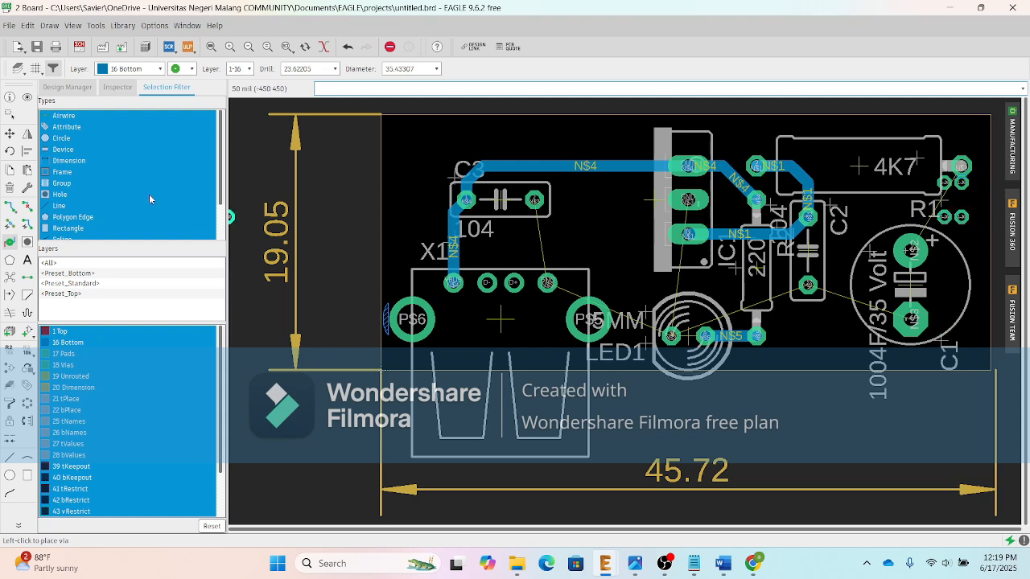
Step: Assign the via at position 1700, 450, the right one of the lower pair below R1, to signal GND
left_click(10, 114)
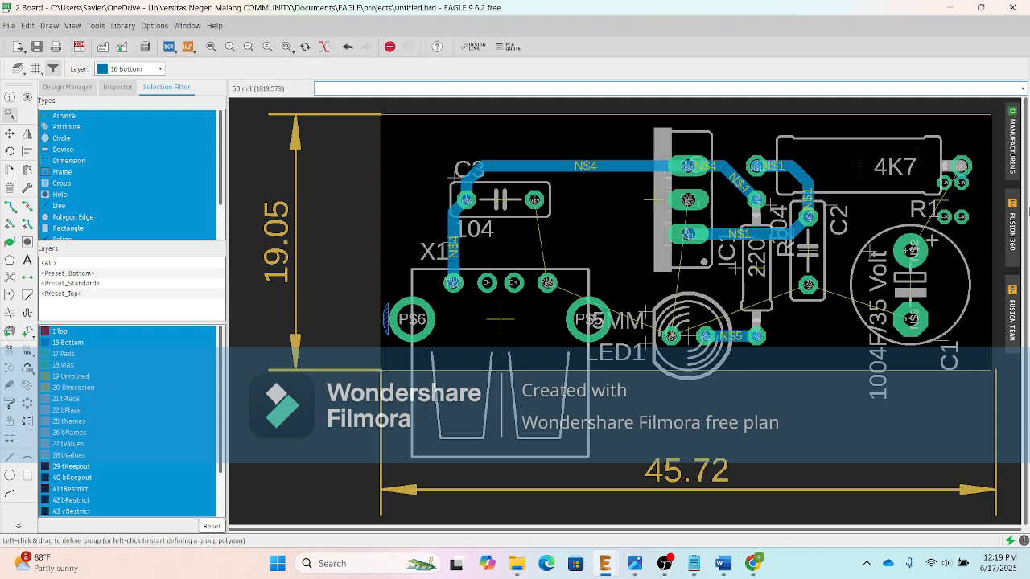
right_click(960, 216)
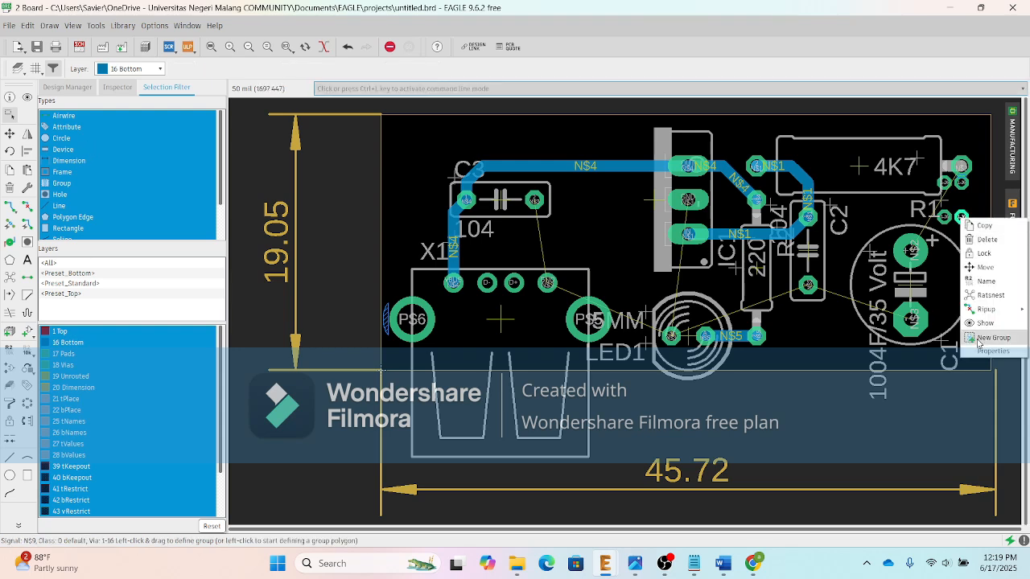
left_click(985, 346)
left_click_drag(837, 285, 780, 290)
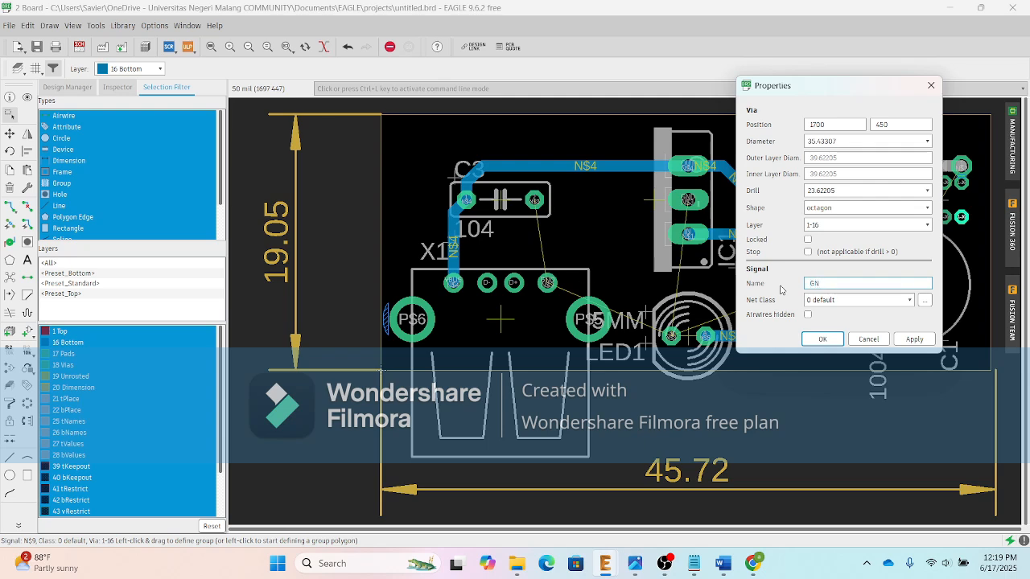
key("Return")
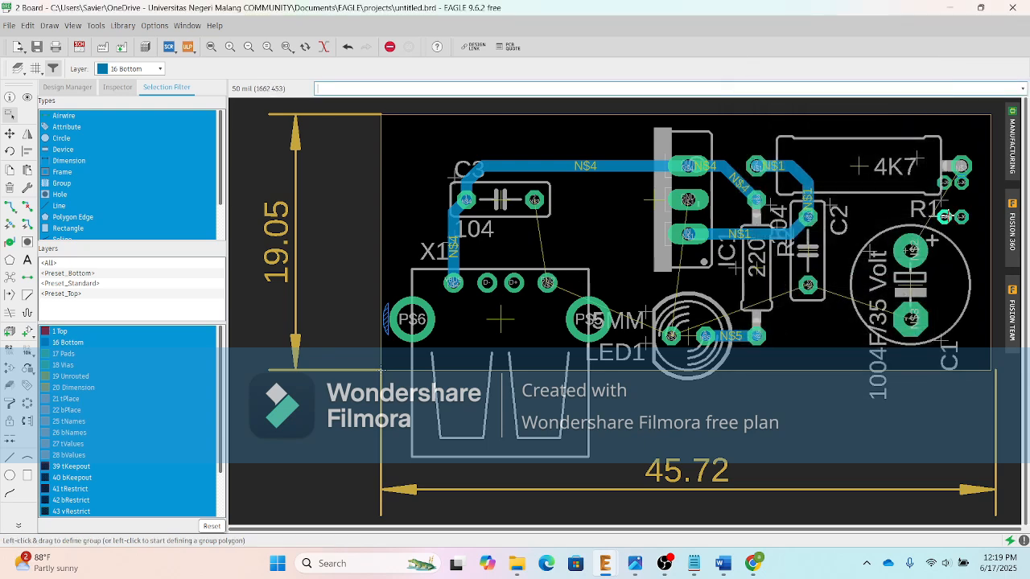
Step: Set the signal name of the lower pair's left via, at position 1650, 450, to GND
right_click(944, 217)
left_click(970, 346)
left_click_drag(833, 284, 787, 287)
type("GND")
key("Return")
left_click(768, 306)
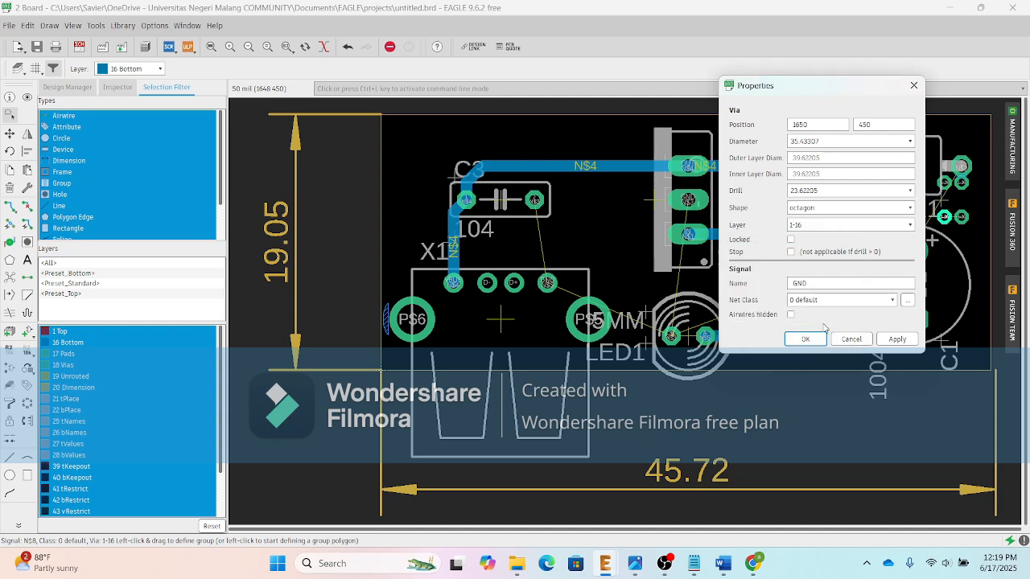
right_click(961, 182)
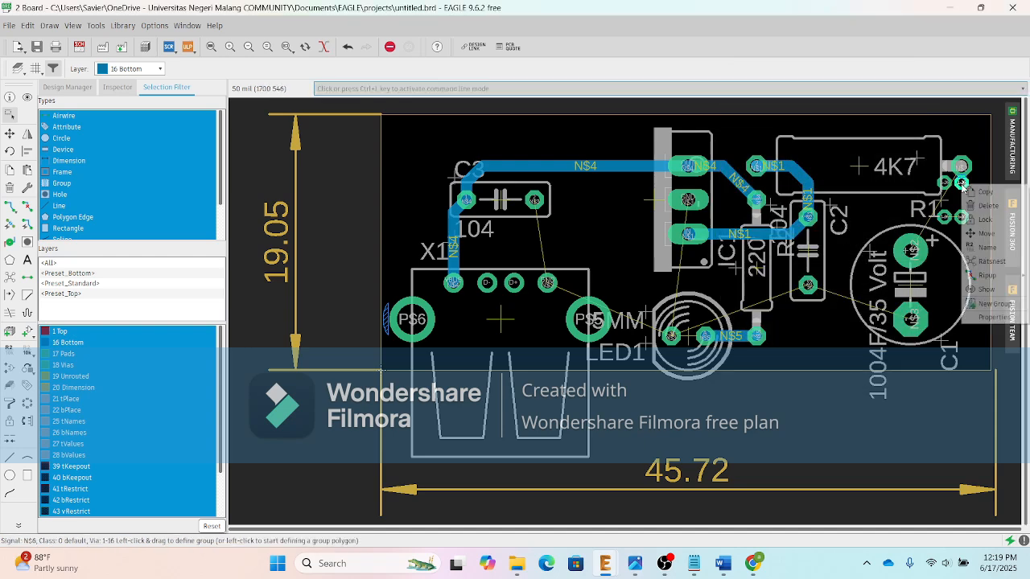
left_click(977, 309)
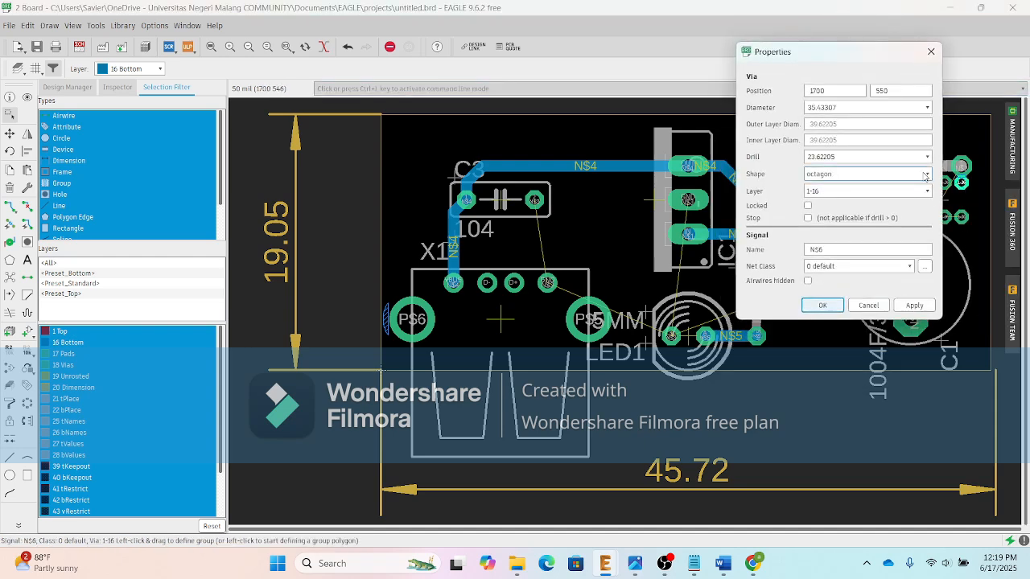
left_click(931, 52)
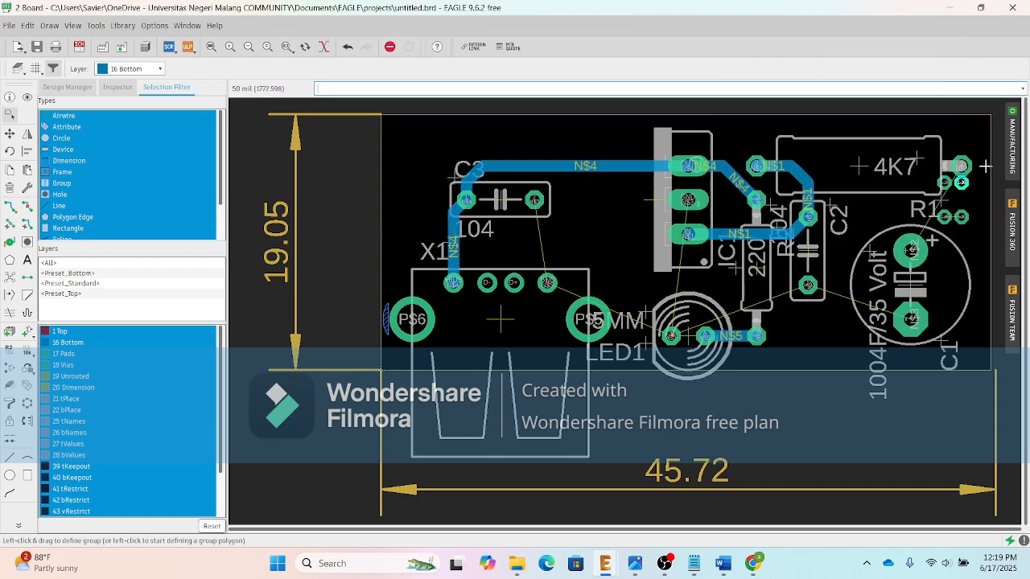
Step: Set the signal of the upper pair's right via below R1 to N$2 and accept connecting it to that net
scroll(985, 166, "up", 3)
scroll(986, 166, "down", 2)
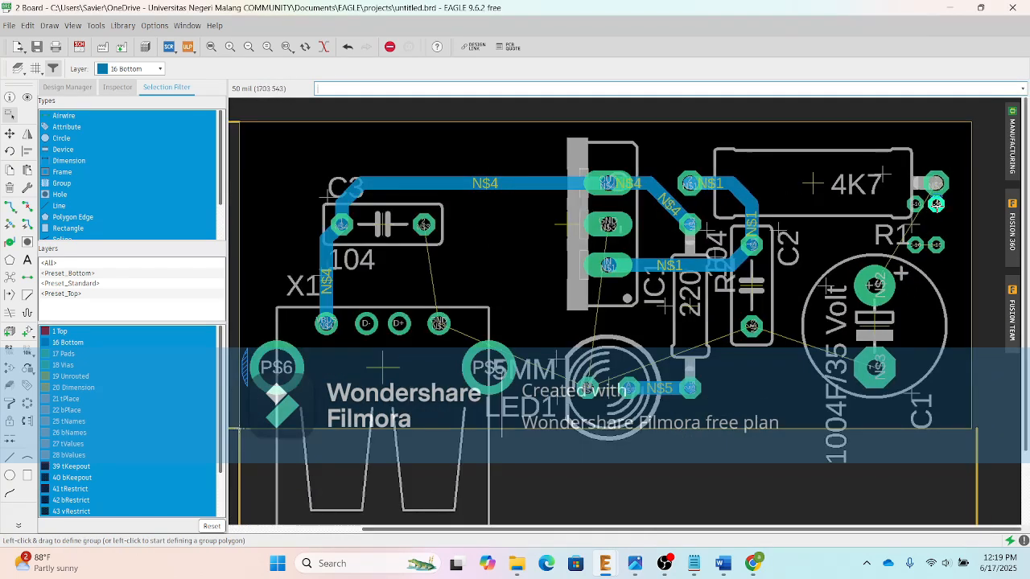
right_click(935, 205)
left_click(947, 338)
left_click_drag(804, 272, 737, 276)
type("N$2")
key("Return")
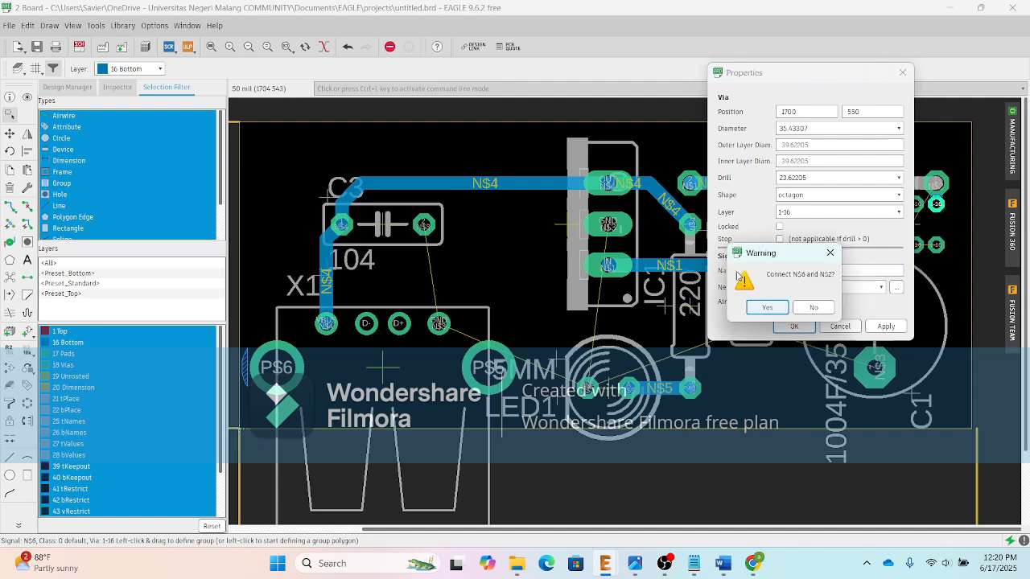
left_click(767, 307)
left_click(794, 325)
Step: Set the signal of the upper pair's left via, at position 1650, 550, to N$2
right_click(915, 204)
left_click(936, 338)
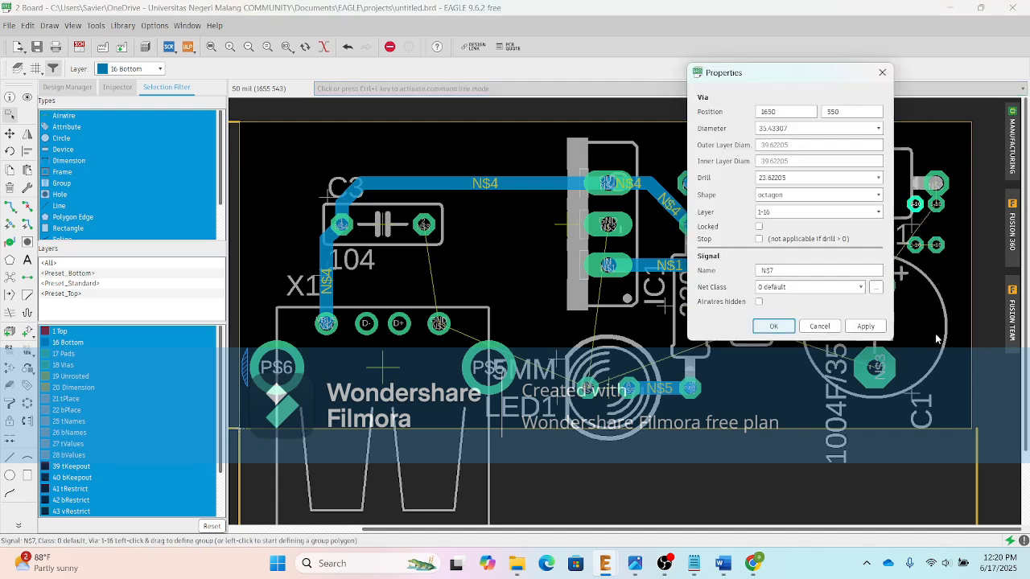
left_click(801, 270)
key("BackSpace")
type("2")
key("Return")
key("Return")
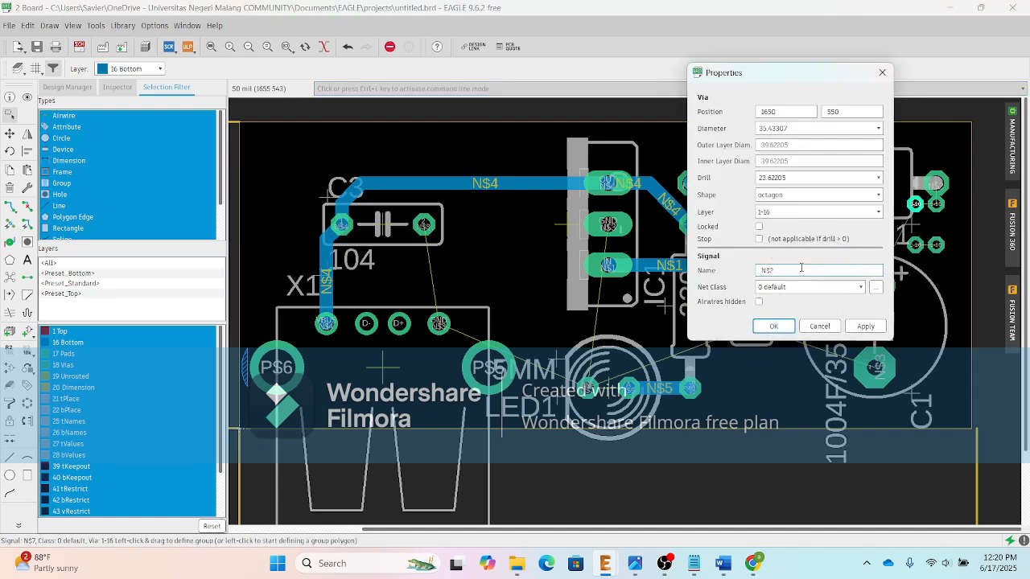
left_click(773, 326)
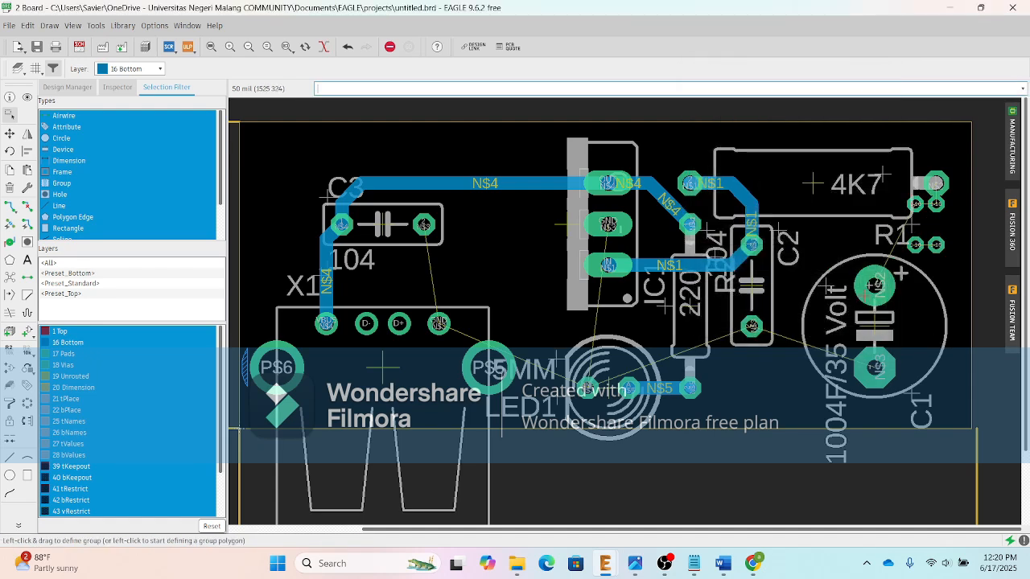
Step: Route a 32-wide bottom-layer N$3 trace from X1's rightmost small pad up to C3's right pad
left_click(9, 206)
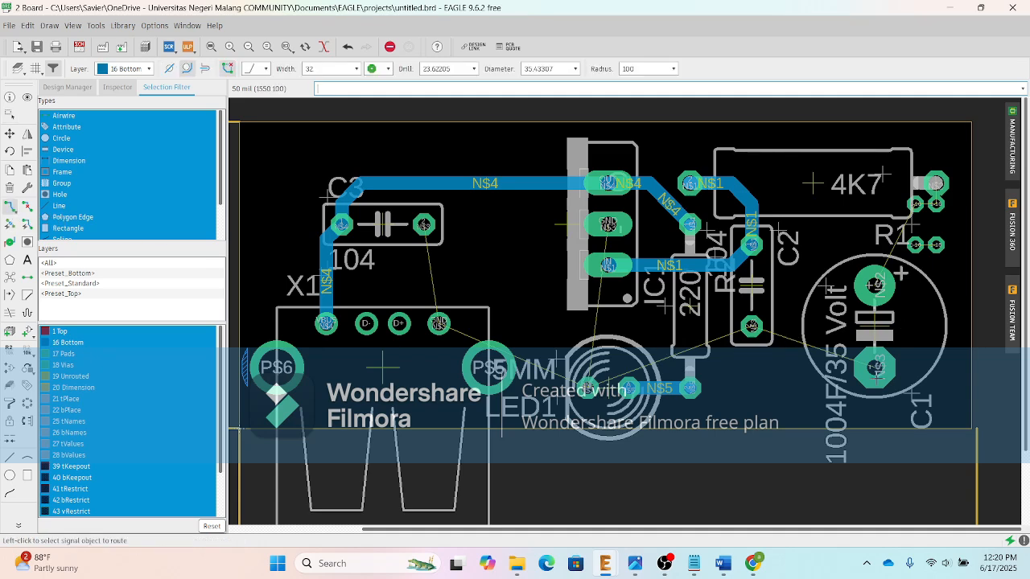
left_click(439, 323)
key("Escape")
left_click(439, 324)
left_click(424, 225)
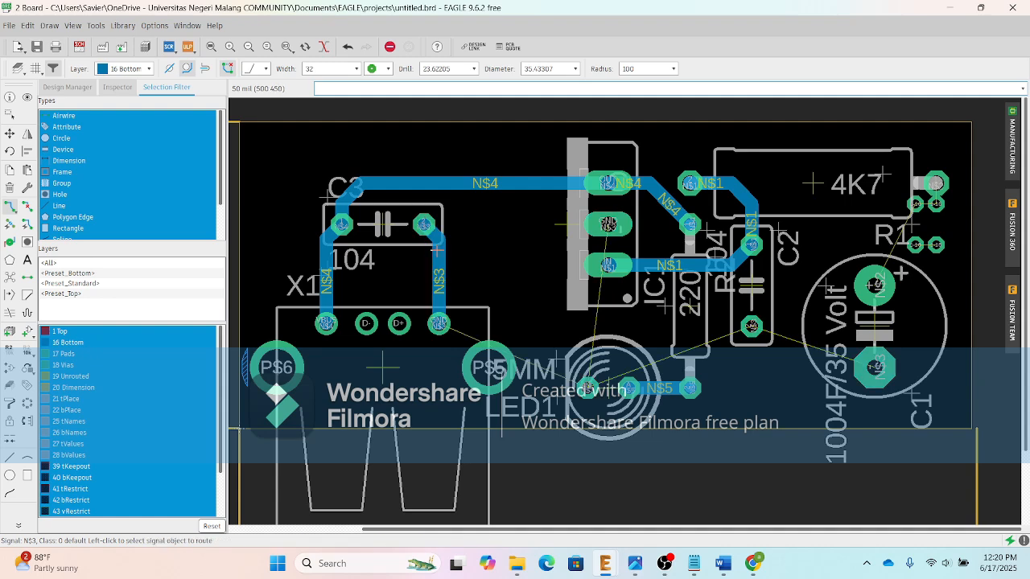
Step: Branch N$3 from the trace below C3 to IC1's middle pad and down to LED1's left pad
left_click(437, 246)
left_click(526, 244)
left_click(607, 225)
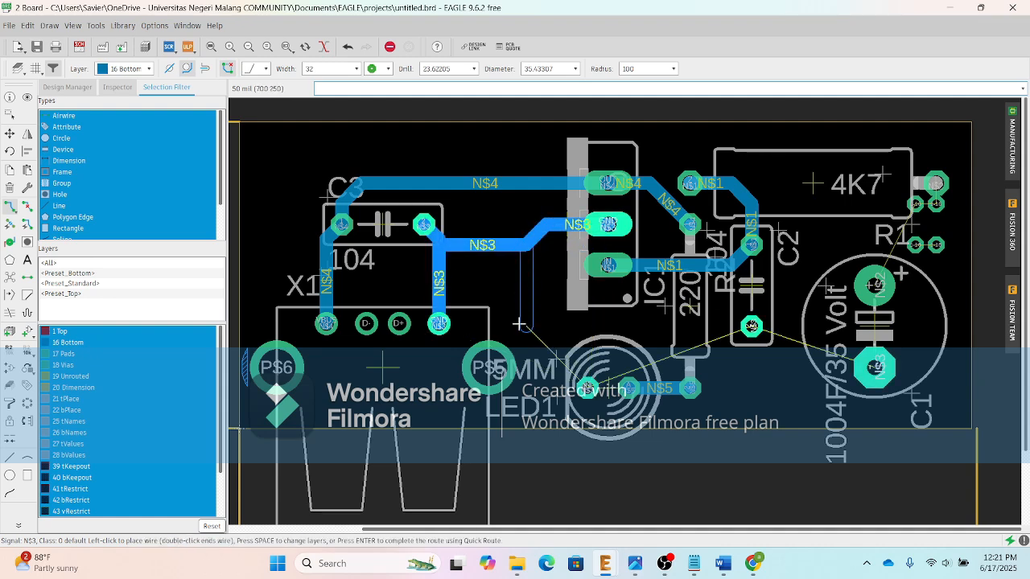
left_click(588, 388)
left_click(526, 326)
Step: Route N$3 from the vertical branch through C2's lower pad and C1's lower pad, ending just beyond C1's pad with an upward diagonal
left_click(751, 326)
left_click(751, 326)
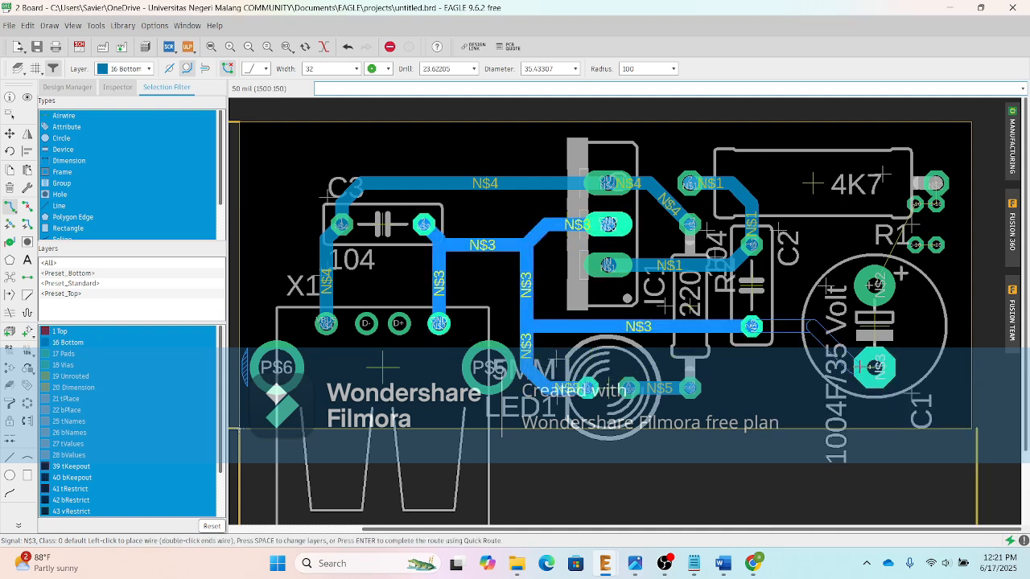
left_click(875, 368)
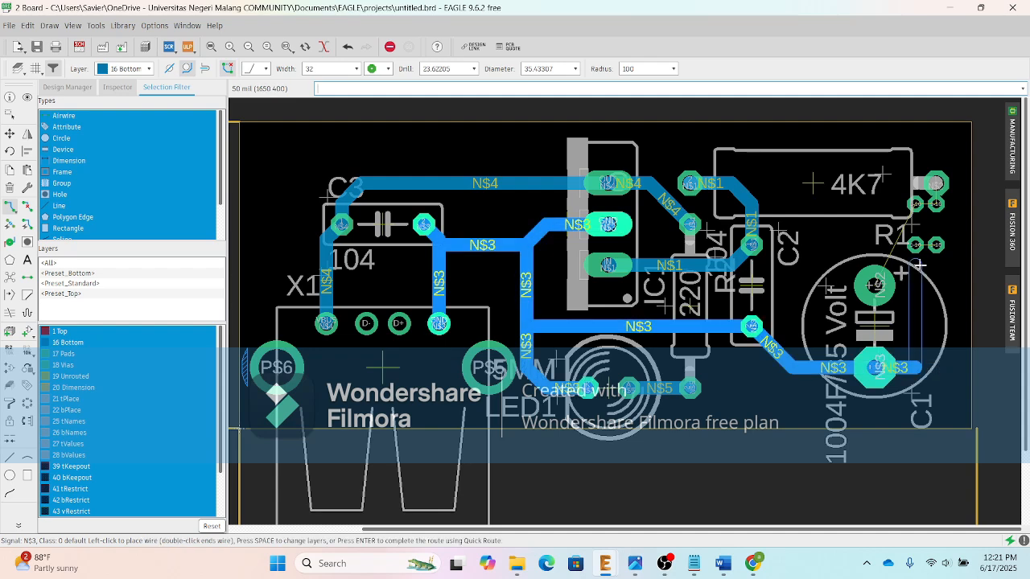
left_click(938, 346)
key("Escape")
Step: Check the signal name of the right via in the lower pair below R1
right_click(937, 247)
left_click(952, 385)
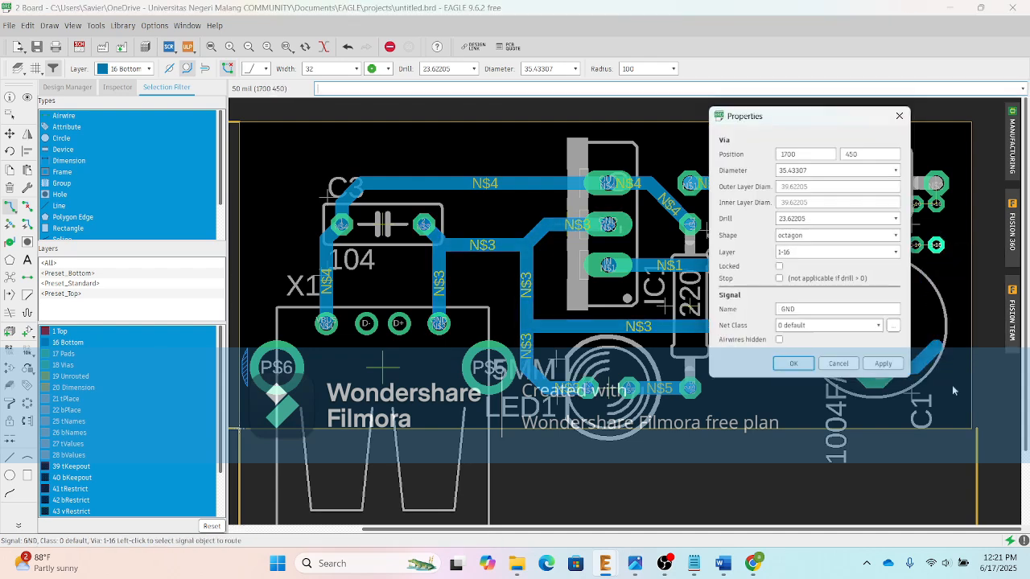
key("Escape")
Step: Rename the N$3 net to GND, merging both nets, and route GND from the lower-right via to the trace end beside C1
right_click(685, 329)
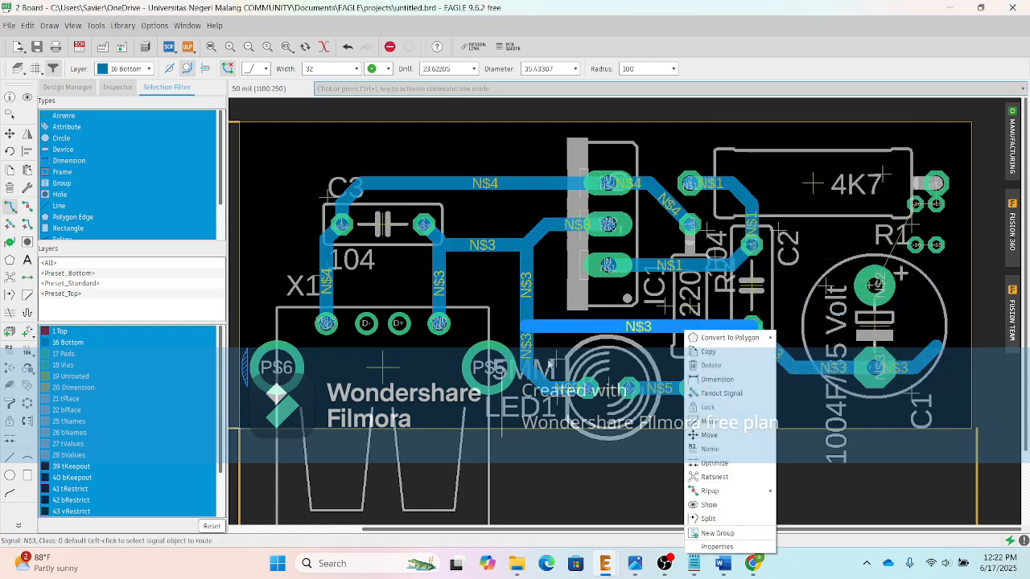
left_click(717, 546)
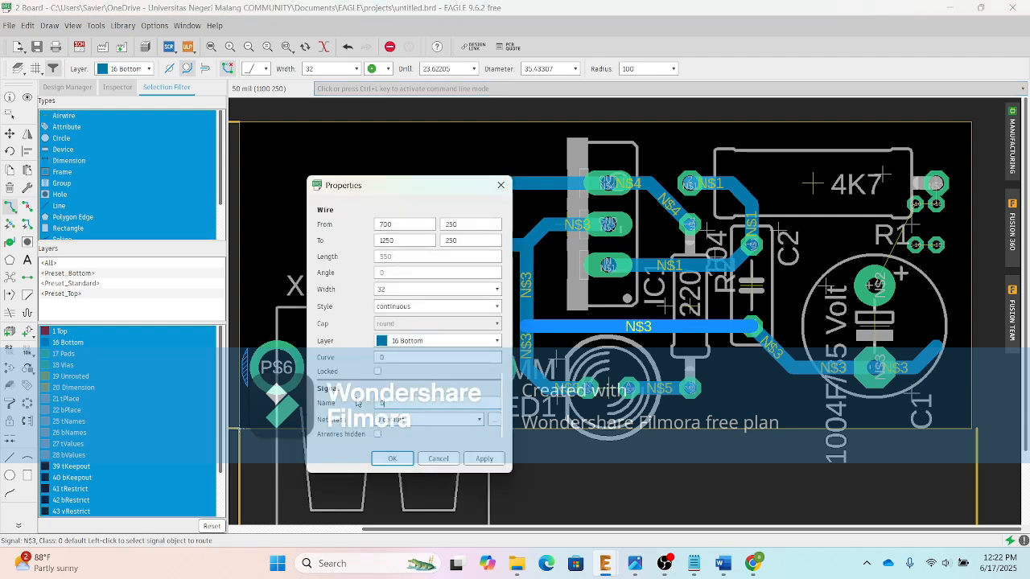
key("Return")
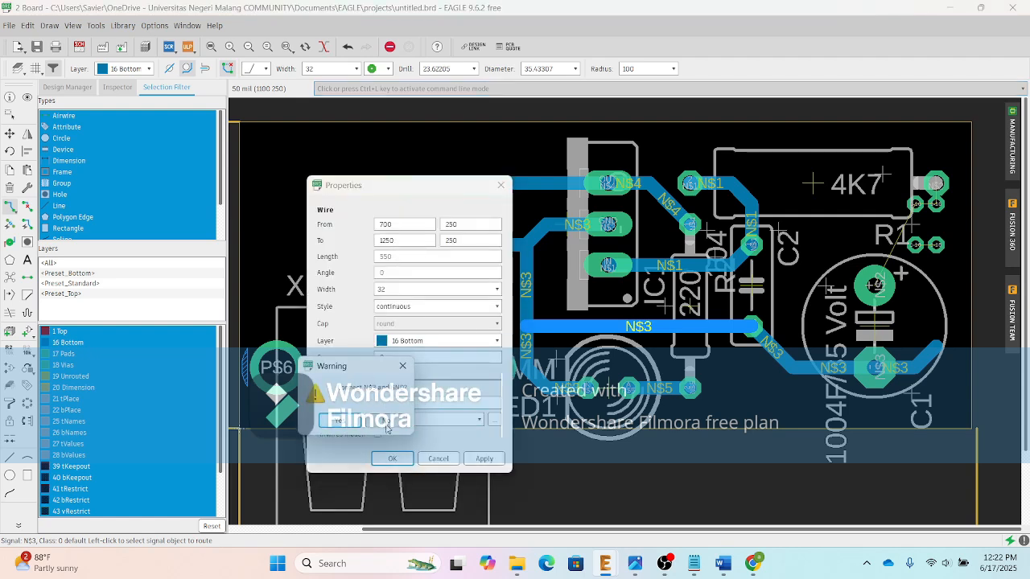
left_click(356, 421)
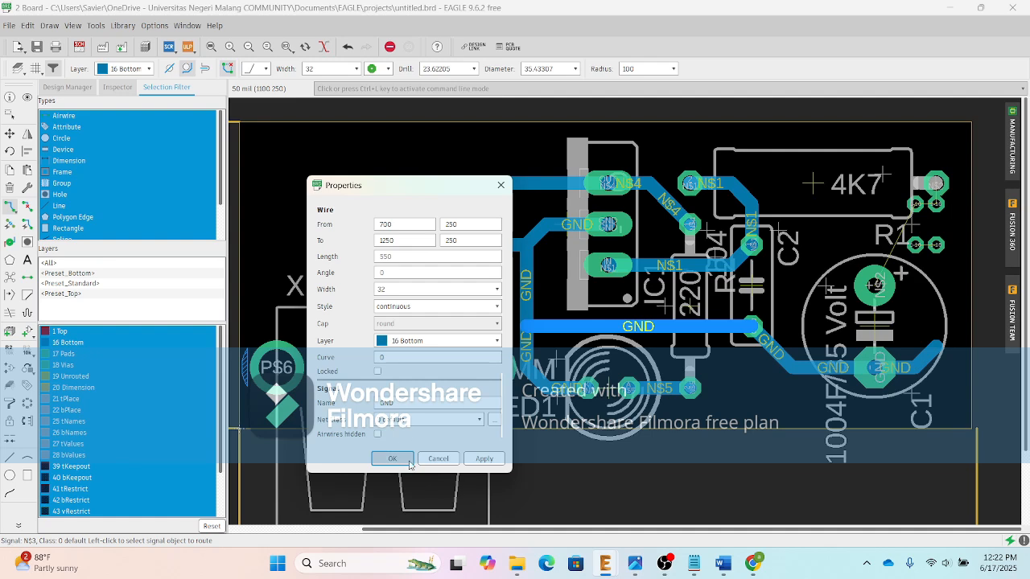
left_click(392, 458)
left_click(936, 246)
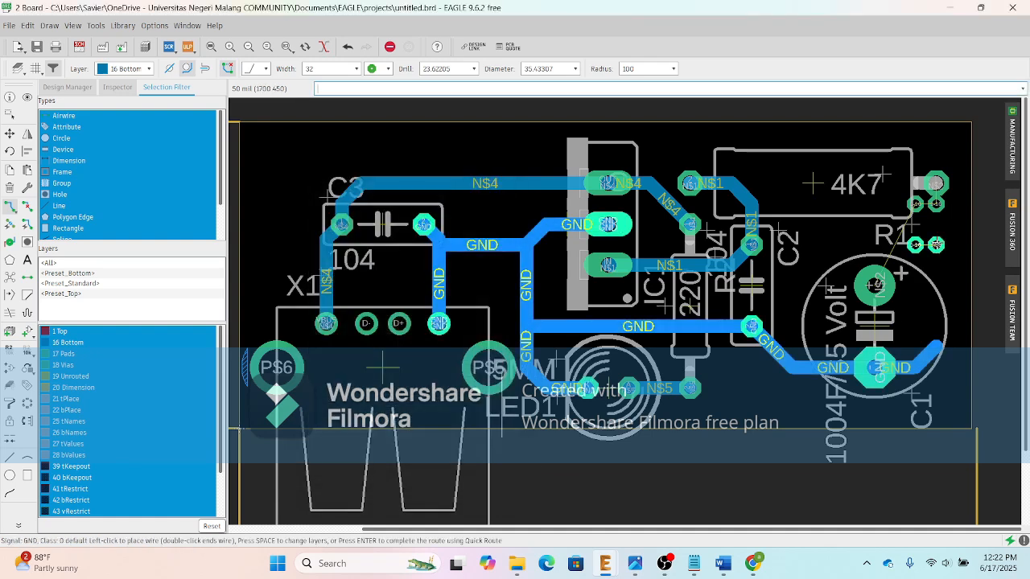
left_click(938, 343)
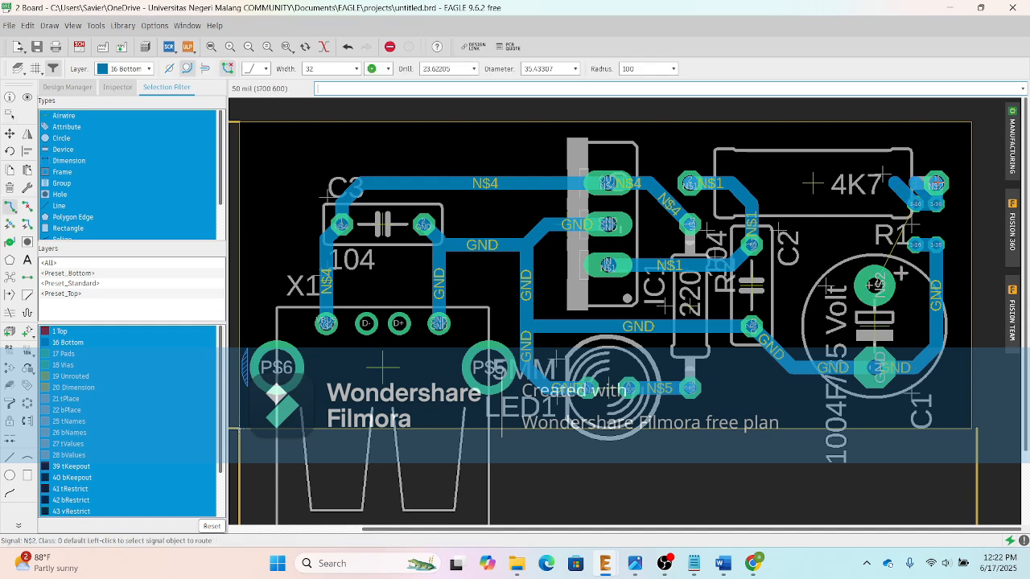
Step: Undo the last N$2 segment and reroute N$2 near the upper vias, taking it down to C1's upper pad
key("ctrl+z")
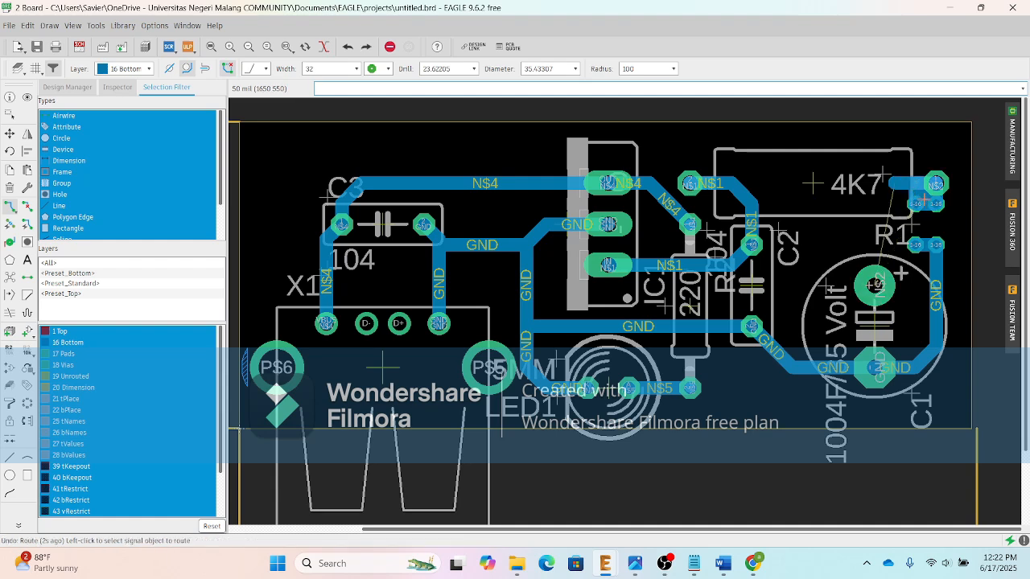
left_click(924, 197)
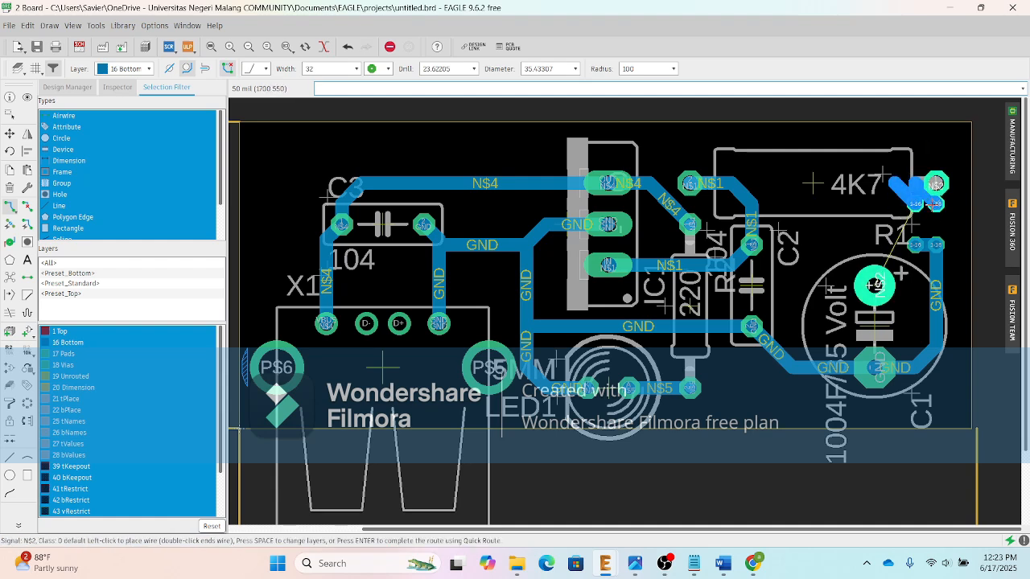
key("Escape")
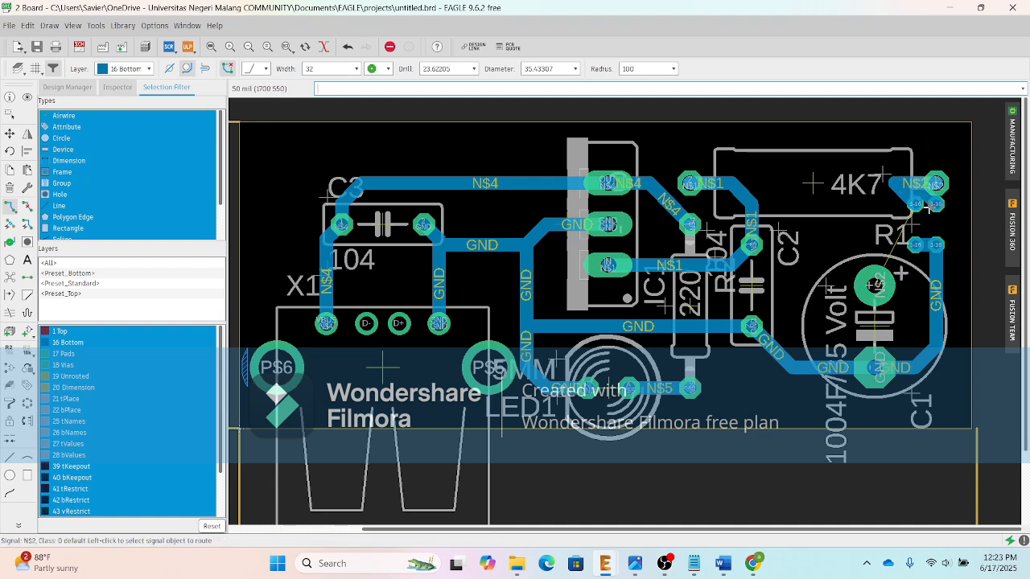
left_click(929, 207)
left_click(925, 206)
left_click(905, 196)
left_click(875, 286)
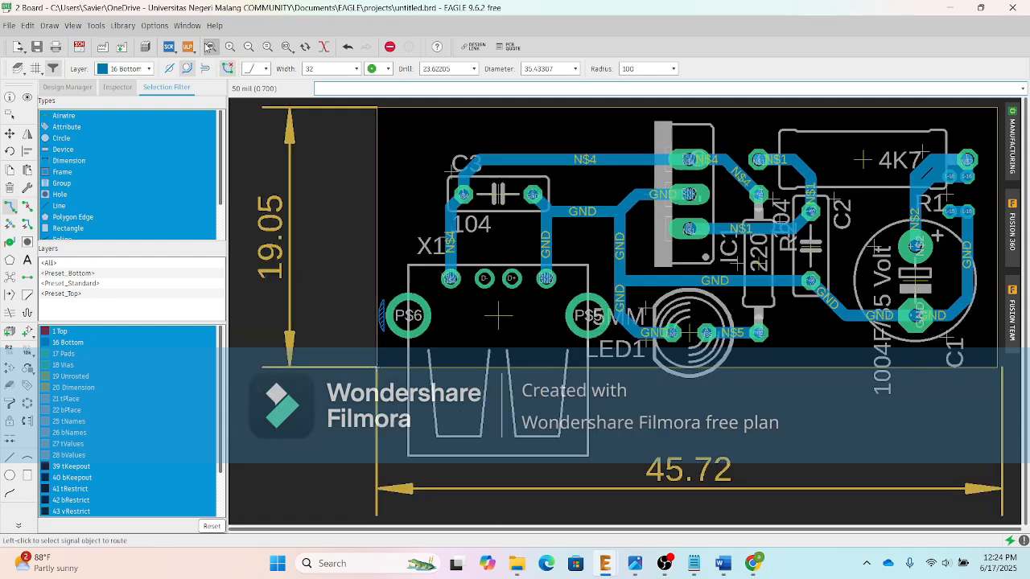
Step: Draw a closed, 32-wide bottom-layer polygon with chamfered corners just inside the board outline, enclosing the routed components
left_click(211, 47)
left_click(12, 282)
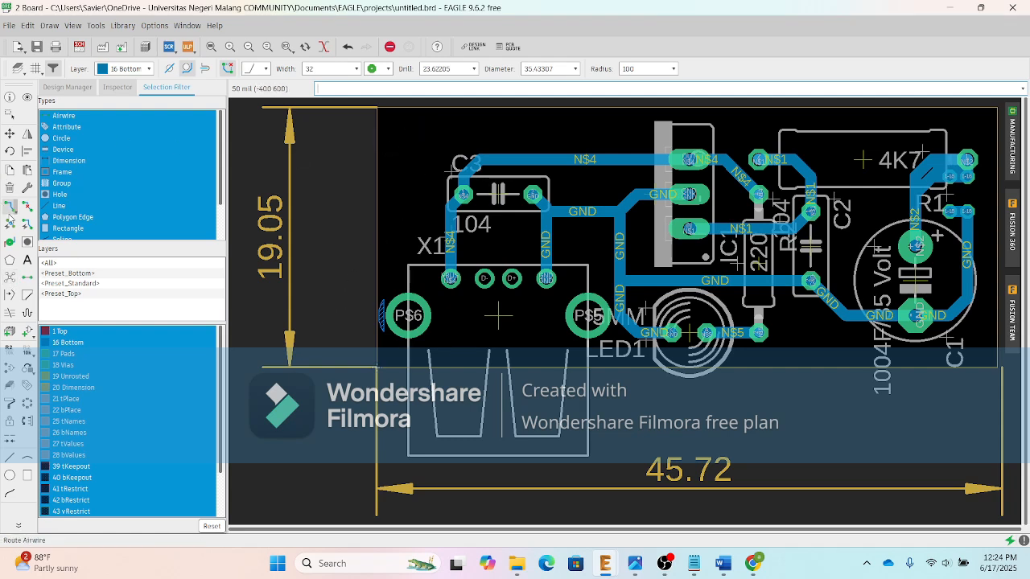
left_click(10, 259)
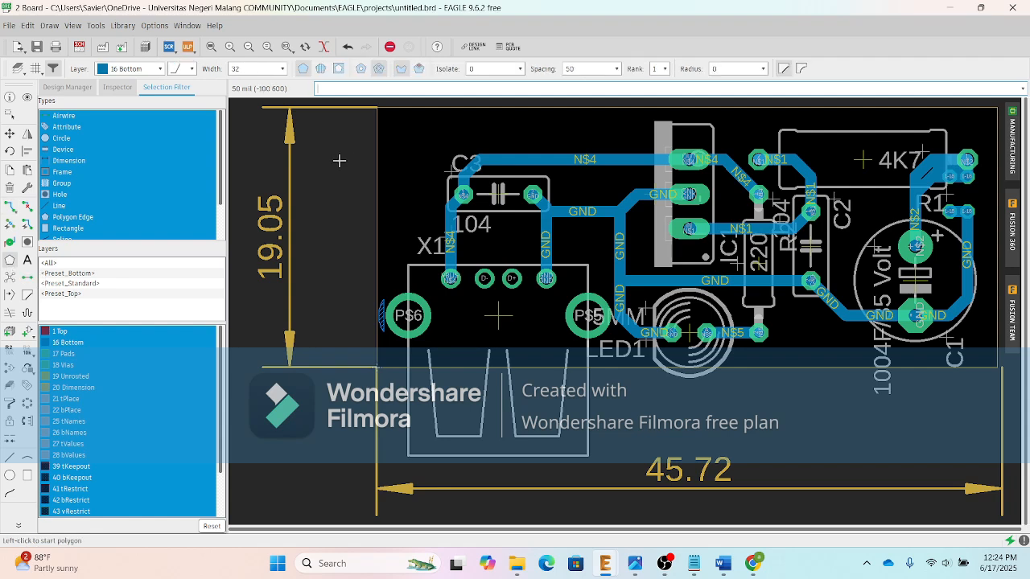
left_click(392, 146)
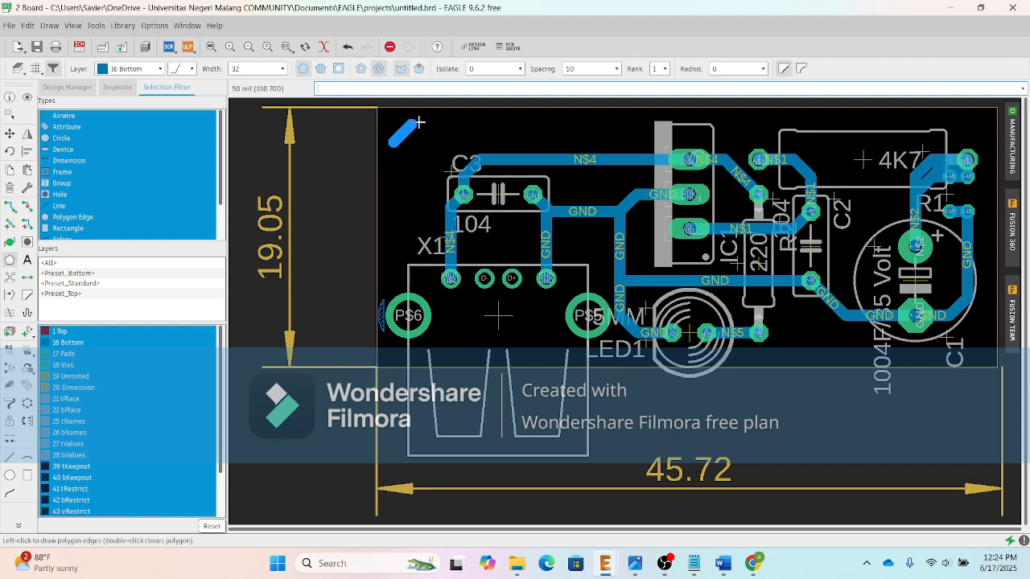
left_click(412, 124)
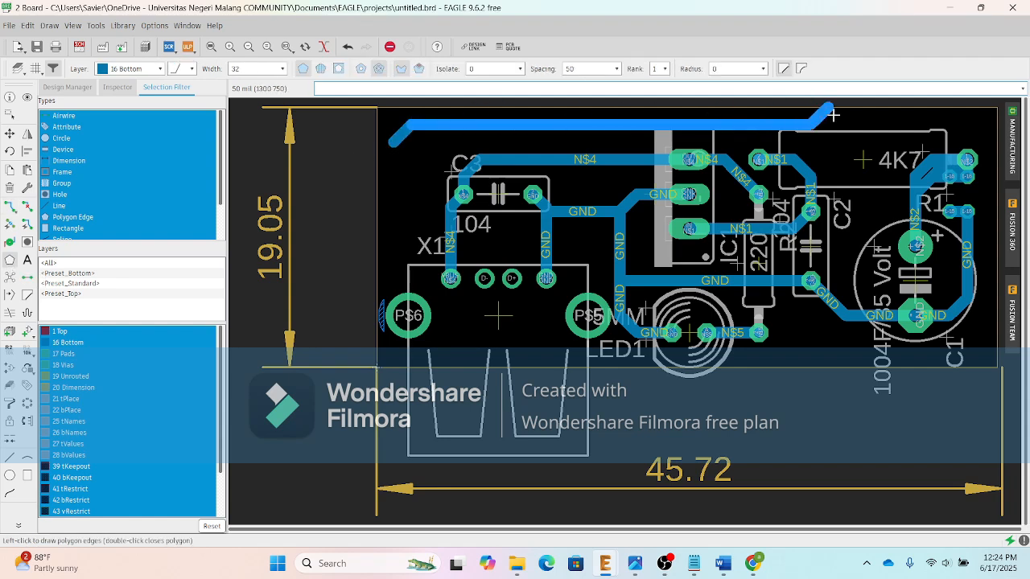
left_click(979, 146)
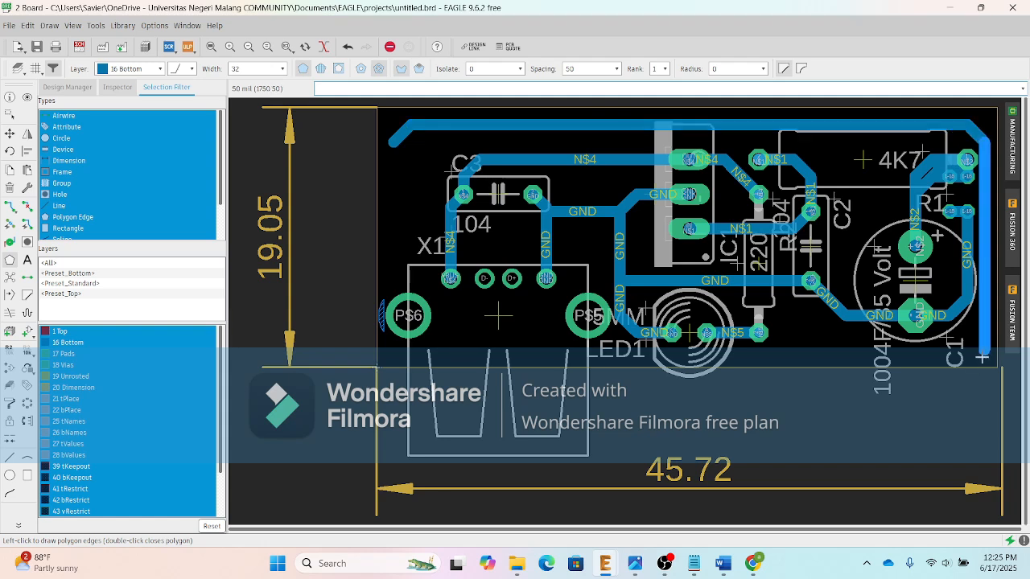
left_click(984, 331)
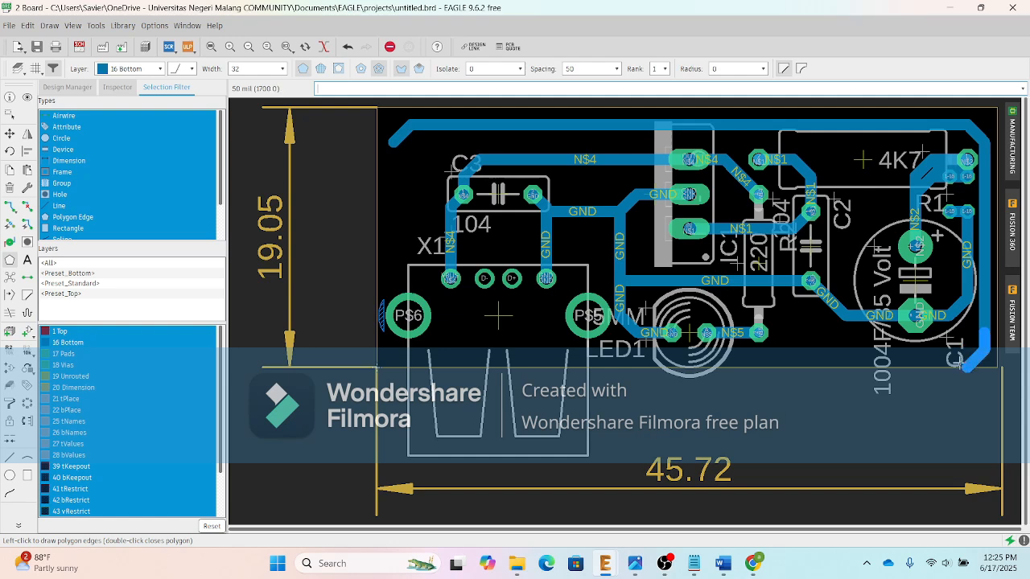
left_click(956, 357)
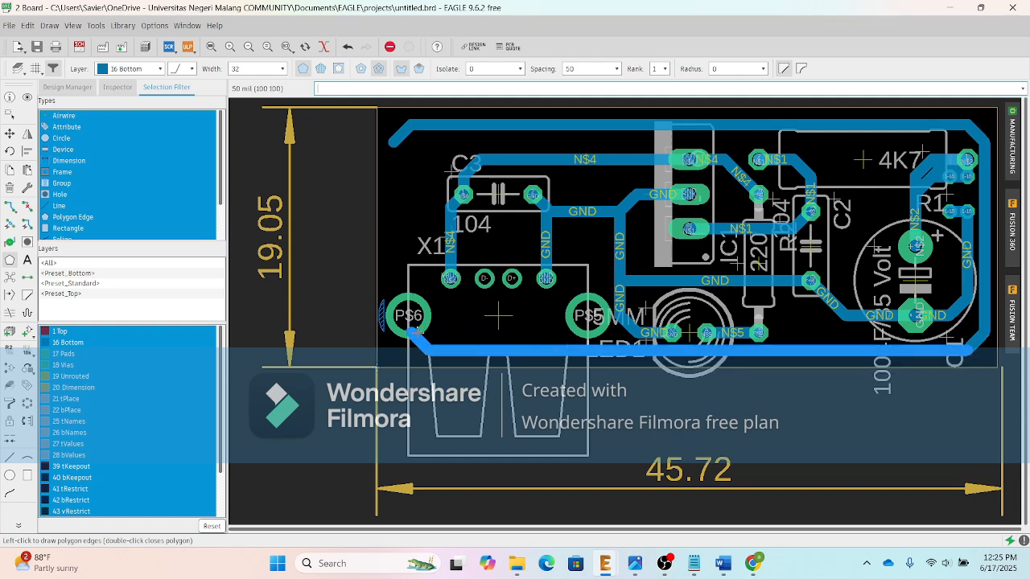
left_click(394, 332)
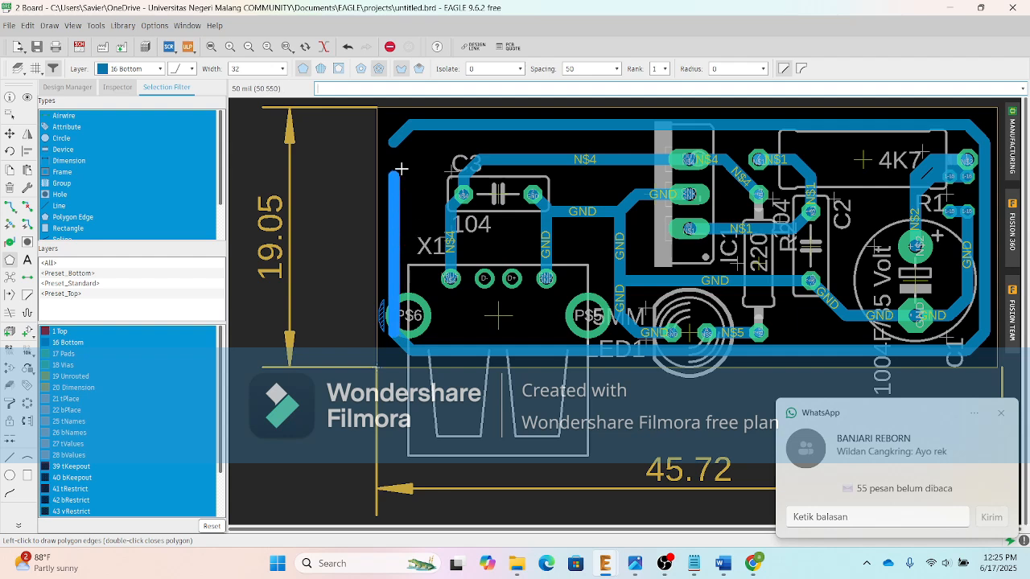
double_click(393, 143)
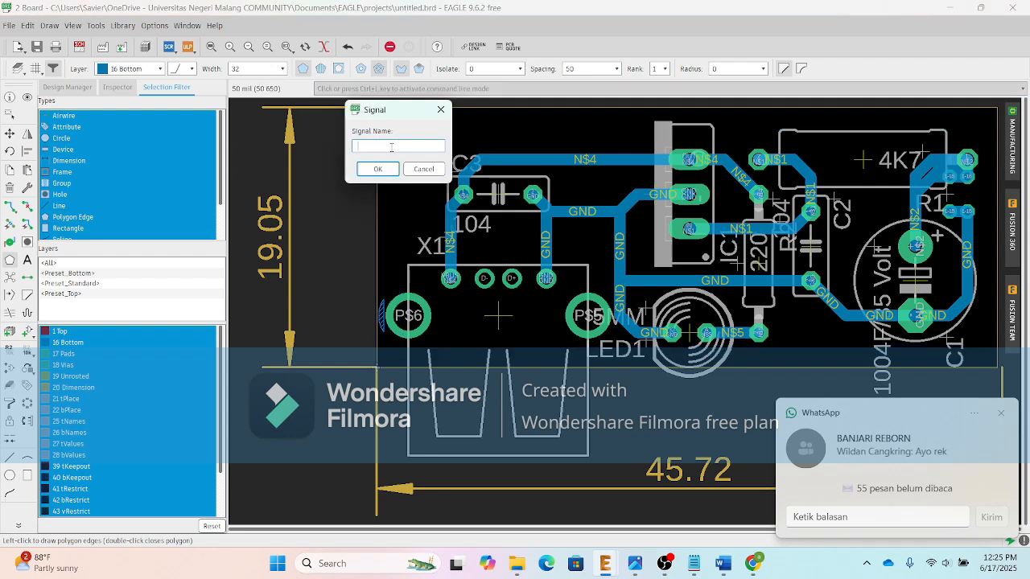
key("Return")
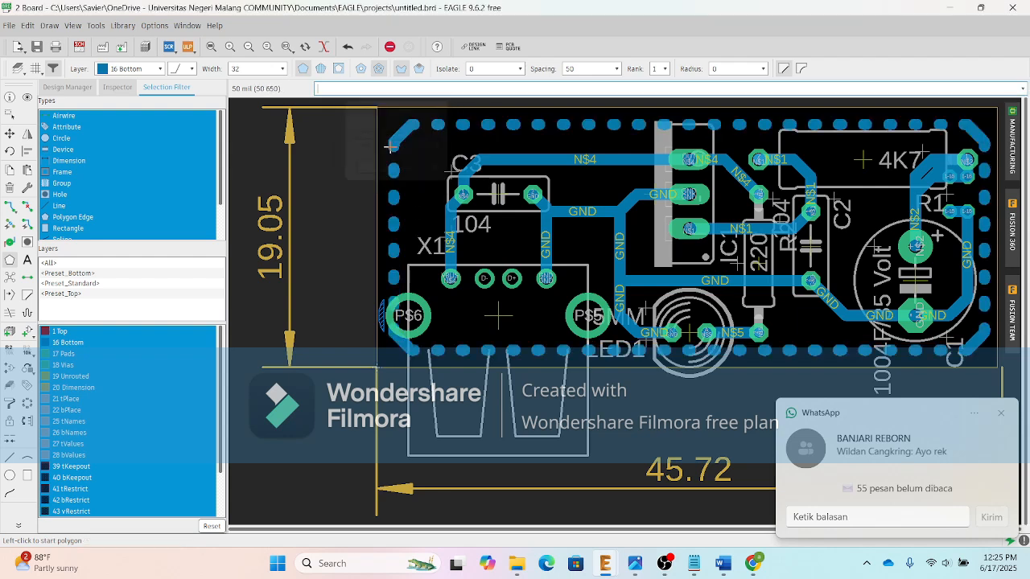
Step: Apply GND as the signal name in the new polygon's properties
right_click(439, 127)
left_click(474, 341)
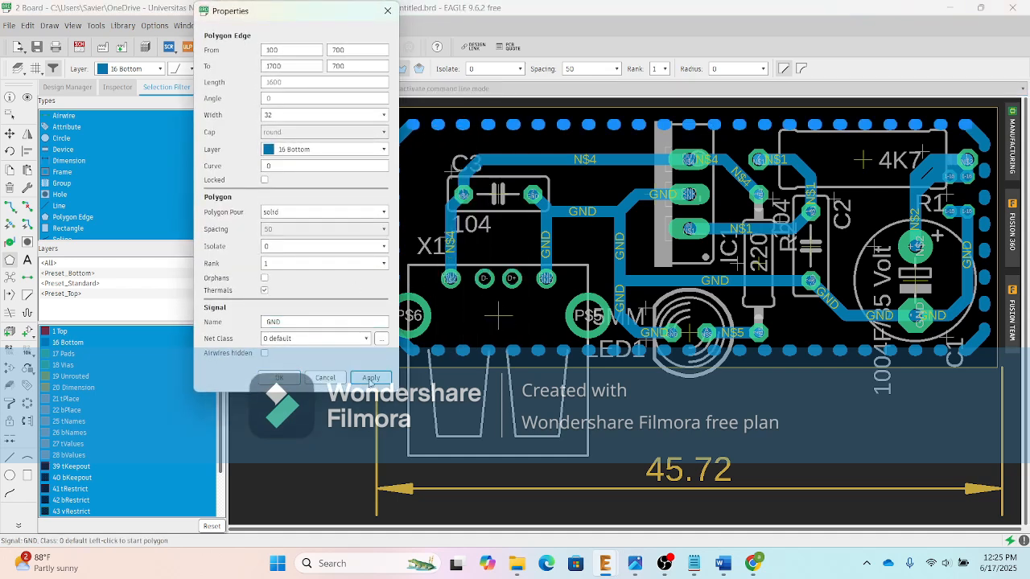
left_click(278, 377)
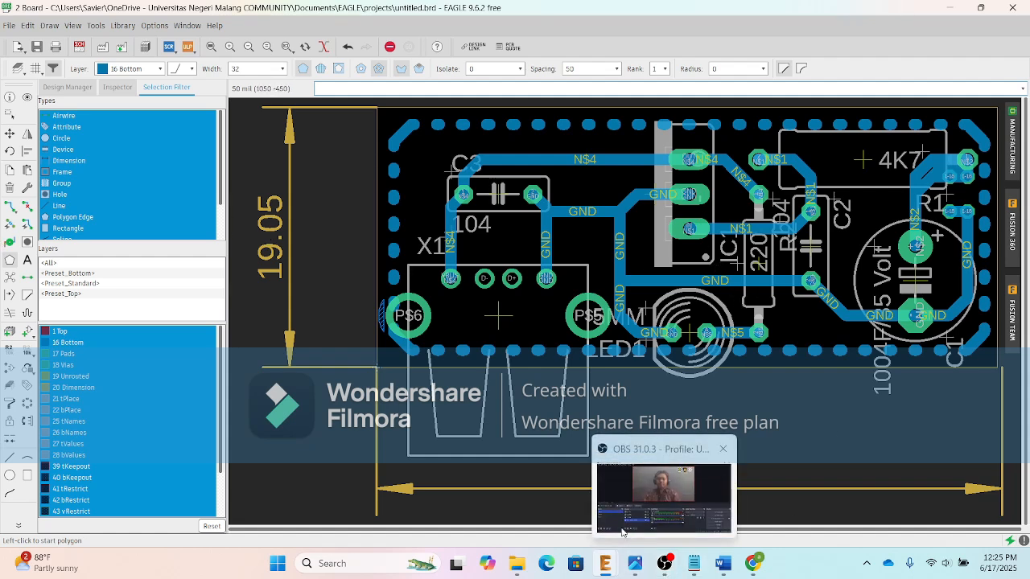
Step: Compare the board with the reference layout screenshot in the Photos app, and return to the EAGLE board
mouse_move(636, 564)
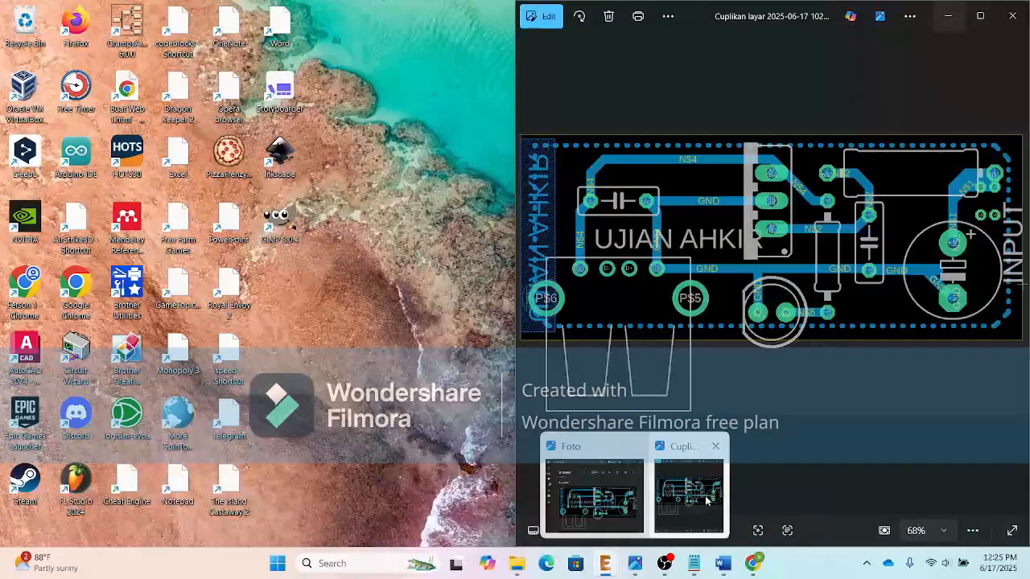
left_click(707, 500)
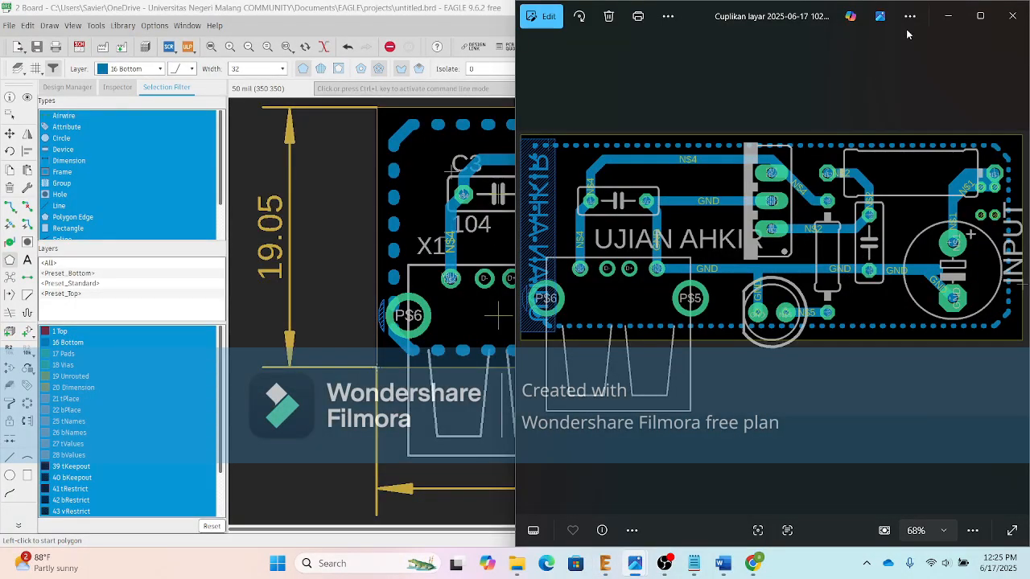
left_click(948, 16)
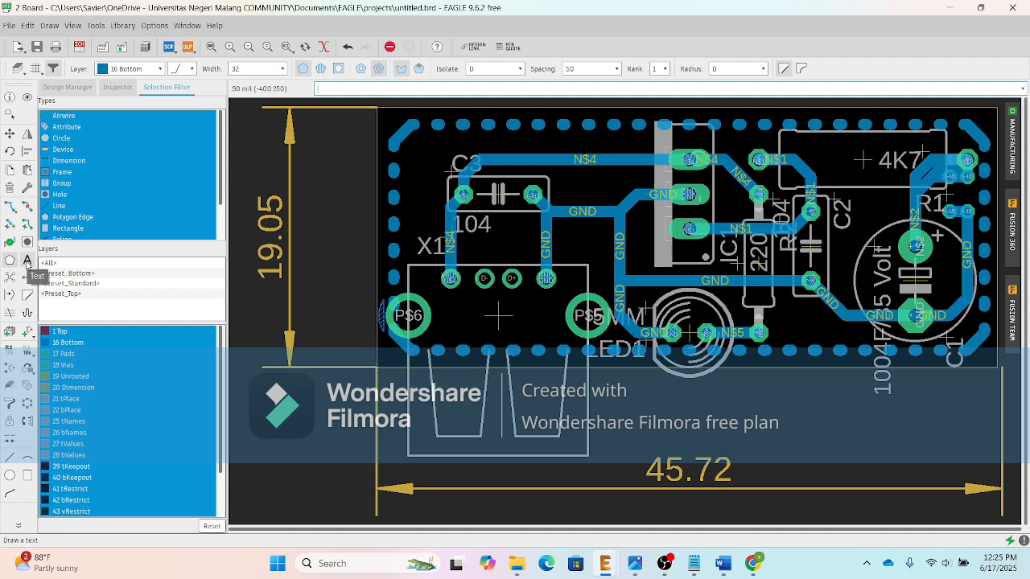
Step: Place the person's name as size 70 bottom-layer text, rotated 270°, vertically inside the board edge above P$6, and leave the Text command
left_click(27, 261)
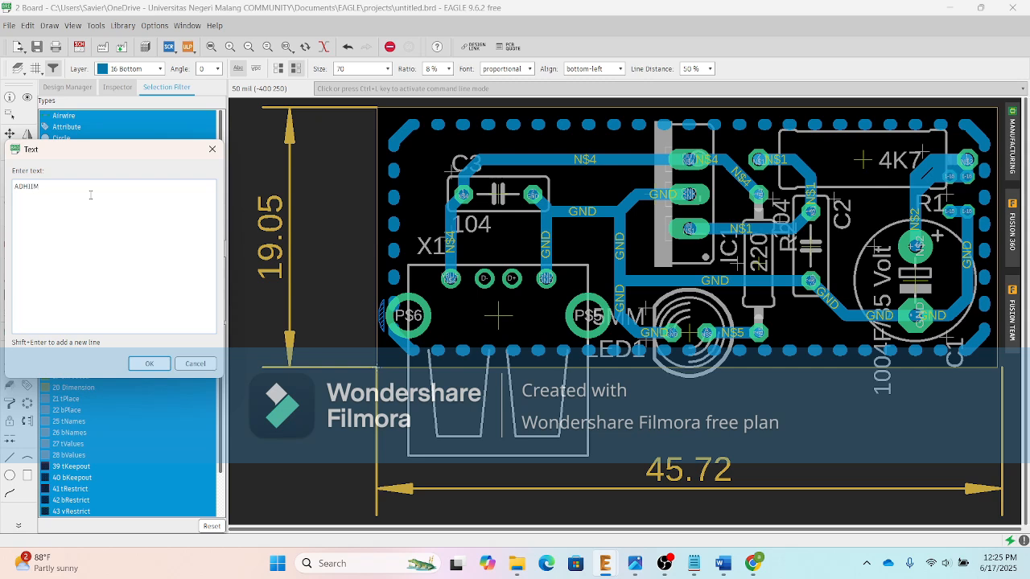
key("Return")
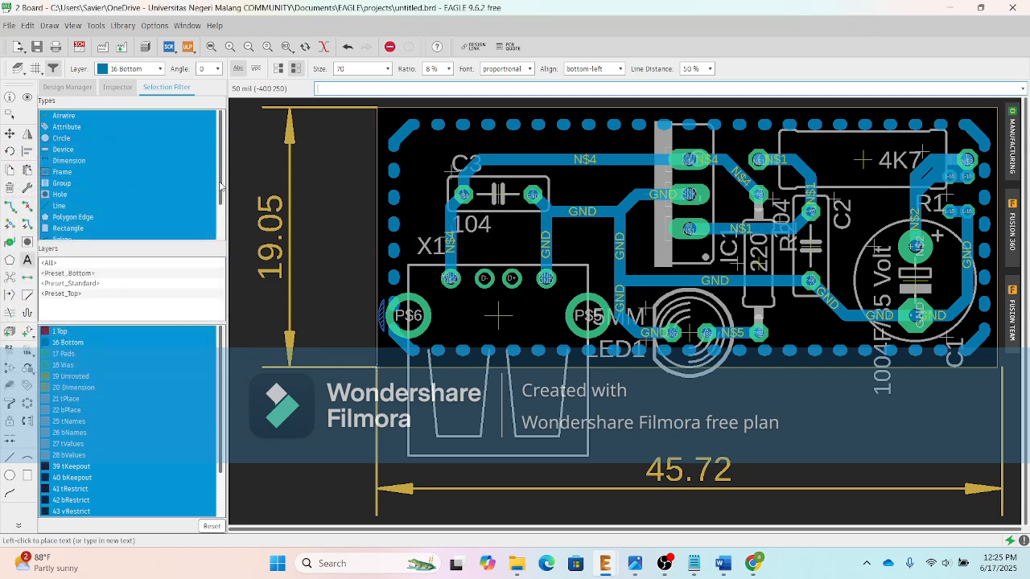
right_click(428, 234)
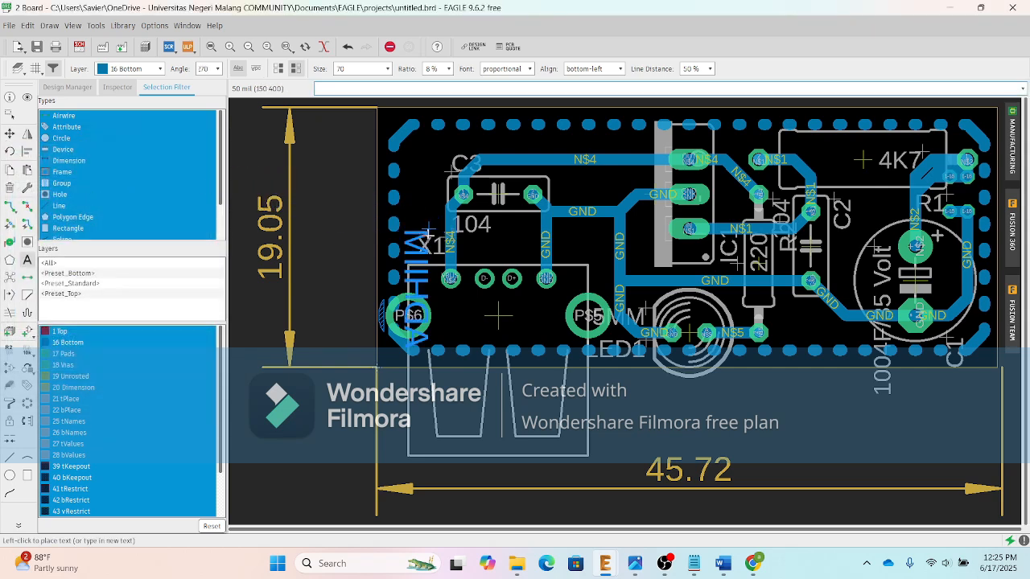
right_click(300, 165)
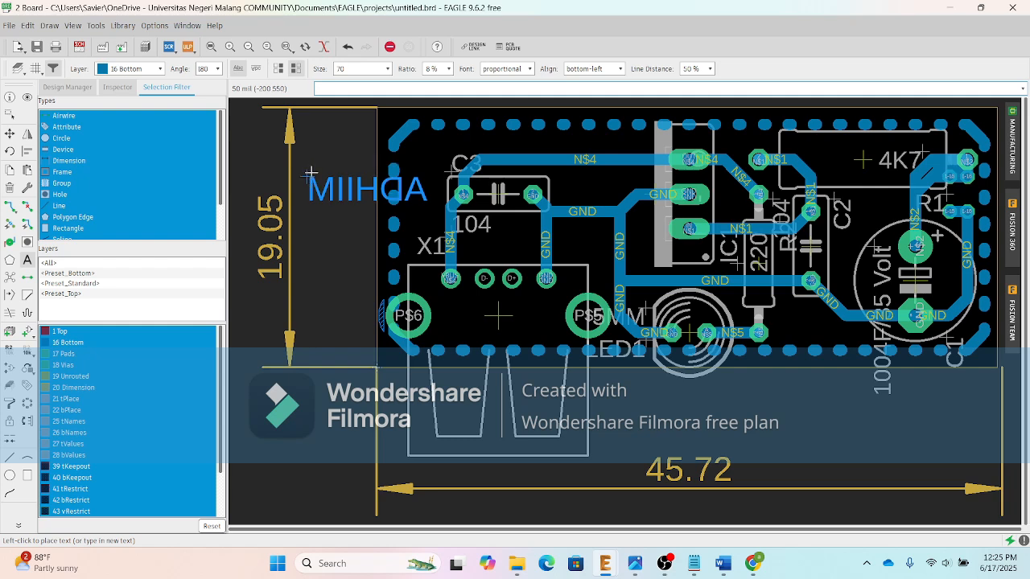
right_click(316, 185)
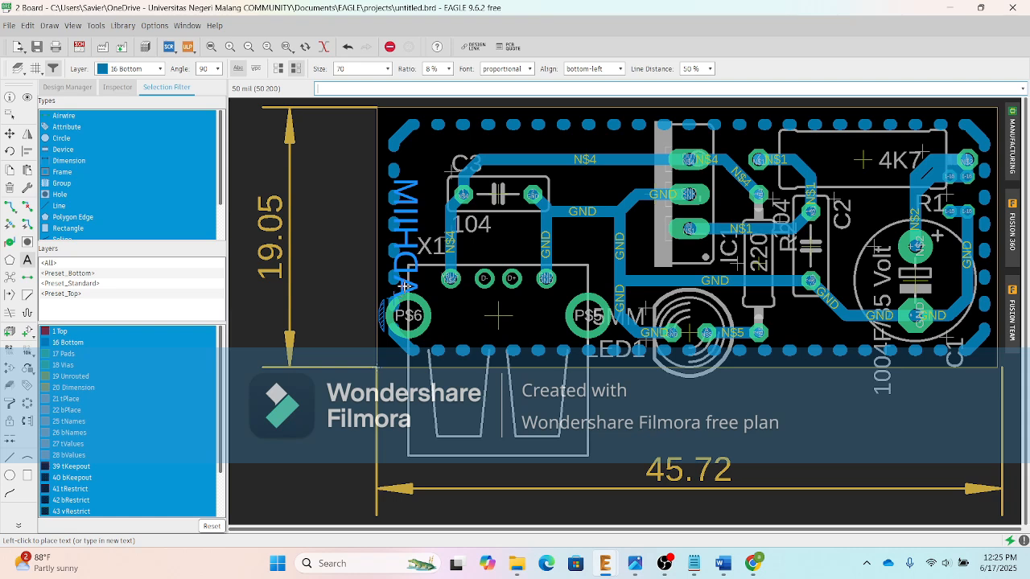
right_click(404, 251)
right_click(403, 251)
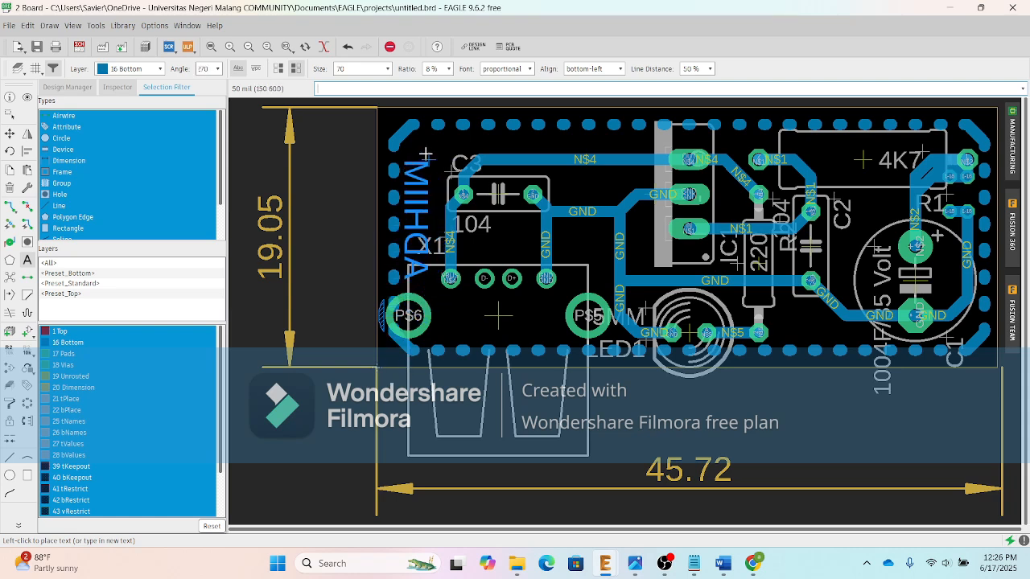
right_click(426, 154)
right_click(424, 157)
right_click(420, 160)
right_click(421, 161)
right_click(418, 166)
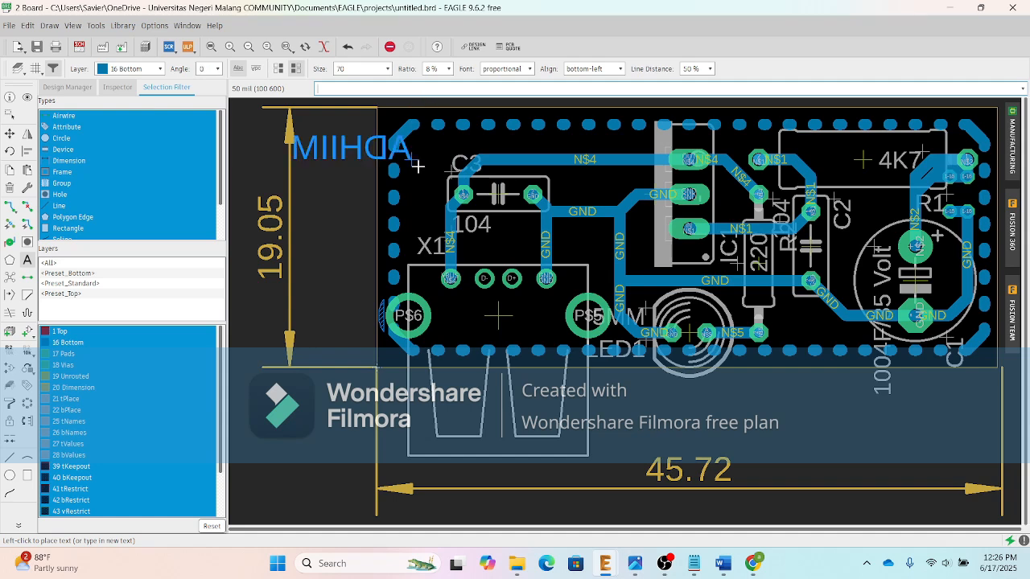
right_click(414, 169)
right_click(406, 165)
right_click(405, 165)
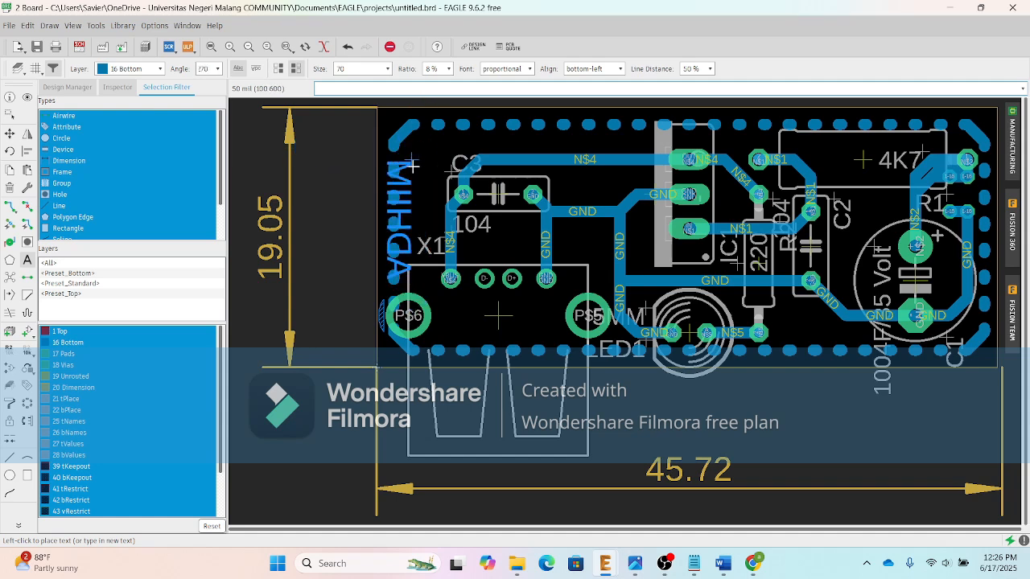
left_click(418, 153)
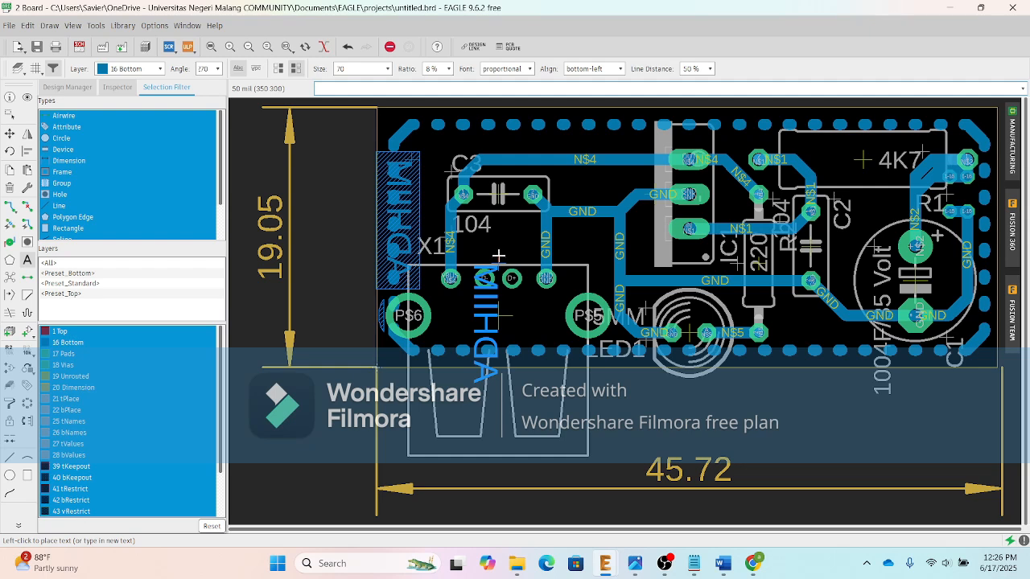
key("Escape")
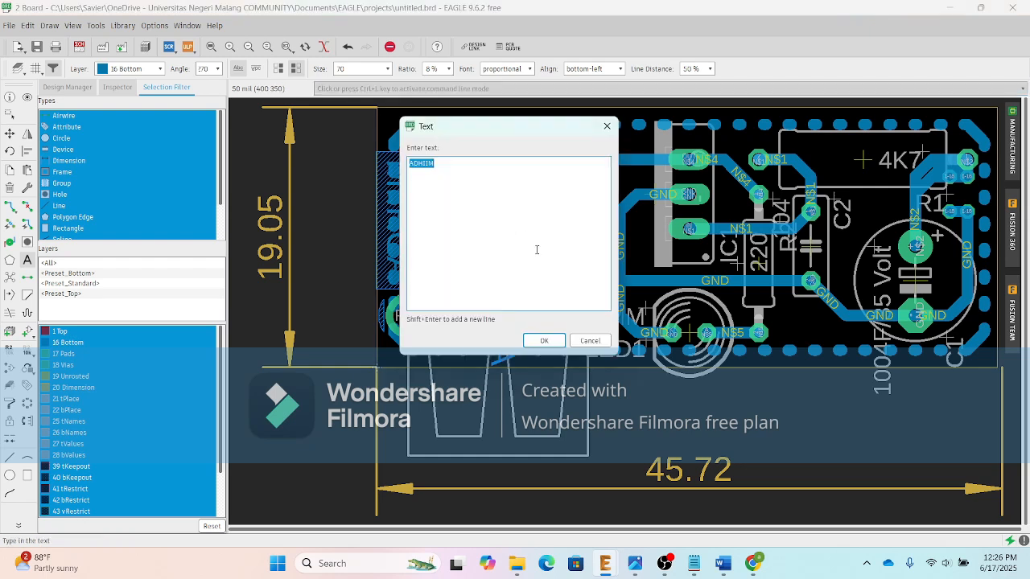
left_click(590, 341)
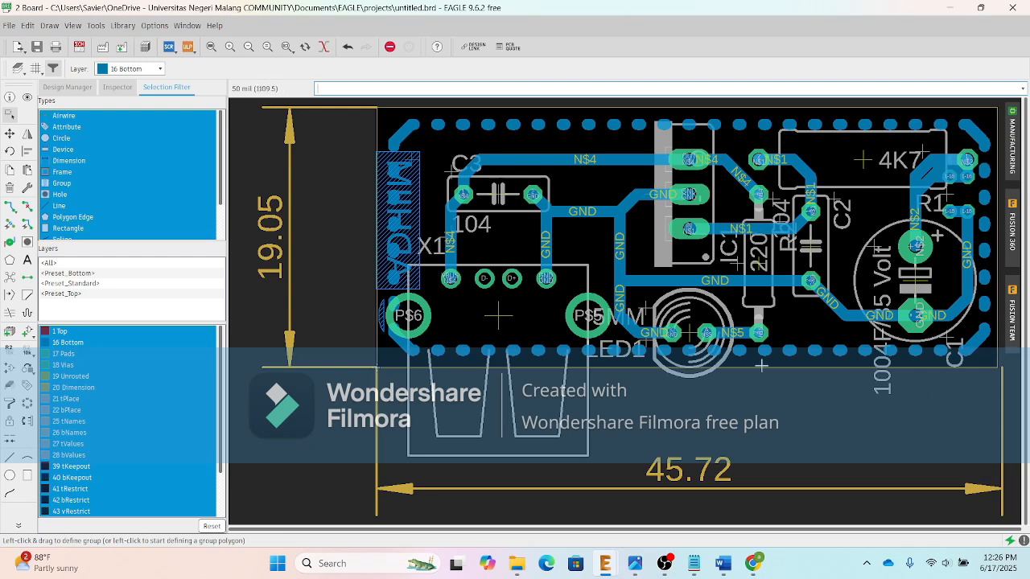
Step: Fill the GND polygon with Ratsnest and set its isolation to 24
left_click(8, 279)
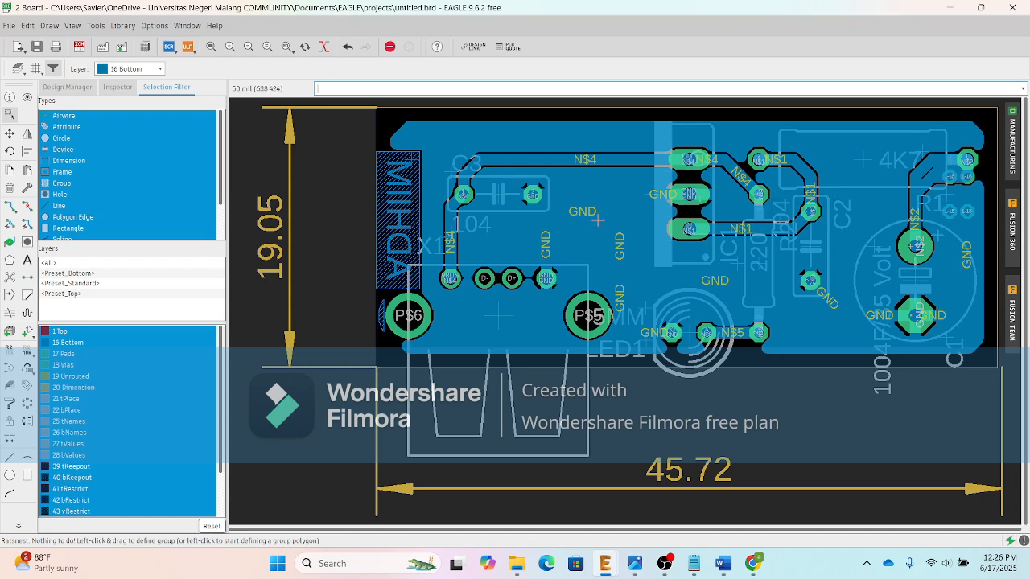
right_click(556, 127)
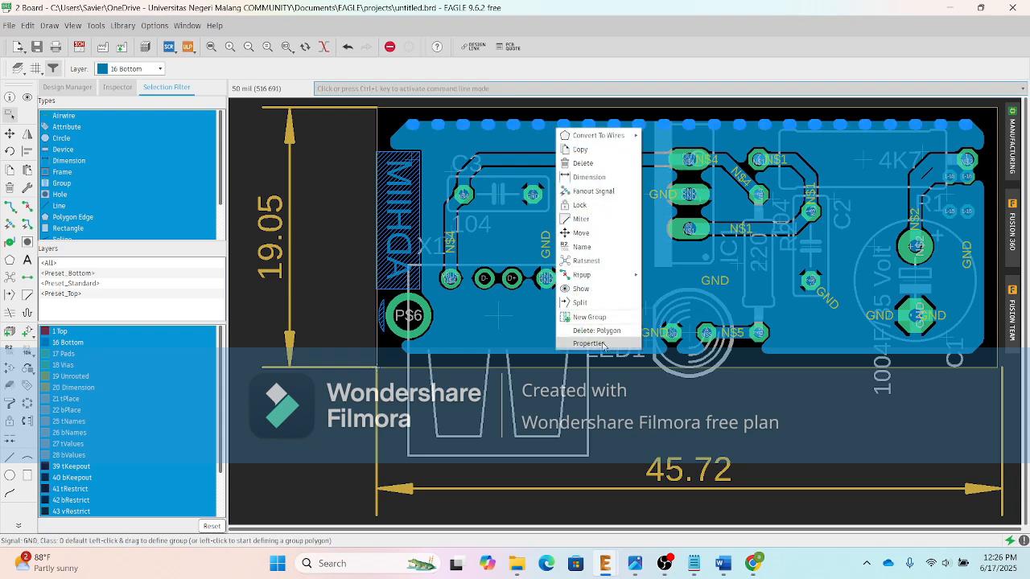
left_click(589, 343)
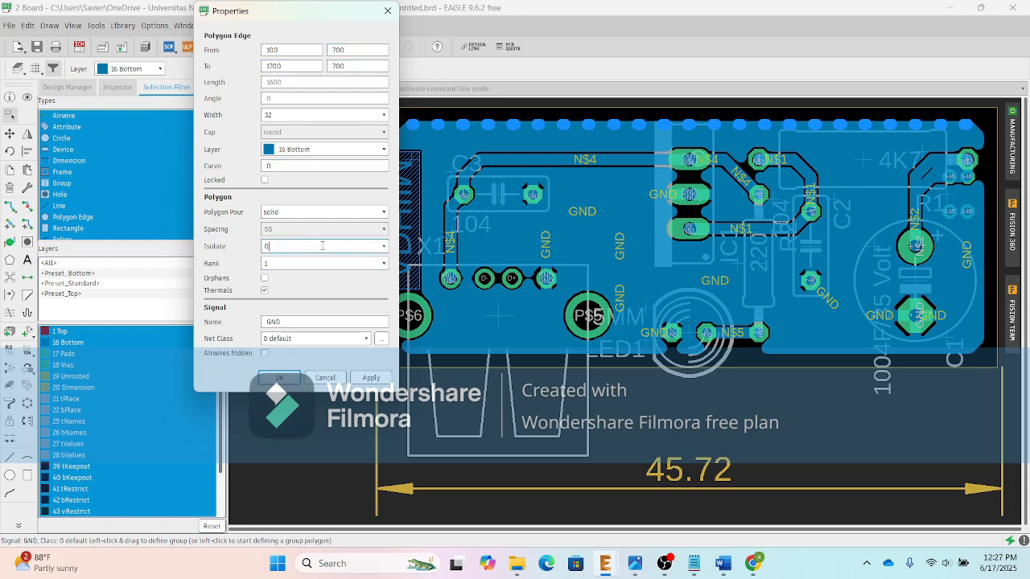
left_click(384, 248)
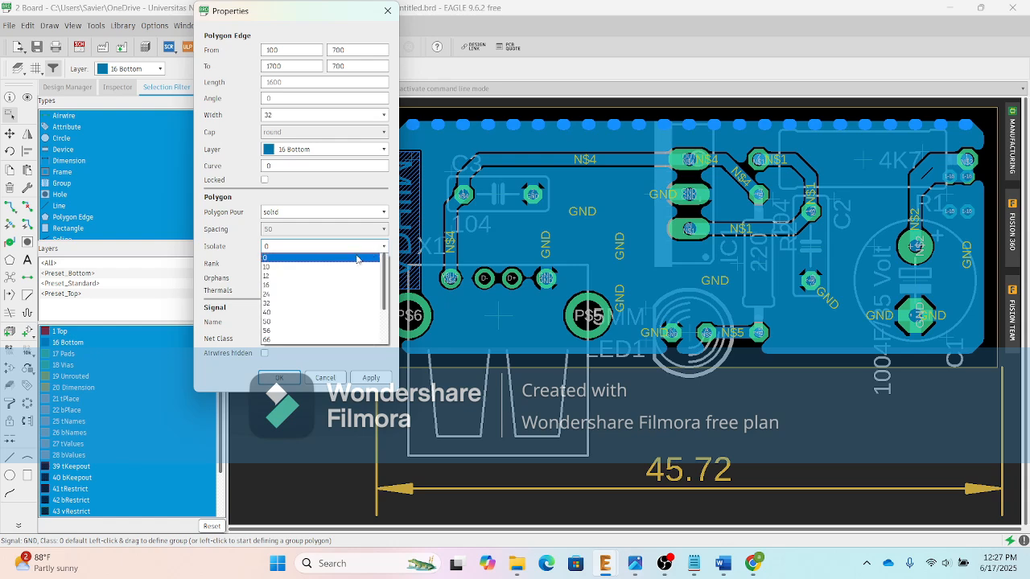
left_click(318, 294)
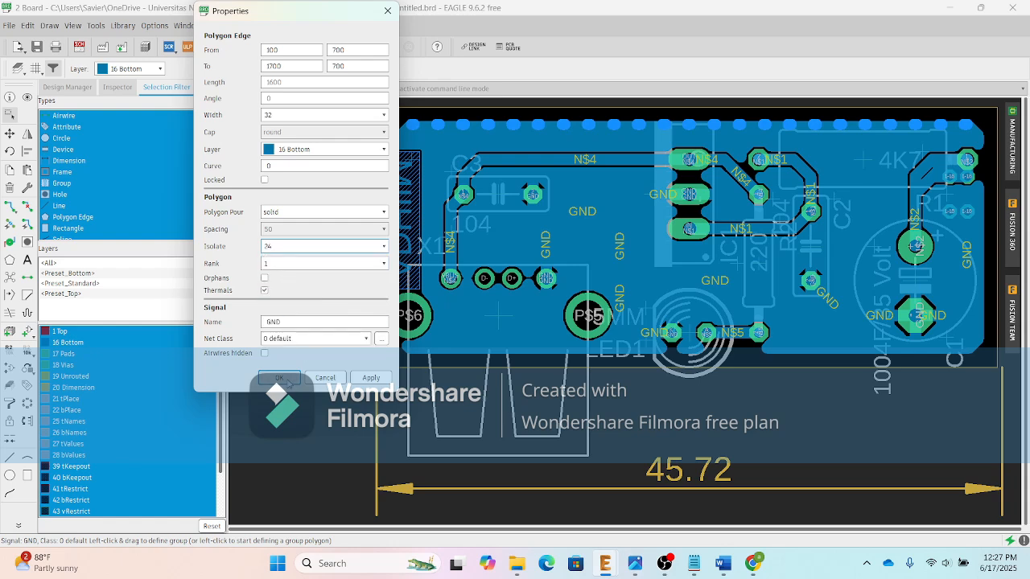
left_click(279, 378)
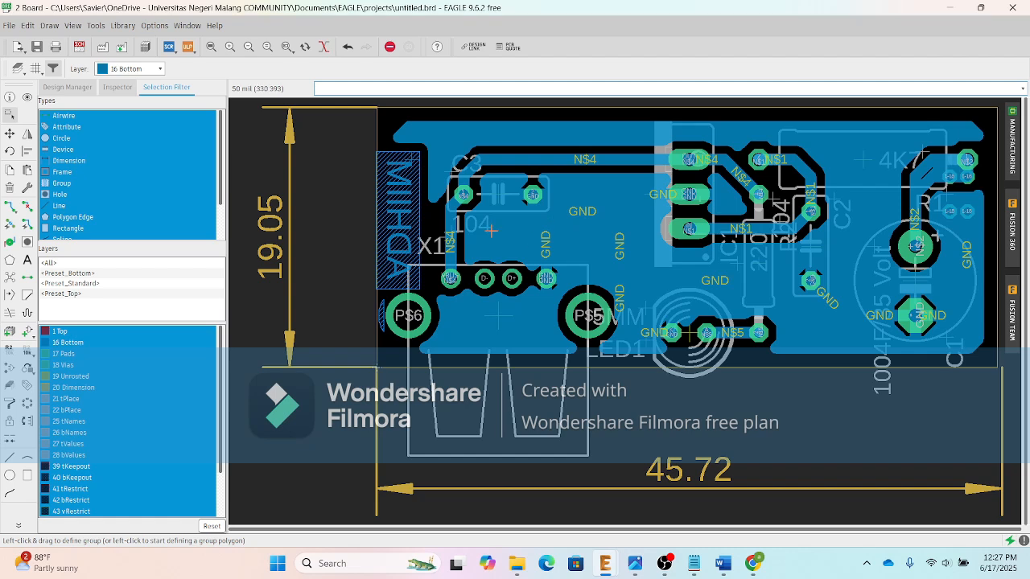
Step: Set the isolation of the GND polygon to 32 in its properties and apply the change
right_click(526, 124)
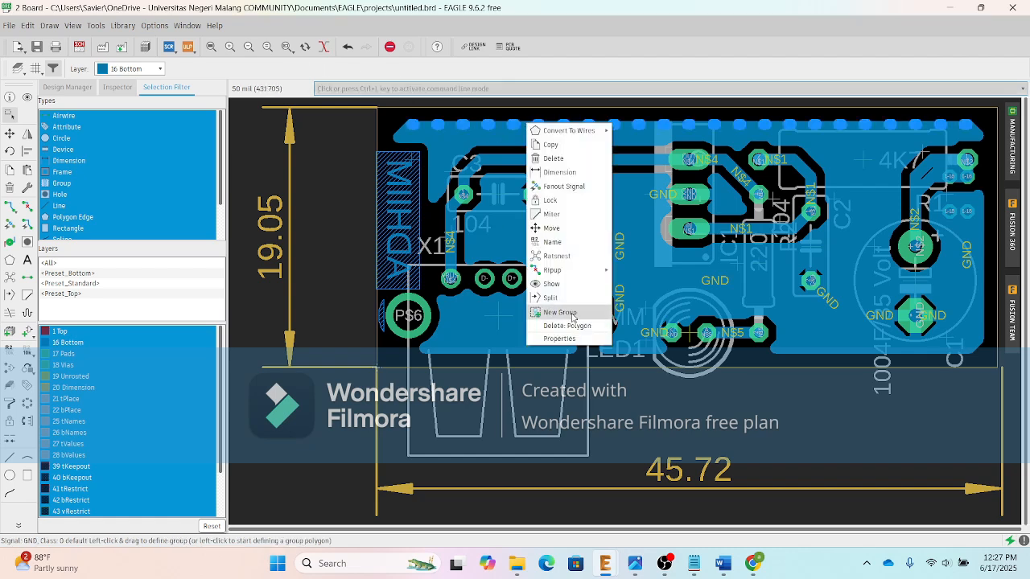
left_click(559, 339)
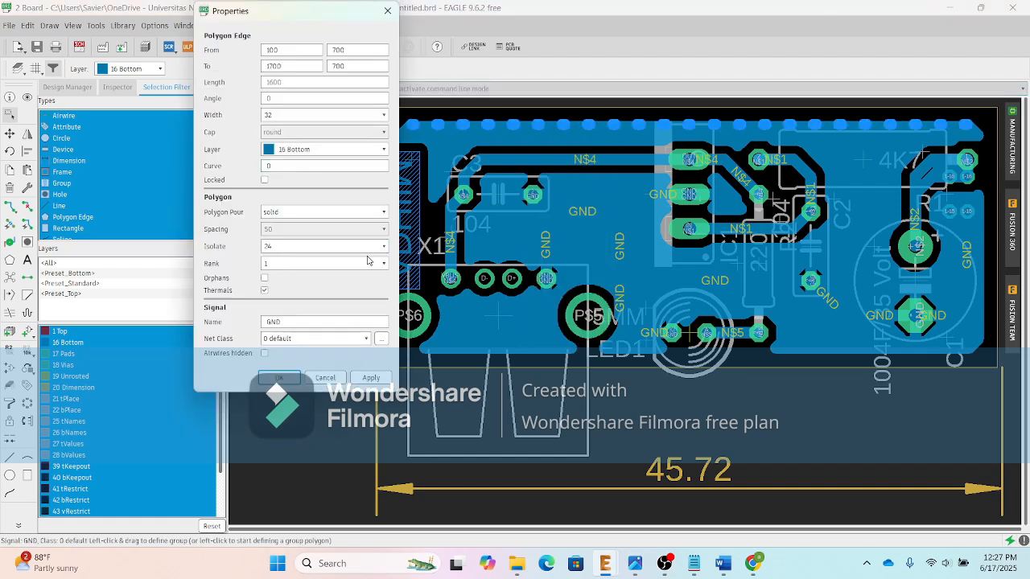
left_click(350, 246)
left_click(355, 304)
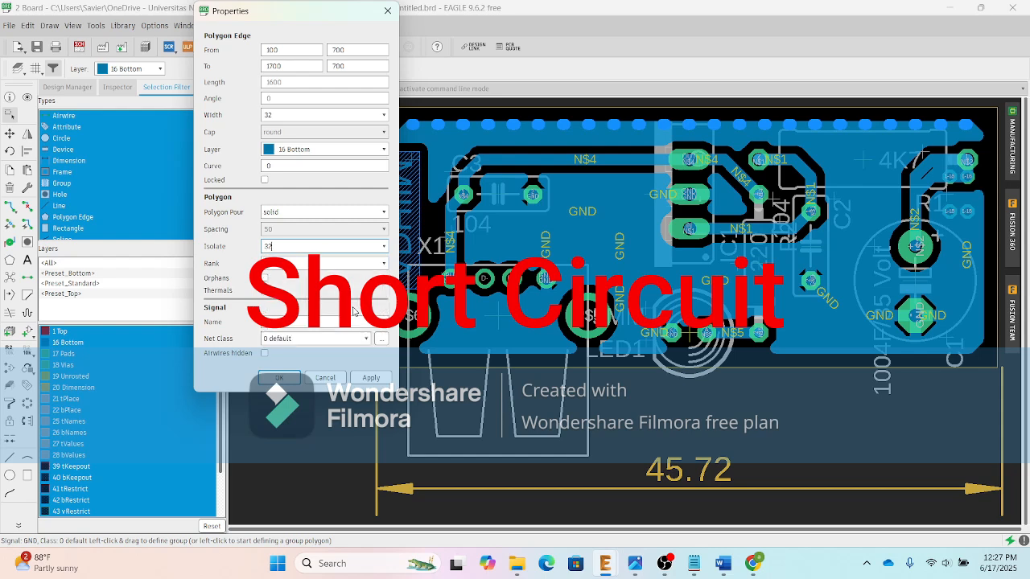
left_click(388, 379)
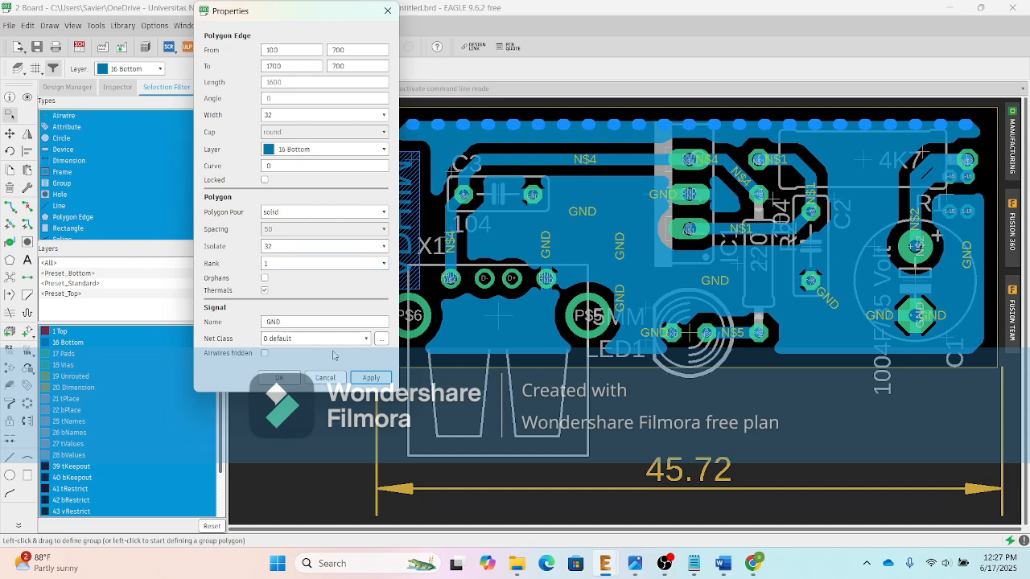
left_click(279, 377)
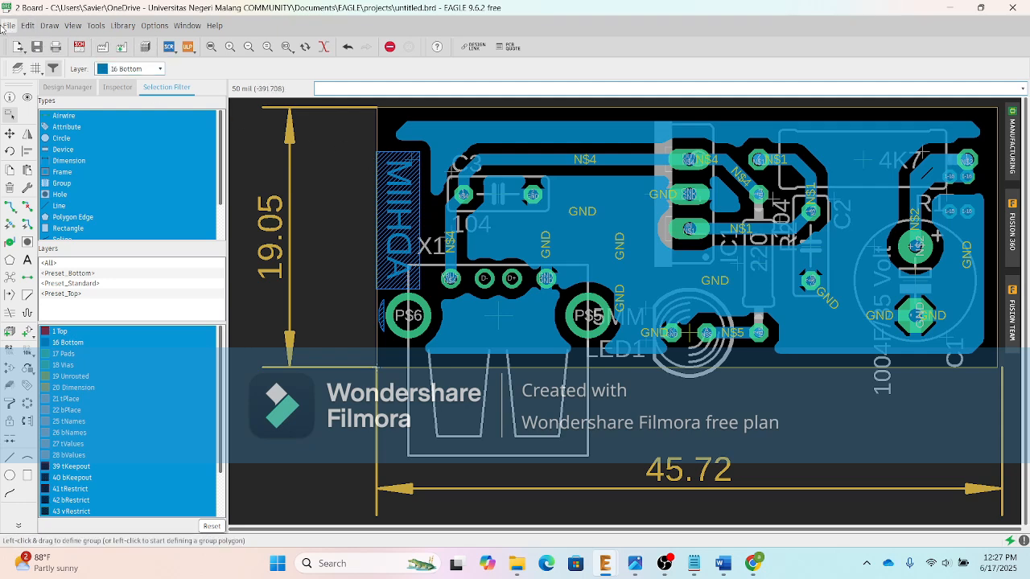
Step: Open the visible-layers settings and hide the Dimension, Top, Unrouted, tPlace, tOrigins and tNames layers
left_click(16, 72)
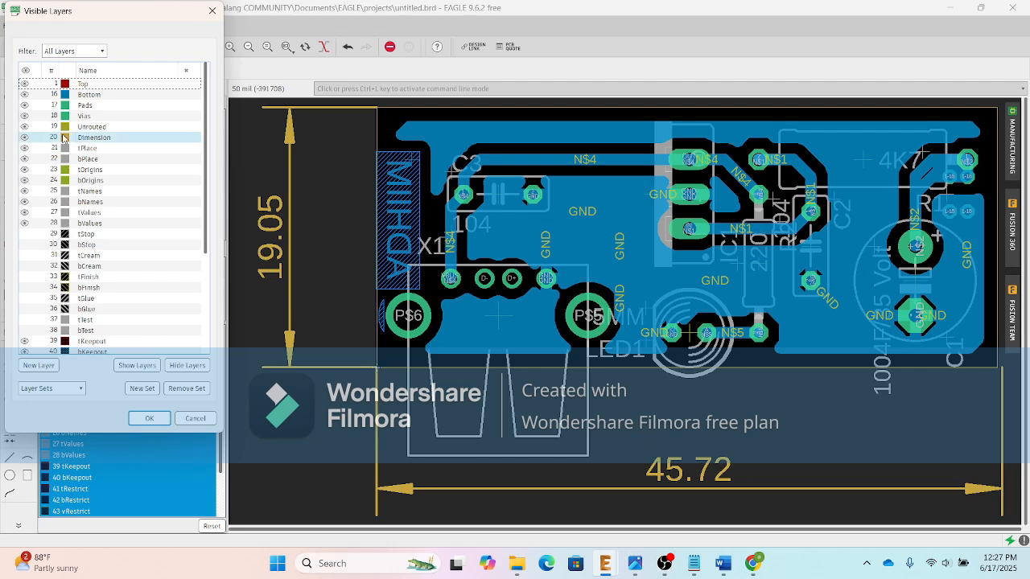
left_click(23, 137)
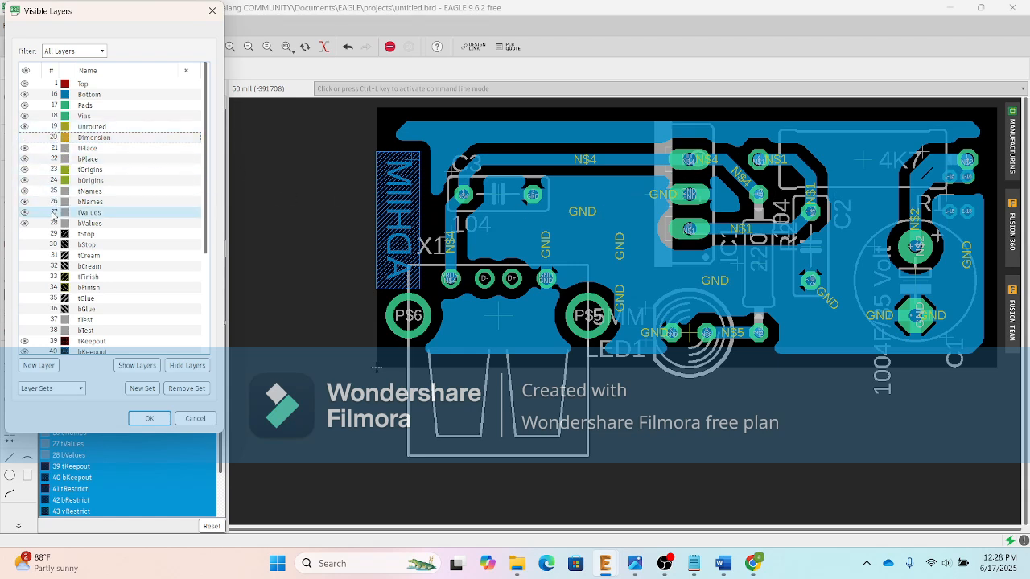
left_click(25, 85)
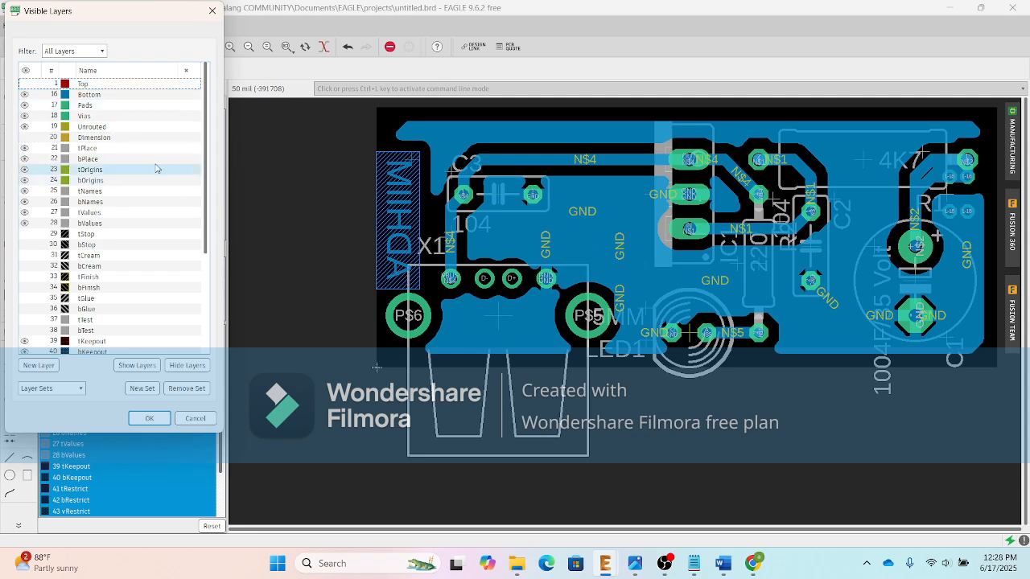
left_click(25, 127)
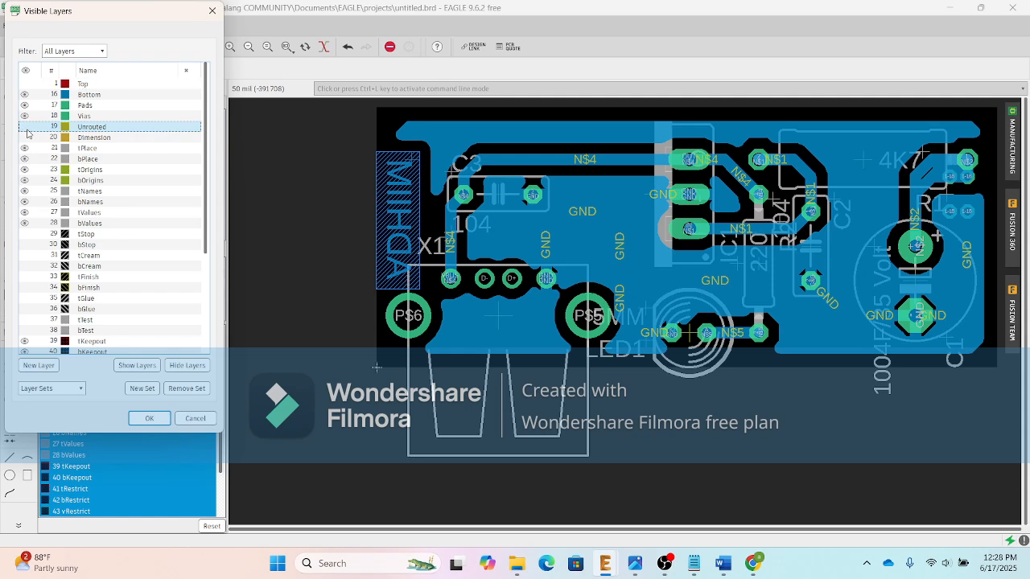
left_click(25, 148)
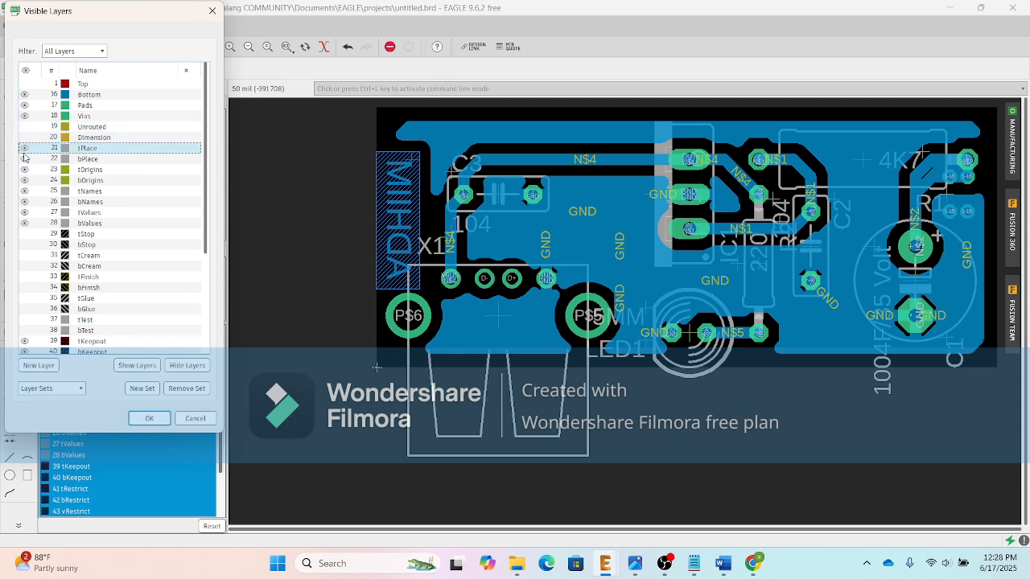
left_click(25, 169)
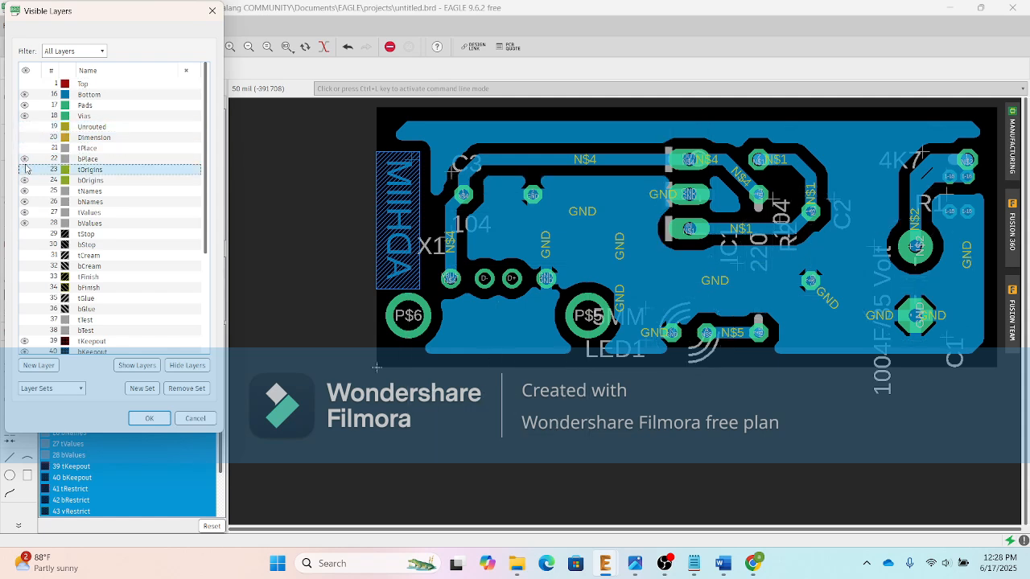
left_click(31, 190)
Step: Hide the bOrigins, bPlace, bNames, tValues and bValues layers, keeping tOrigins hidden
left_click(30, 202)
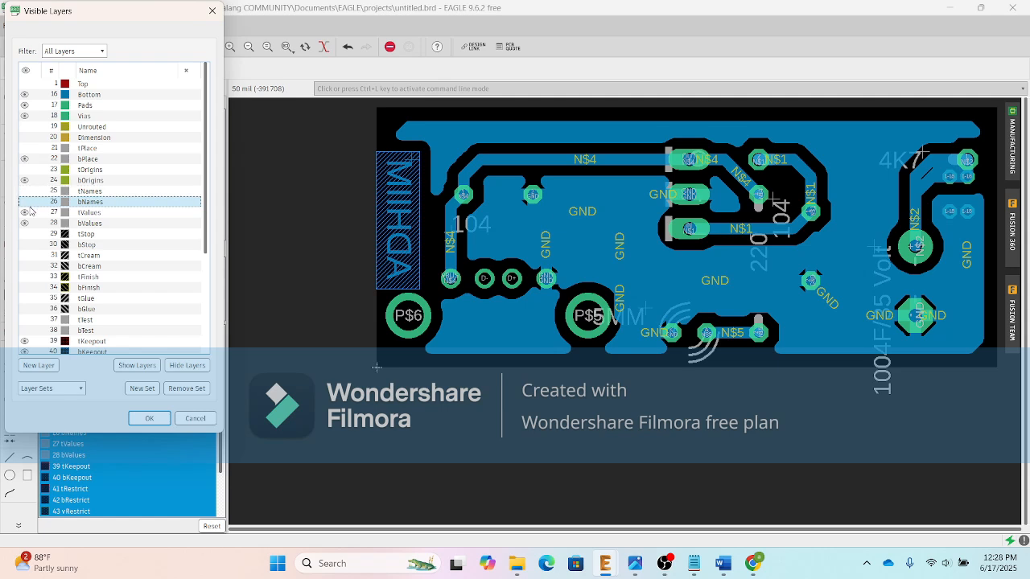
left_click(30, 203)
left_click(29, 171)
left_click(28, 181)
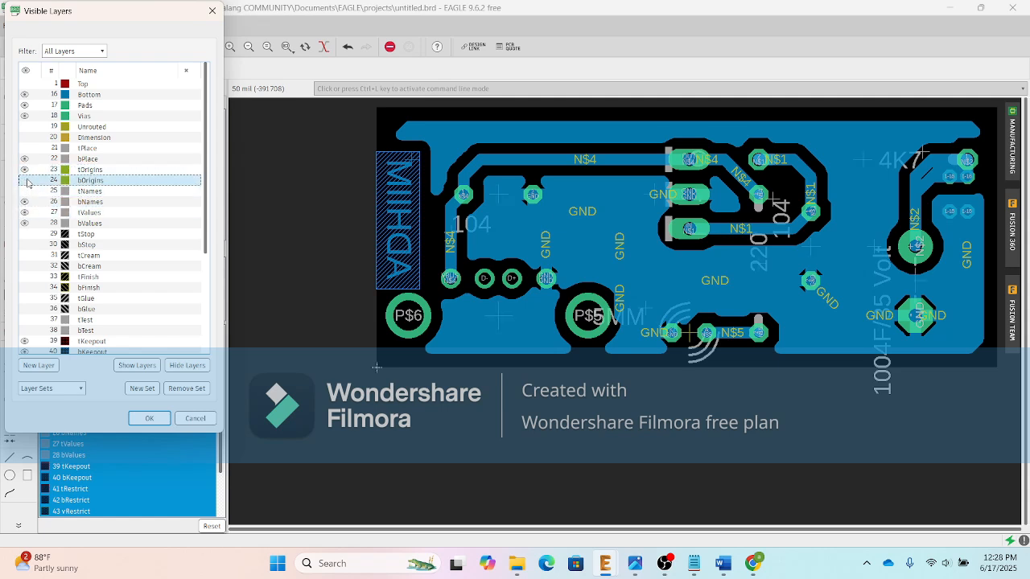
left_click(29, 172)
left_click(26, 160)
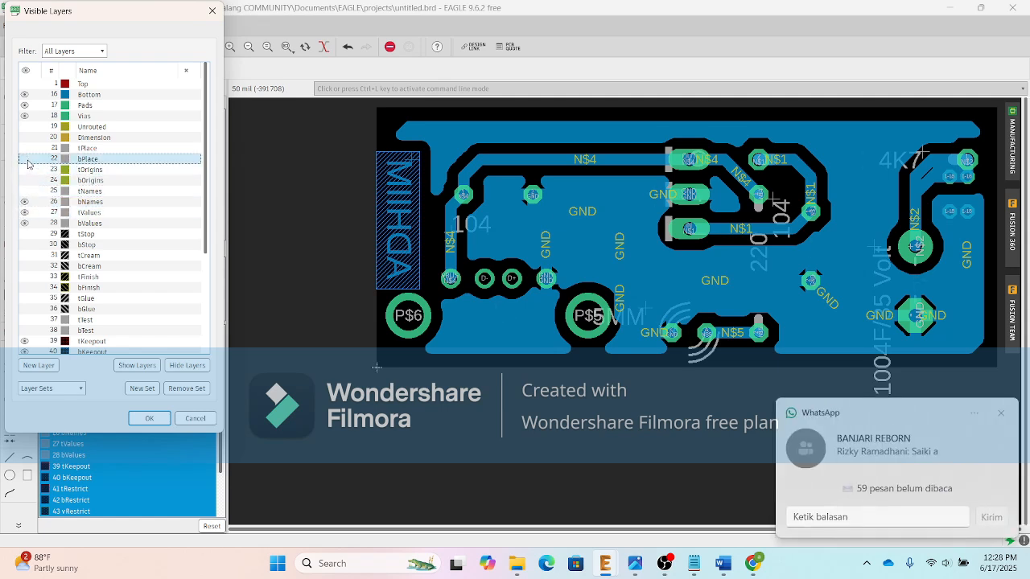
left_click(25, 202)
left_click(27, 213)
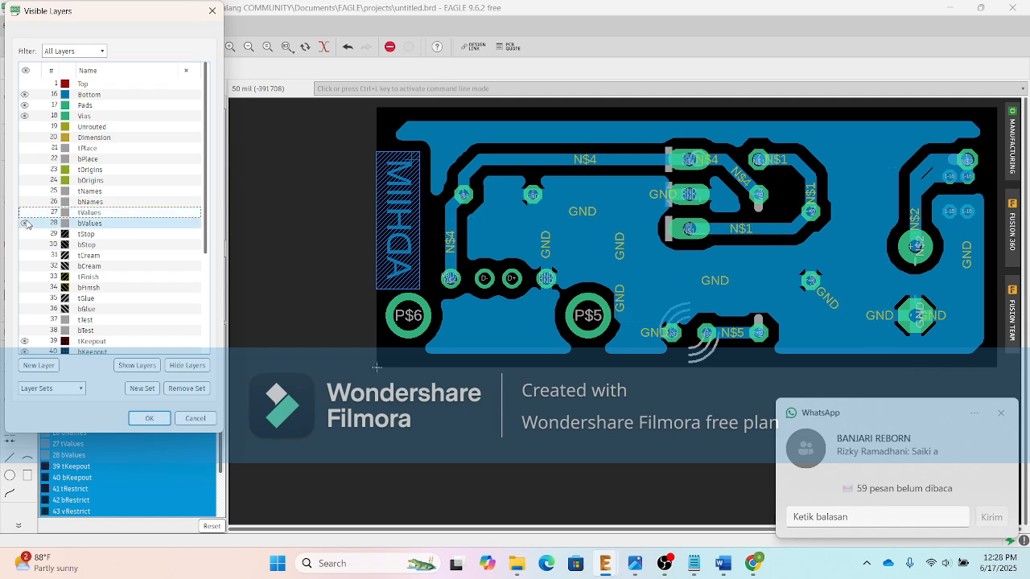
left_click(28, 223)
Step: Hide the tKeepout, bKeepout, tRestrict, bRestrict and vRestrict layers
scroll(34, 241, "down", 9)
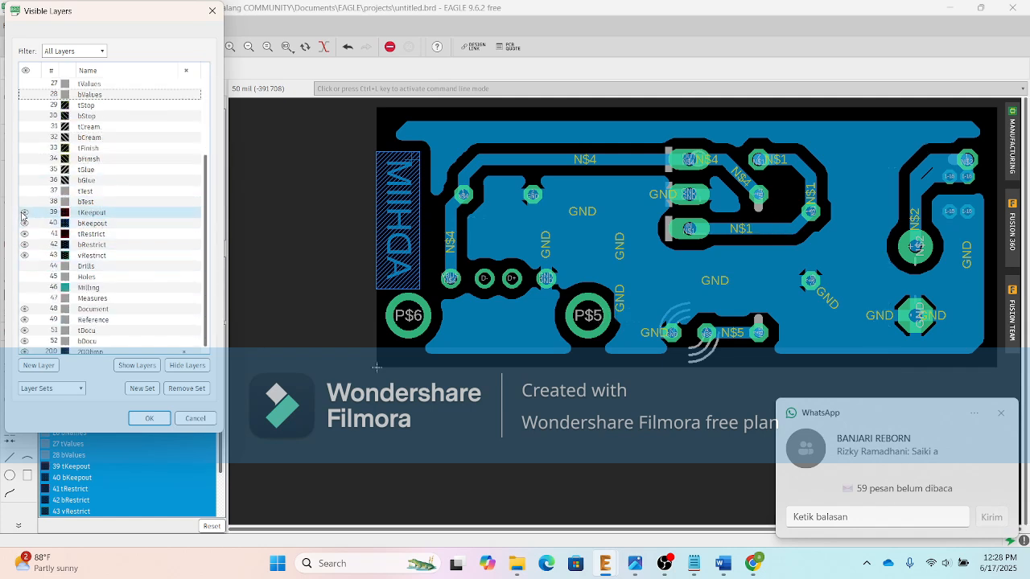
left_click(25, 213)
left_click(25, 224)
left_click(25, 234)
left_click(25, 244)
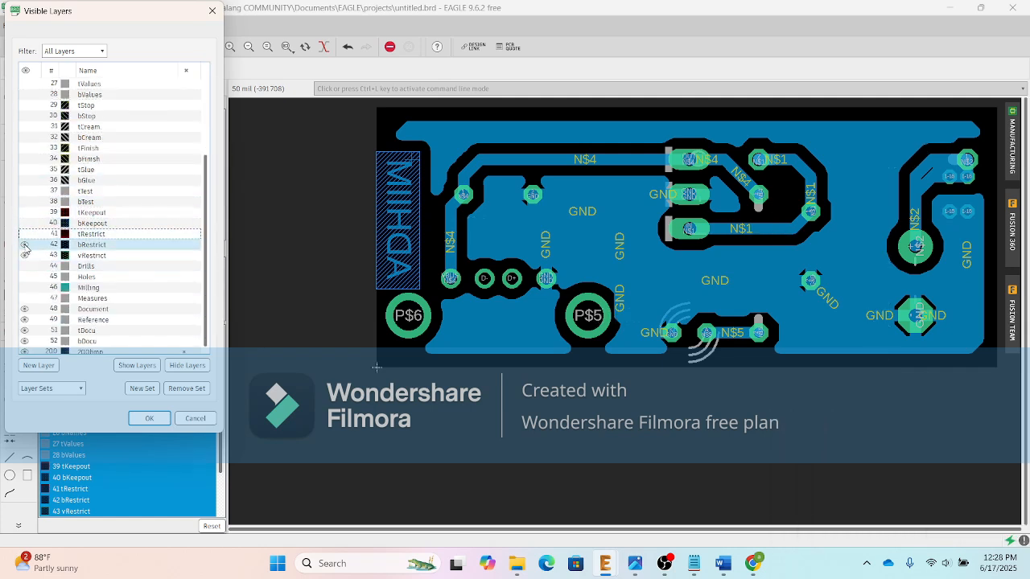
left_click(25, 255)
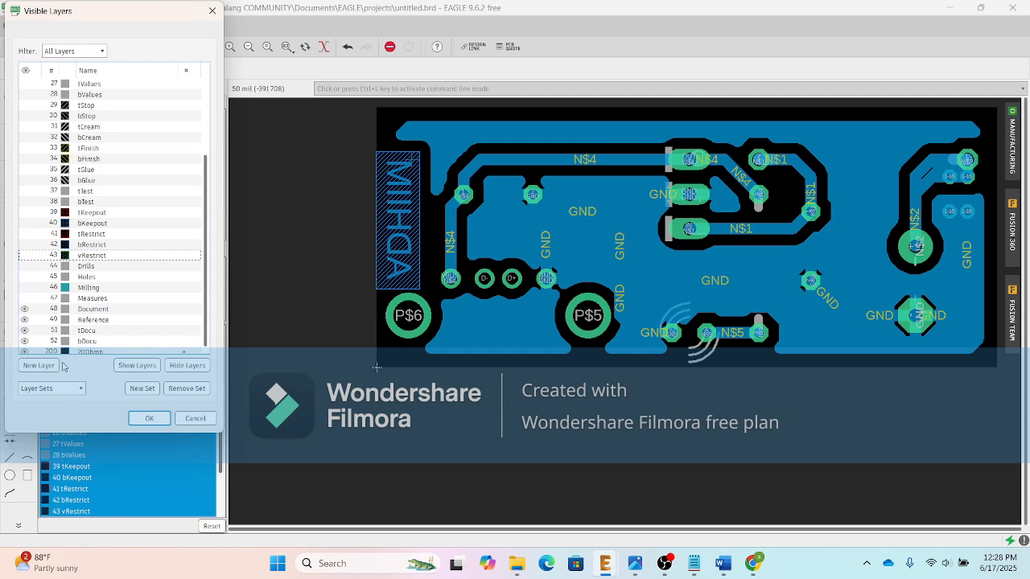
Step: Hide all layers at once, show only Bottom, Pads and Vias, and confirm the layer visibility
left_click(187, 365)
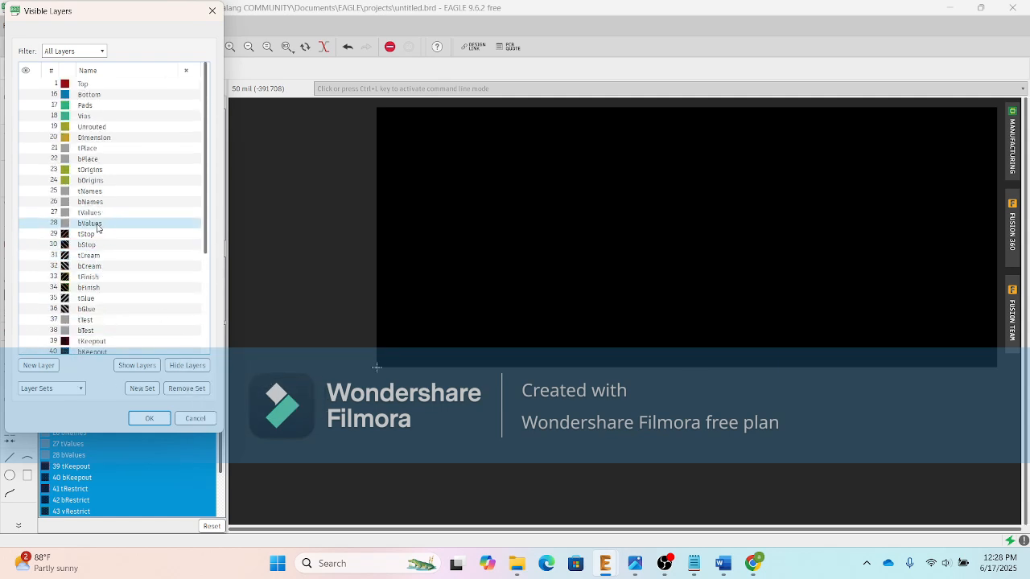
left_click(23, 95)
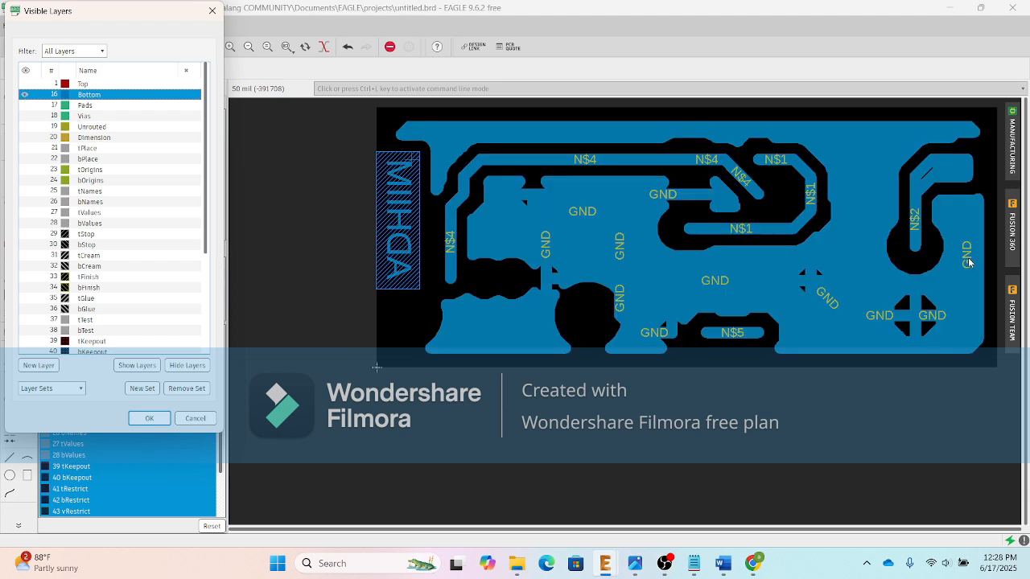
left_click(24, 105)
left_click(24, 116)
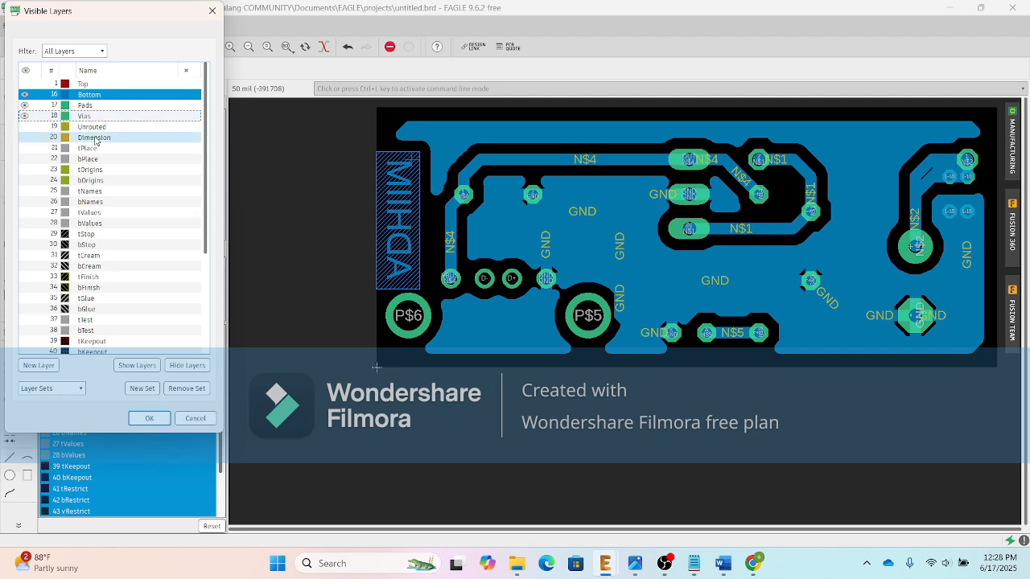
left_click(149, 418)
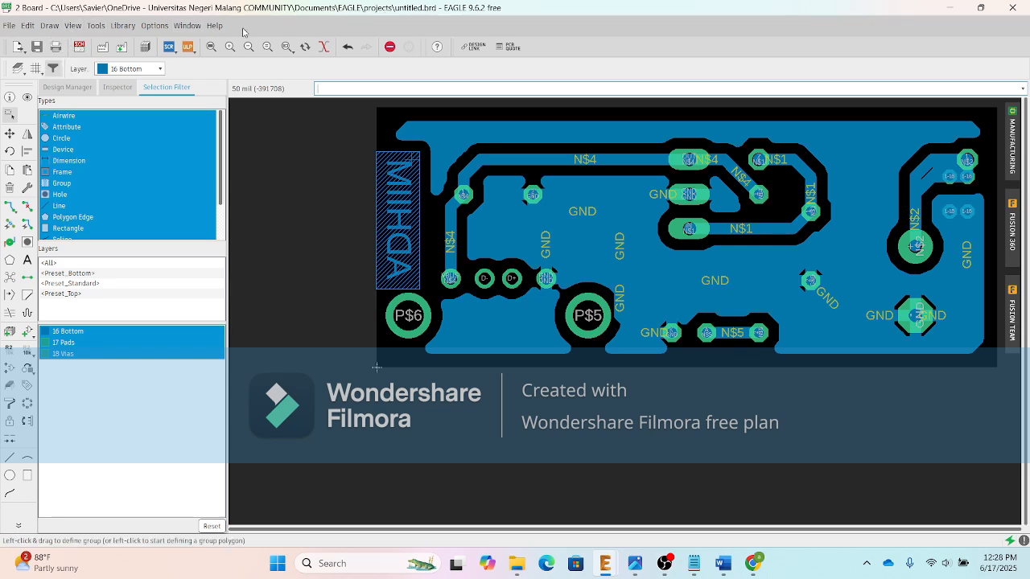
Step: Save the board in the EAGLE projects folder under the file name SOAL PCB
left_click(10, 26)
left_click(22, 93)
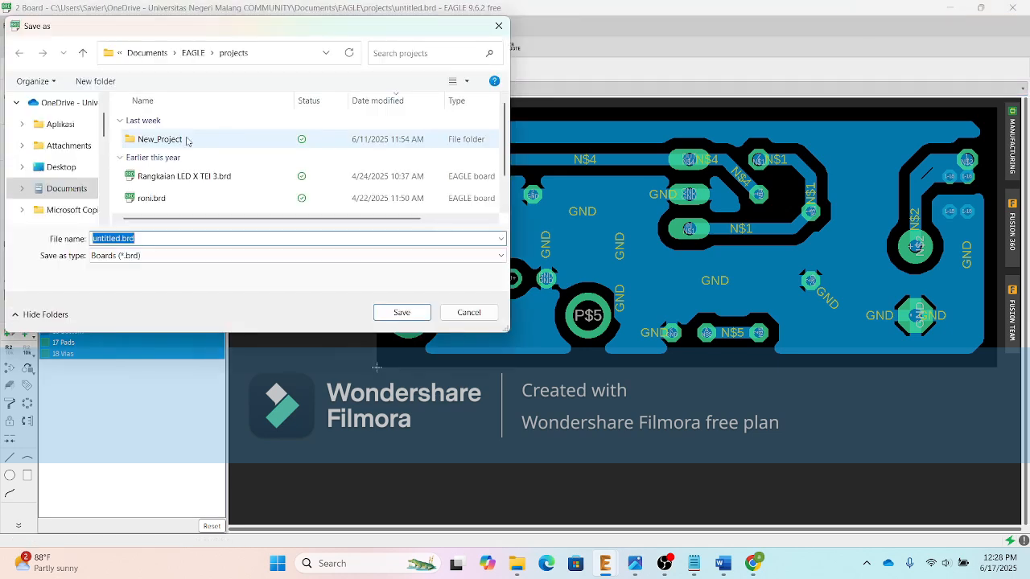
scroll(160, 193, "down", 1)
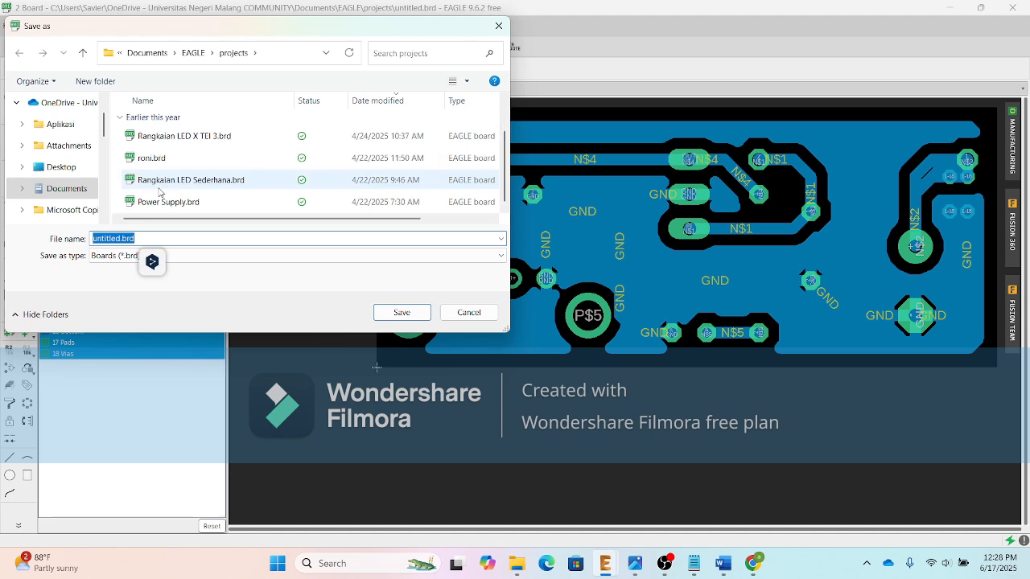
scroll(159, 194, "up", 1)
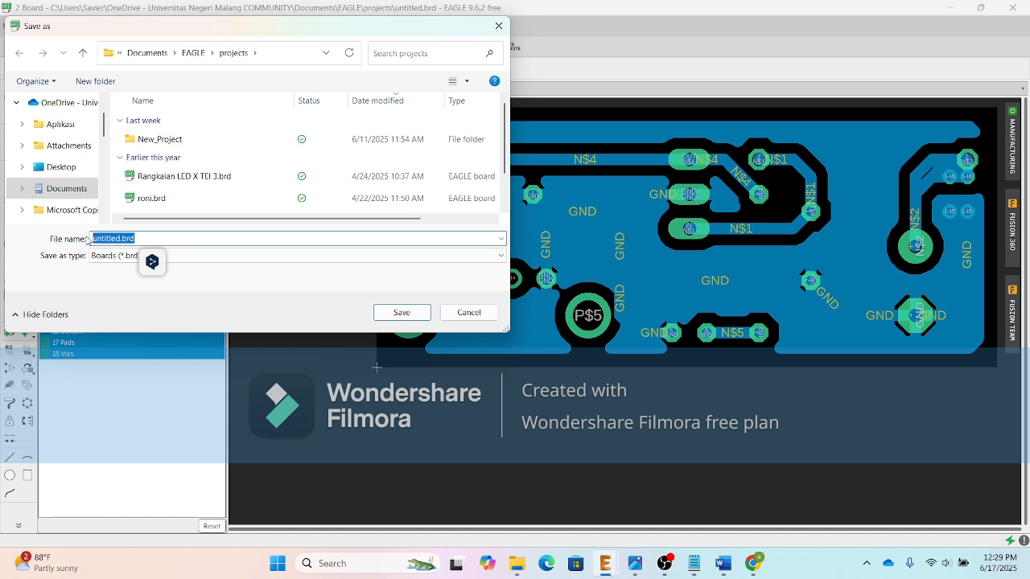
type("p")
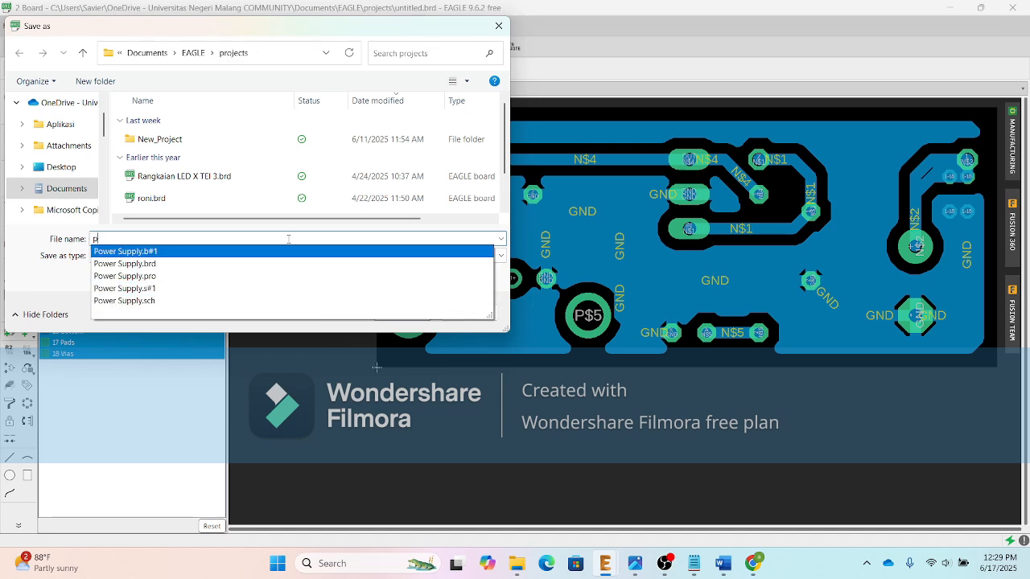
key("BackSpace")
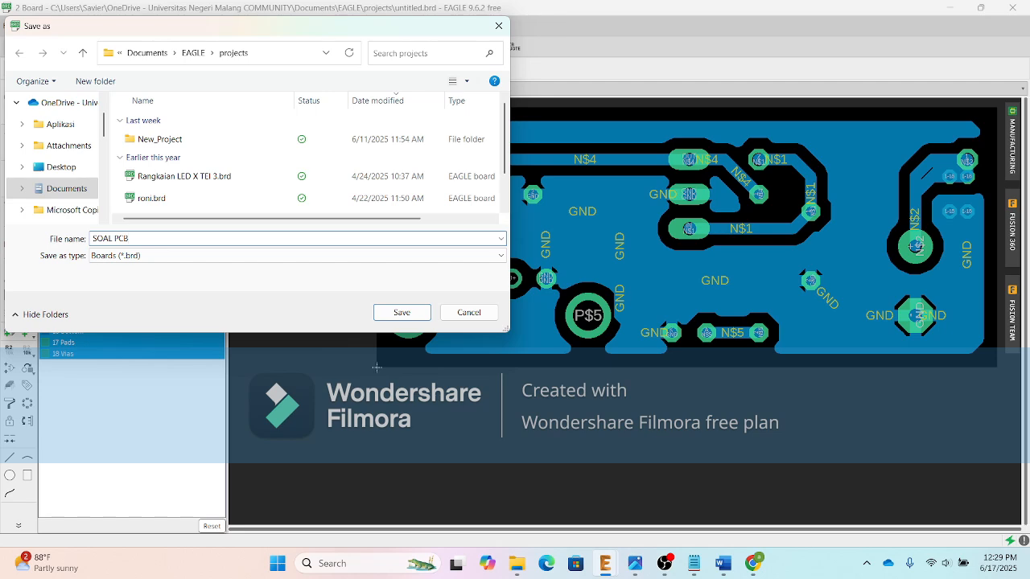
key("Return")
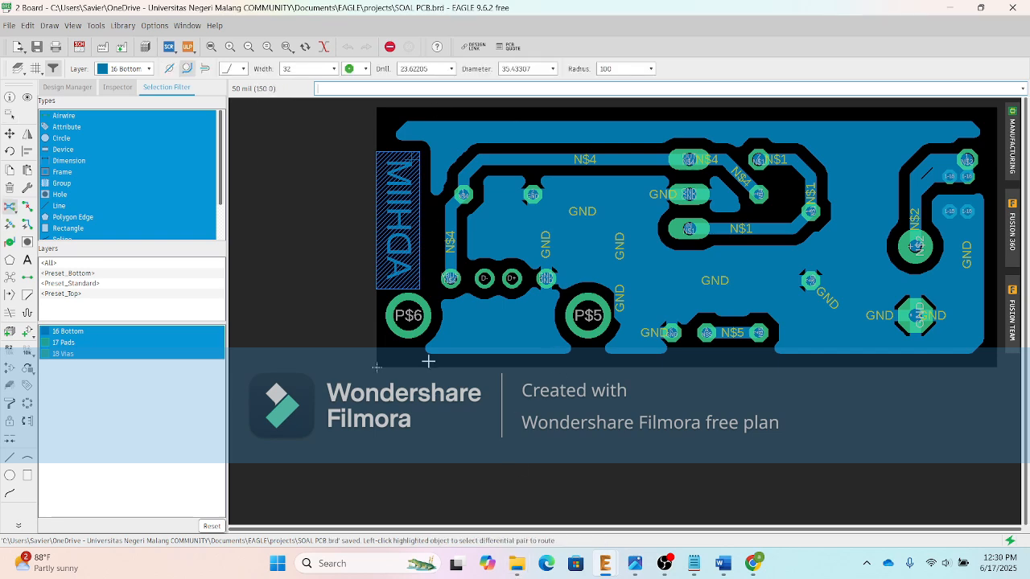
Step: Switch to File Explorer, browse to the projects folder inside Documents > EAGLE, and open SOAL PCB.brd
left_click(516, 563)
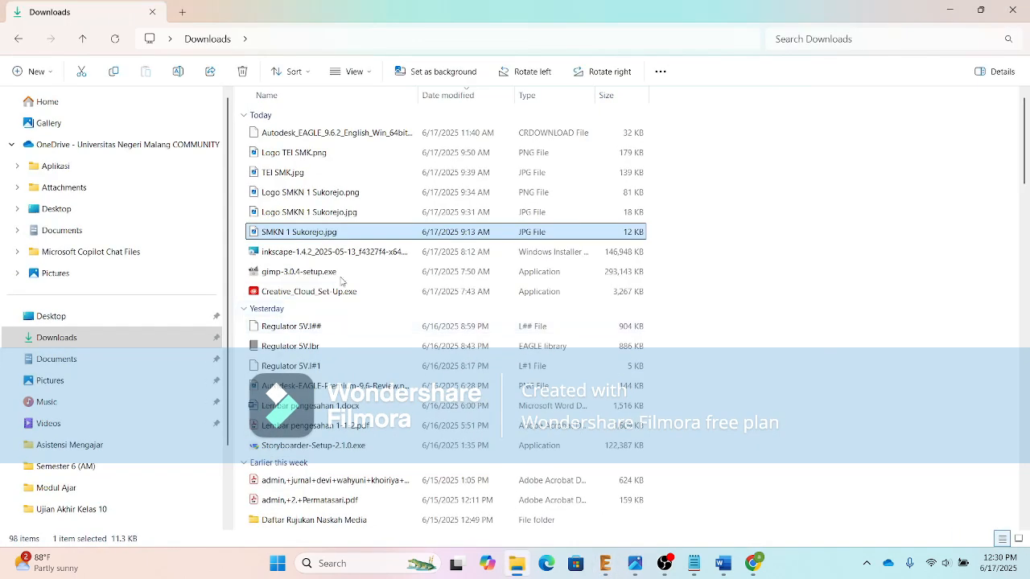
left_click(69, 360)
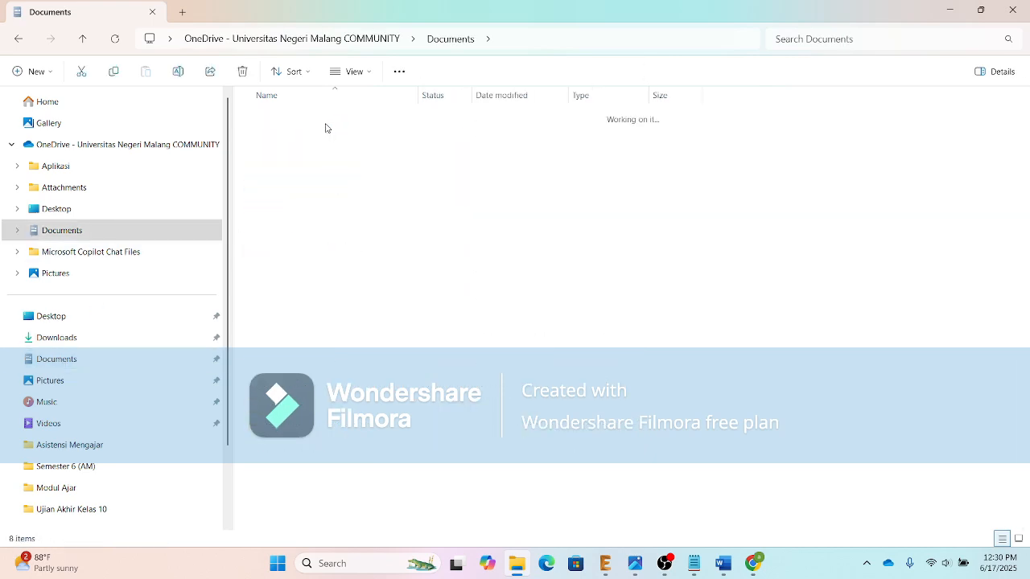
double_click(312, 206)
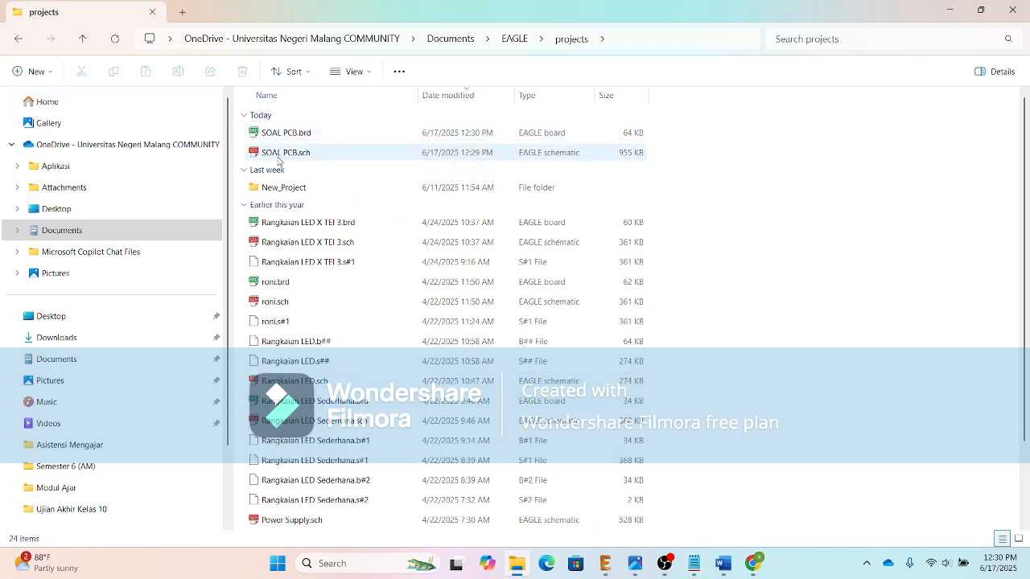
double_click(316, 132)
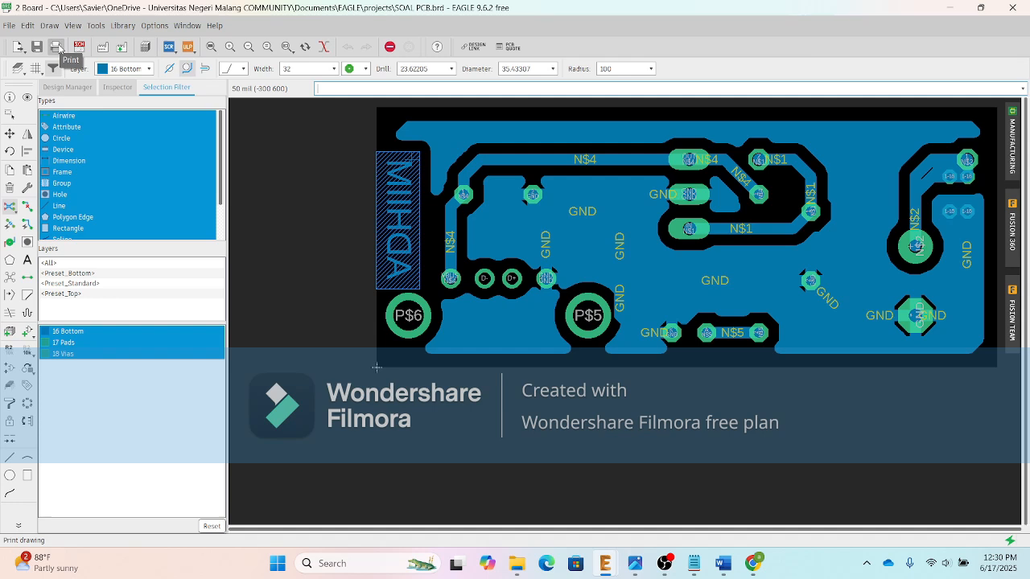
Step: Save the board, check its print preview, and close the Print dialog without printing
key("ctrl+s")
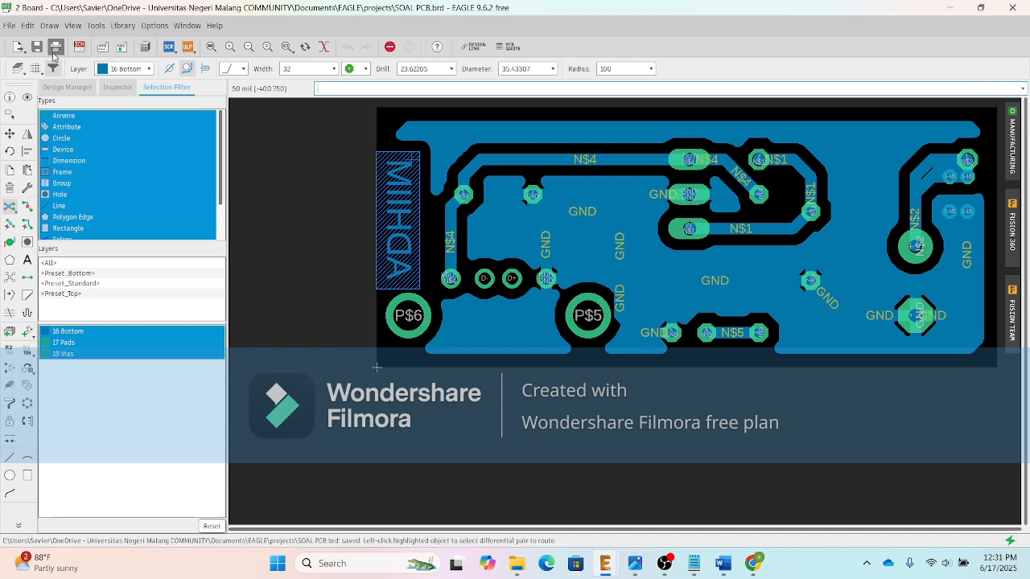
key("ctrl+p")
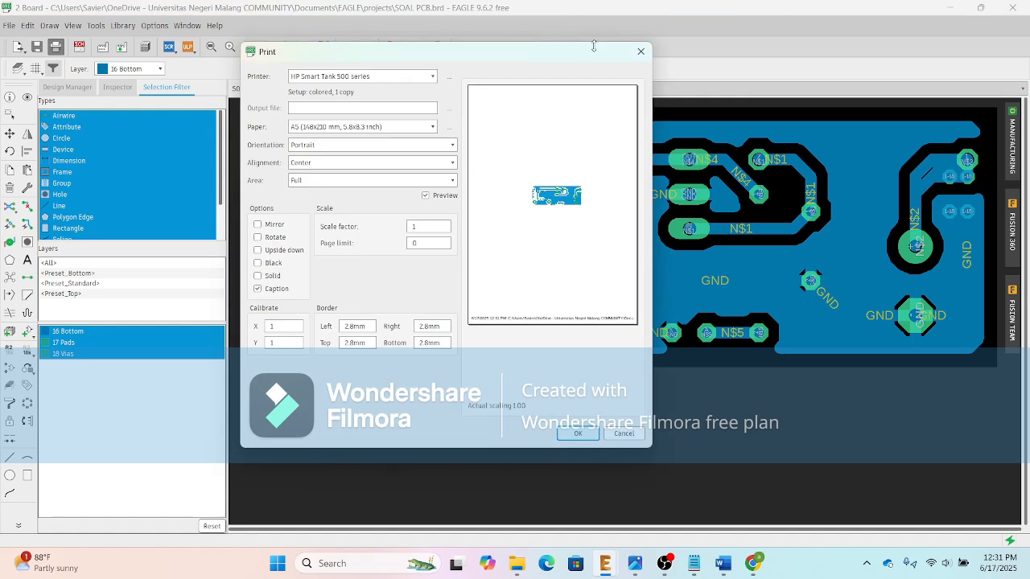
left_click(639, 52)
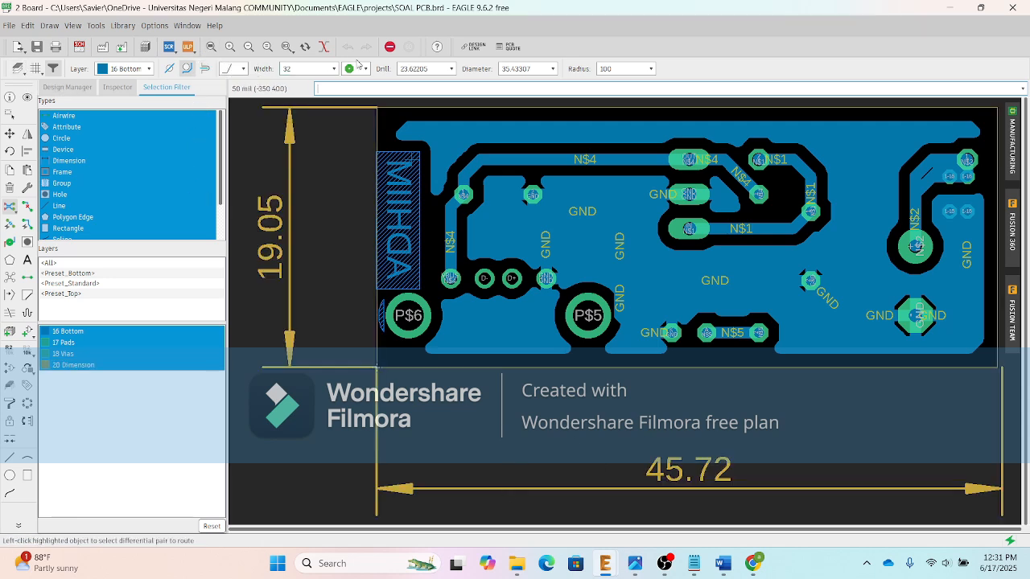
Step: Delete the vertical 19.05 and horizontal 45.72 dimensions beside the board outline
left_click(9, 187)
left_click(278, 237)
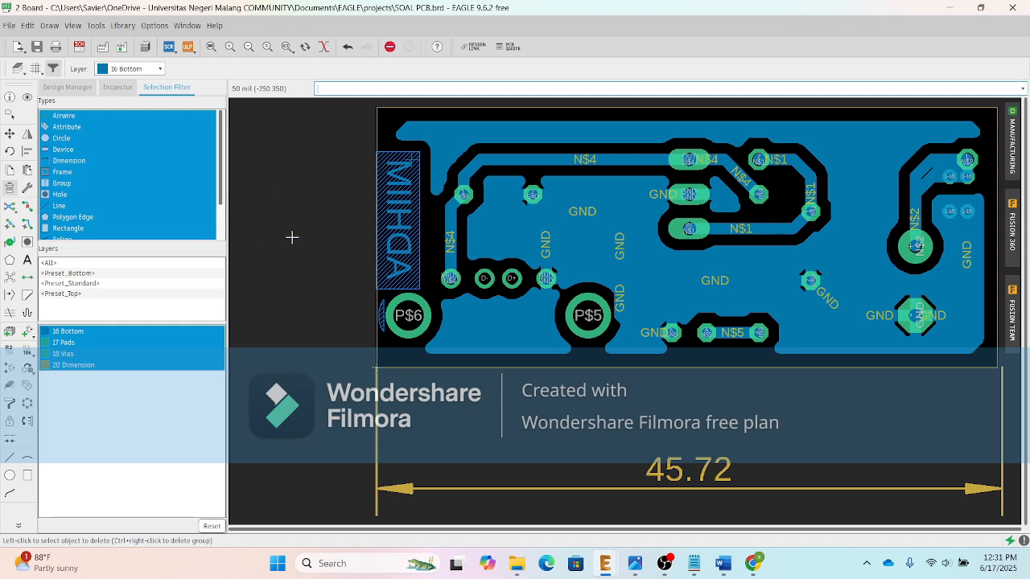
left_click(690, 480)
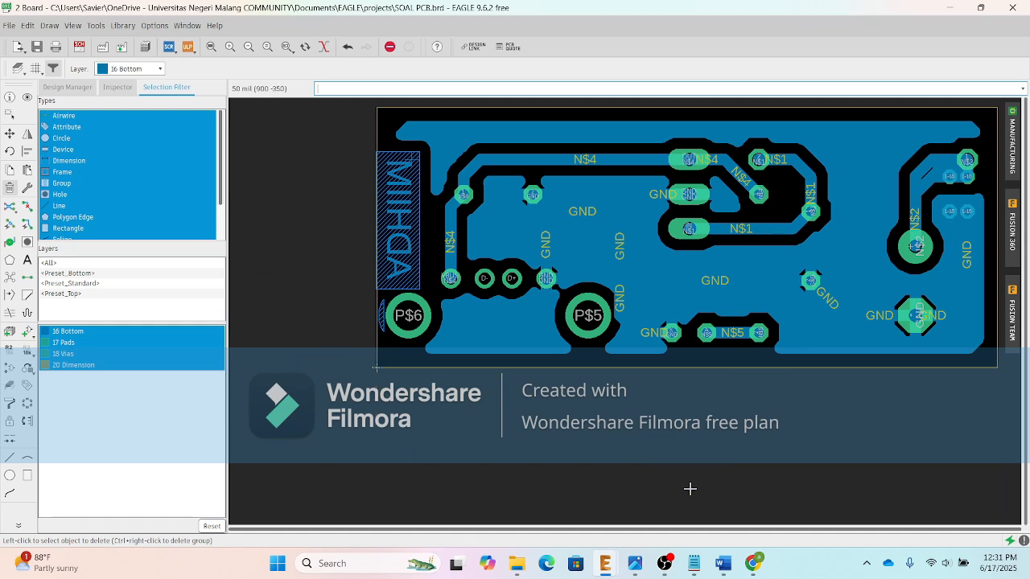
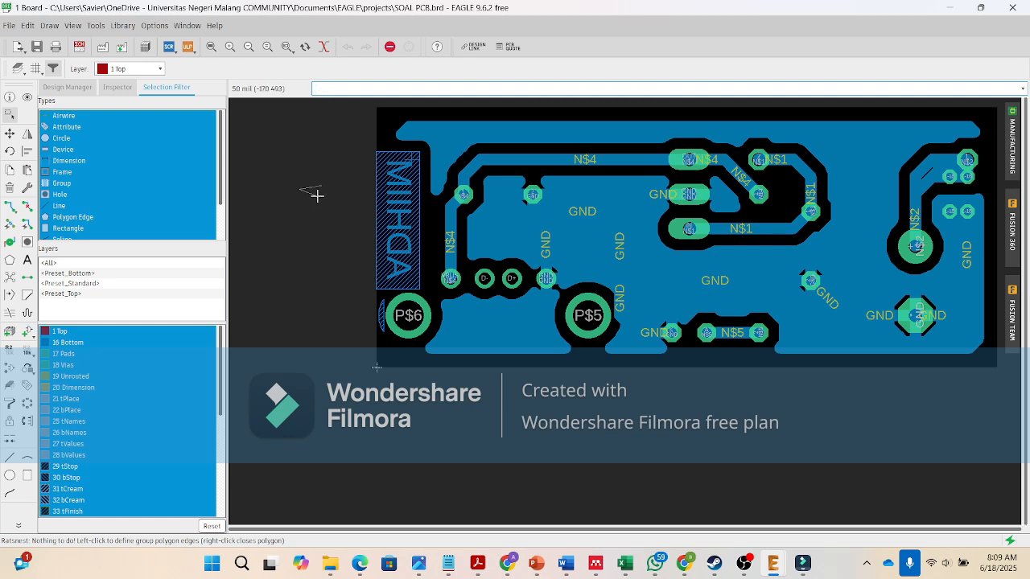
Step: Open the Print dialog, try Landscape orientation in the preview and set the orientation back to Portrait
right_click(308, 214)
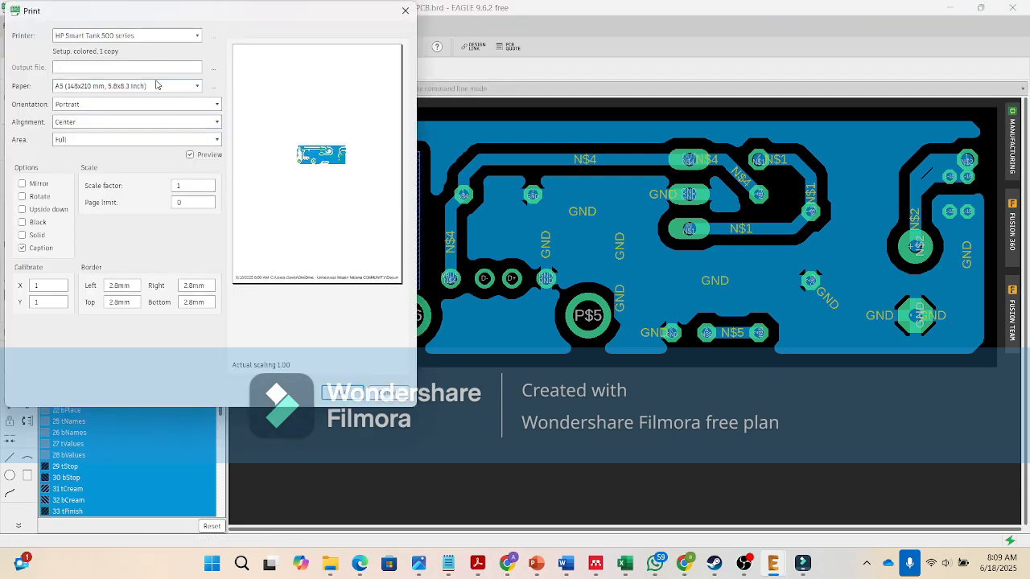
left_click_drag(587, 58, 591, 57)
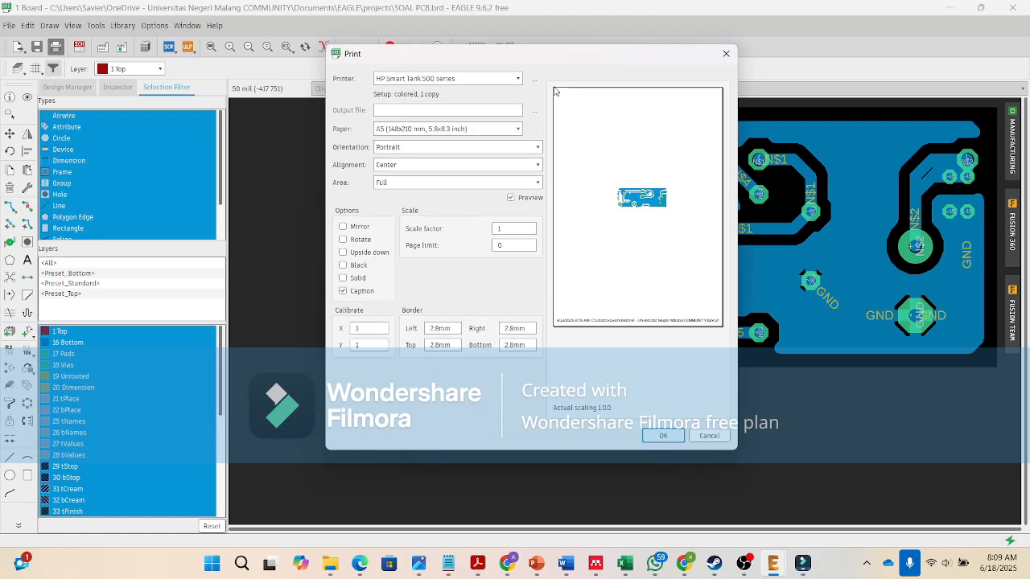
left_click(532, 147)
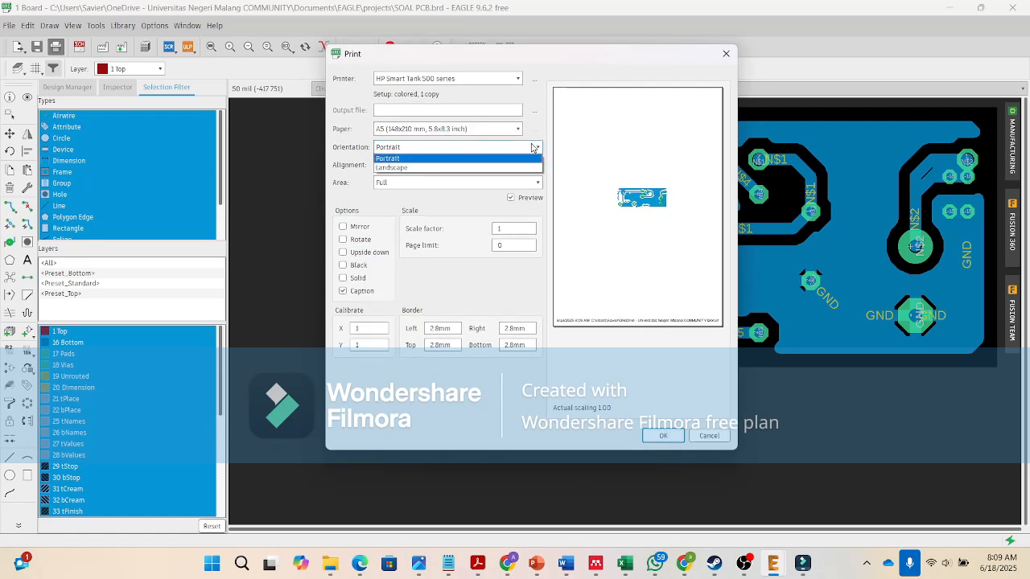
left_click(495, 173)
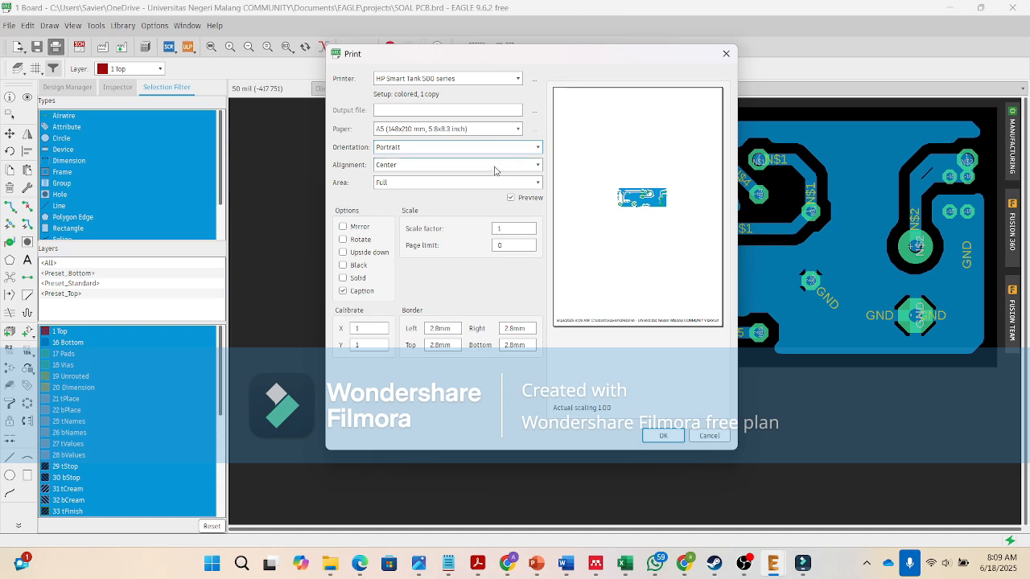
left_click(506, 150)
left_click(496, 165)
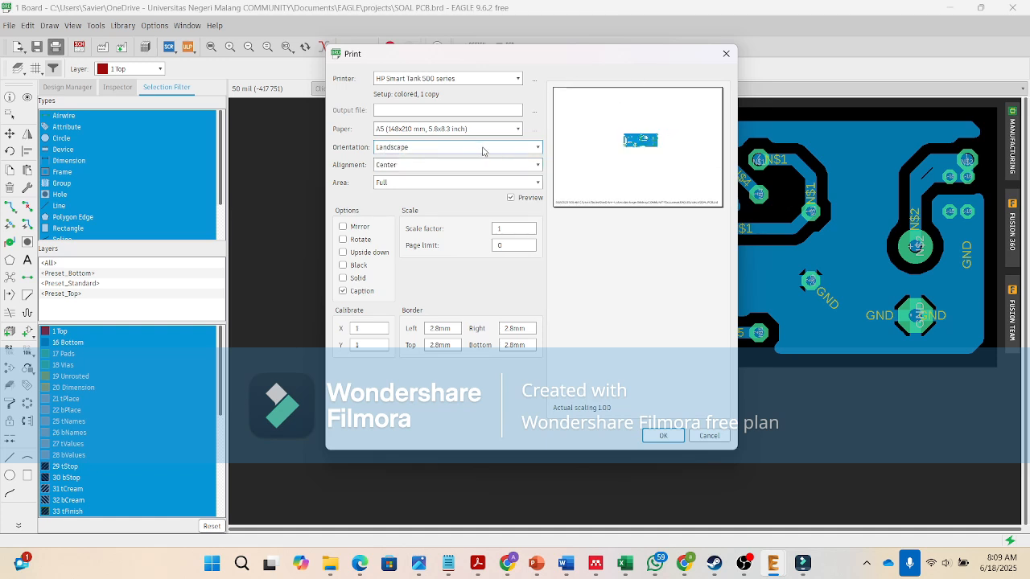
left_click(482, 150)
left_click(475, 157)
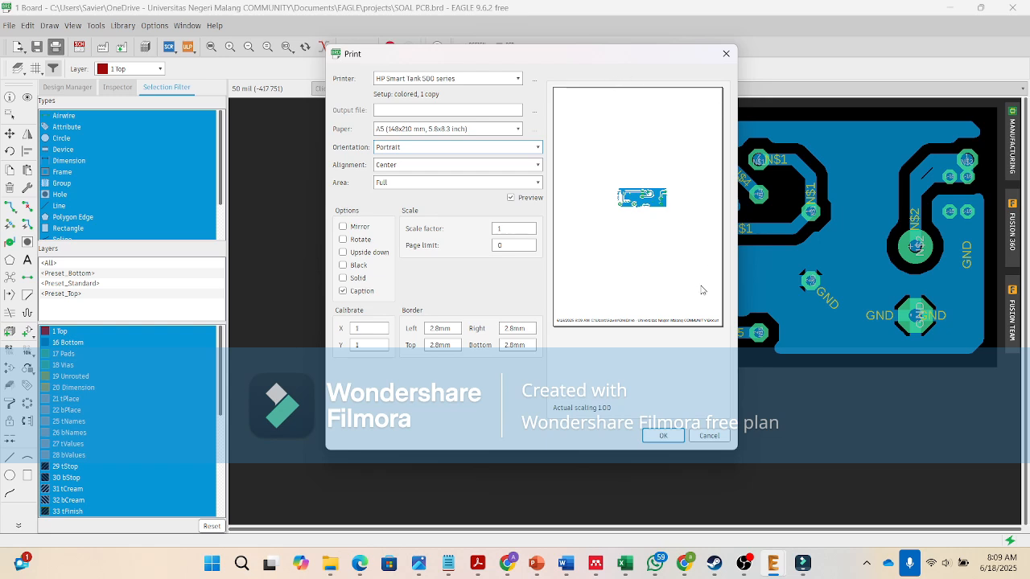
Step: Preview the print alignments Top left, Top center, Top right, Bottom left and Bottom right
left_click(446, 167)
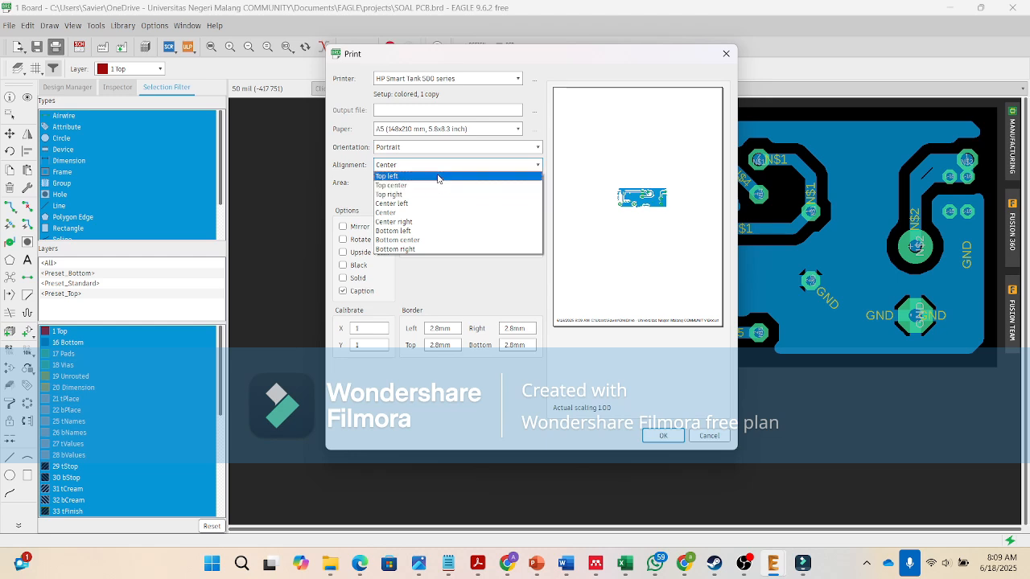
left_click(438, 177)
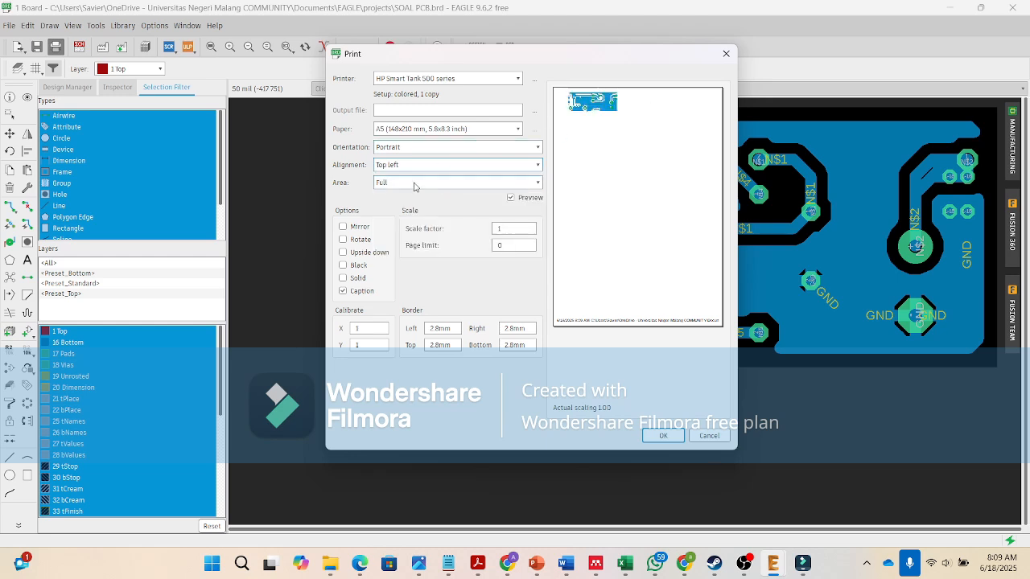
left_click(447, 165)
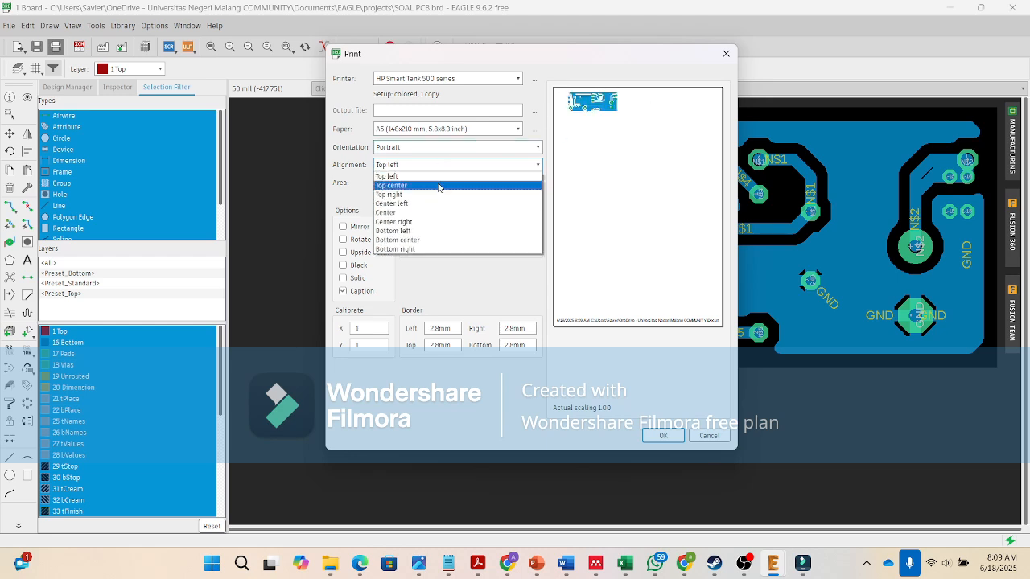
left_click(438, 185)
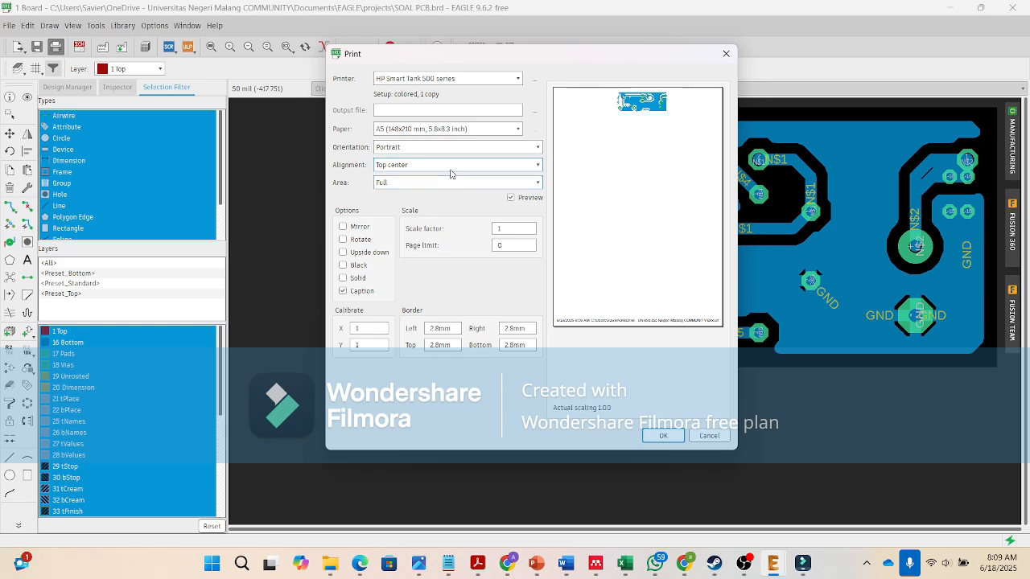
left_click(448, 166)
left_click(440, 195)
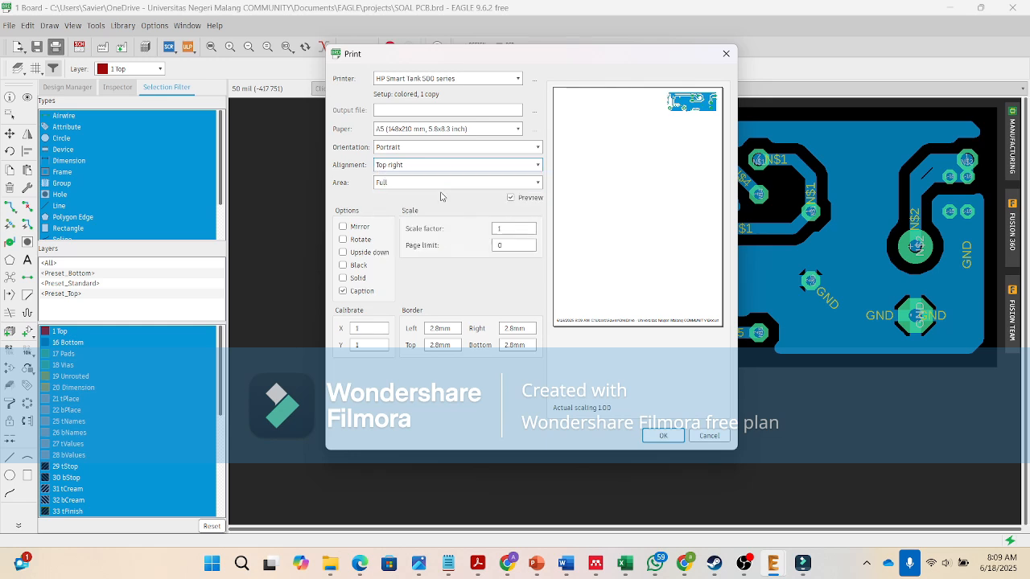
left_click(451, 170)
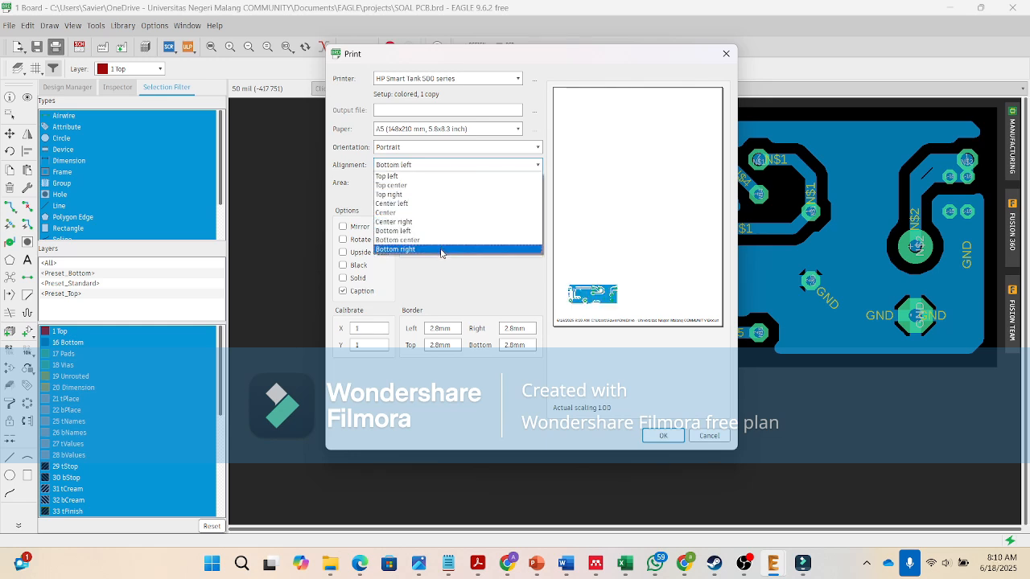
left_click(441, 248)
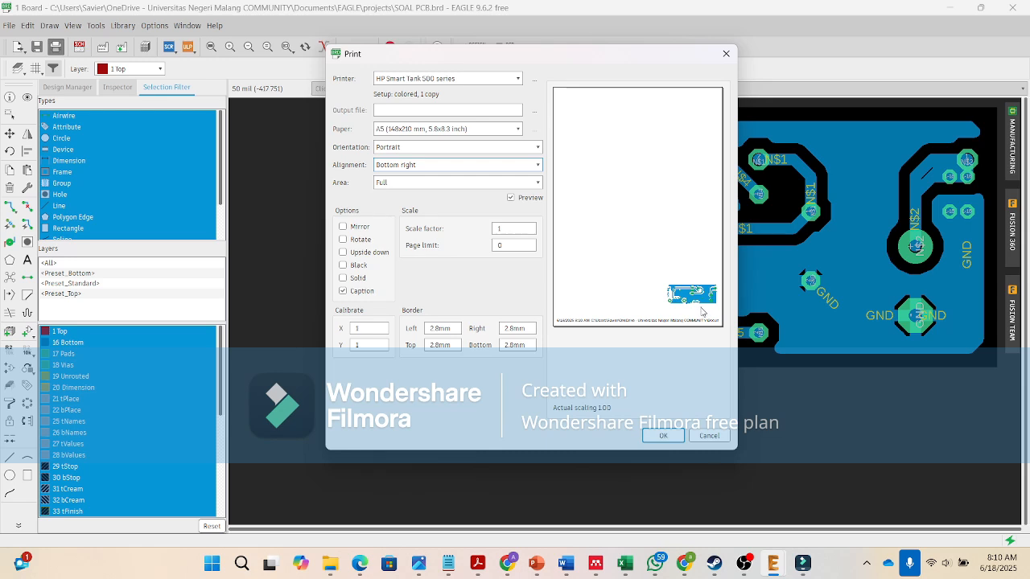
Step: Try the Window print area, return the area to Full, and set the alignment to Top left
left_click(457, 184)
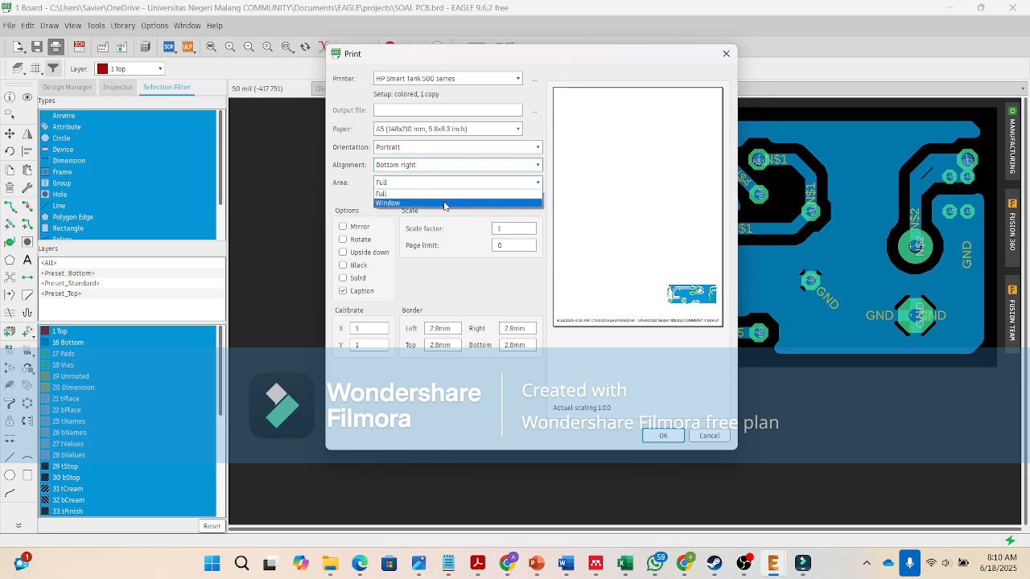
left_click(444, 204)
left_click(448, 184)
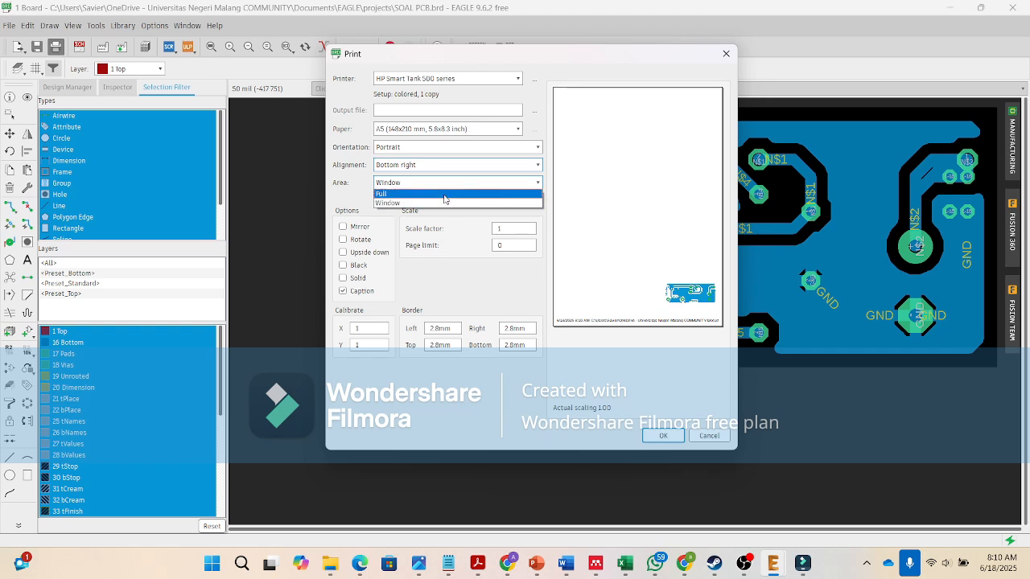
left_click(444, 195)
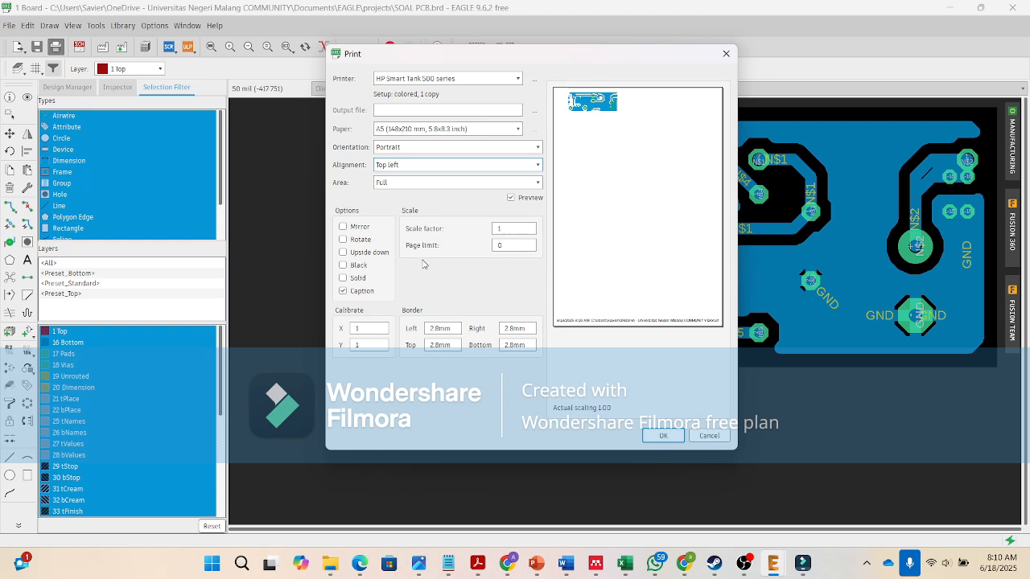
Step: Turn on the Black print option and enlarge the Print dialog for a bigger preview
left_click(343, 266)
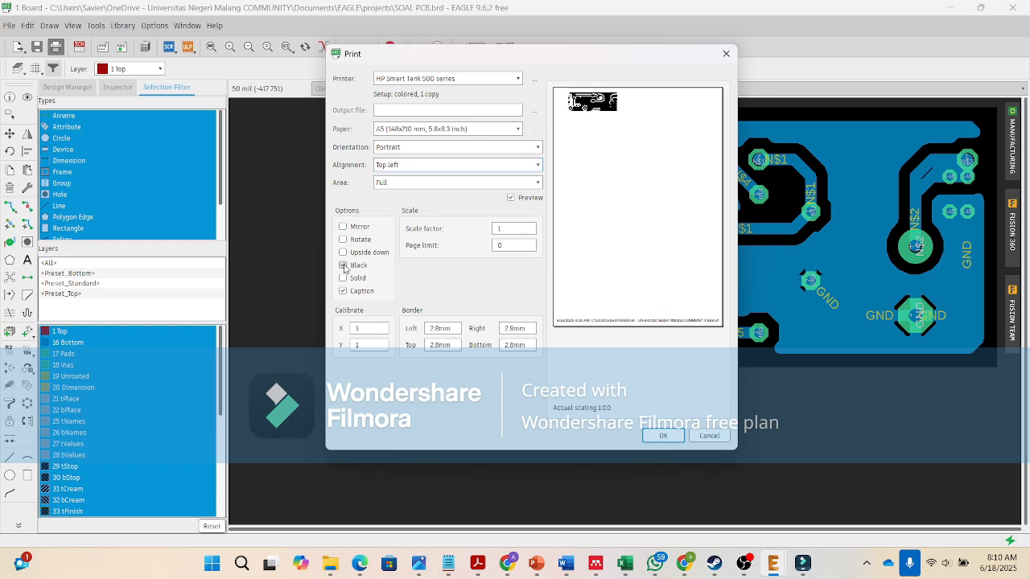
left_click(344, 268)
left_click(344, 269)
left_click(344, 266)
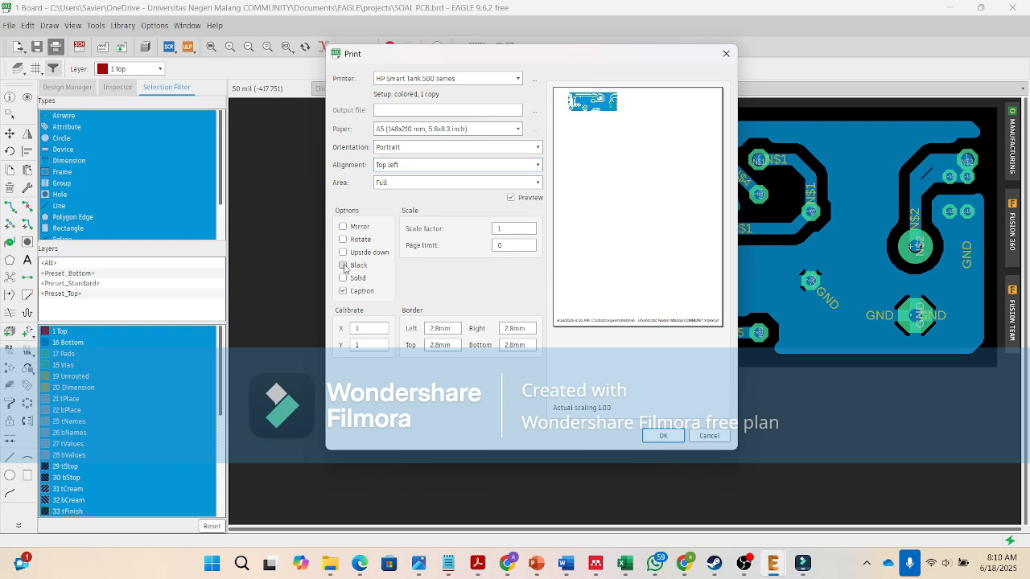
left_click(344, 266)
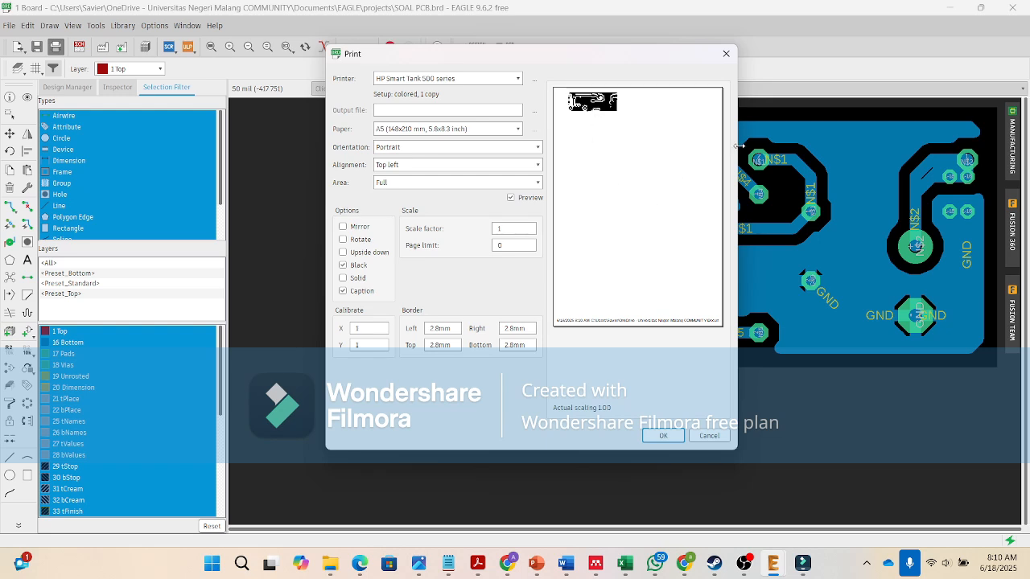
left_click_drag(739, 145, 914, 148)
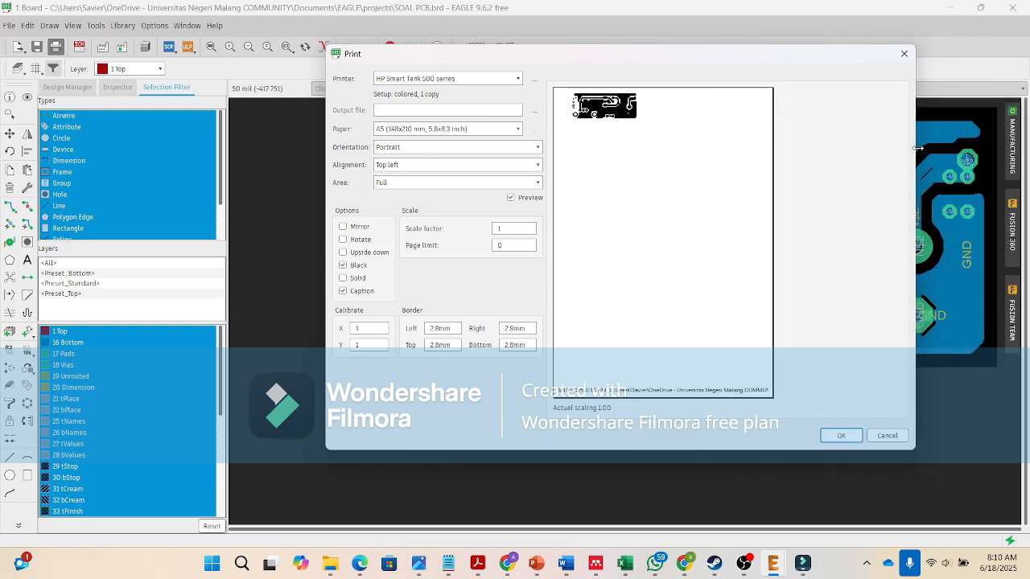
left_click_drag(598, 451, 594, 547)
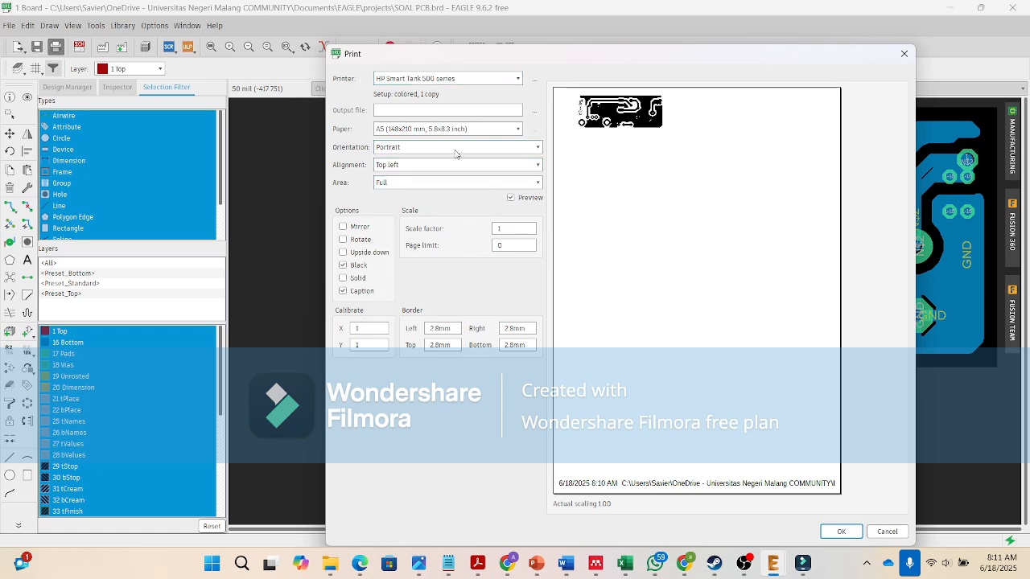
Step: Set the print paper size to A4 and cancel the Print dialog without printing
left_click(511, 131)
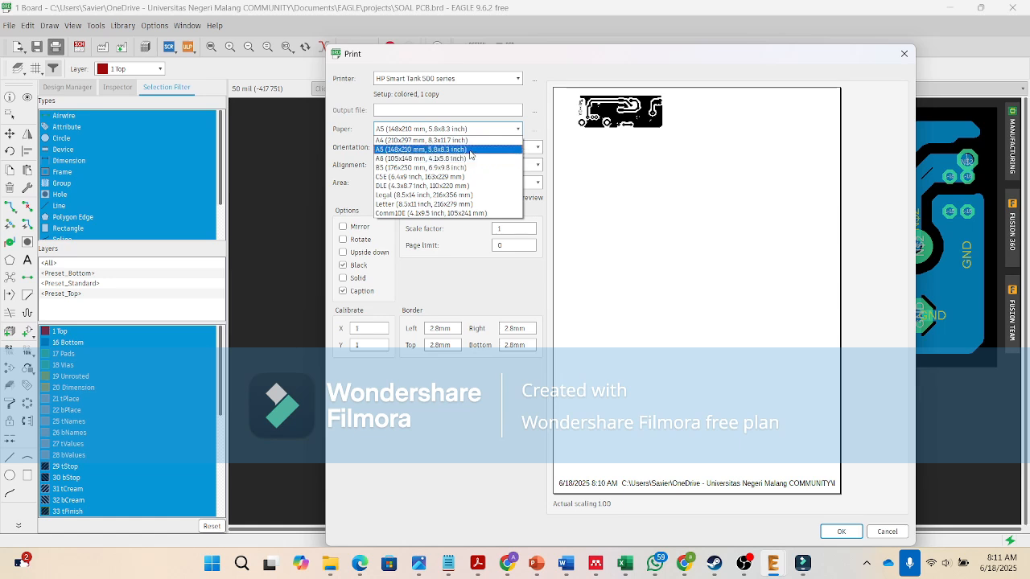
left_click(424, 127)
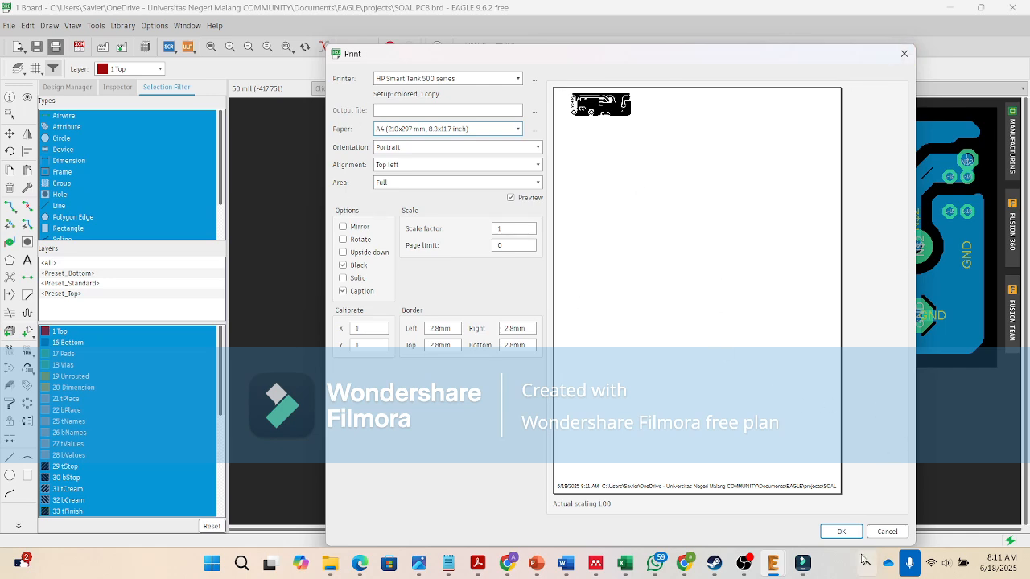
left_click(887, 531)
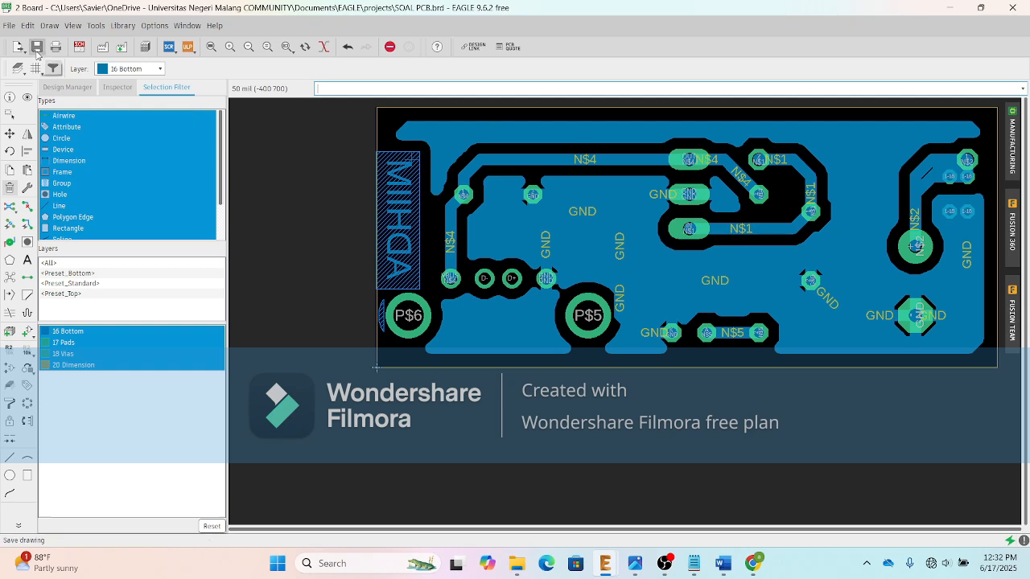
Step: Show the Top layer and hide the Bottom layer, leaving Unrouted hidden and Dimension shown
left_click(14, 71)
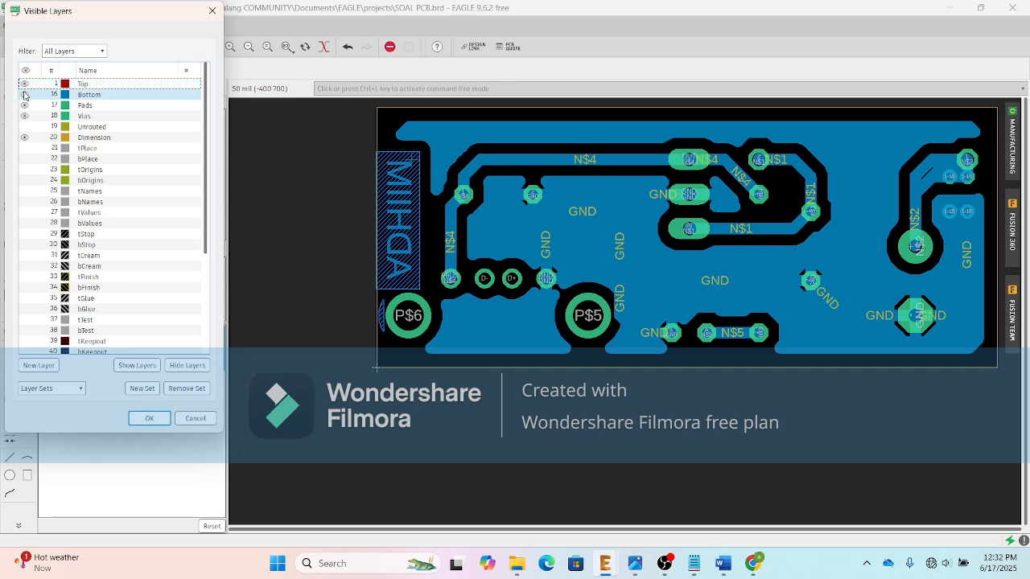
left_click(24, 94)
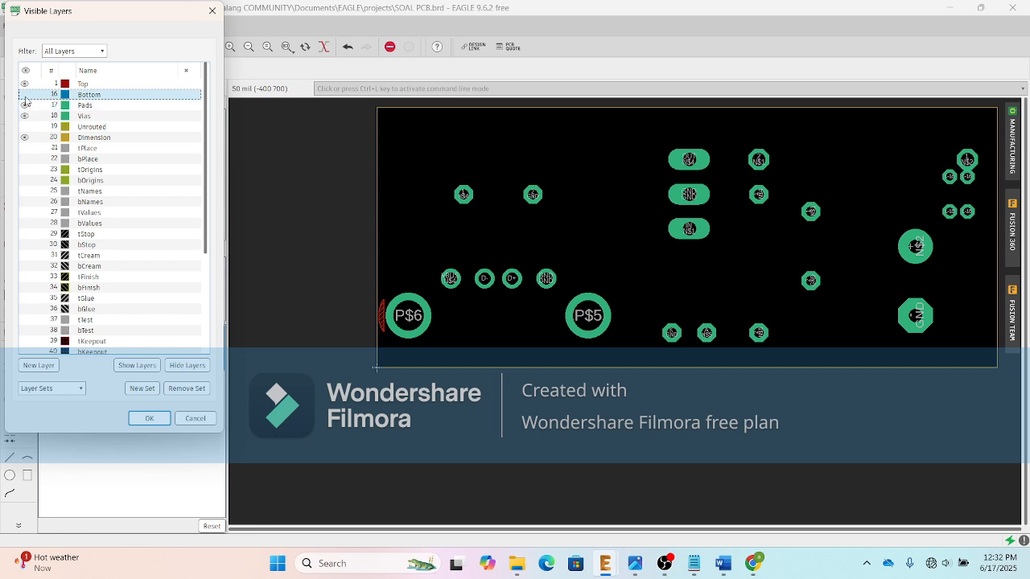
left_click(24, 127)
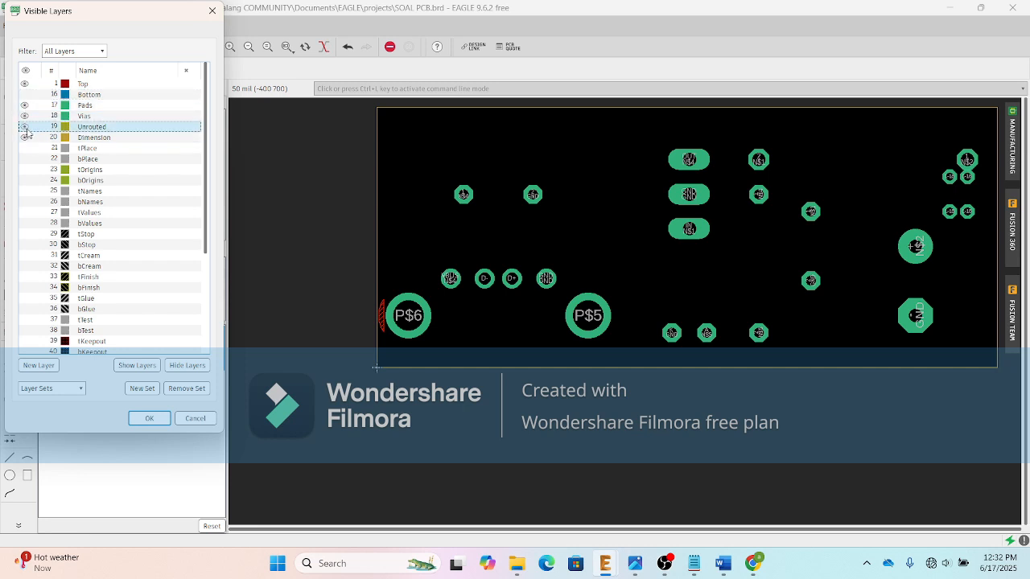
left_click(25, 138)
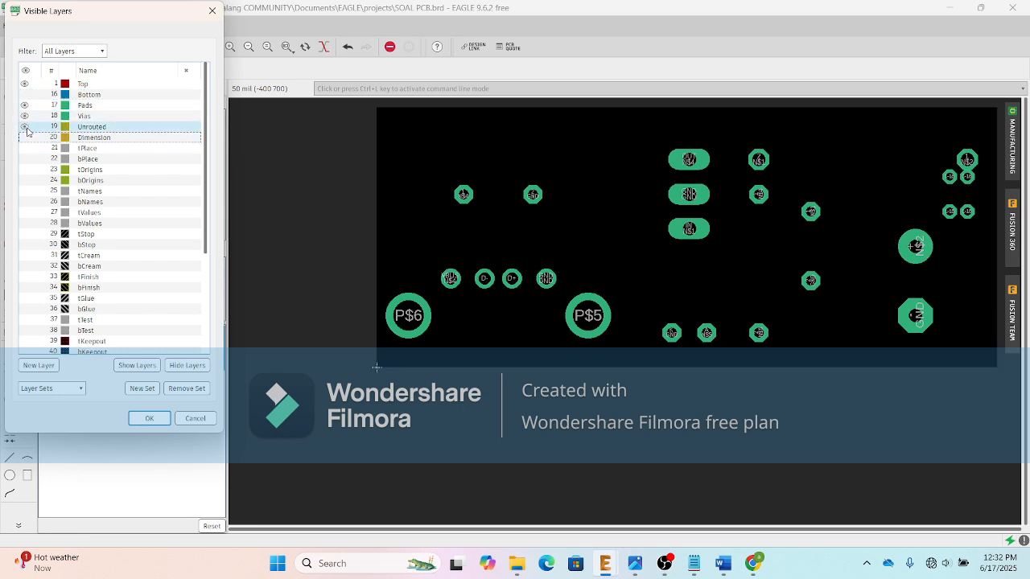
left_click(24, 135)
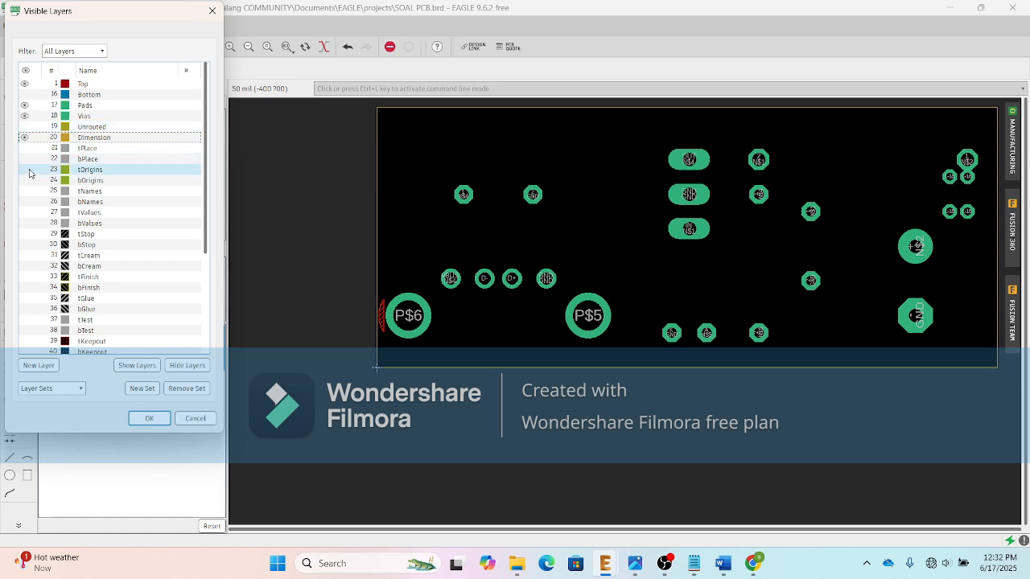
Step: Show the tPlace, bPlace and tOrigins layers on the board
left_click(24, 169)
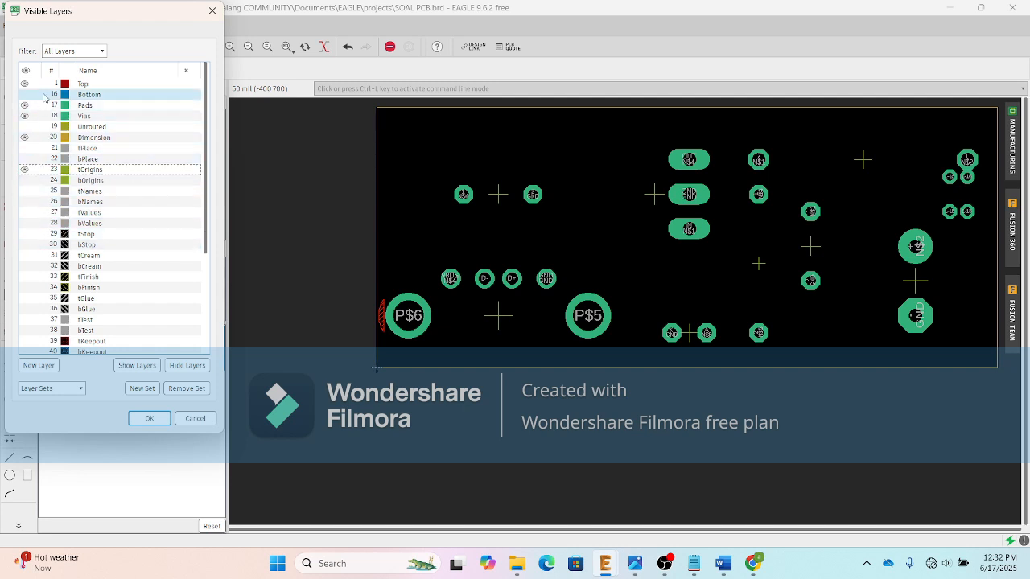
scroll(37, 228, "down", 3)
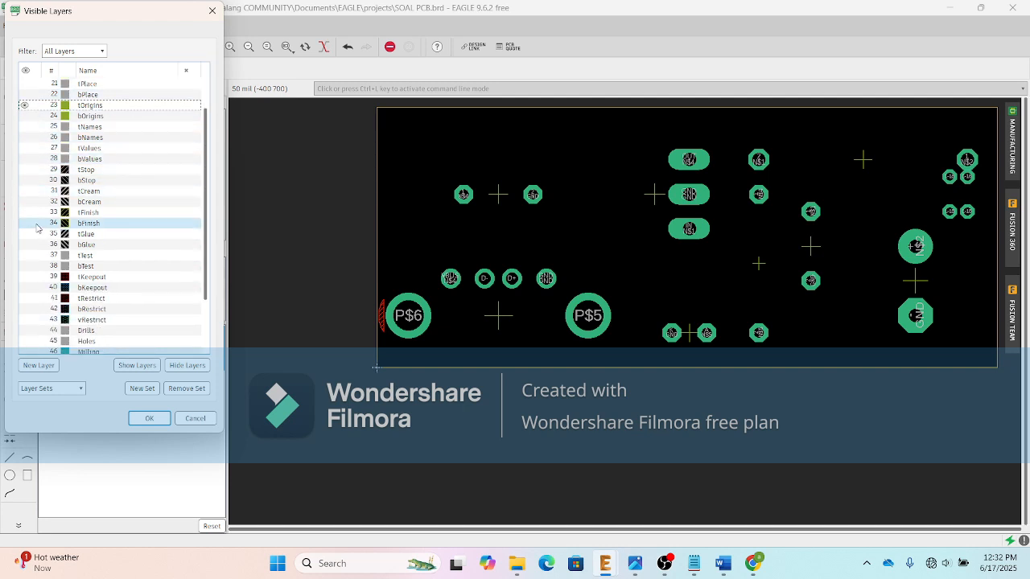
scroll(47, 166, "up", 2)
scroll(48, 164, "up", 1)
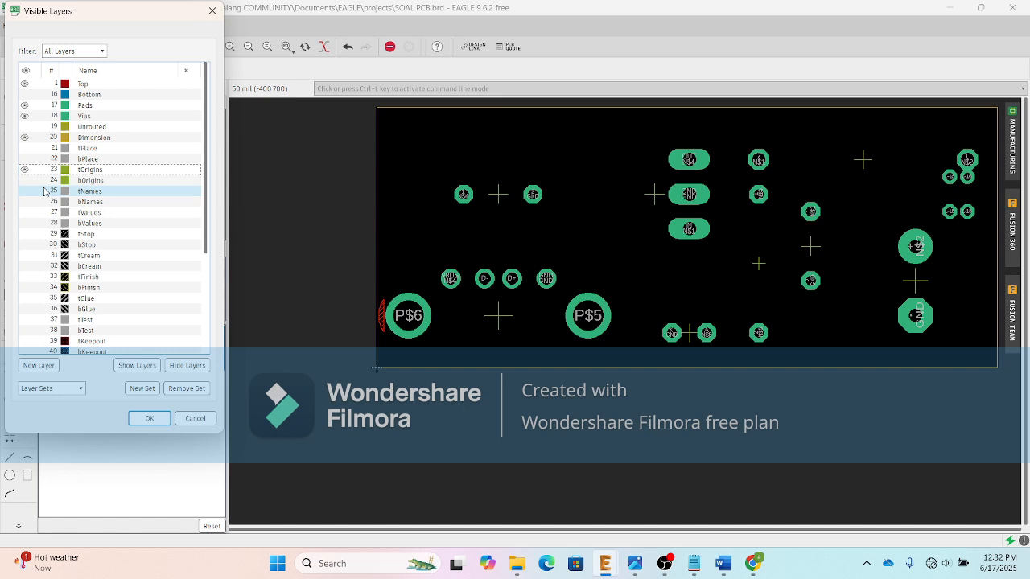
left_click(25, 148)
left_click(24, 169)
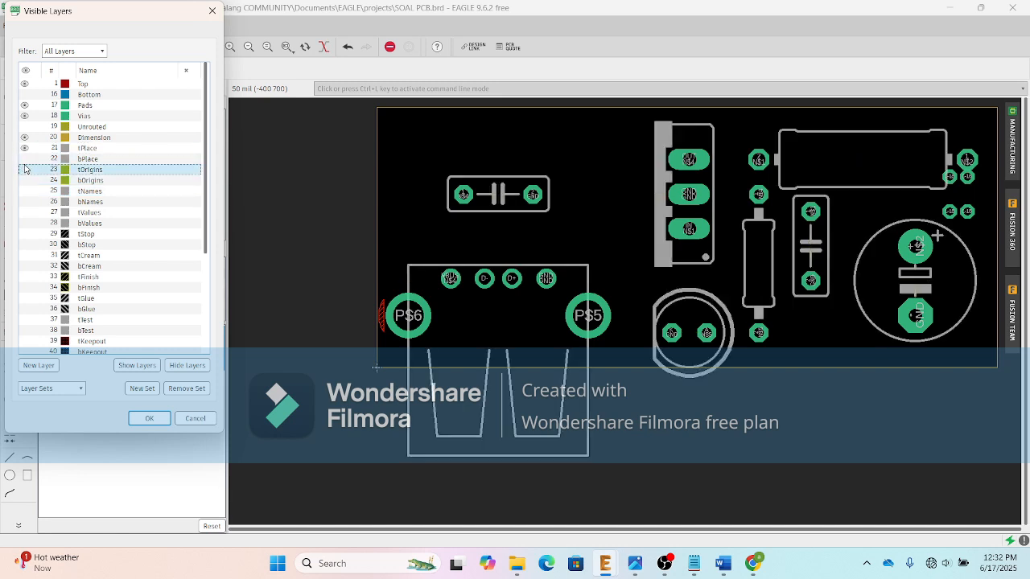
left_click(25, 158)
left_click(26, 170)
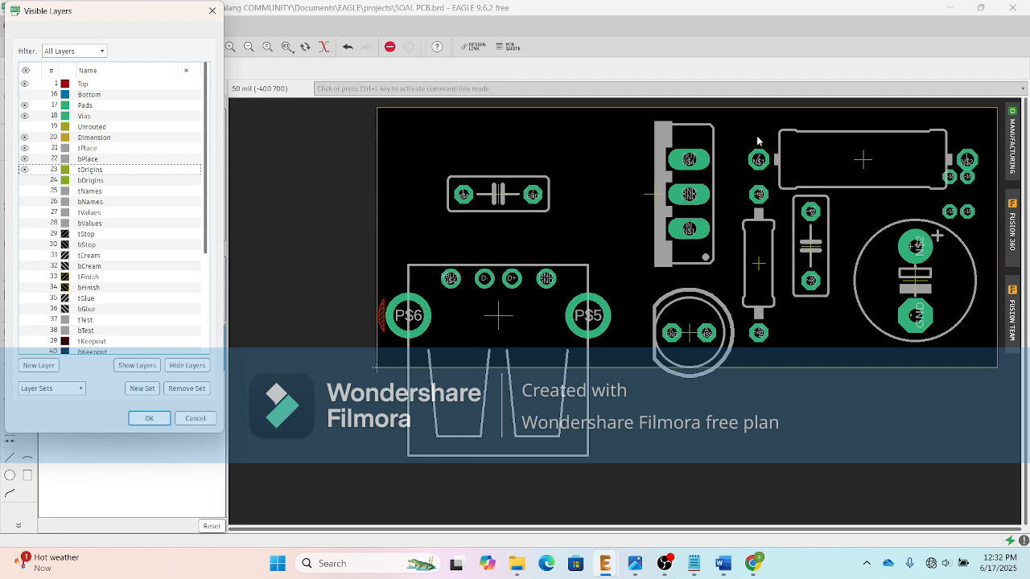
Step: Try the board view without the Pads and Vias layers, and show both layers again
left_click(25, 107)
left_click(25, 106)
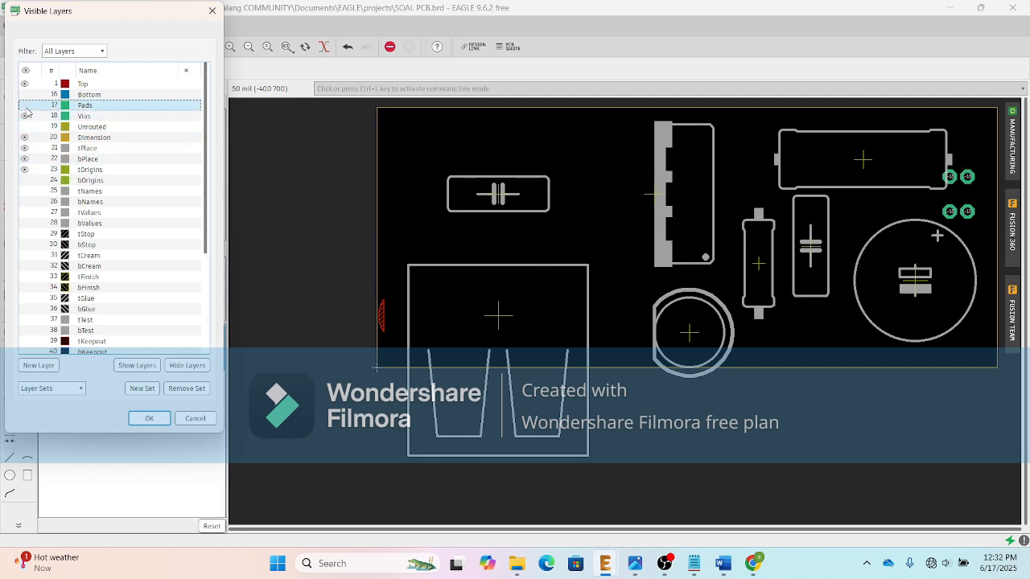
left_click(25, 115)
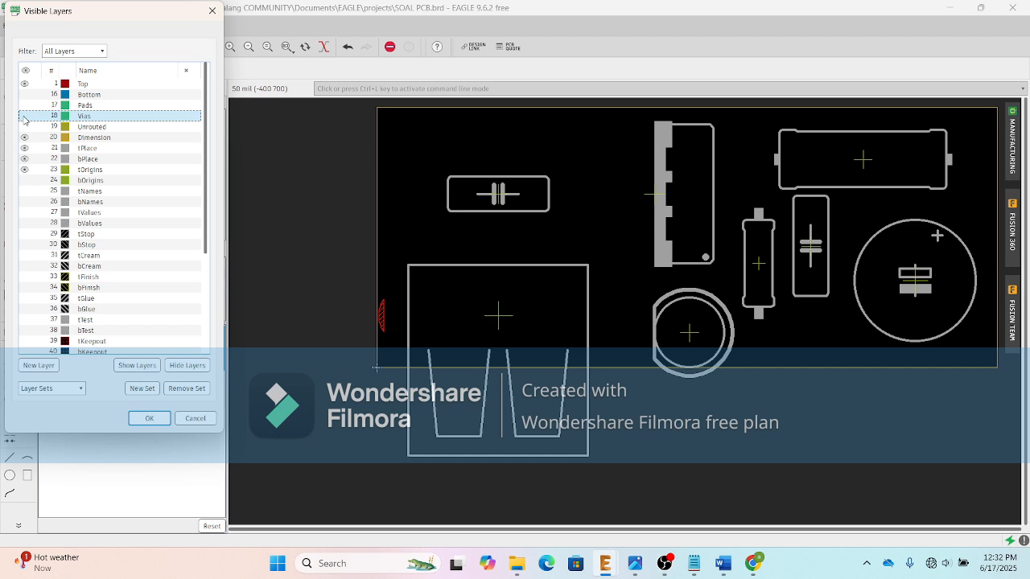
left_click(25, 105)
left_click(25, 115)
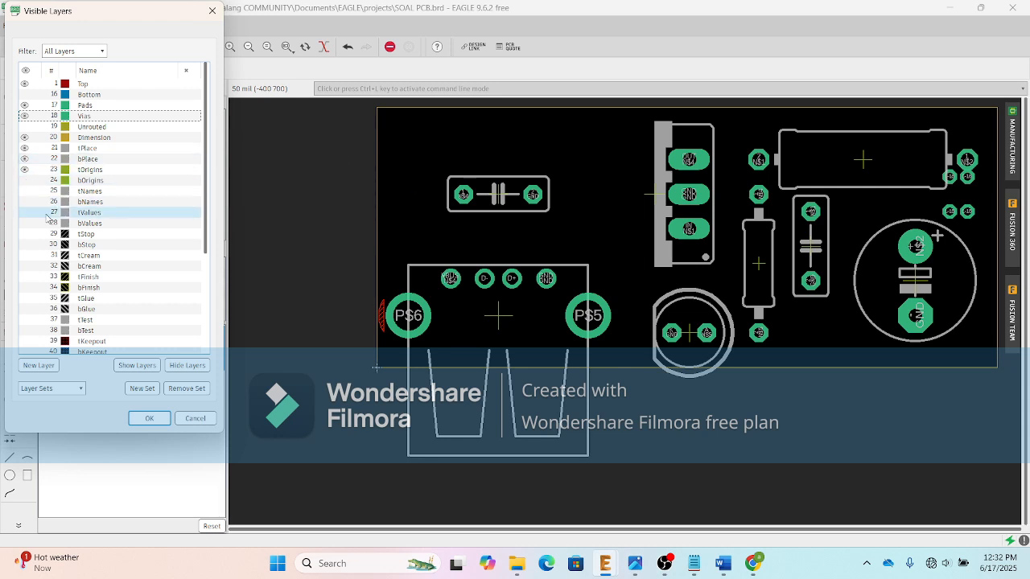
Step: Try showing the component names on the tNames layer, and hide that layer again
left_click(26, 191)
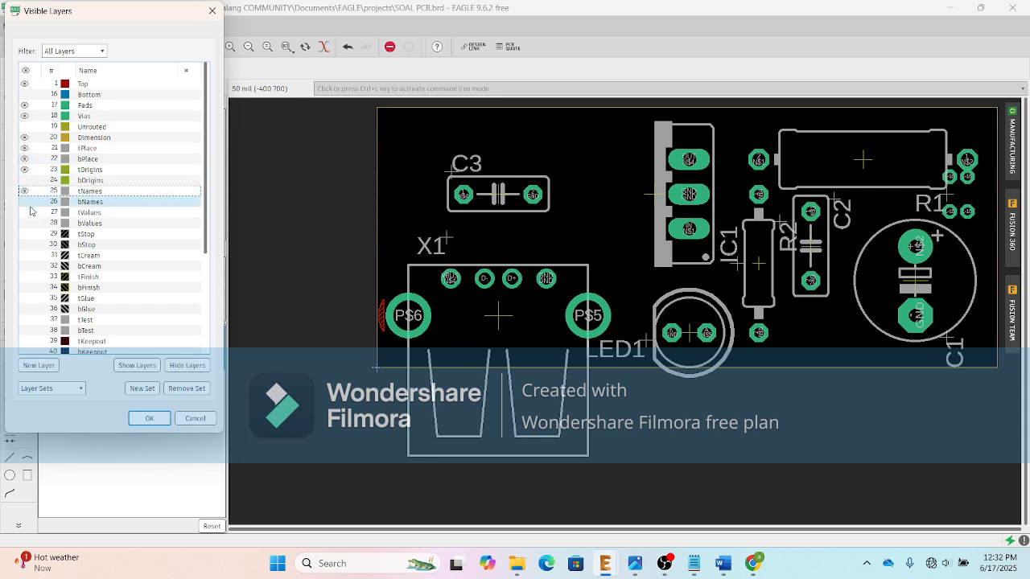
left_click(24, 202)
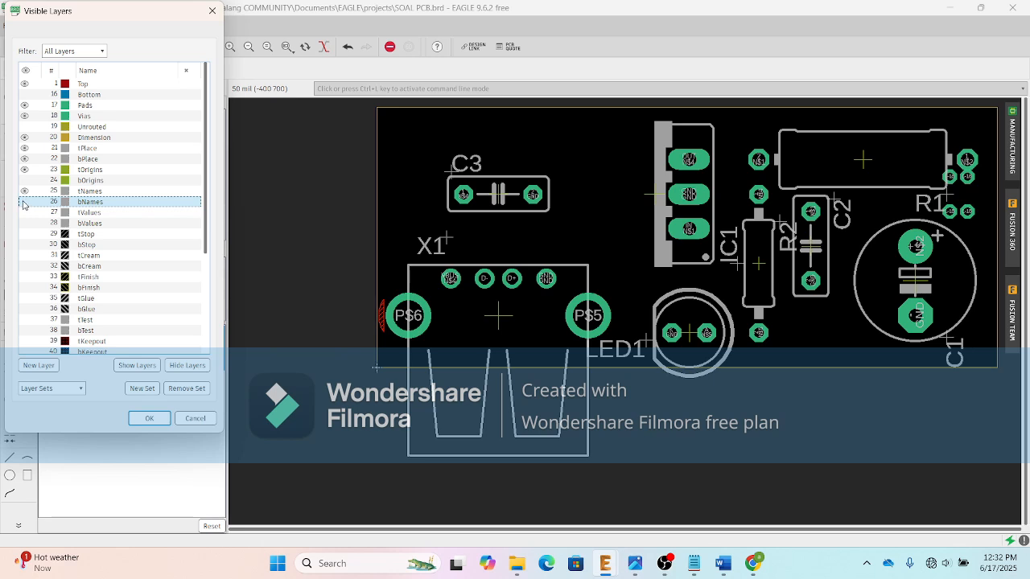
left_click(22, 191)
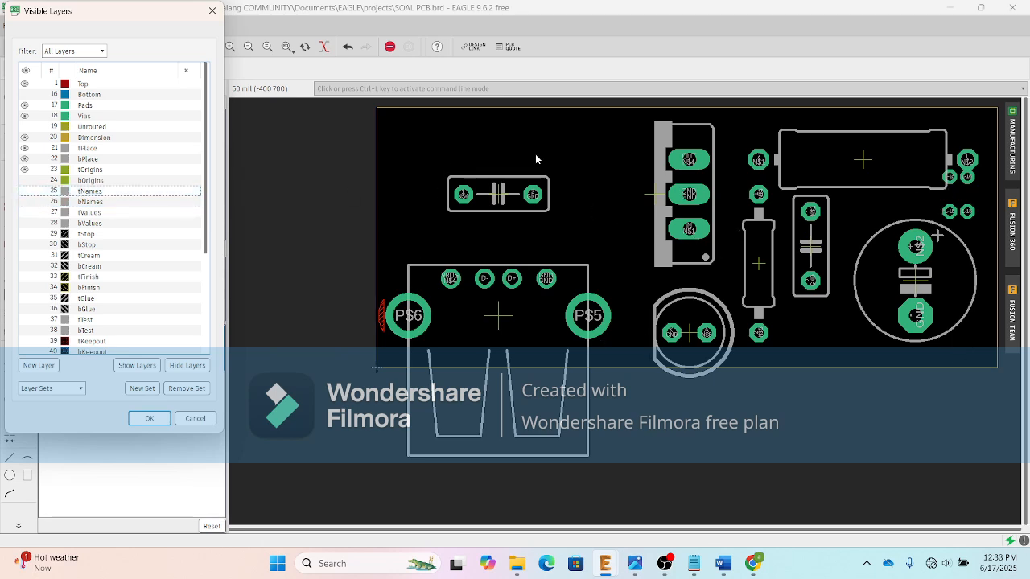
left_click(24, 107)
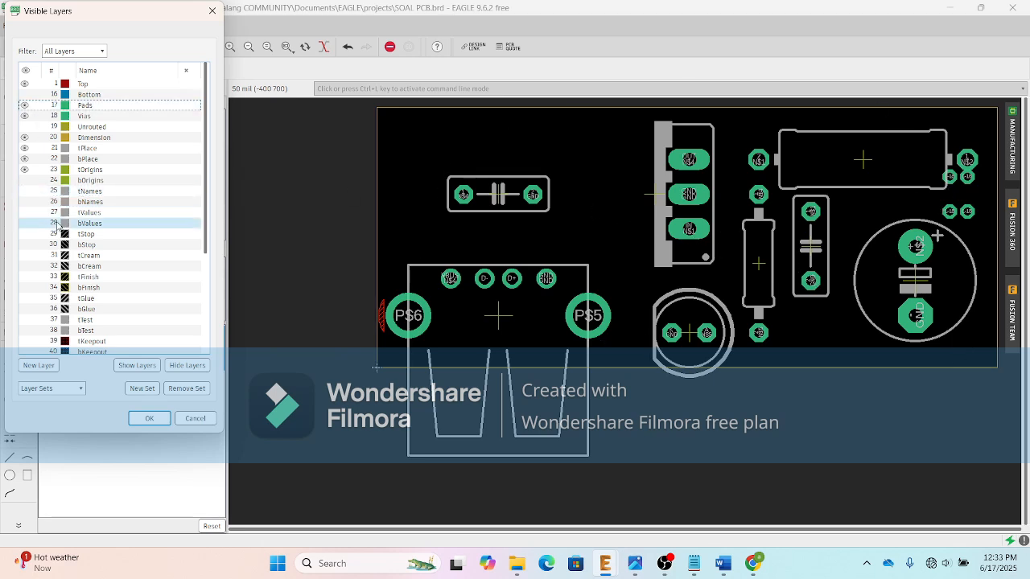
Step: Apply the visible layer selection, preview the component-side layout in the Print dialog, and cancel without printing
scroll(61, 228, "down", 5)
scroll(61, 227, "up", 5)
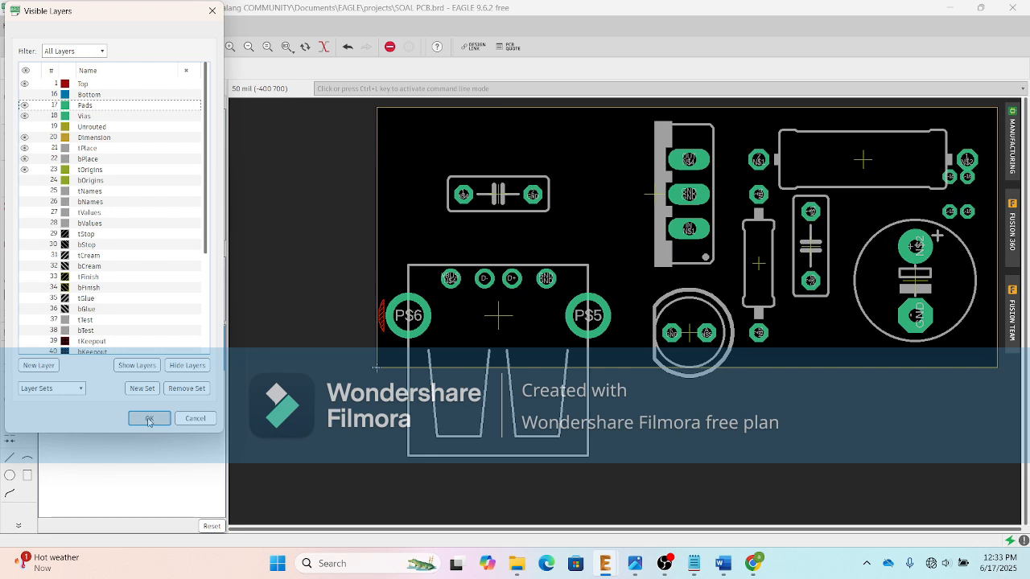
left_click(146, 420)
left_click(58, 48)
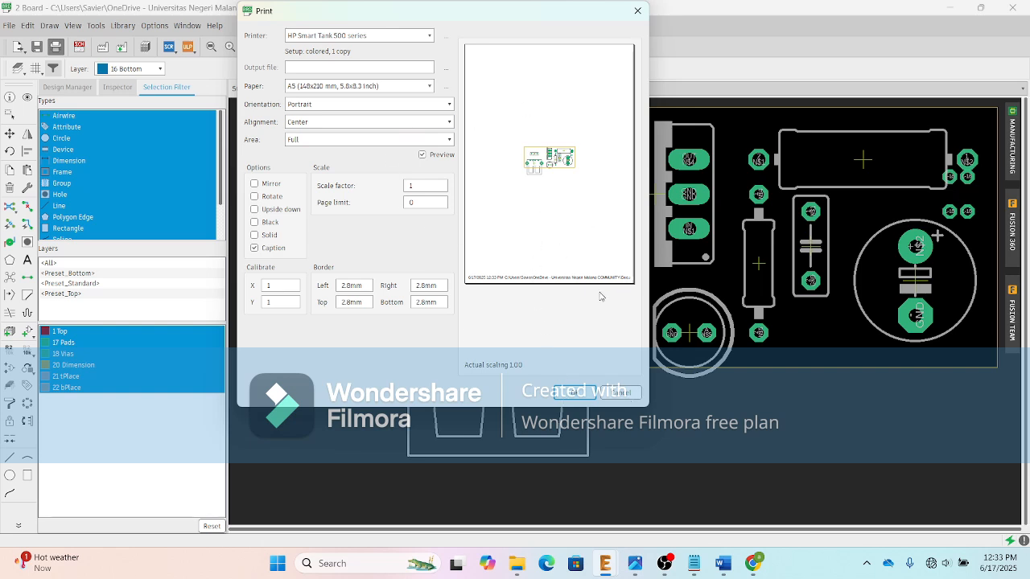
left_click(630, 399)
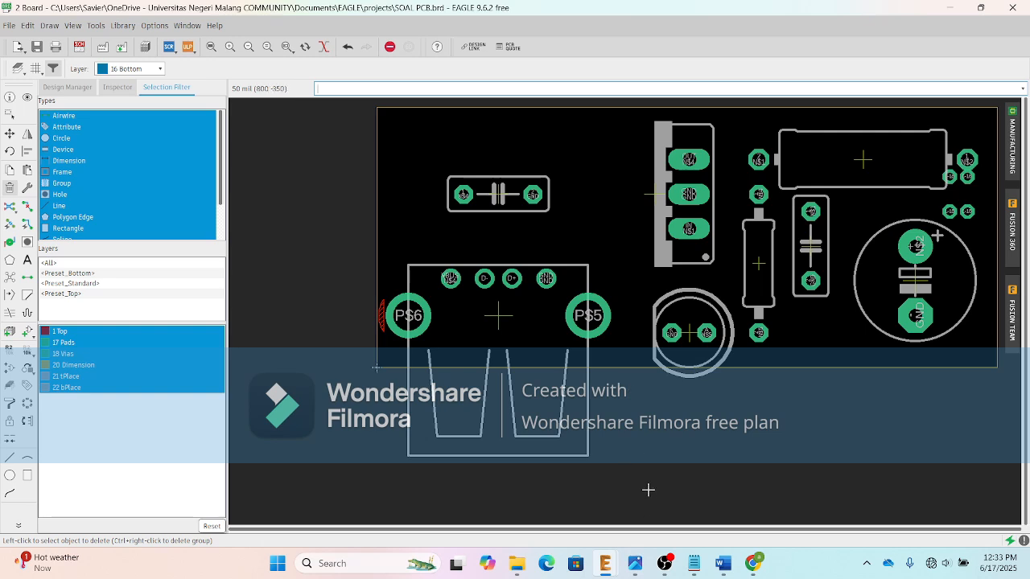